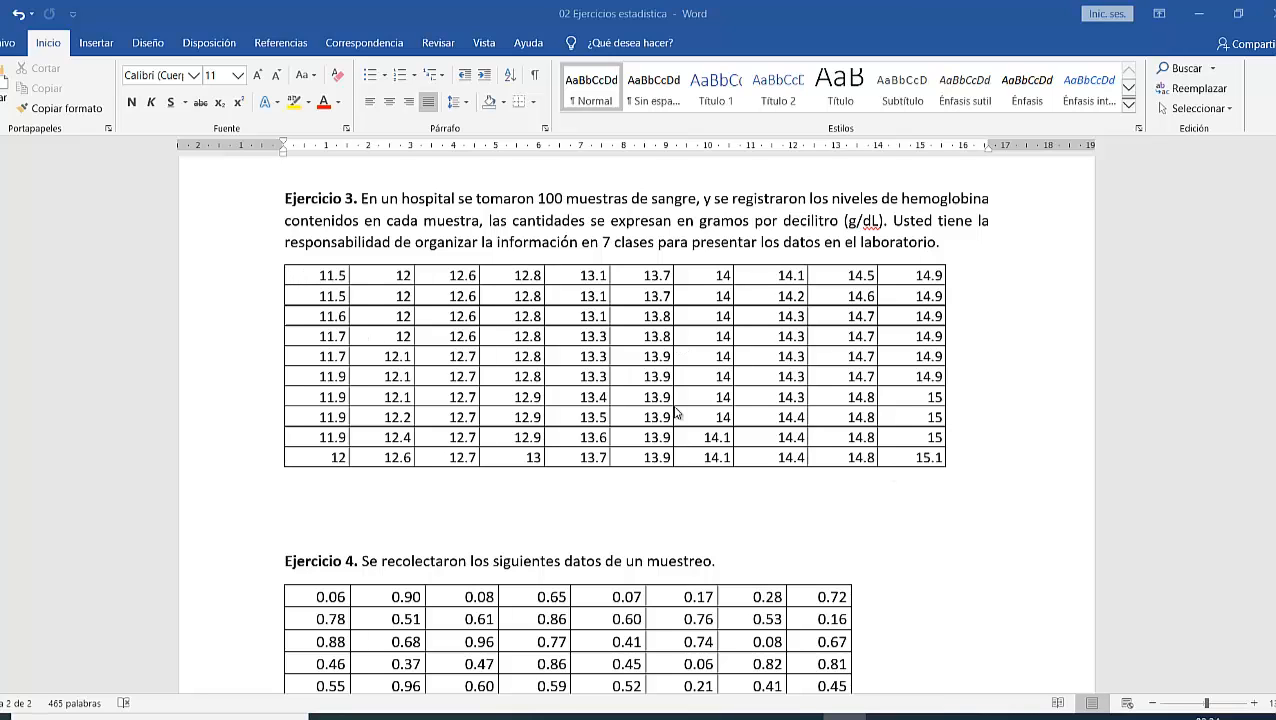
Switch to the Excel workbook and examine the hemoglobin data, summary table and frequency table headers on the Ejercicio 3 sheet
left_click(668, 655)
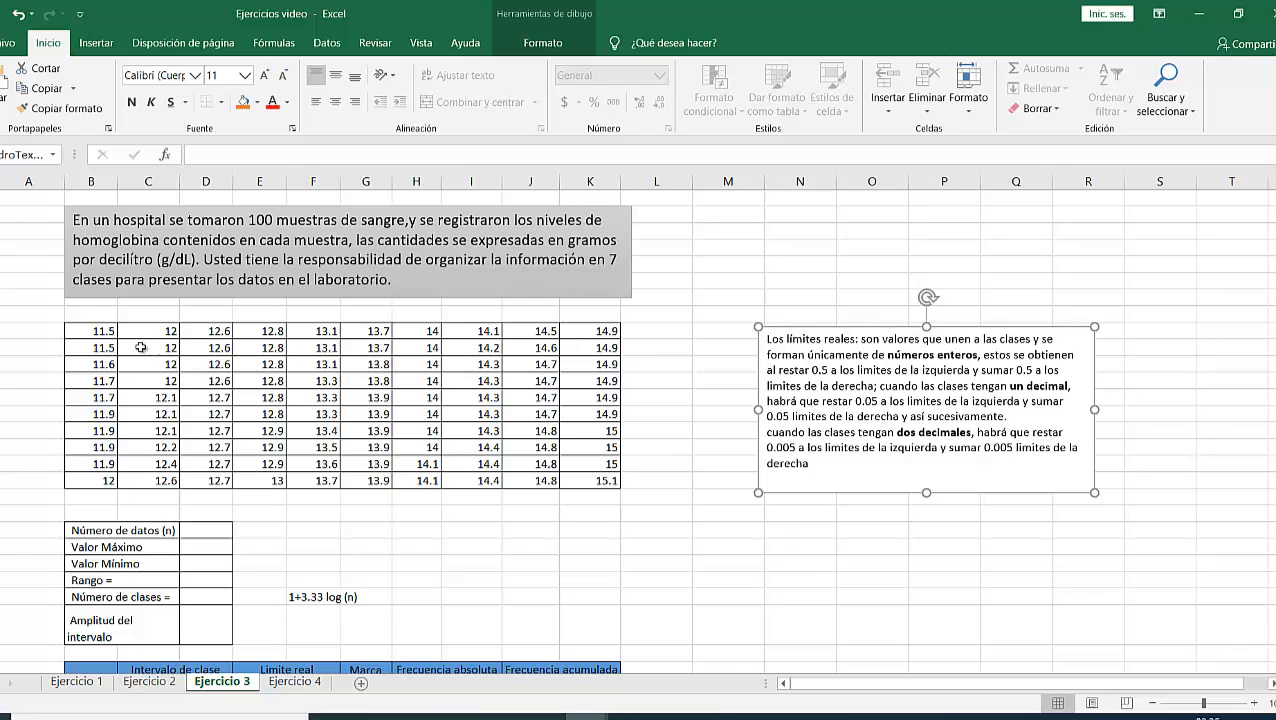
left_click_drag(100, 333, 562, 480)
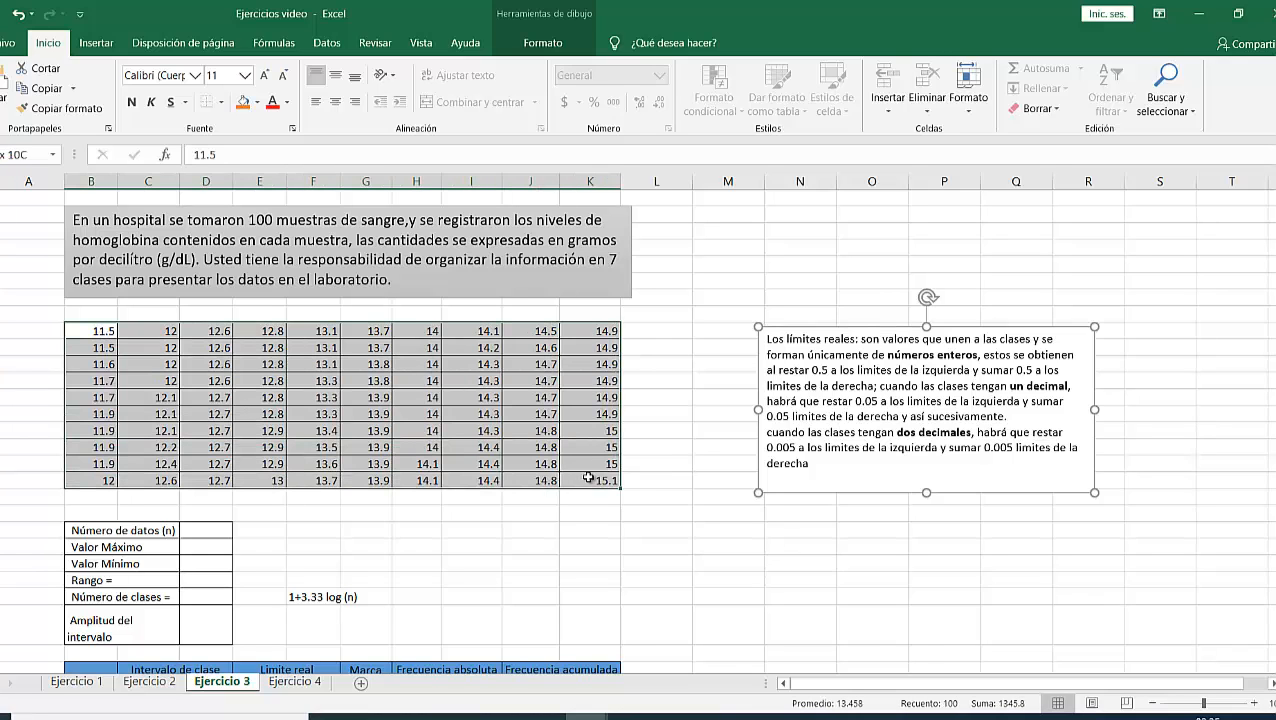
left_click(418, 583)
scroll(366, 480, "down", 3)
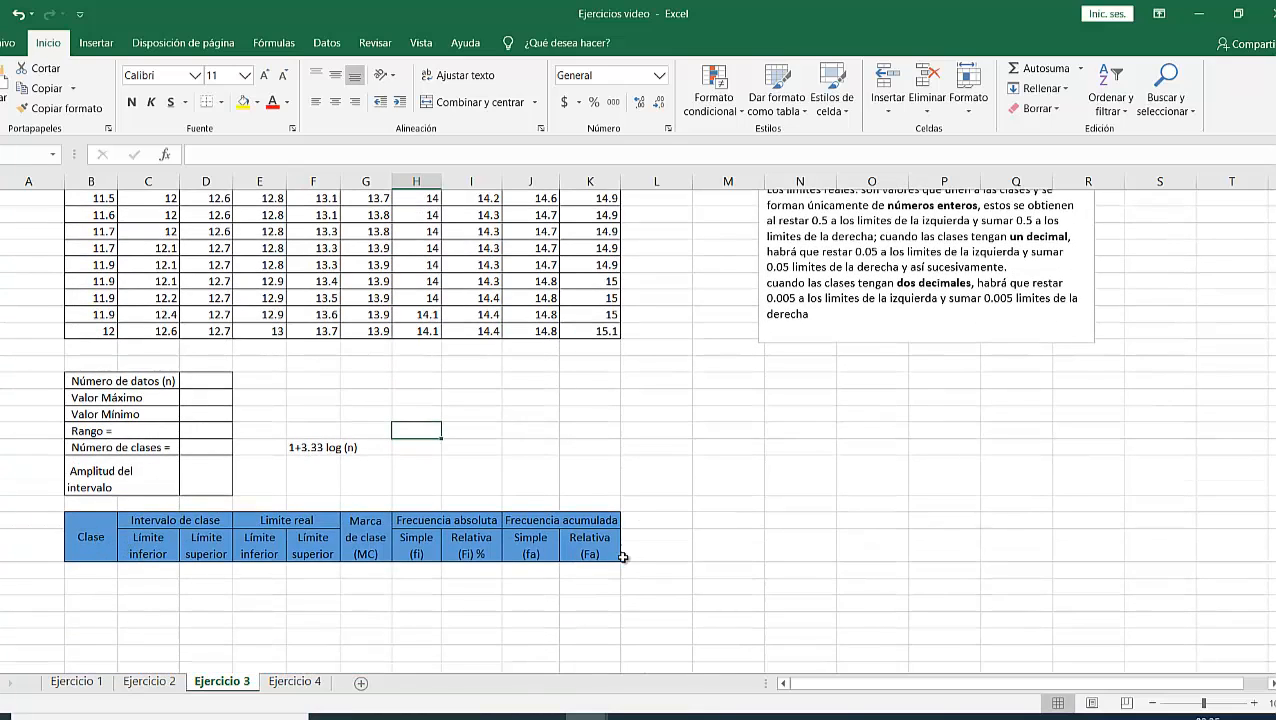
scroll(448, 517, "up", 2)
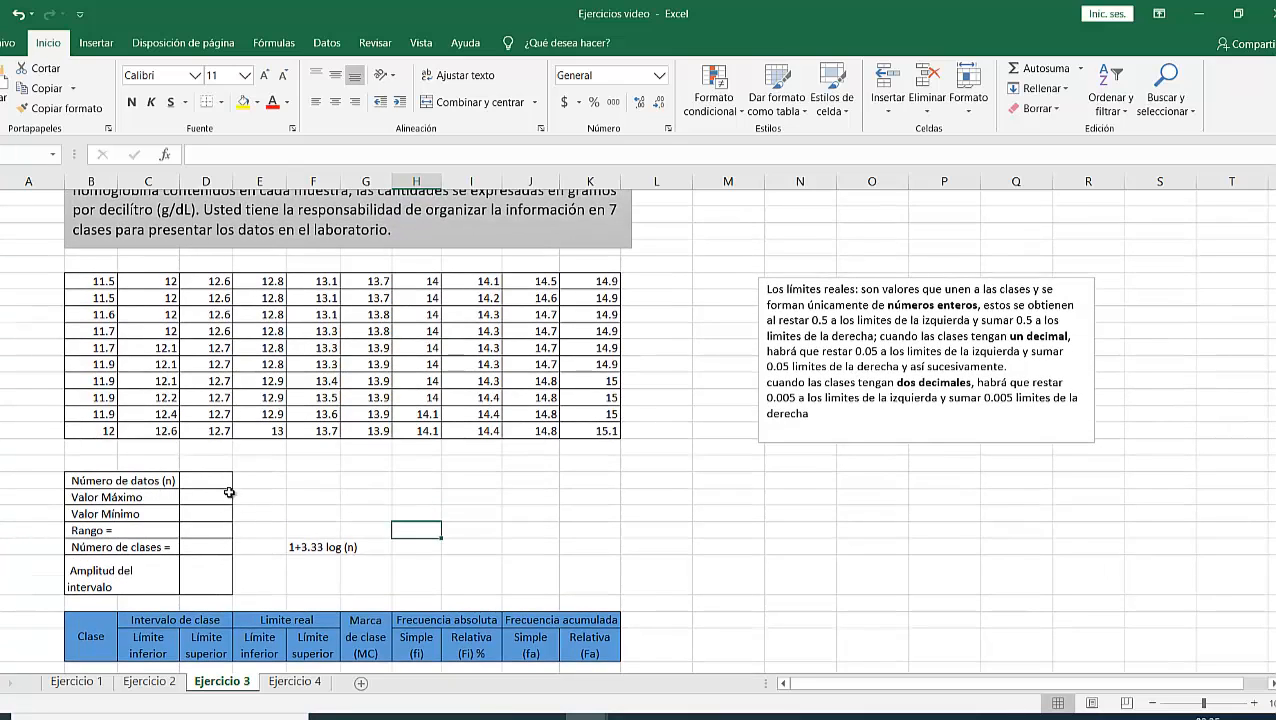
scroll(280, 460, "up", 1)
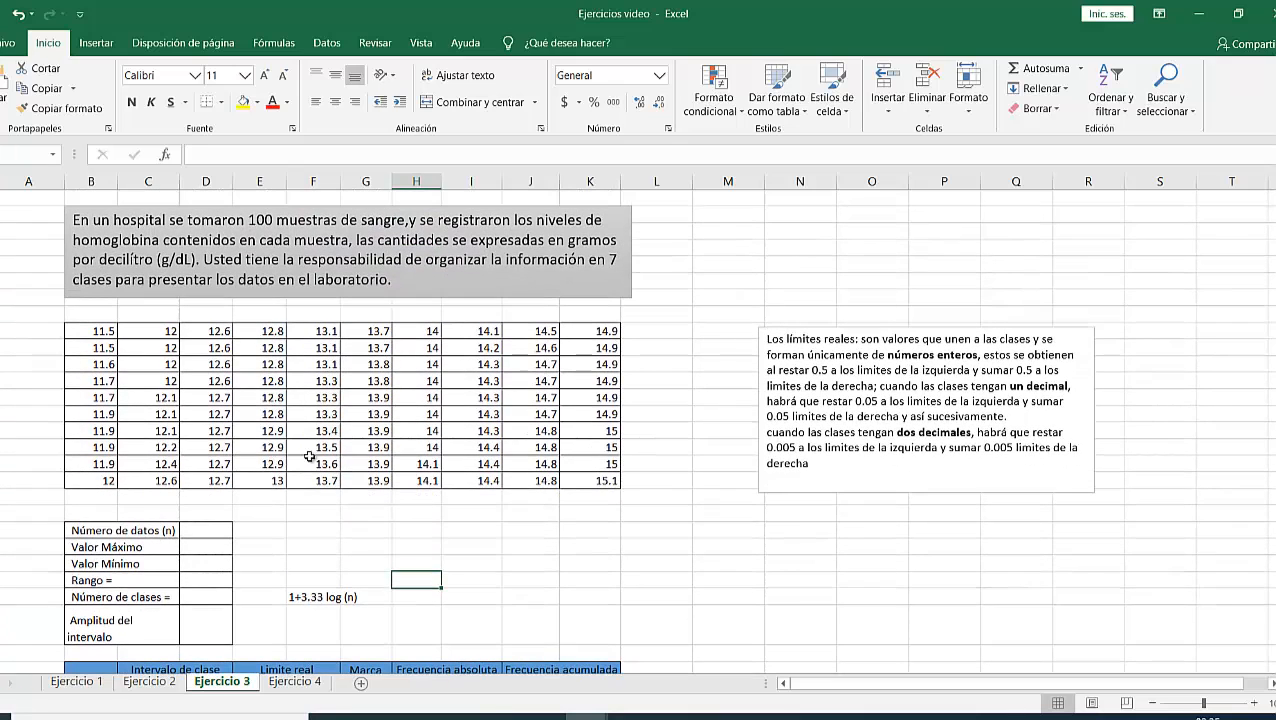
left_click(681, 498)
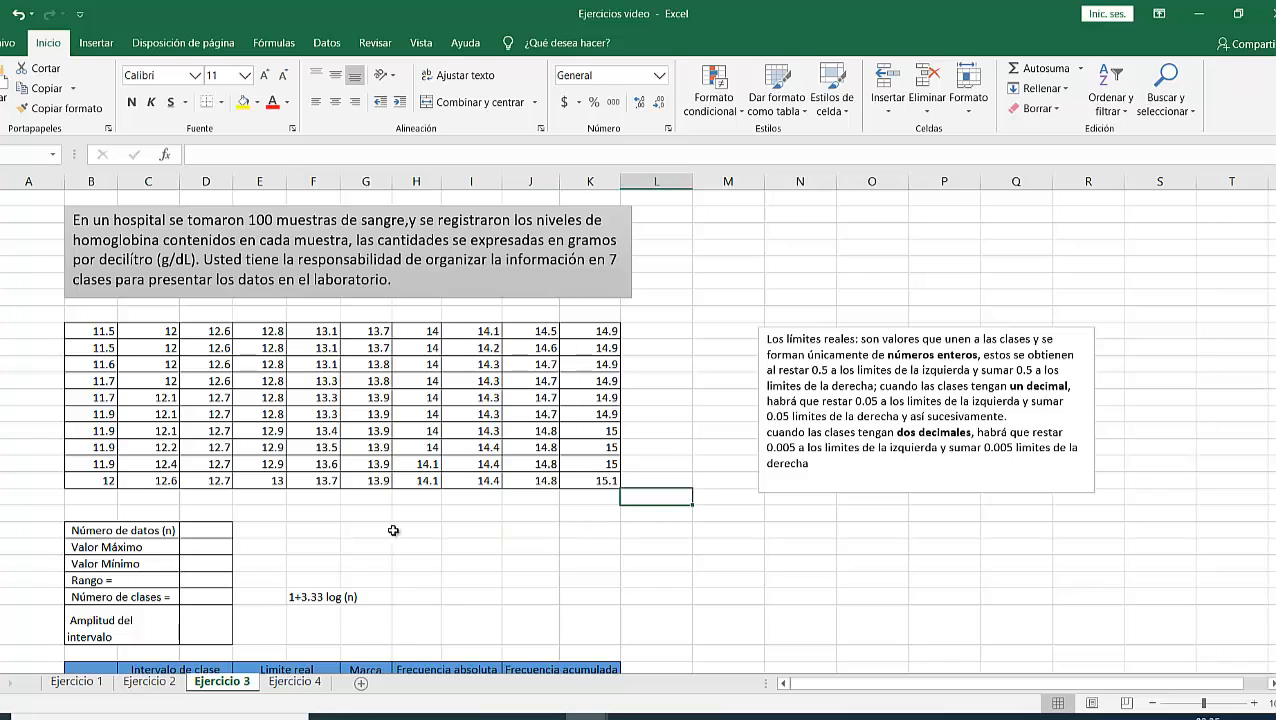
left_click(92, 503)
left_click(37, 387)
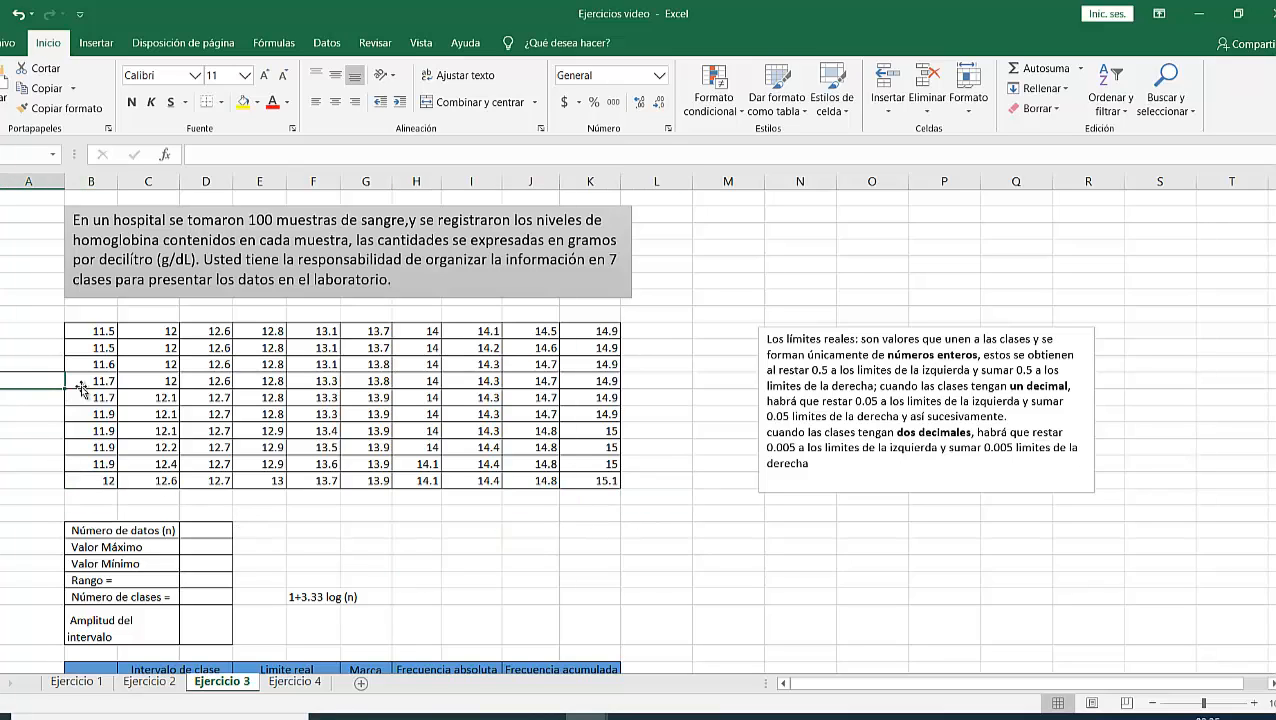
left_click(168, 158)
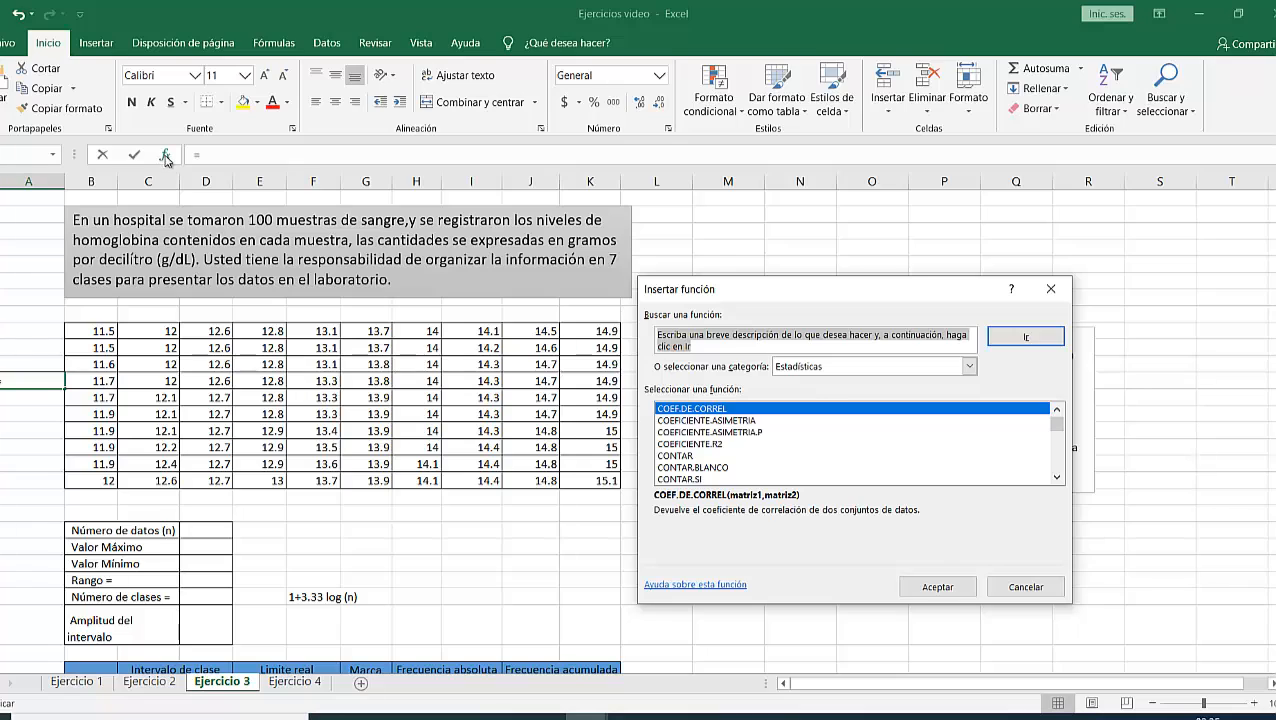
left_click(970, 367)
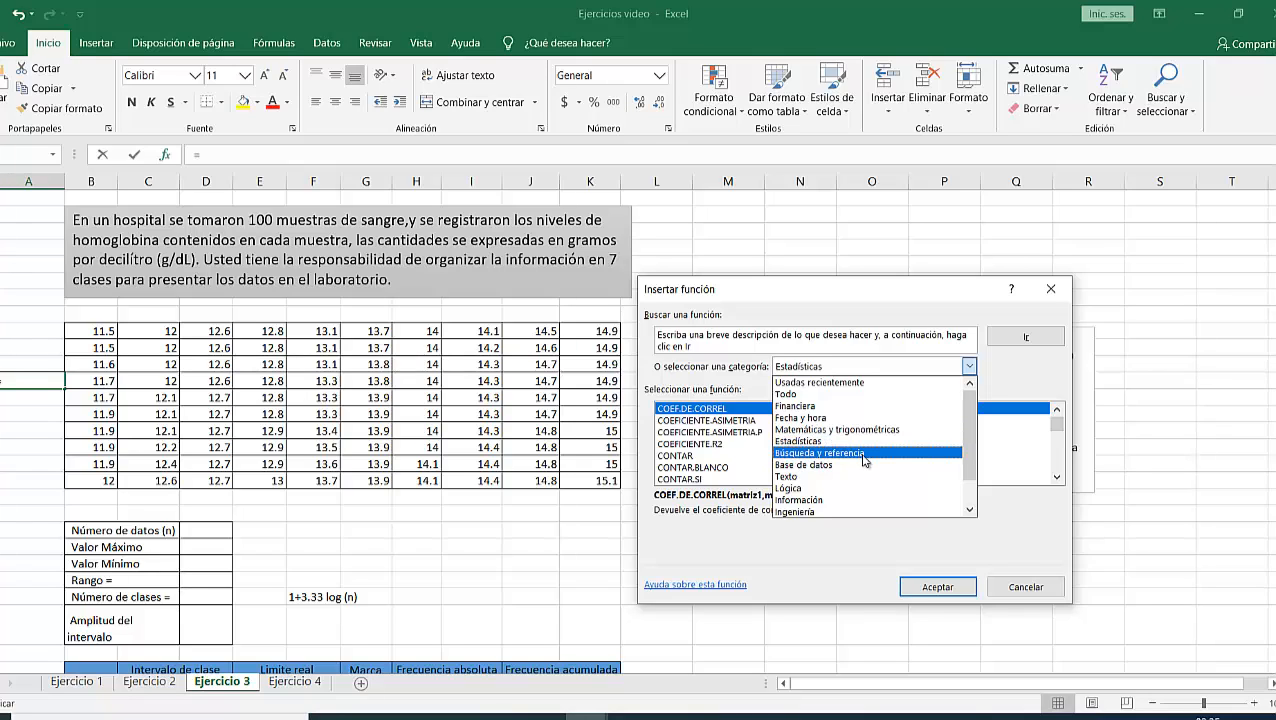
scroll(862, 470, "down", 1)
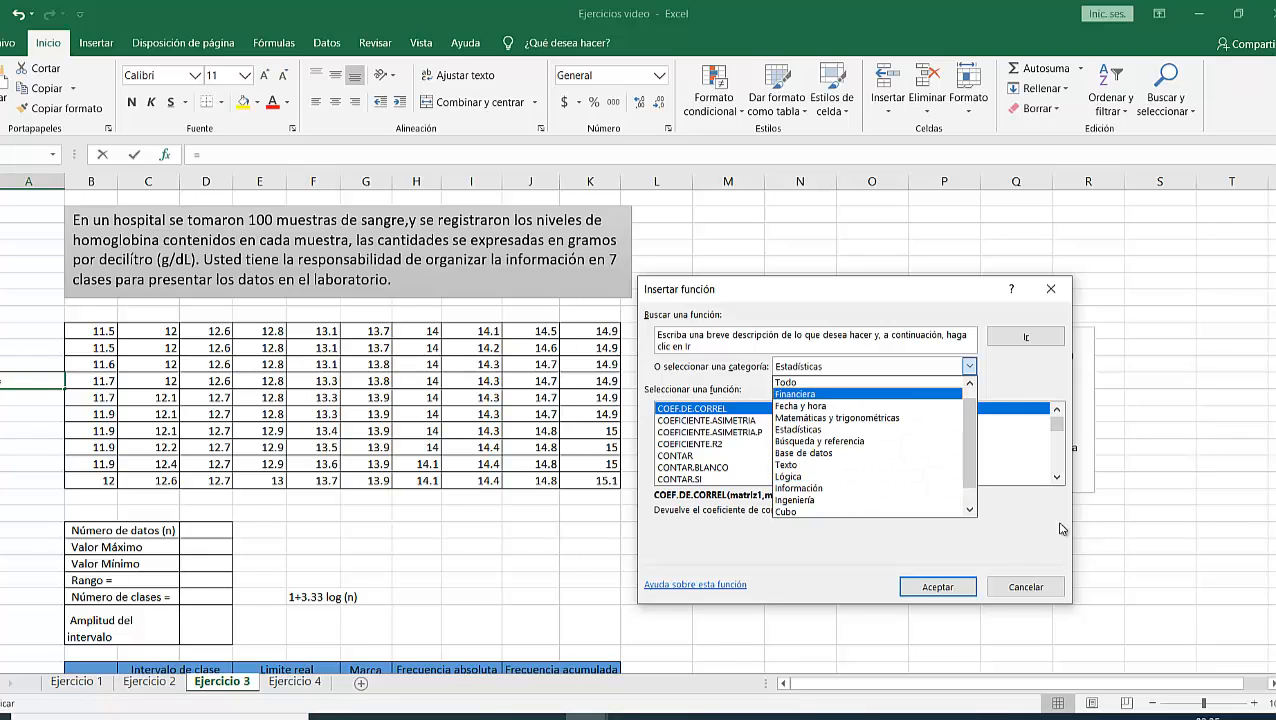
left_click(1048, 582)
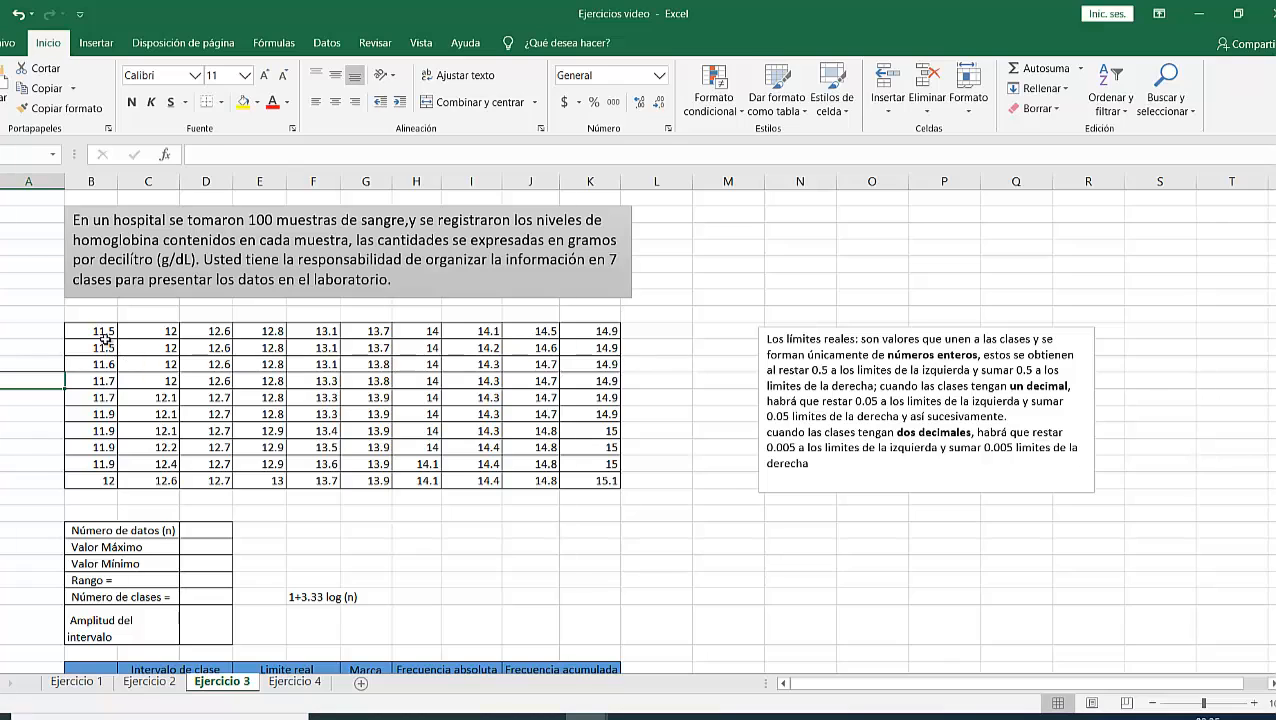
Calculate Número de datos (n) in the summary table with CONTAR over the data range B9:K18
left_click_drag(104, 331, 625, 488)
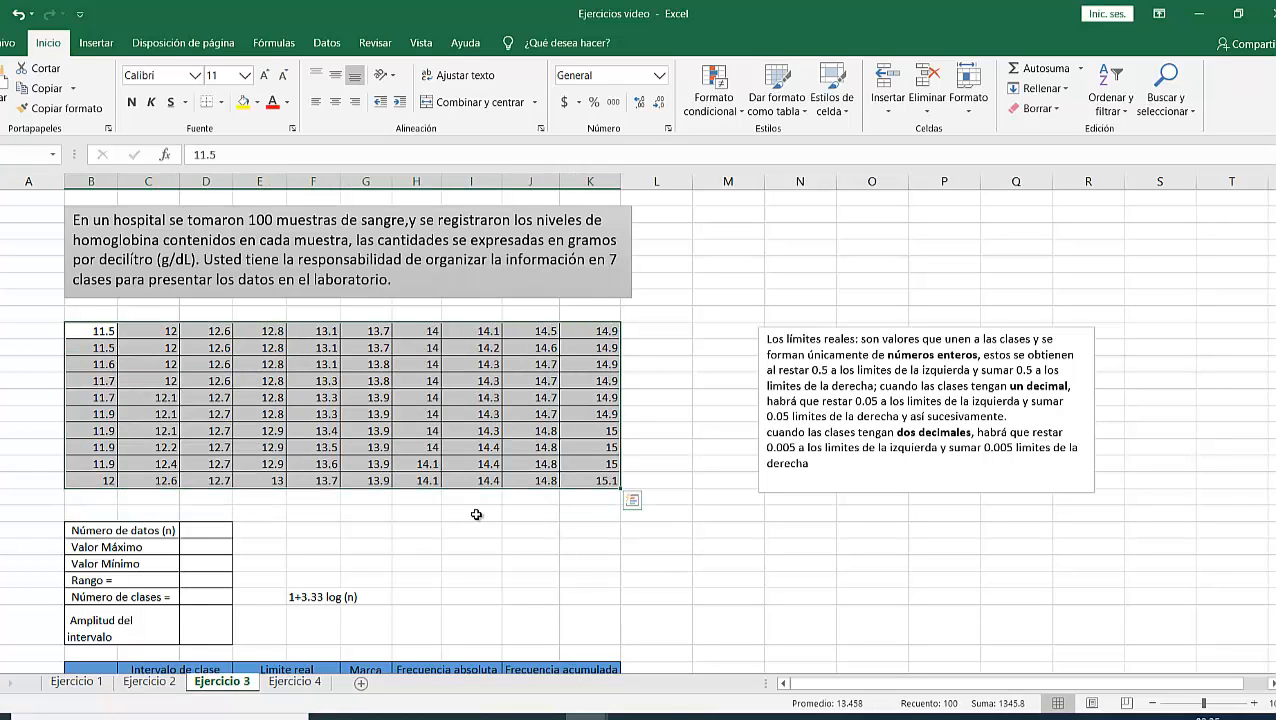
left_click(222, 530)
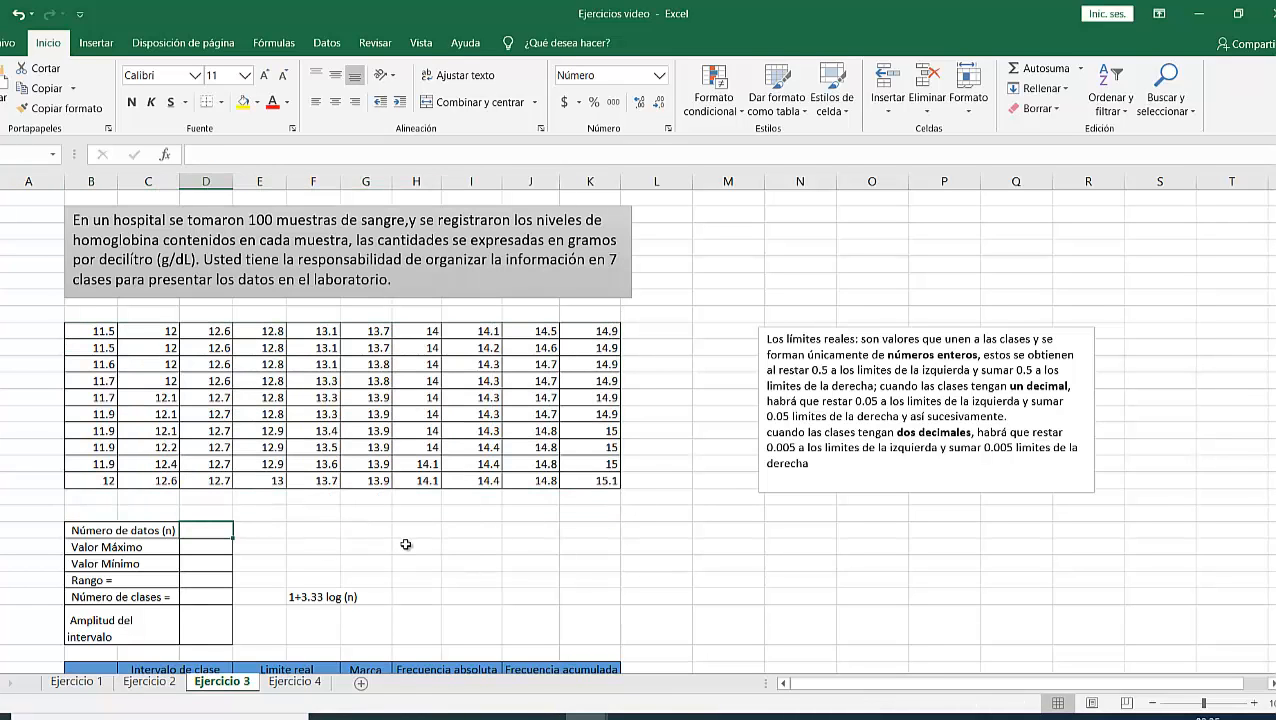
type("=")
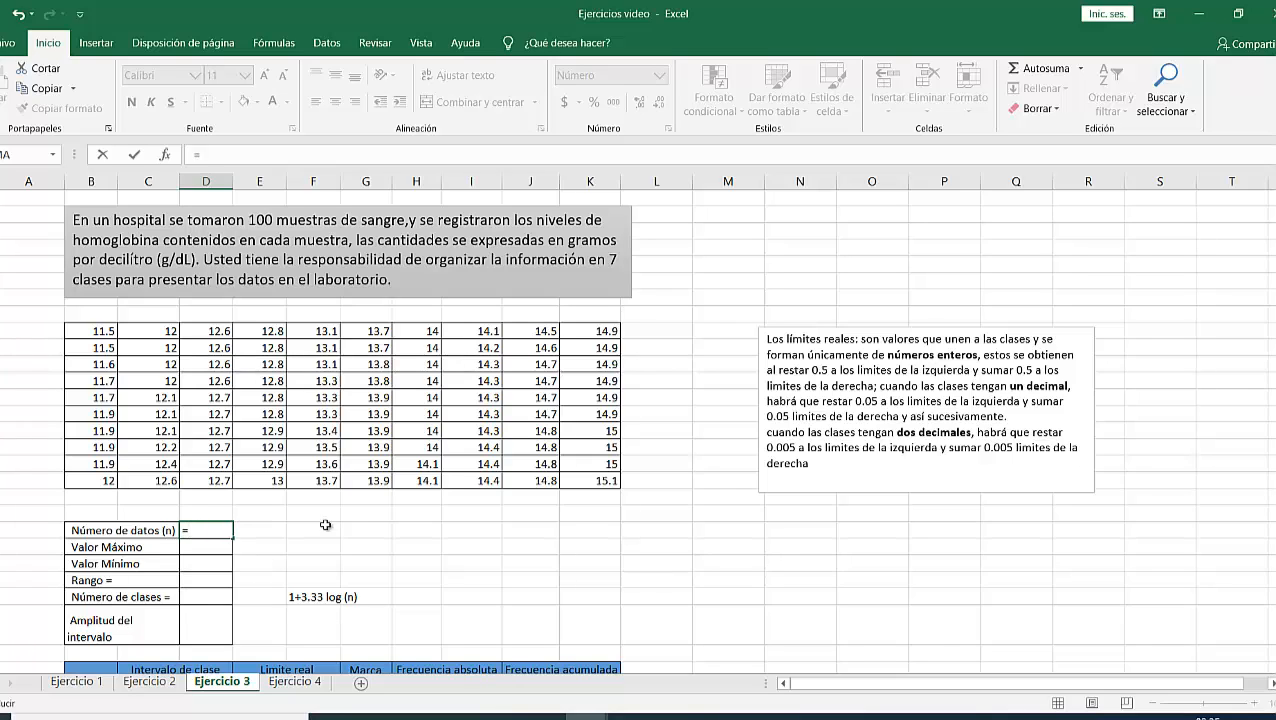
type("conta")
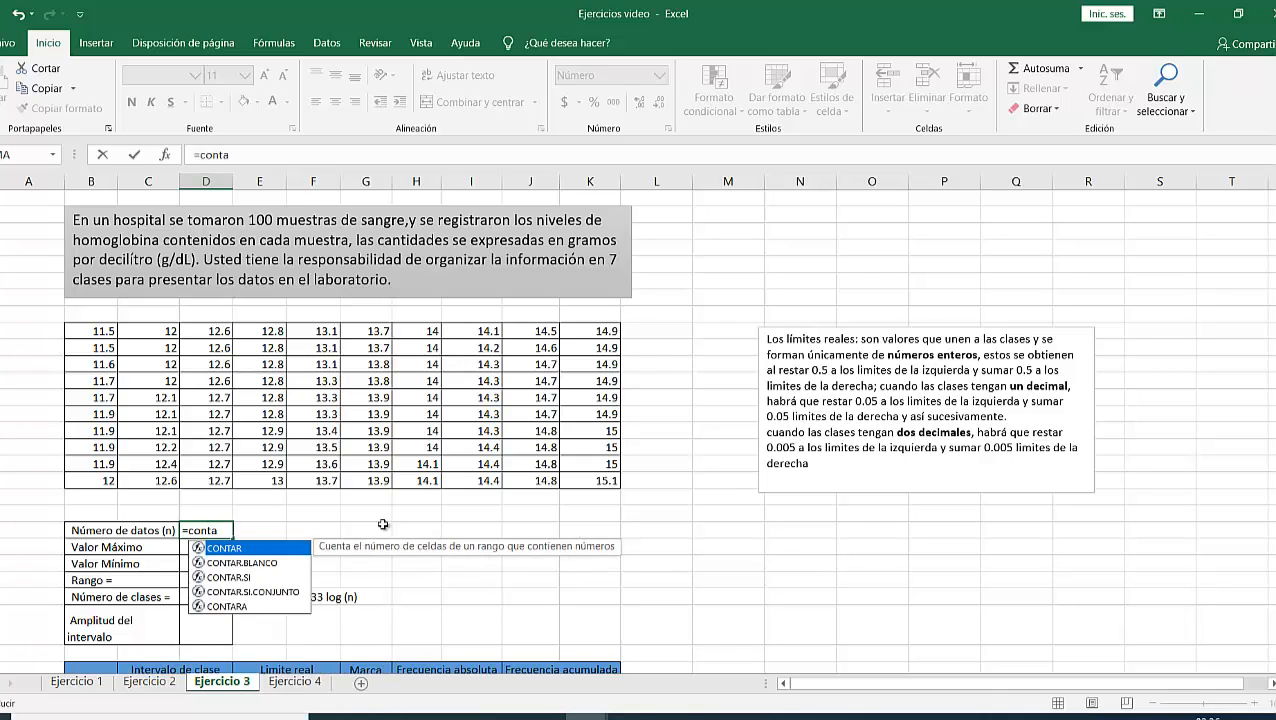
double_click(244, 550)
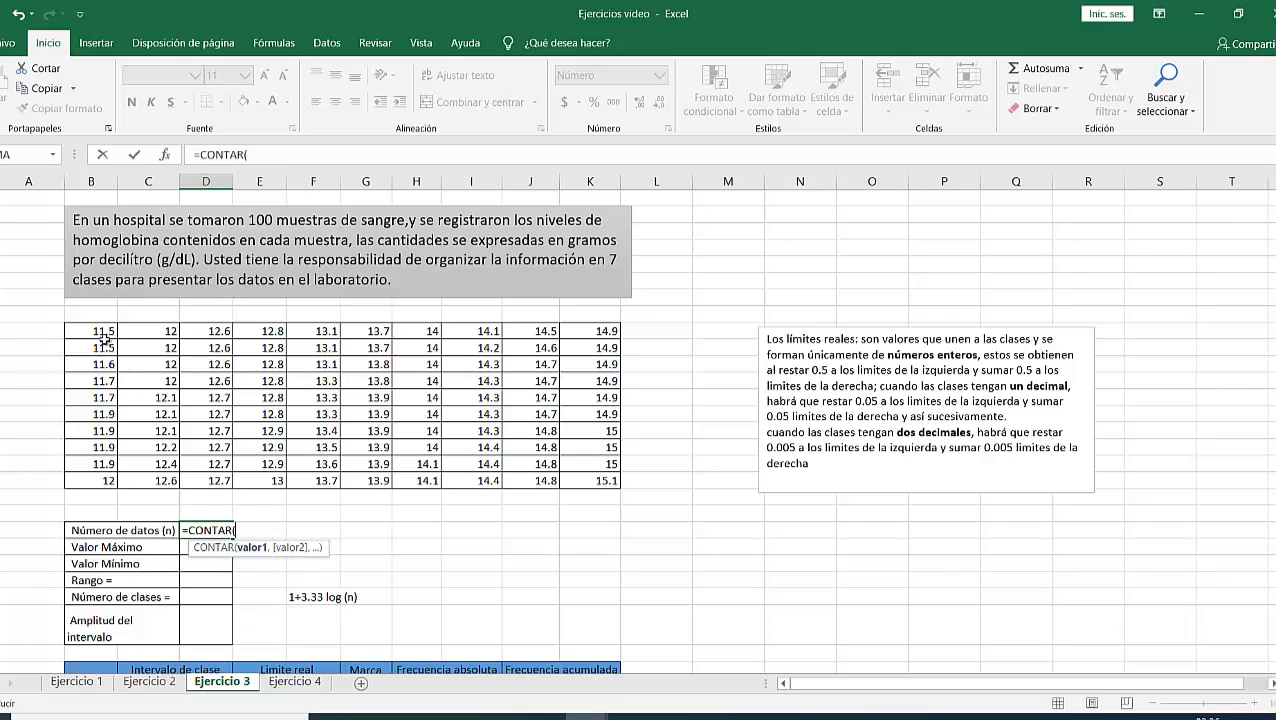
left_click_drag(99, 331, 605, 482)
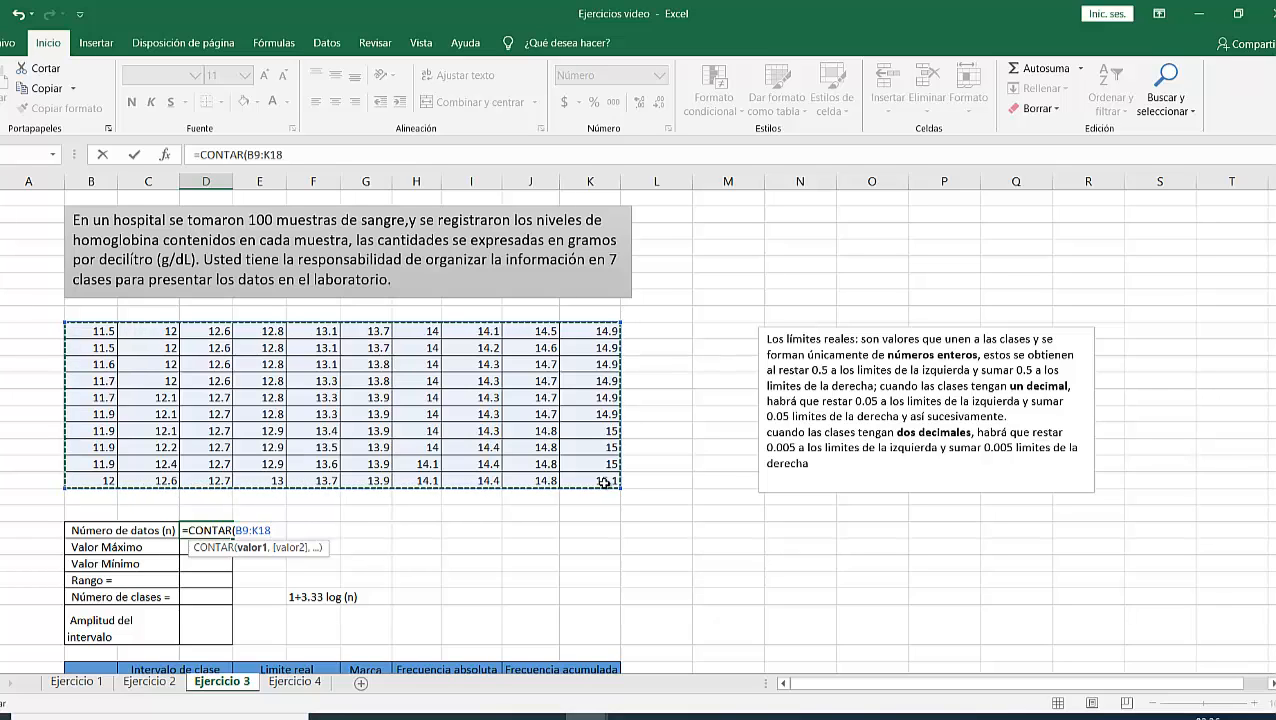
key("Return")
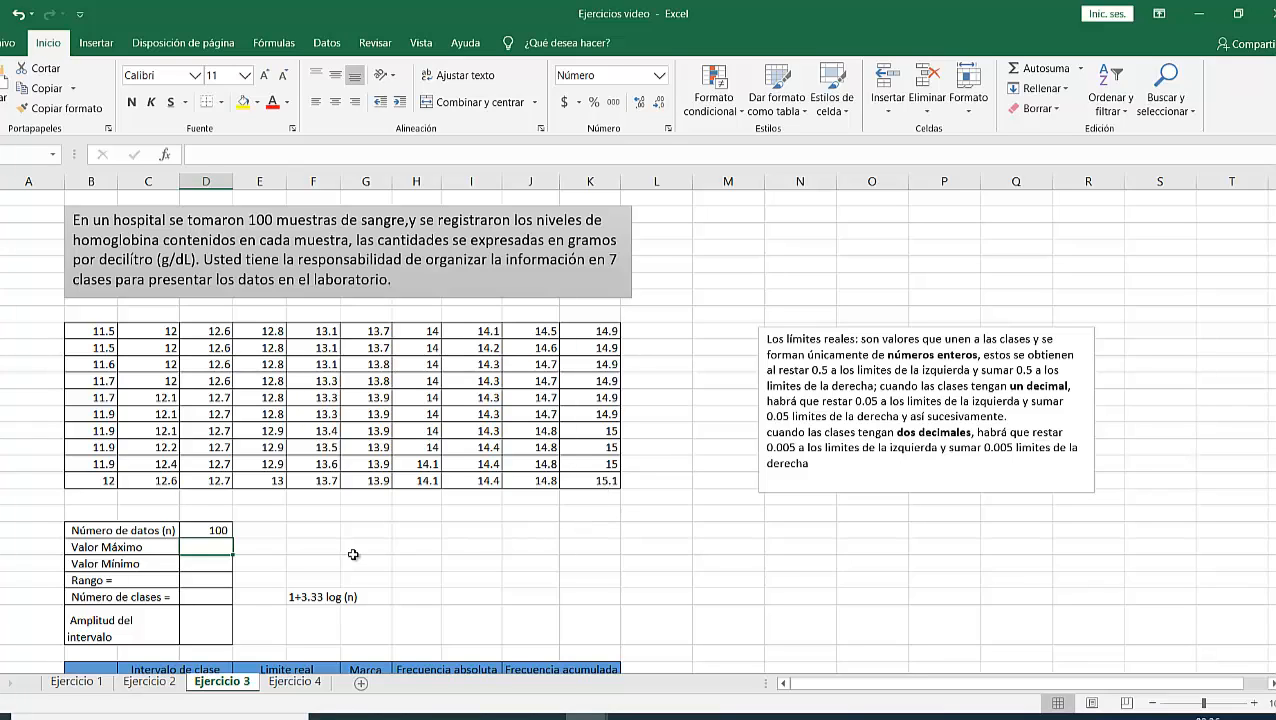
Calculate Valor Máximo in the summary table with MAXA over the data range B9:K18
type("=")
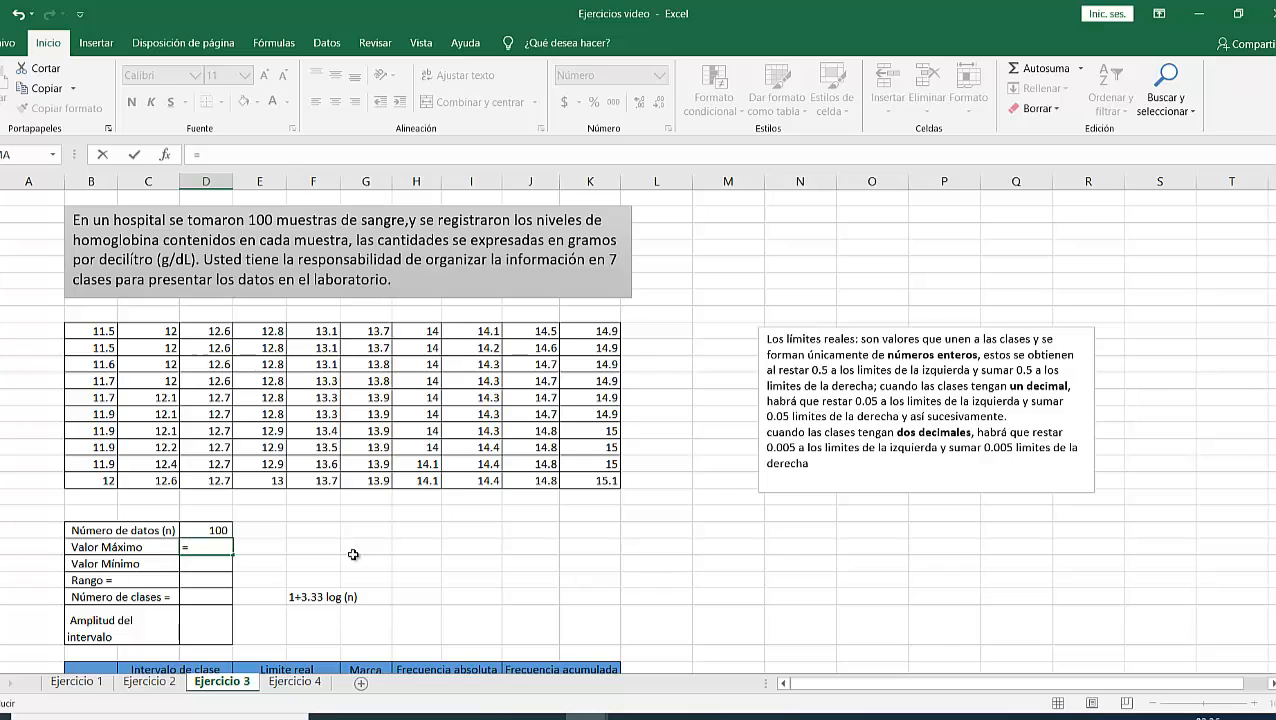
type("max")
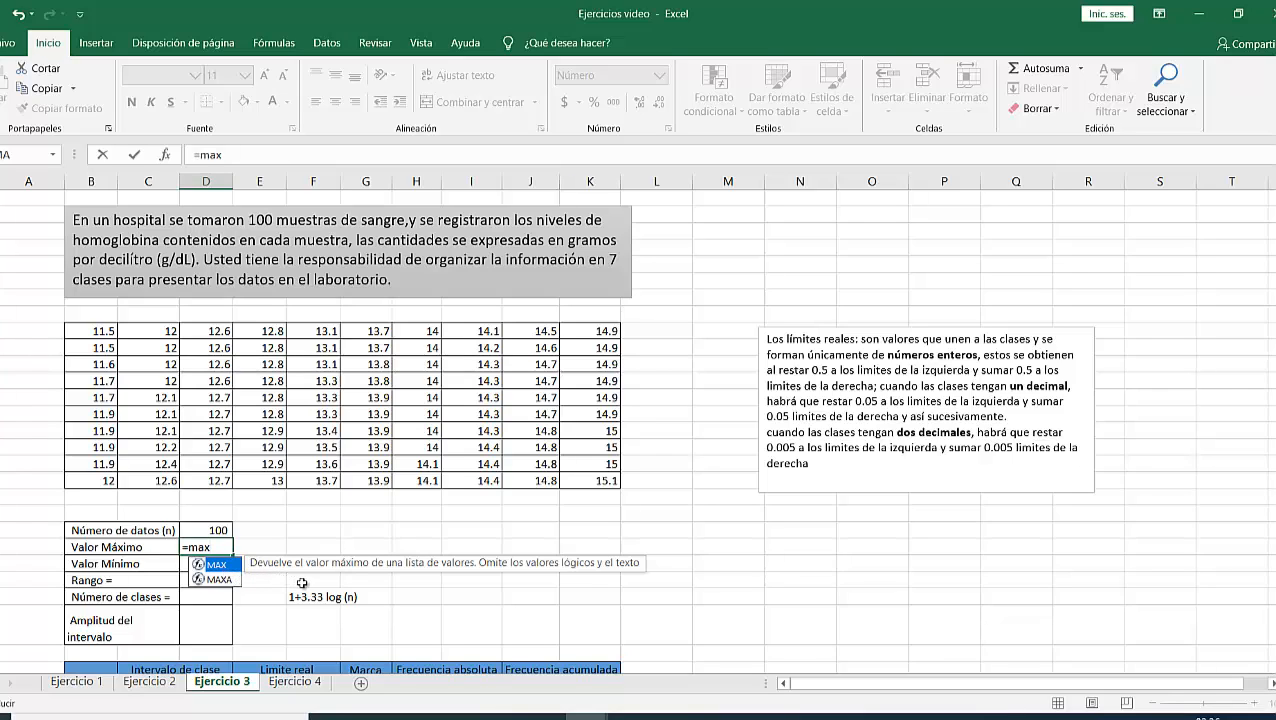
left_click(236, 580)
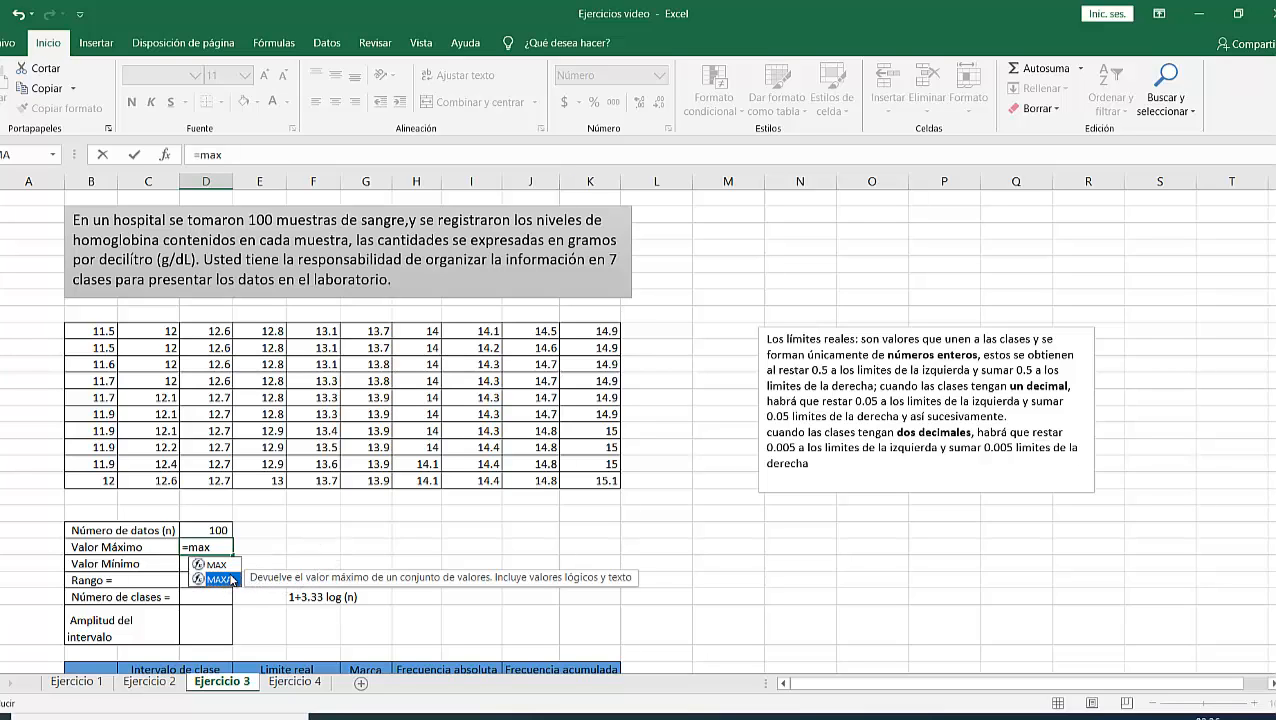
double_click(228, 578)
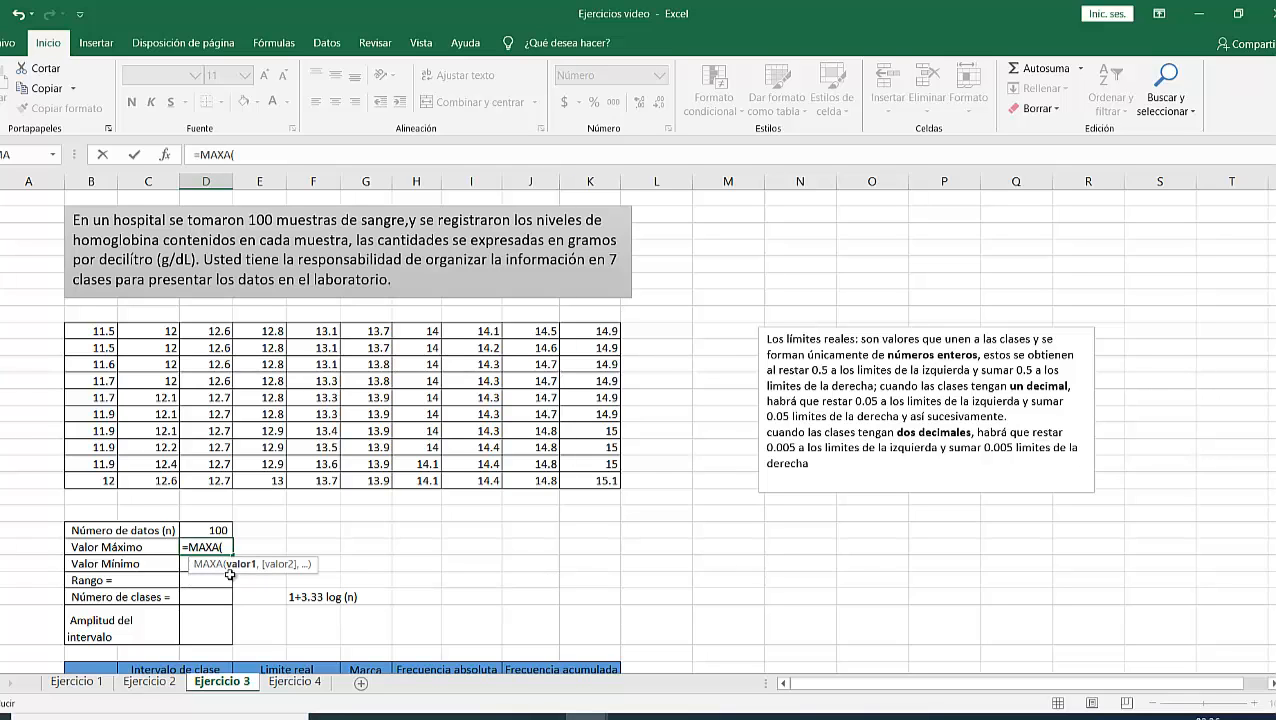
left_click_drag(103, 338, 595, 481)
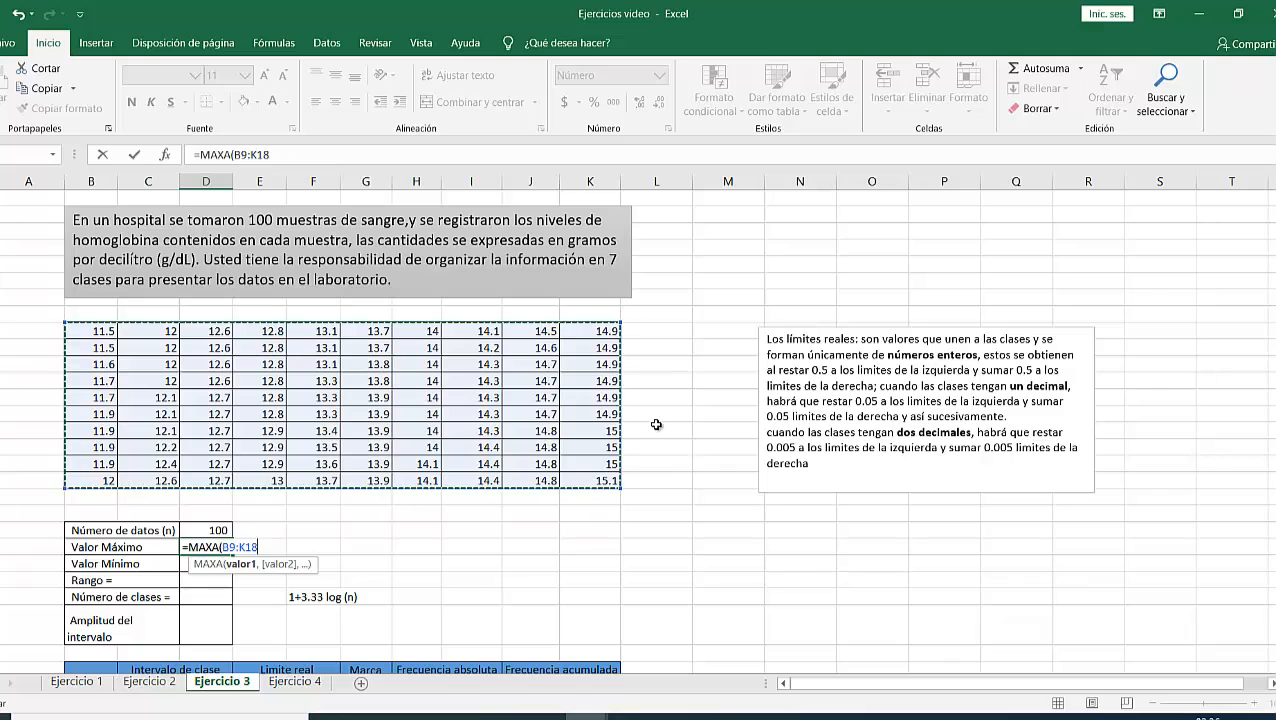
key("Return")
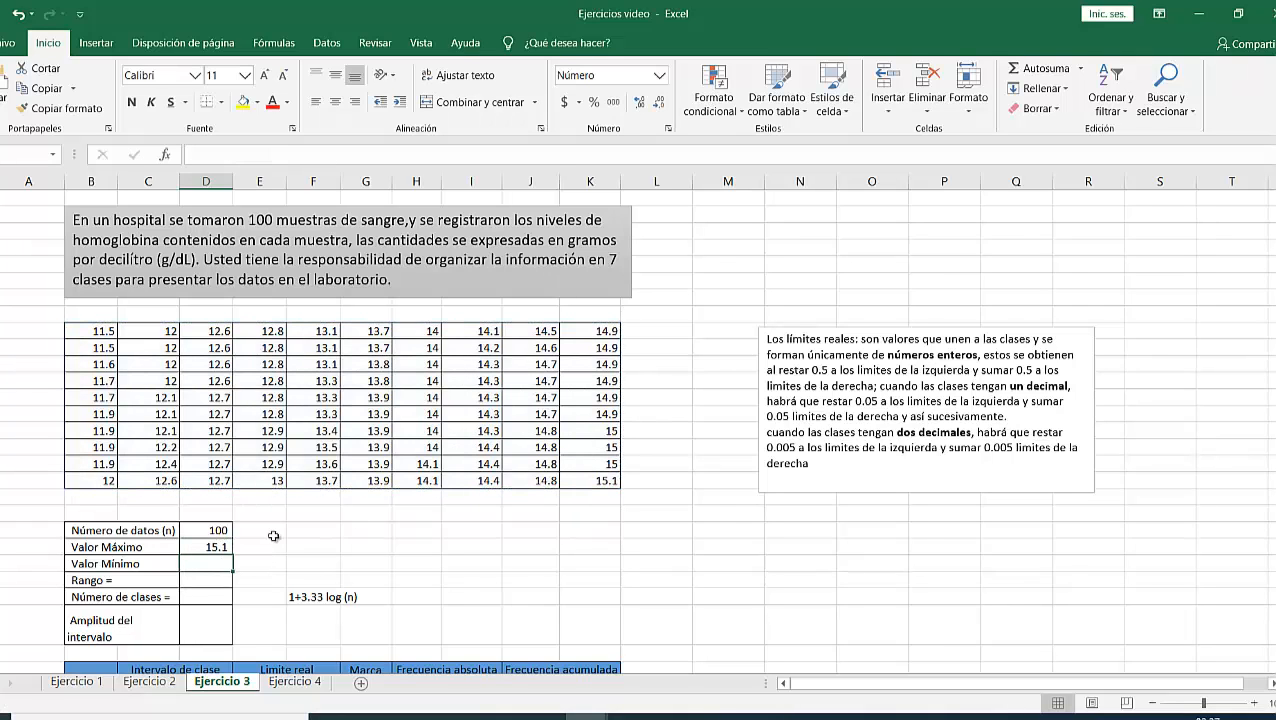
Calculate Valor Mínimo in the summary table with MINA over the data range B9:K18
type("=min")
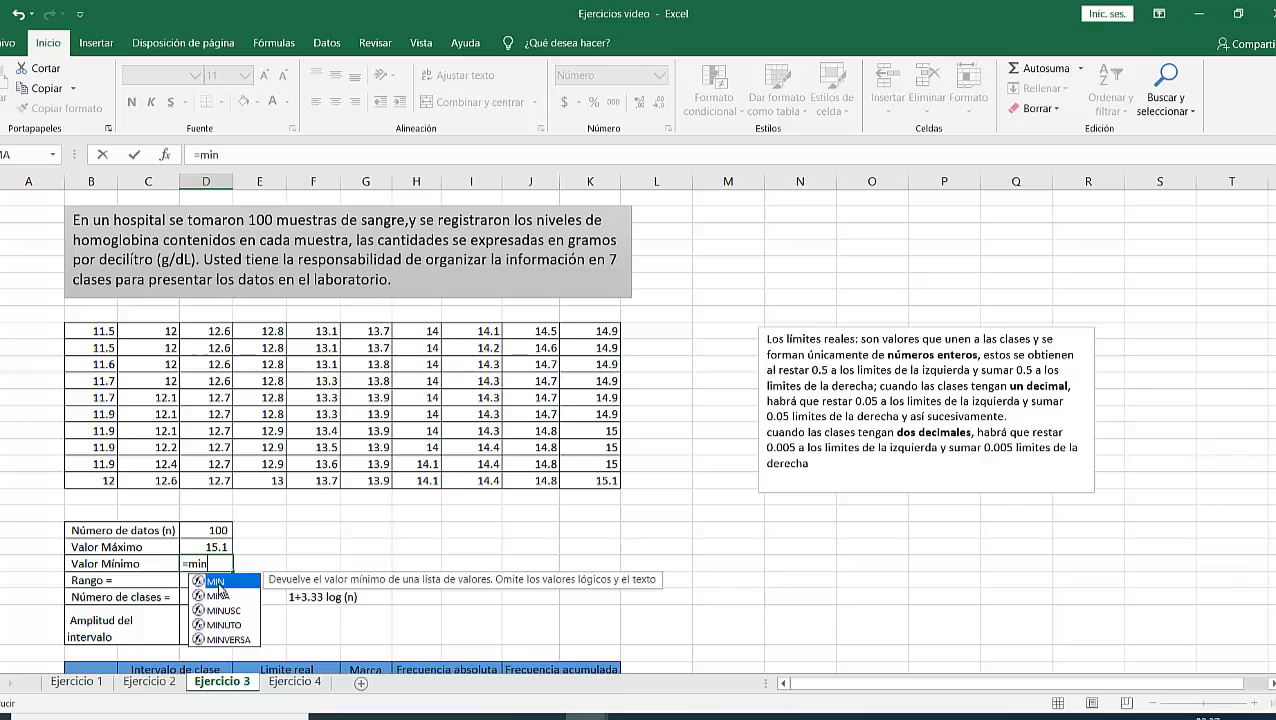
left_click(226, 596)
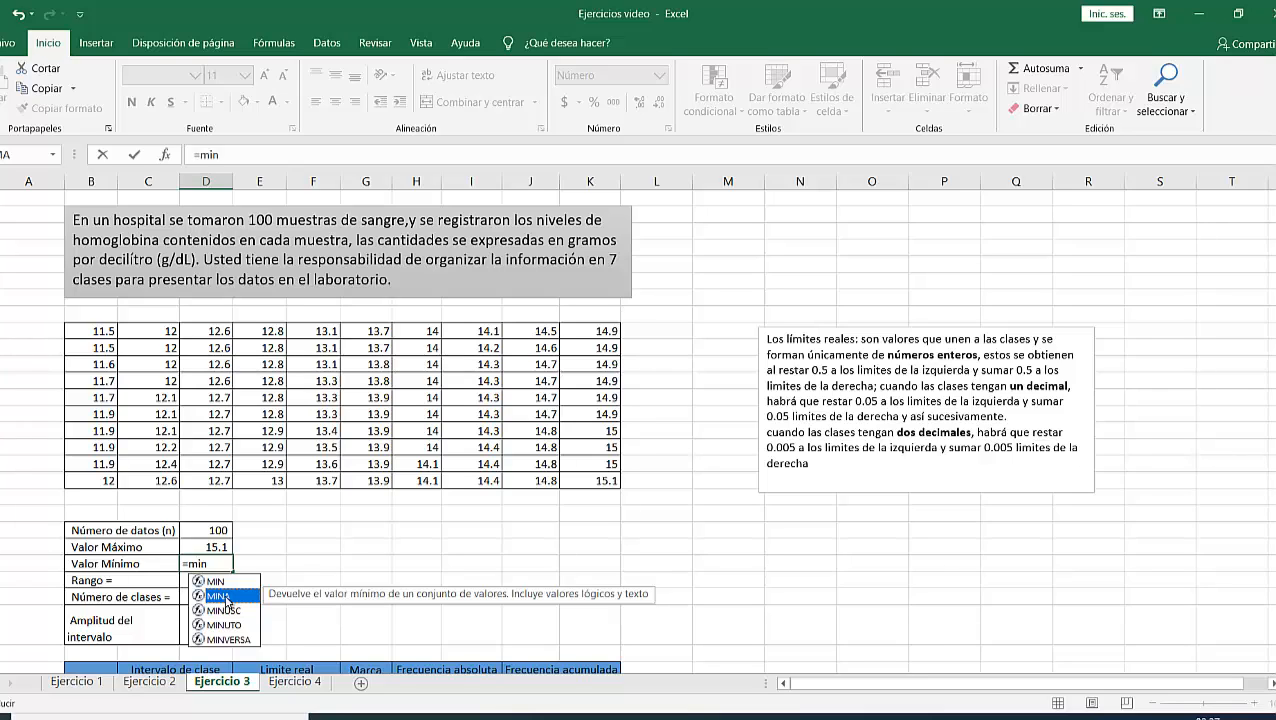
double_click(226, 597)
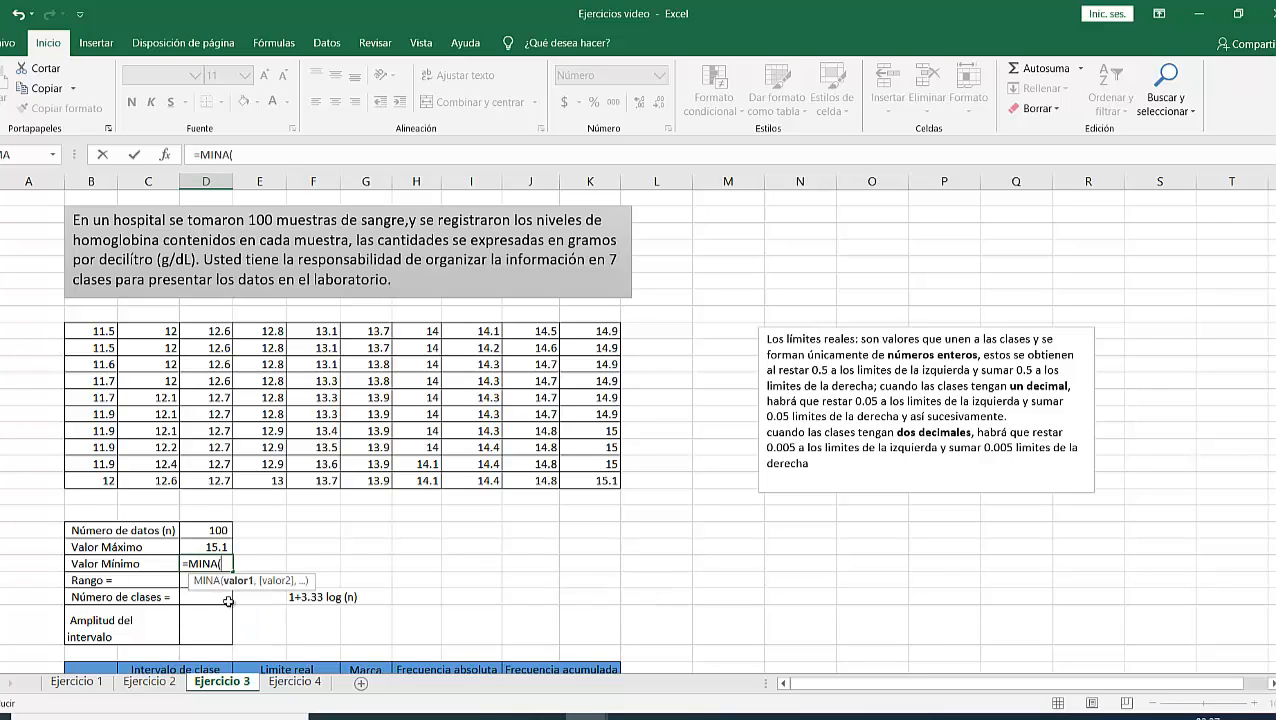
left_click_drag(71, 330, 598, 480)
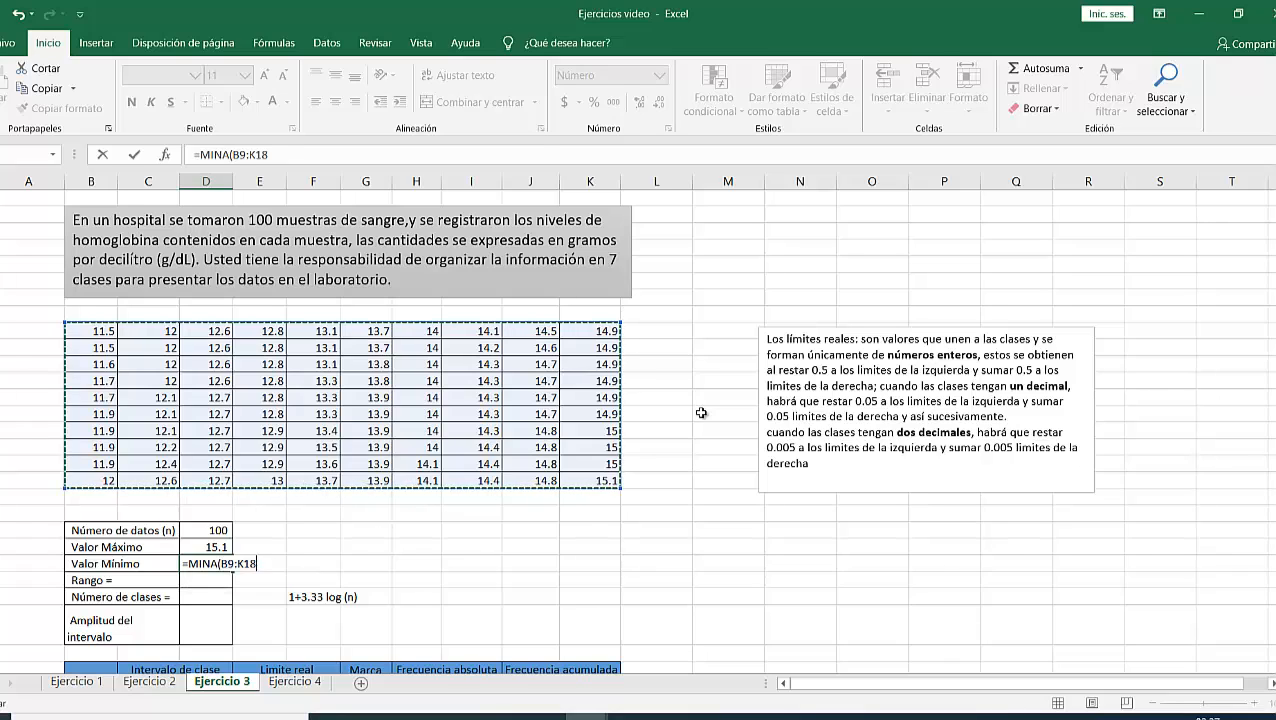
key("Return")
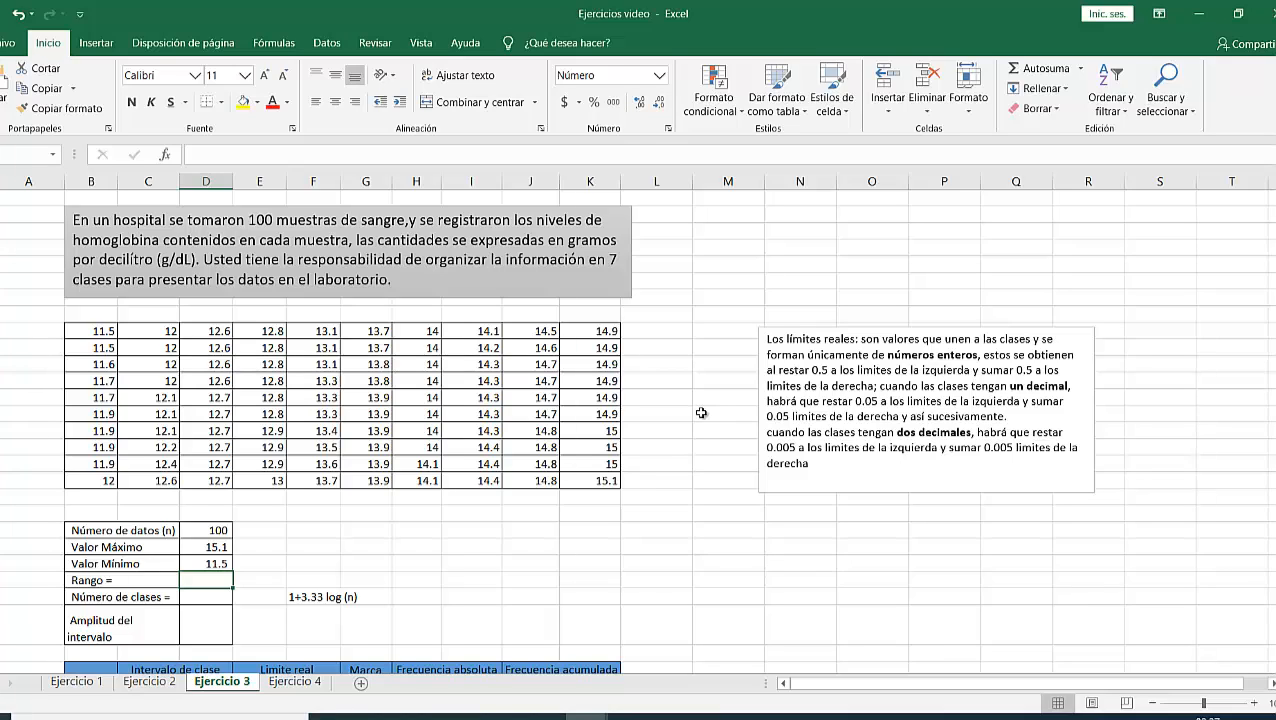
Calculate Rango as the maximum minus the minimum (=D22-D23) and set Número de clases to 7
type("=")
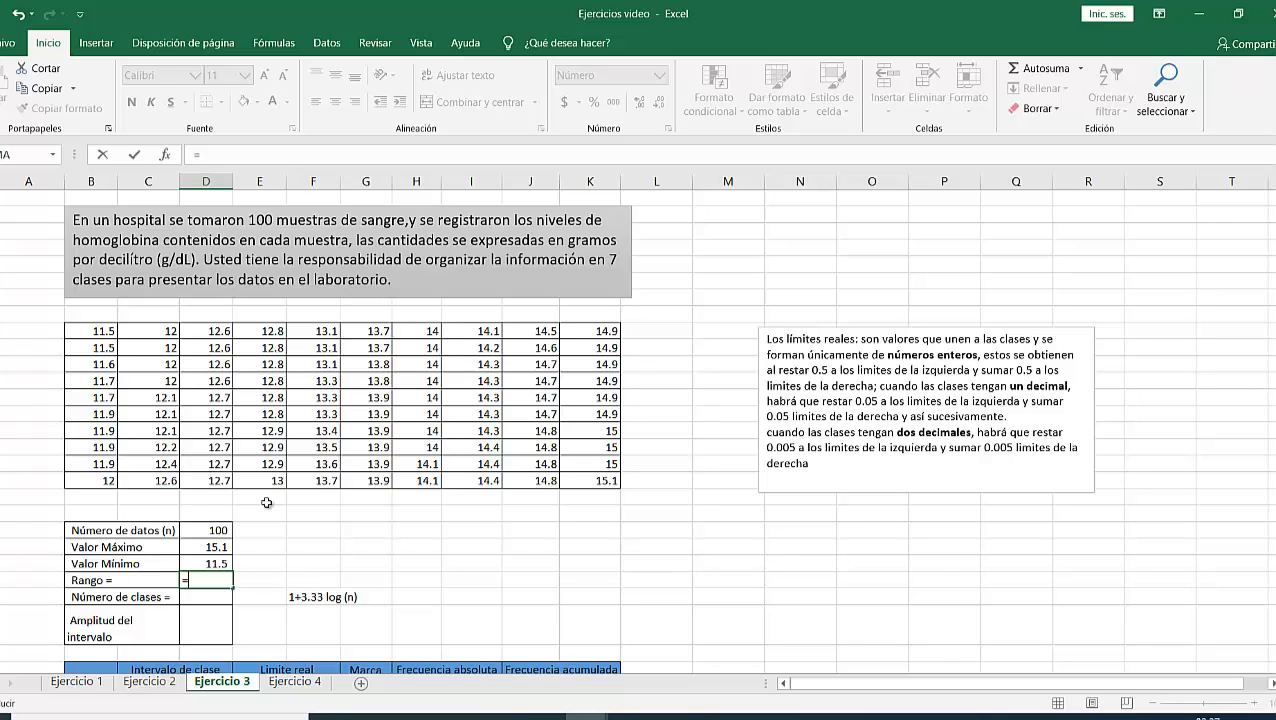
left_click(225, 546)
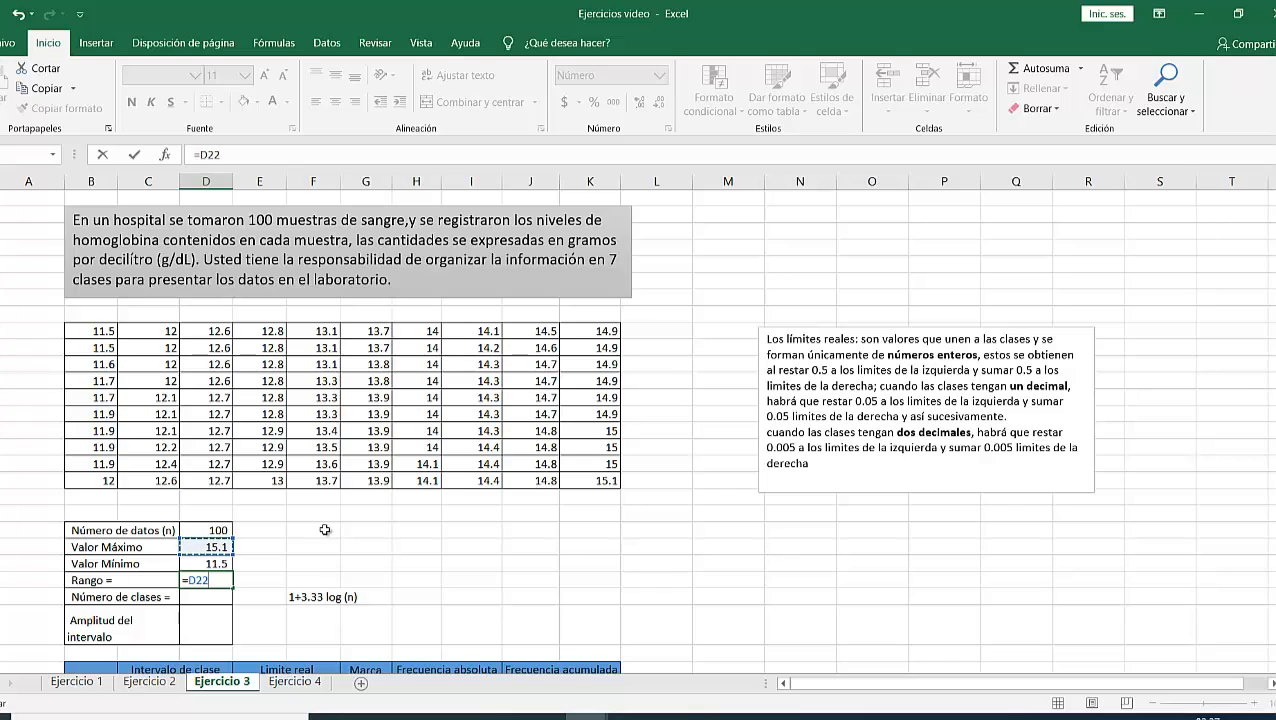
type("-")
left_click(216, 564)
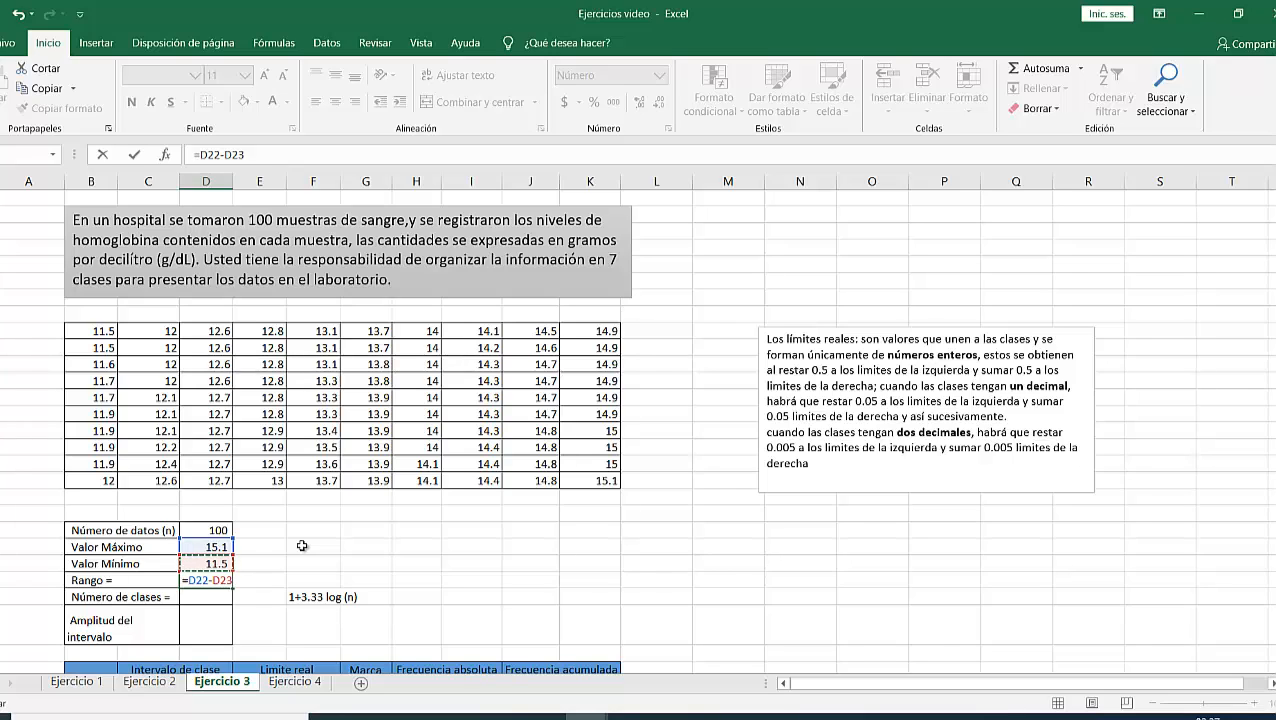
key("Return")
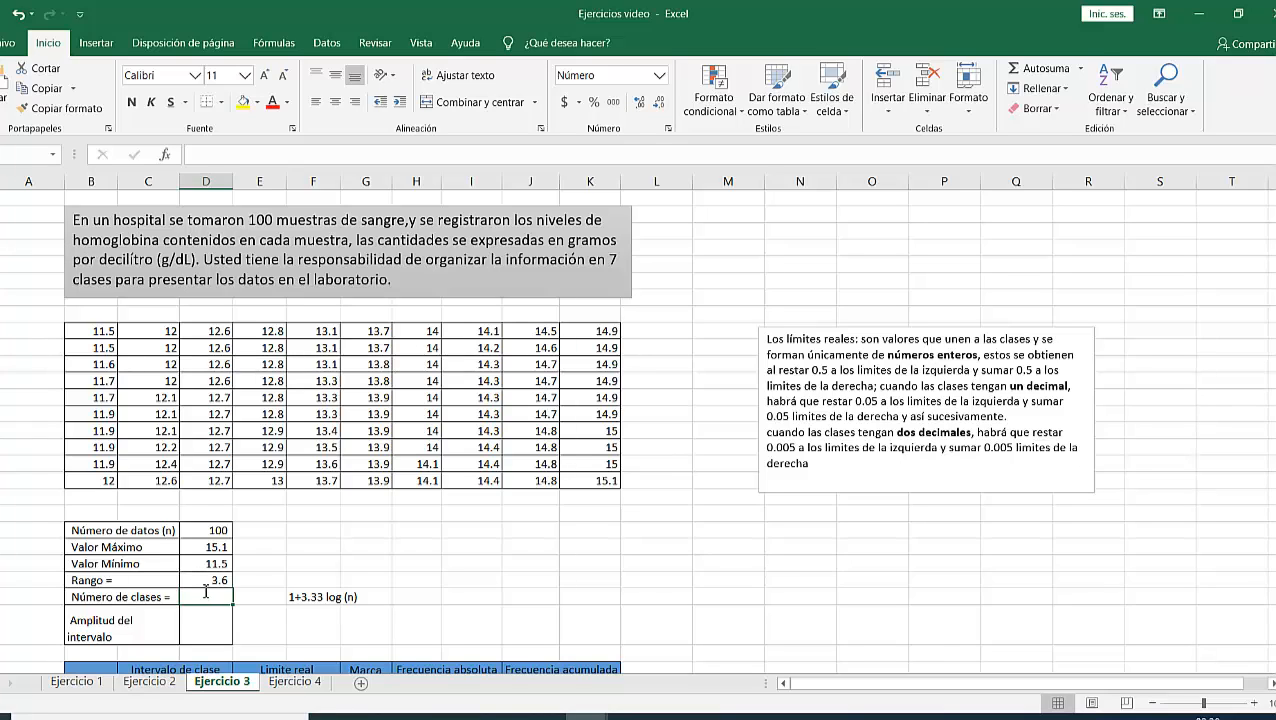
type("7")
key("Return")
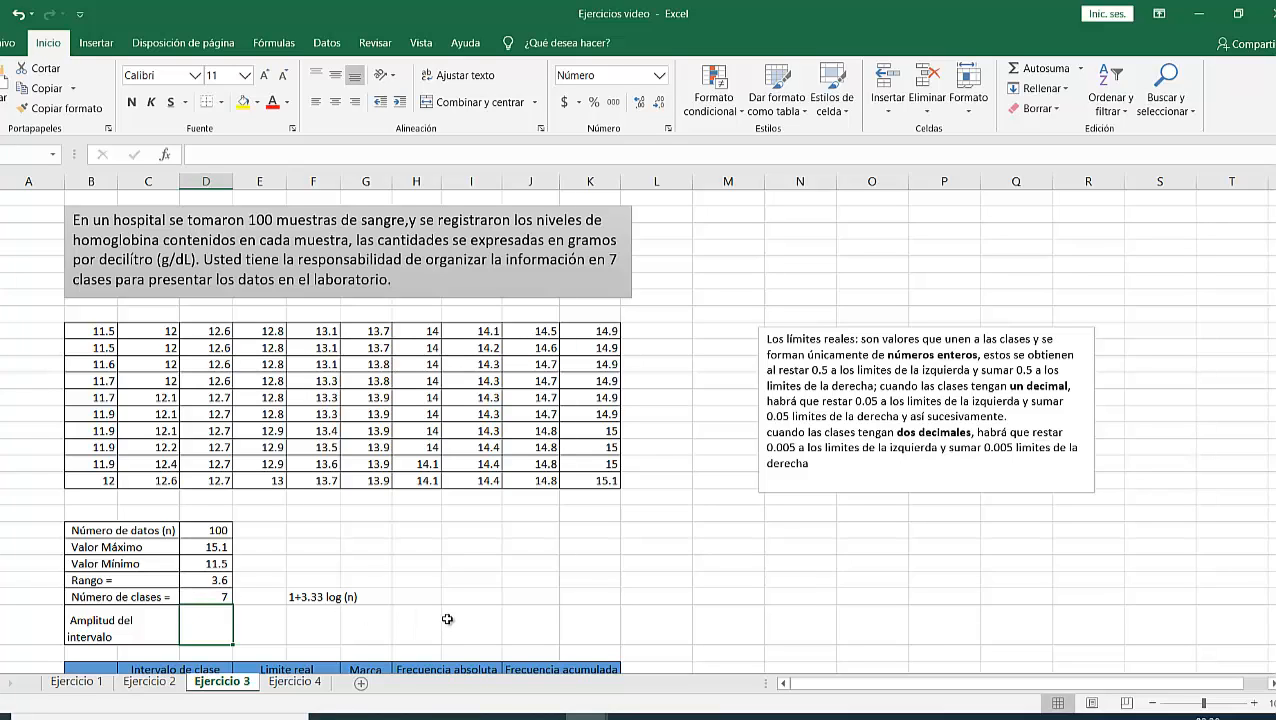
Calculate Amplitud del intervalo in the summary table as the range divided by the number of classes (=D24/7)
type("=")
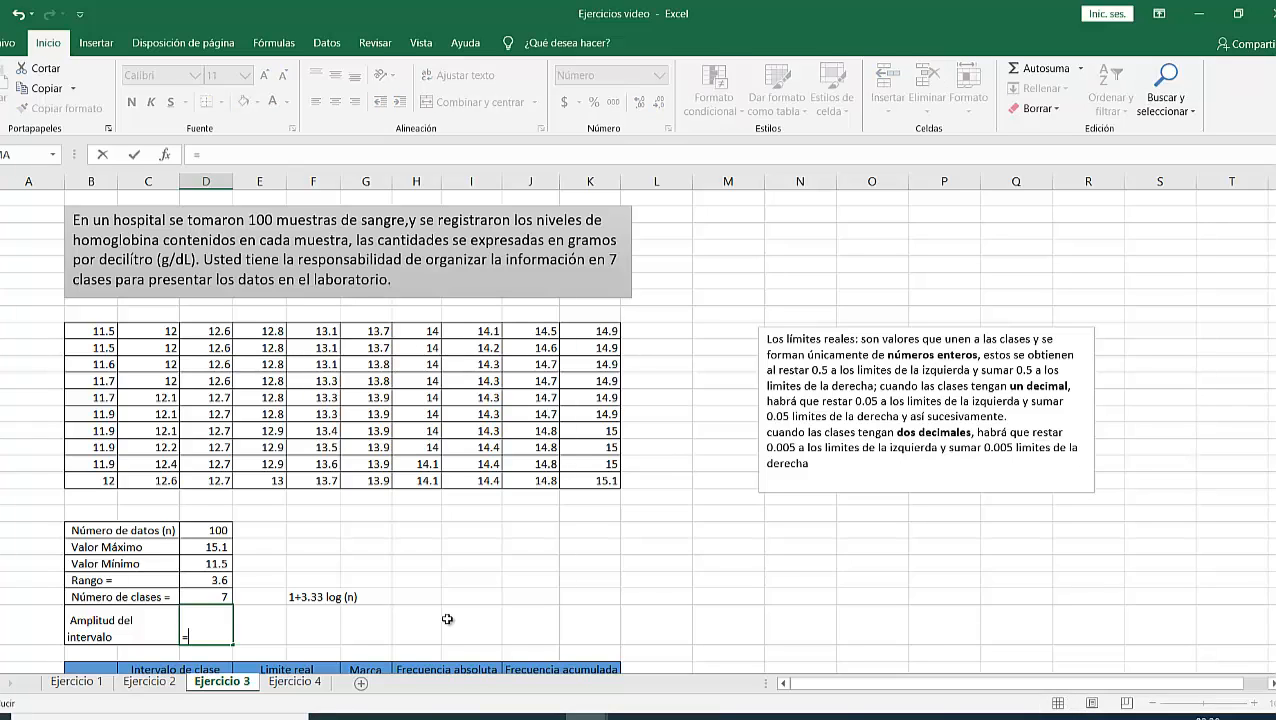
left_click(212, 579)
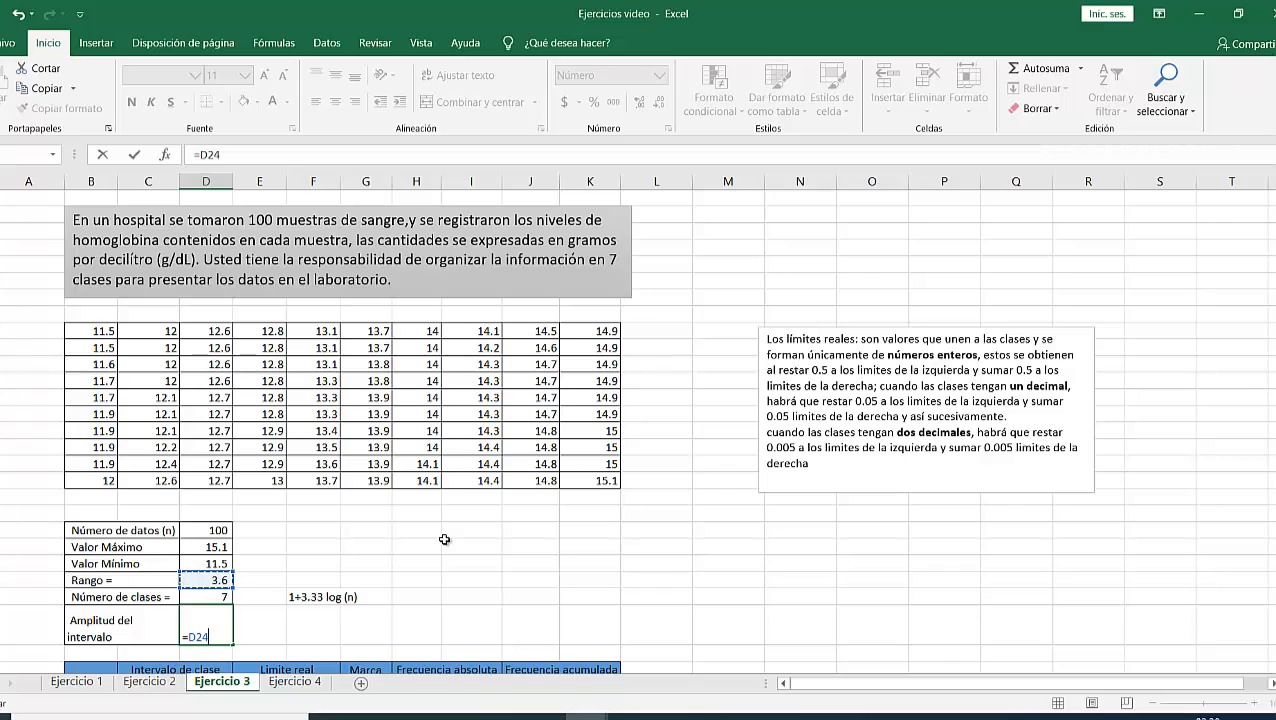
type("/7")
key("Return")
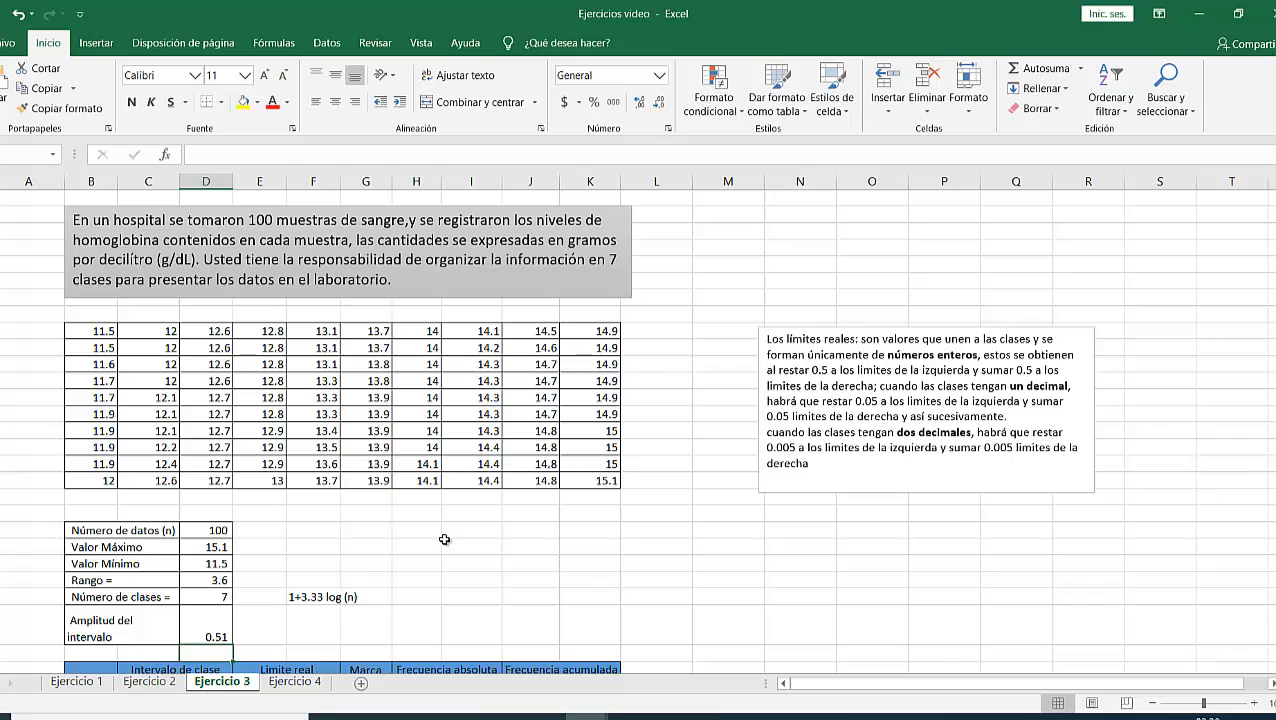
Enter the rounded interval width 0.5 in the cell beside the calculated Amplitud del intervalo
scroll(444, 539, "down", 1)
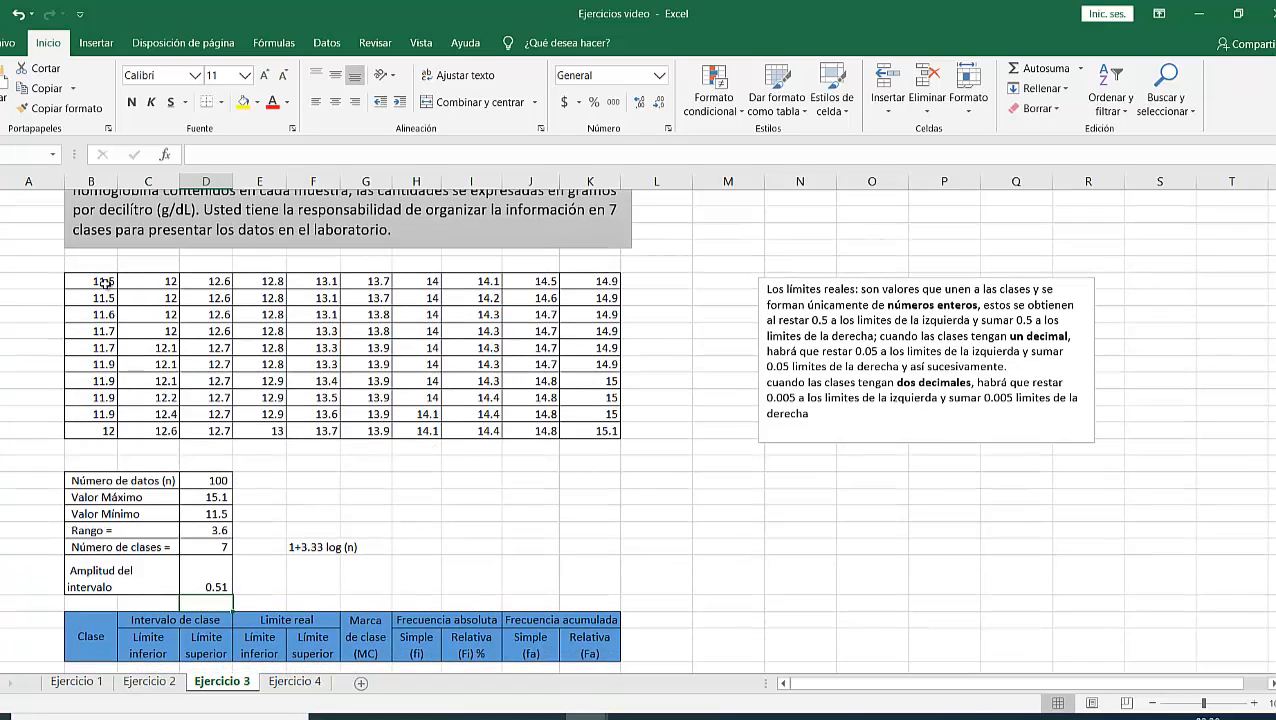
left_click_drag(106, 281, 593, 430)
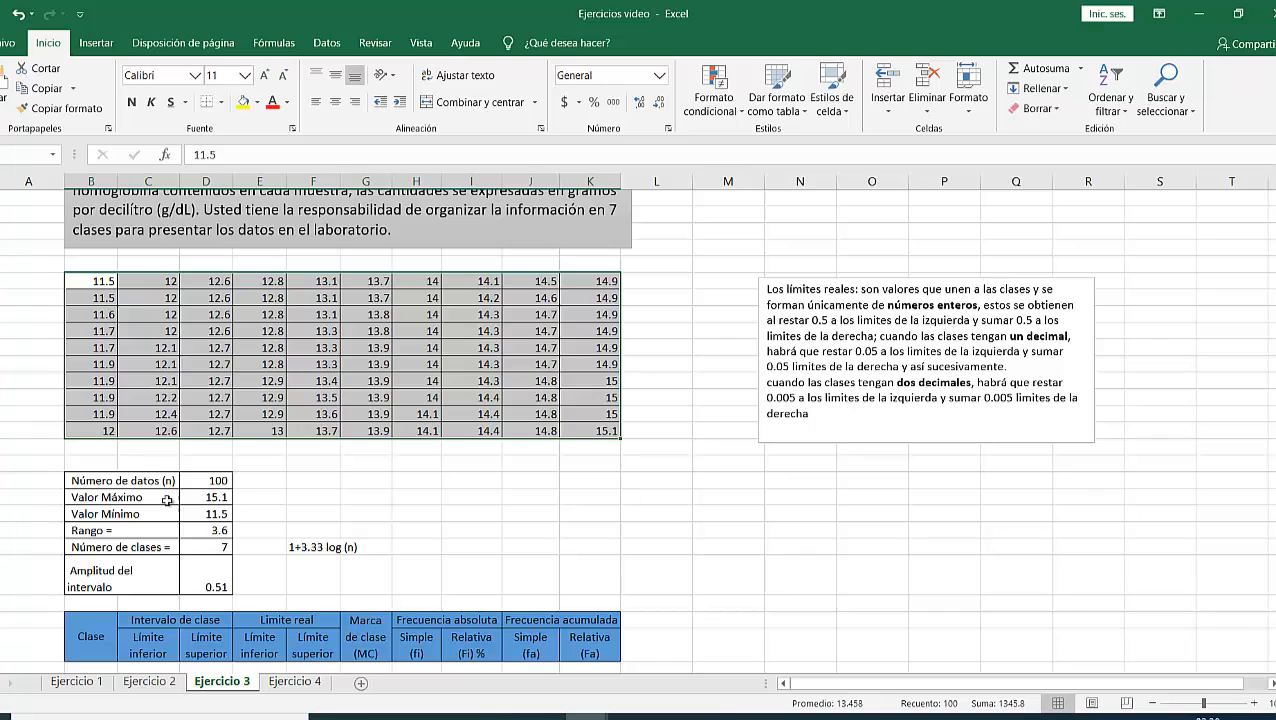
left_click(215, 584)
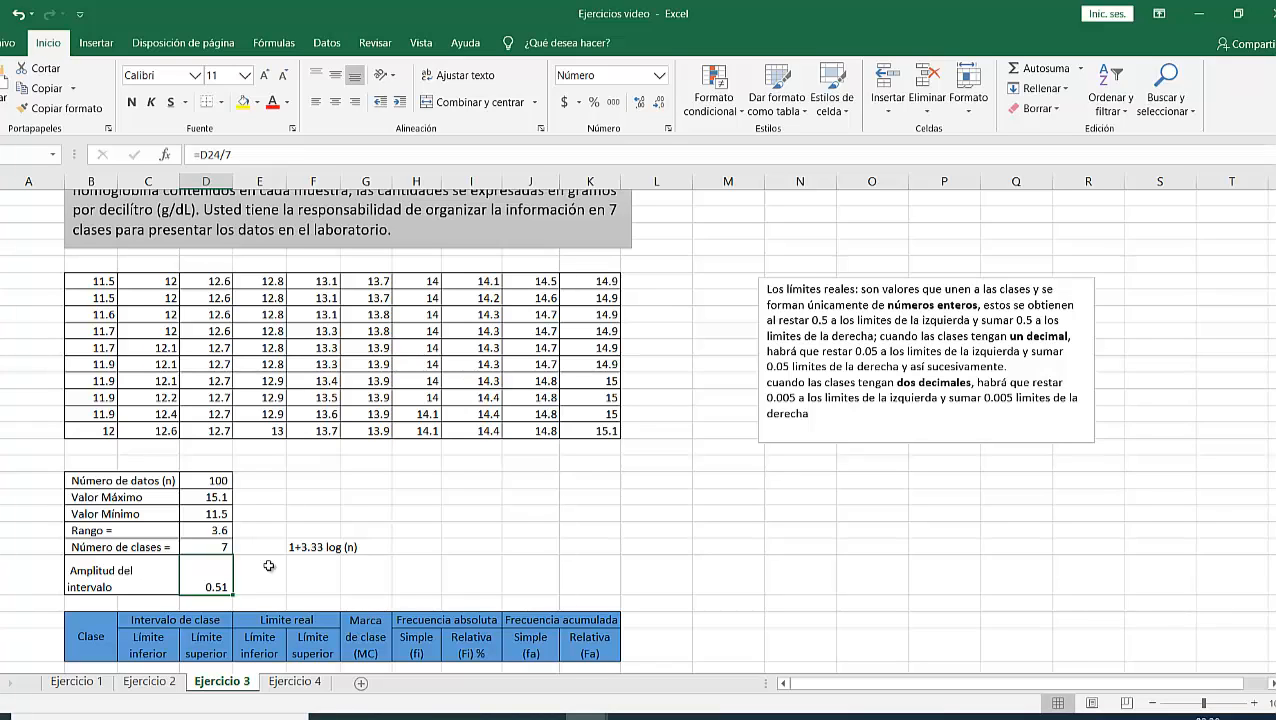
left_click(269, 566)
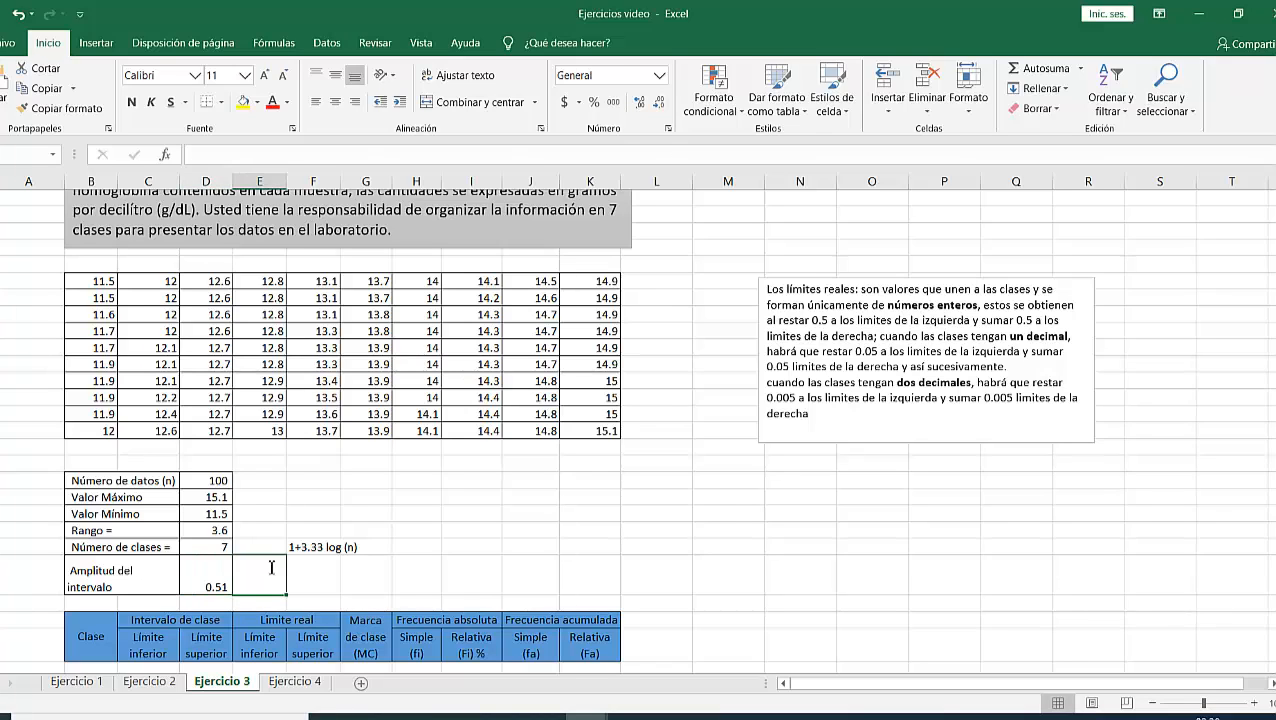
type(".5")
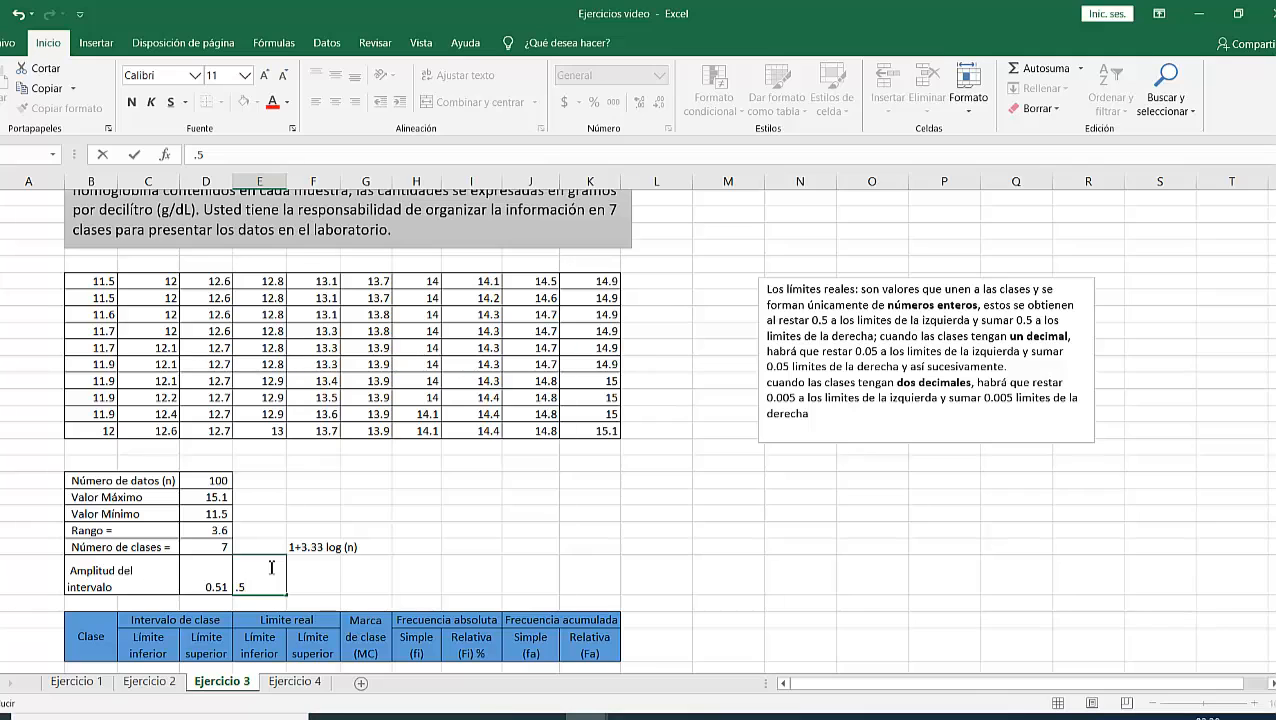
key("Return")
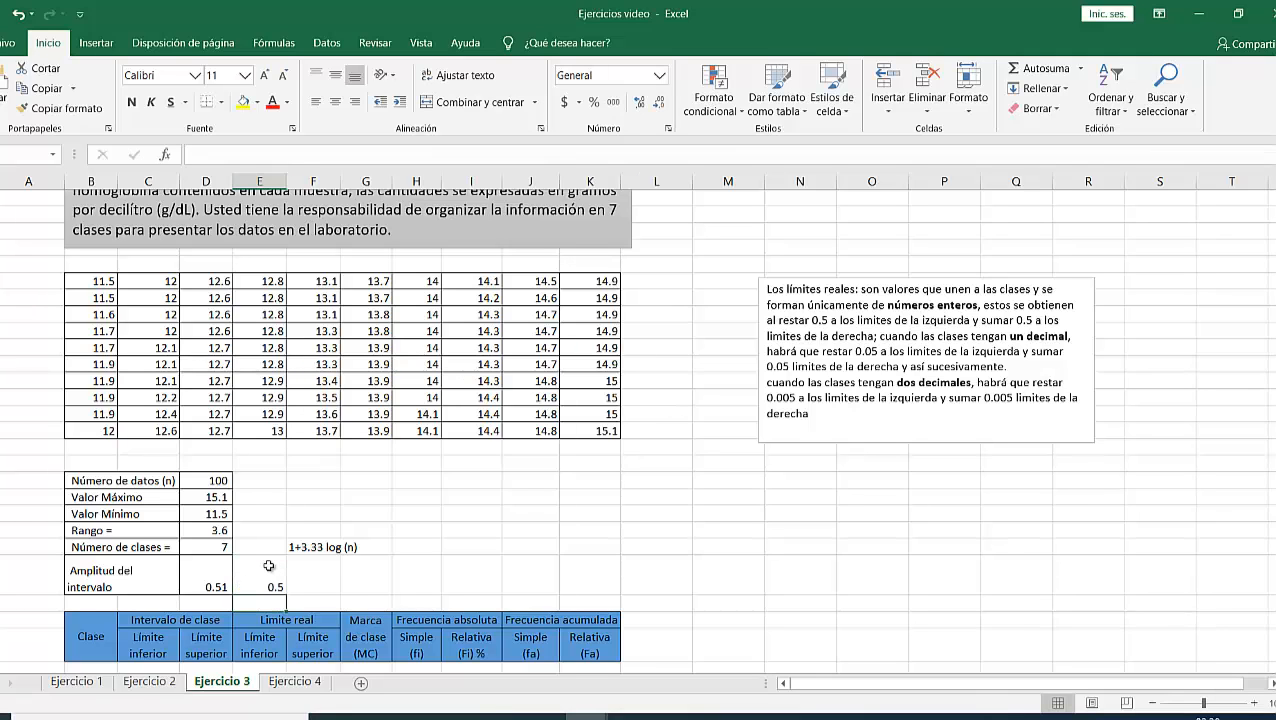
Number the Clase column of the frequency table from 1 to 7 and center those numbers
scroll(269, 566, "down", 2)
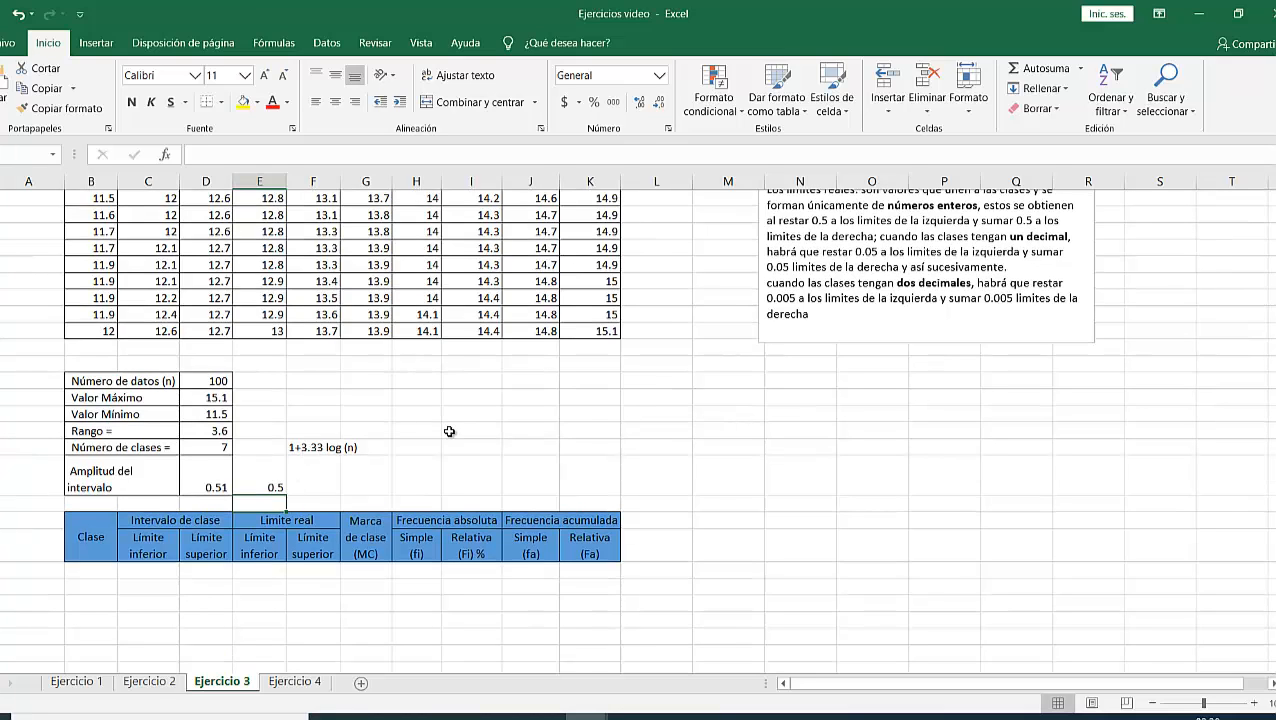
scroll(449, 431, "down", 1)
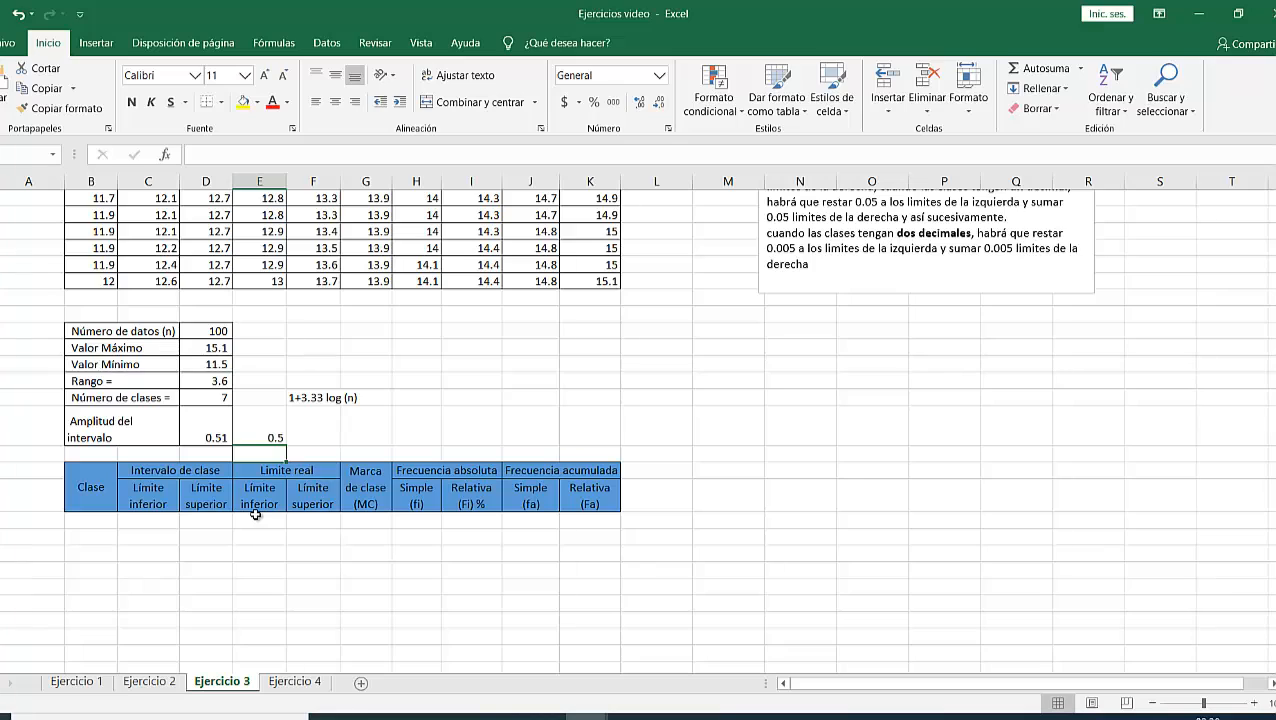
left_click(88, 518)
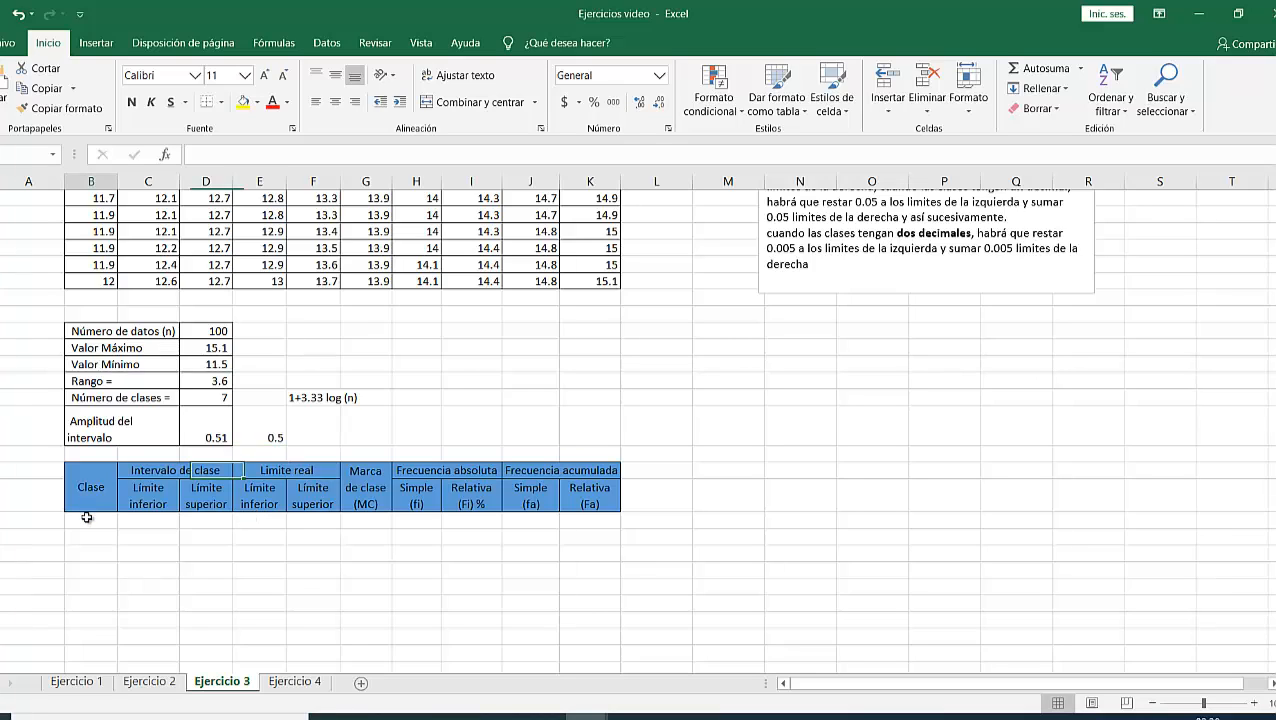
left_click(222, 398)
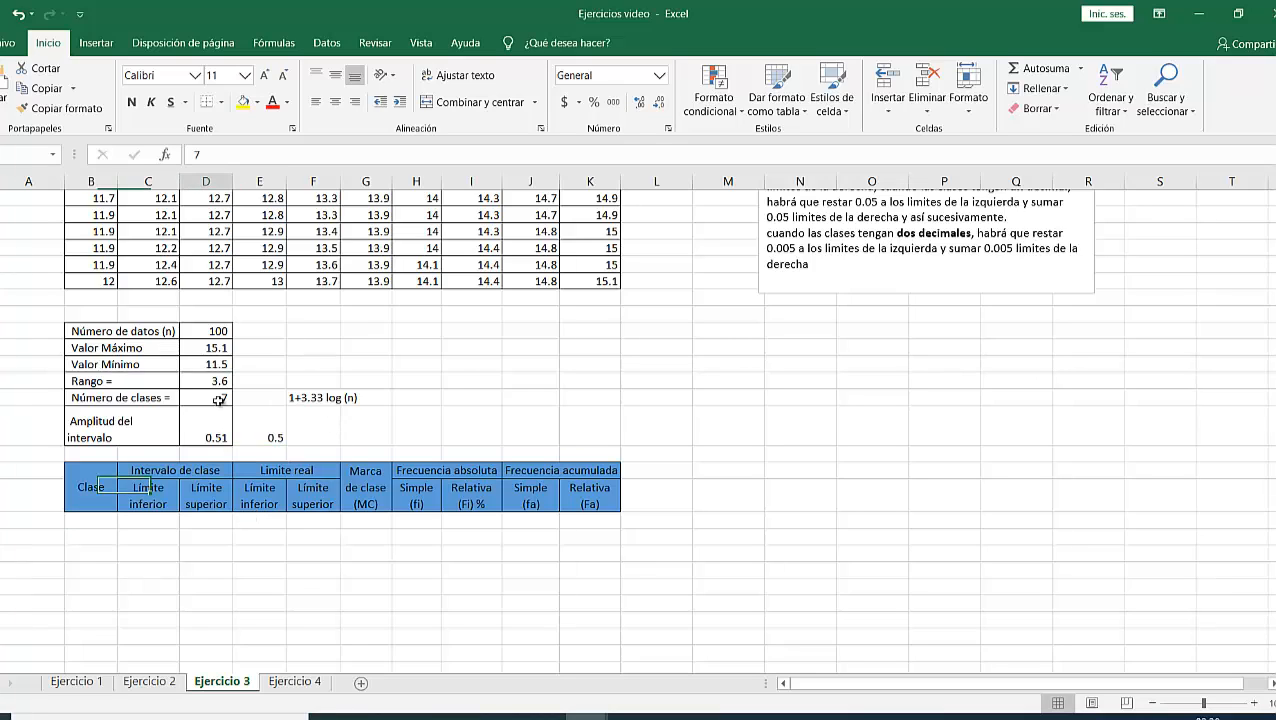
left_click(106, 517)
type("1")
key("Return")
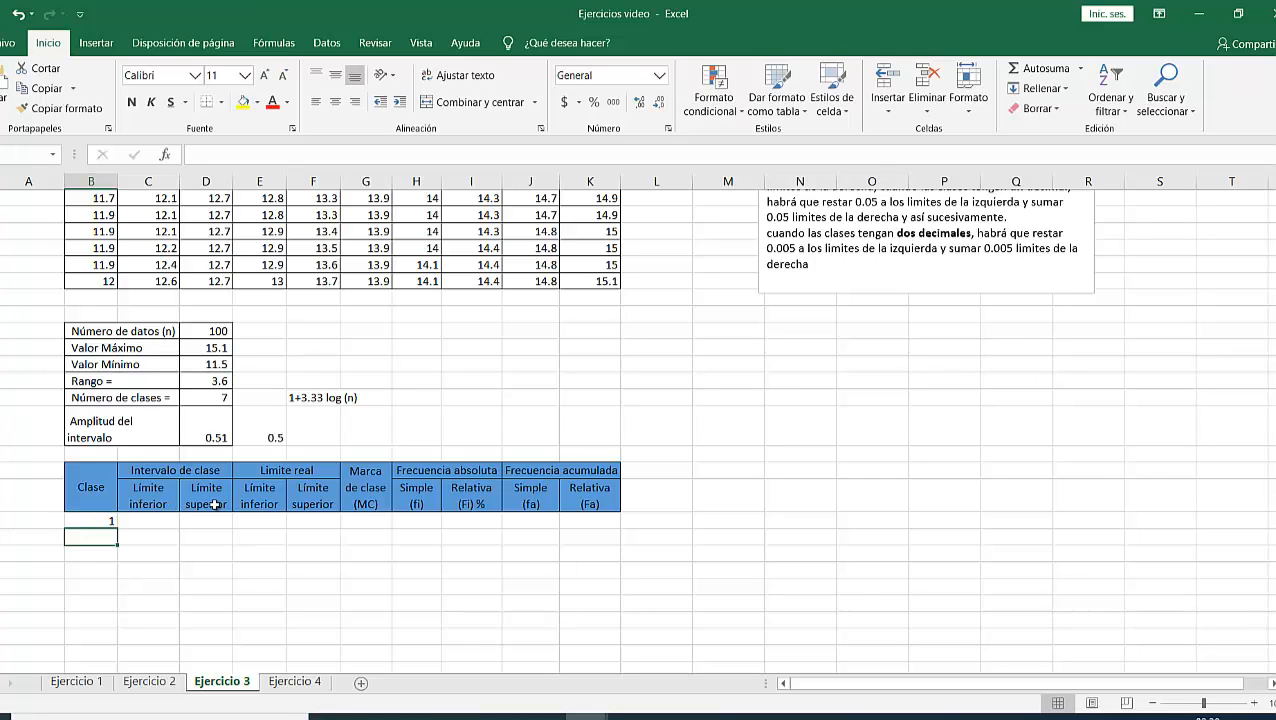
type("2")
key("Return")
type("3")
key("Return")
type("4")
key("Return")
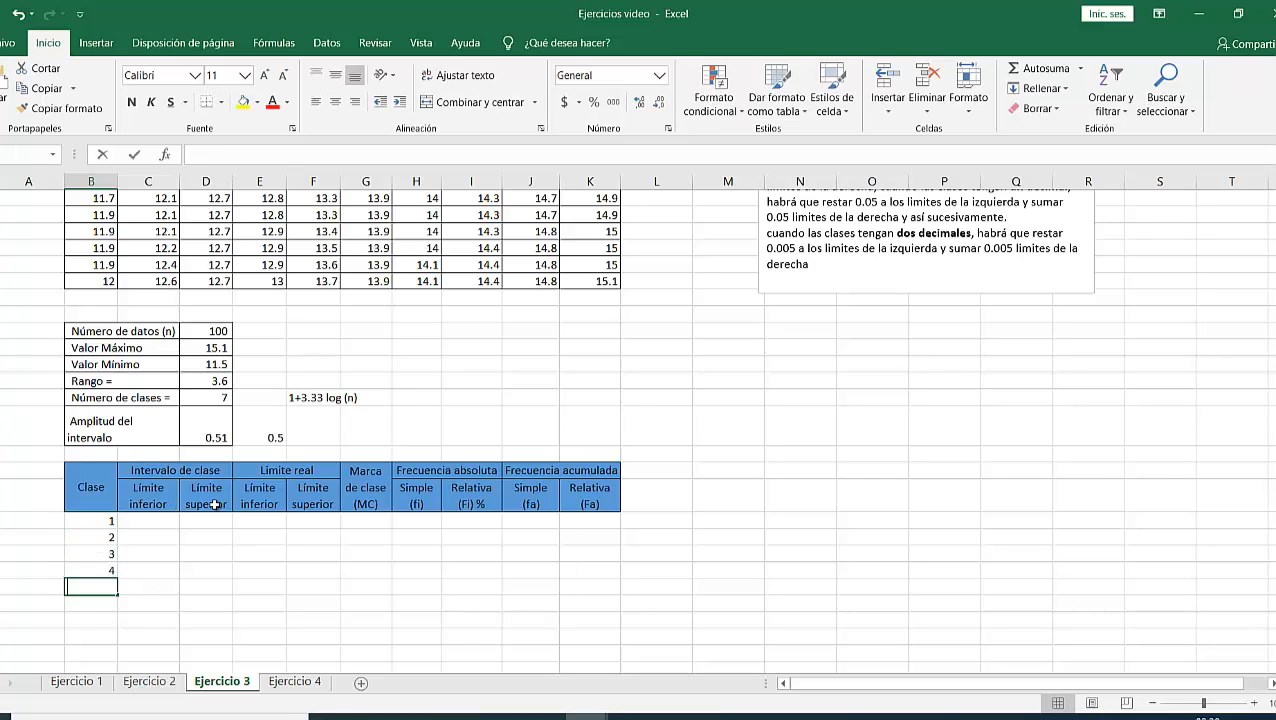
type("5")
key("Return")
type("6")
key("Return")
type("7")
key("Return")
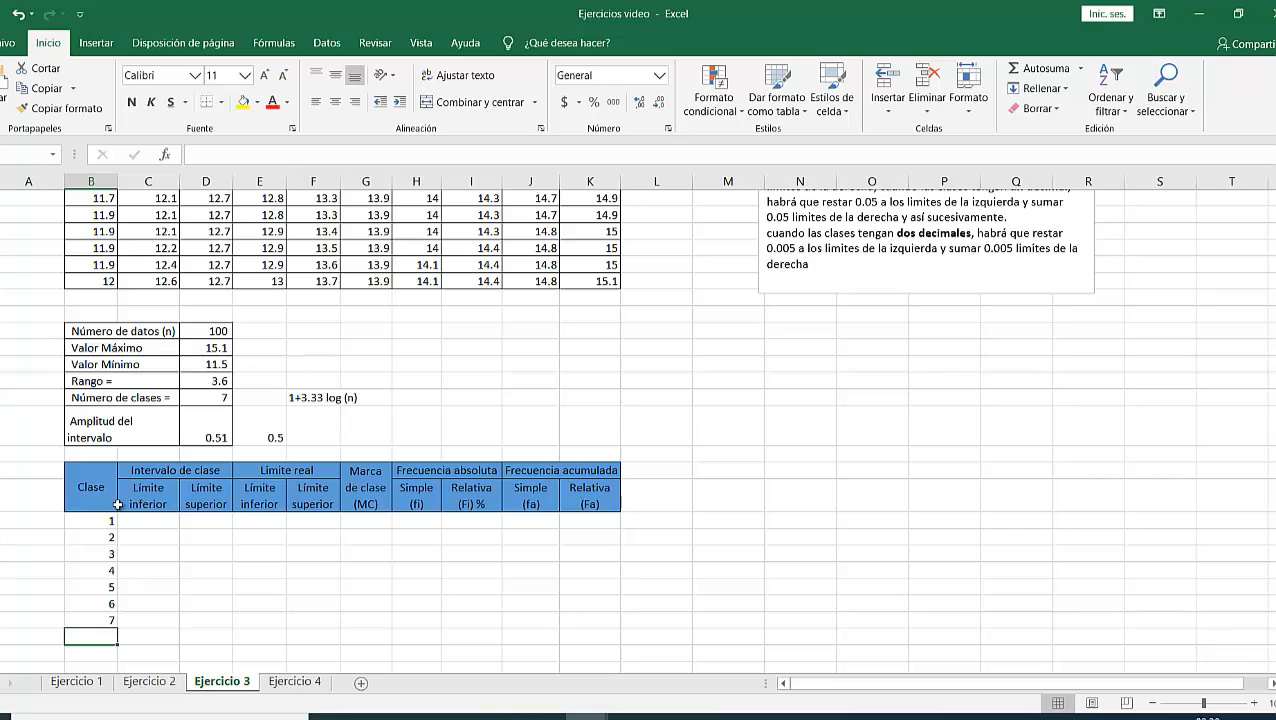
left_click_drag(94, 519, 96, 619)
left_click(335, 101)
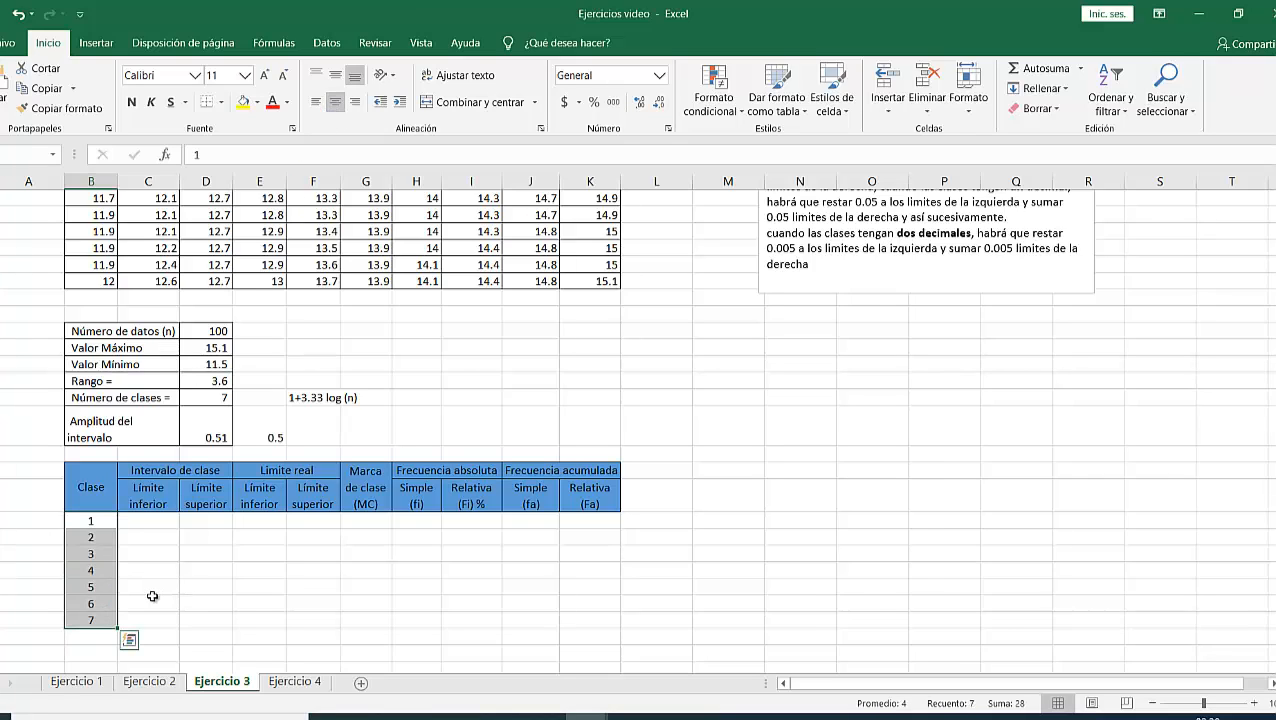
Enter 11.5 as the Límite inferior of class 1 and highlight the rounded 0.5 interval width in yellow
left_click(146, 521)
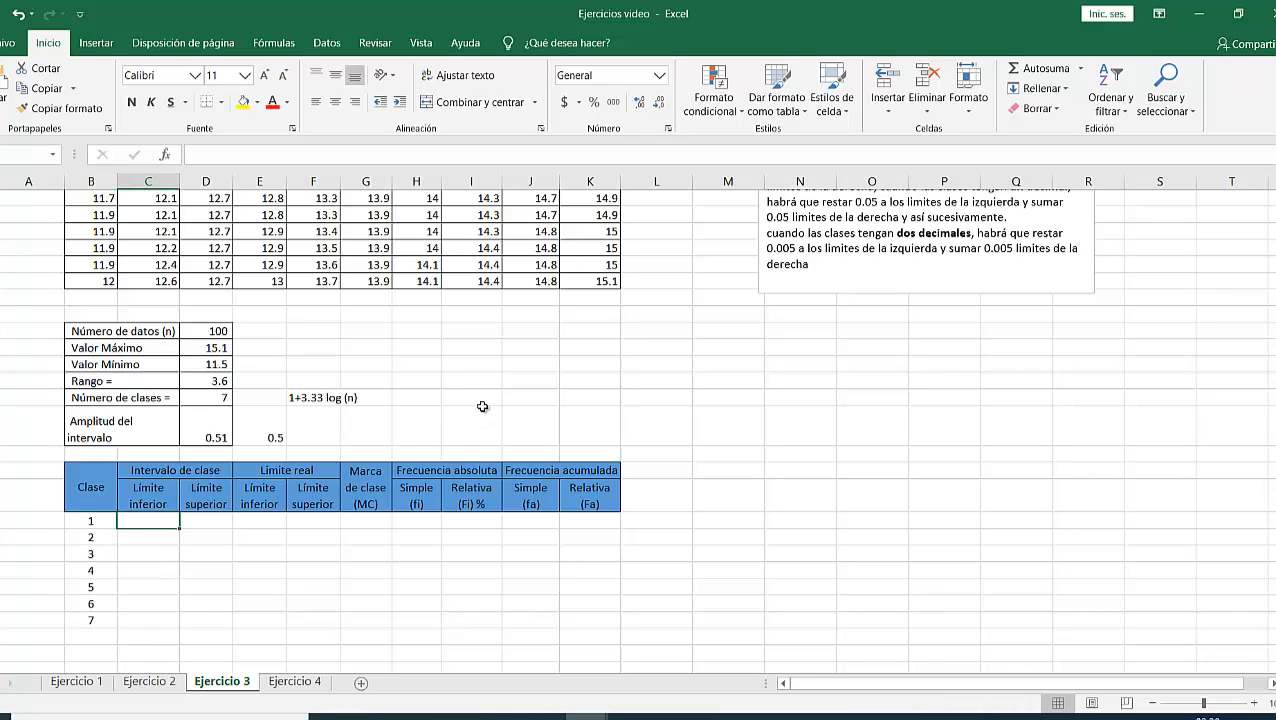
type("11.5")
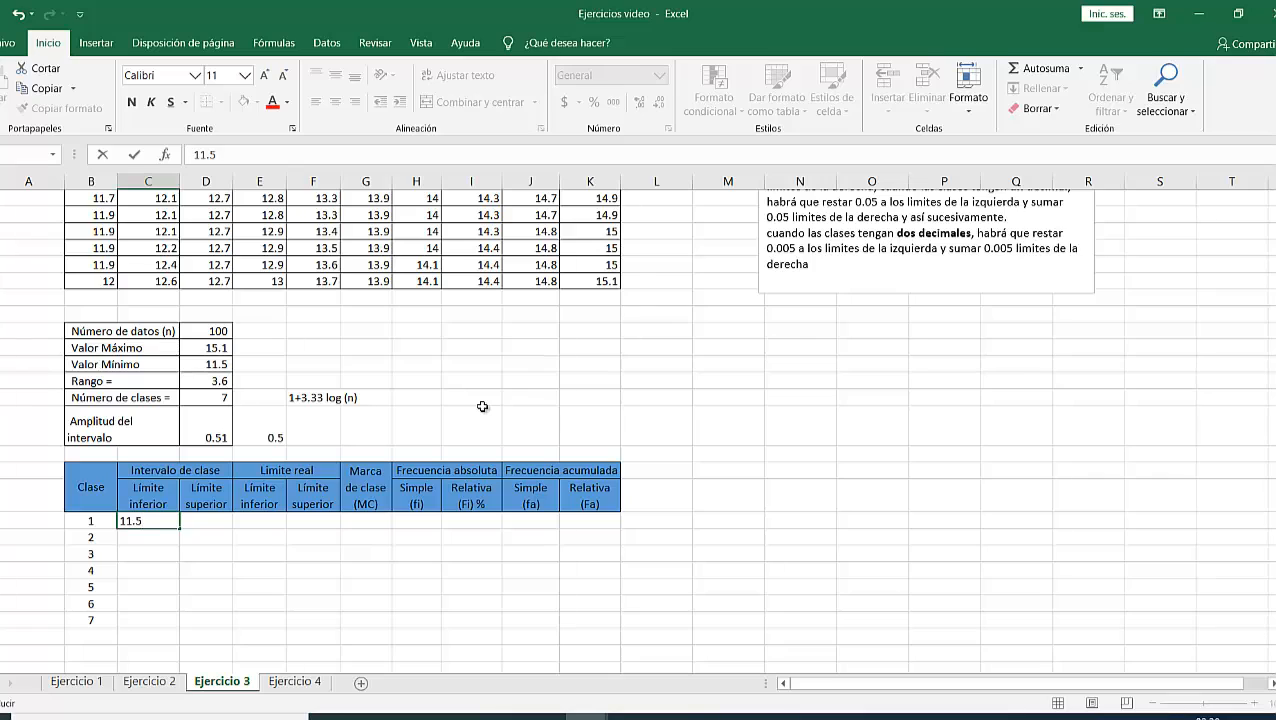
key("Return")
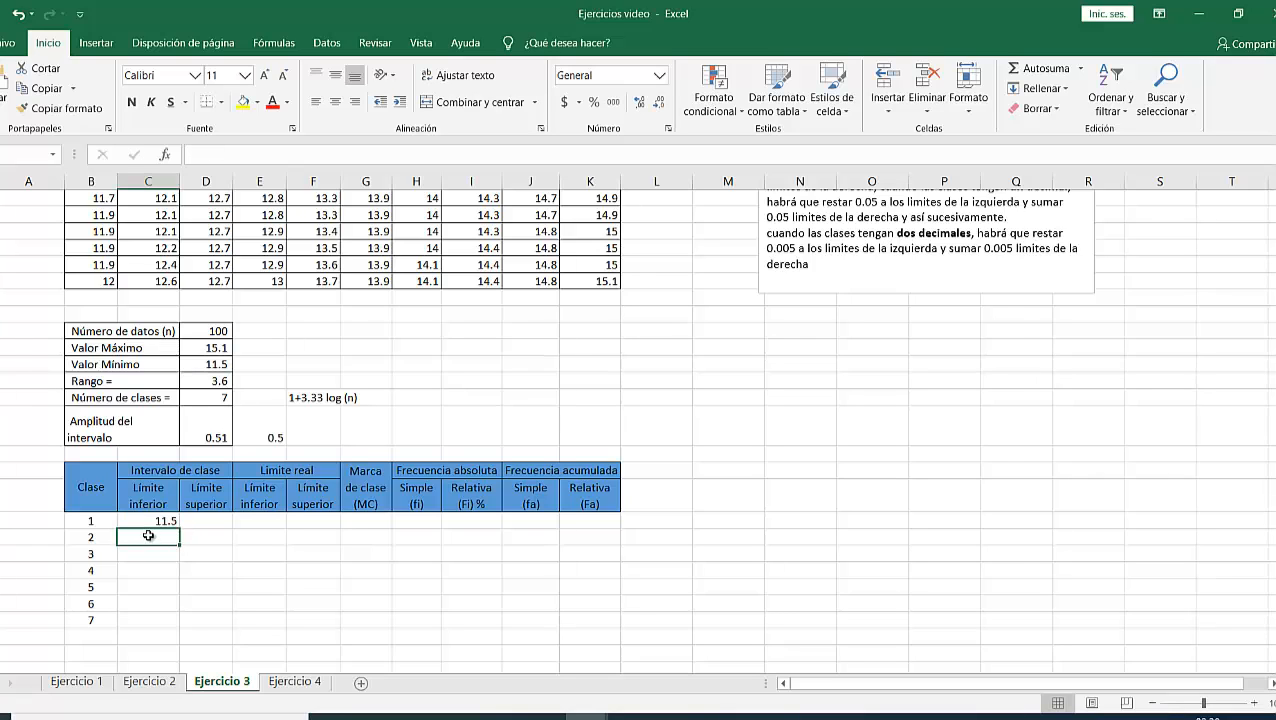
left_click(252, 424)
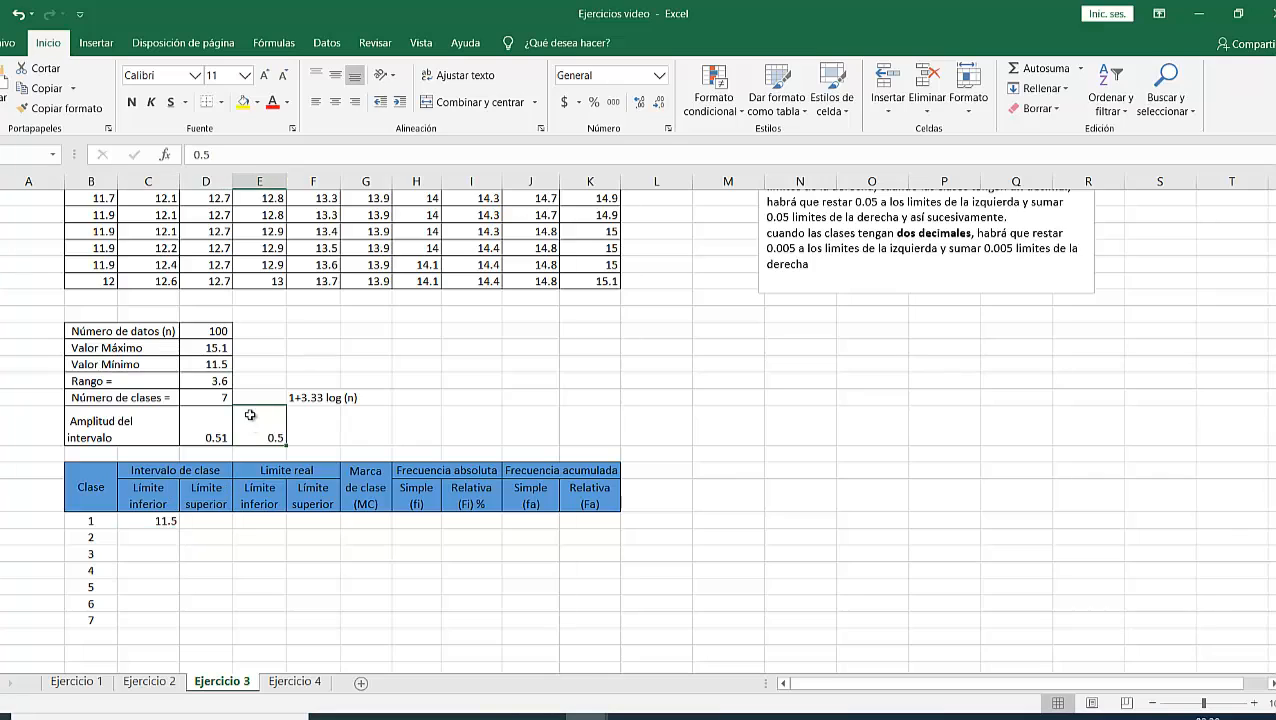
left_click(243, 102)
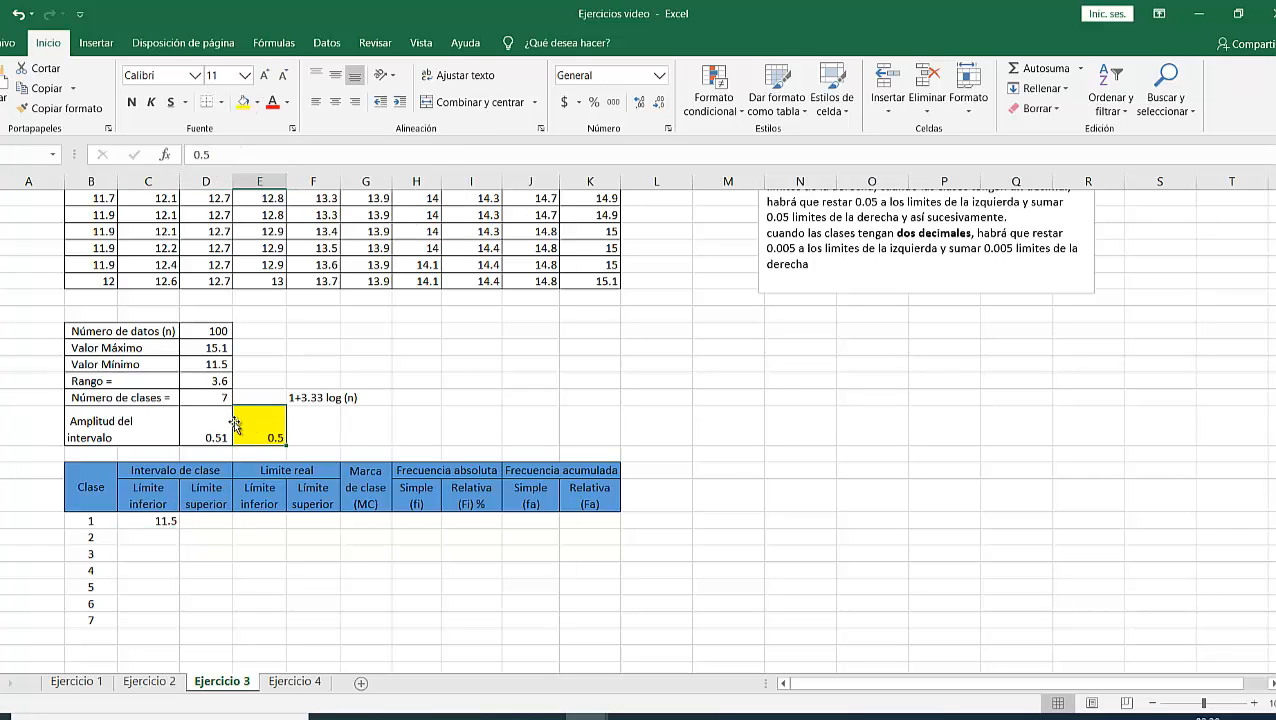
Calculate the Límite inferior of class 2 by adding 0.5 to the class 1 lower limit (=C30+0.5)
left_click(168, 537)
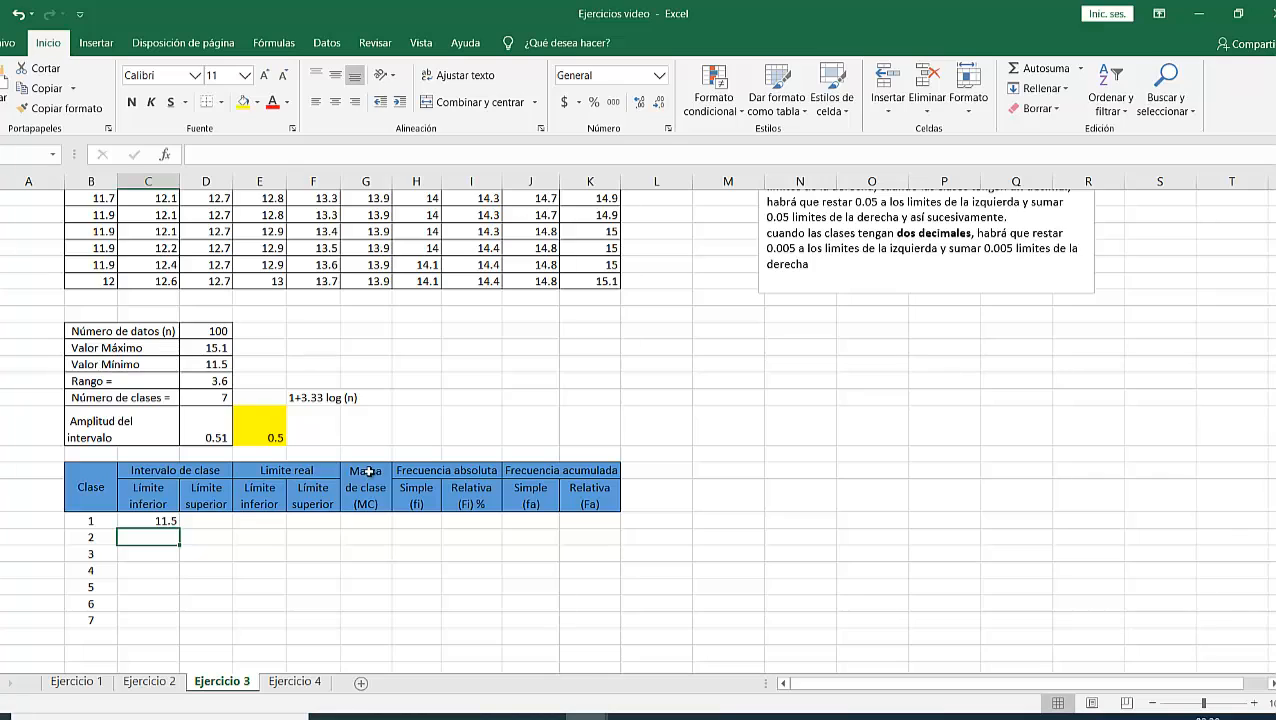
type("=")
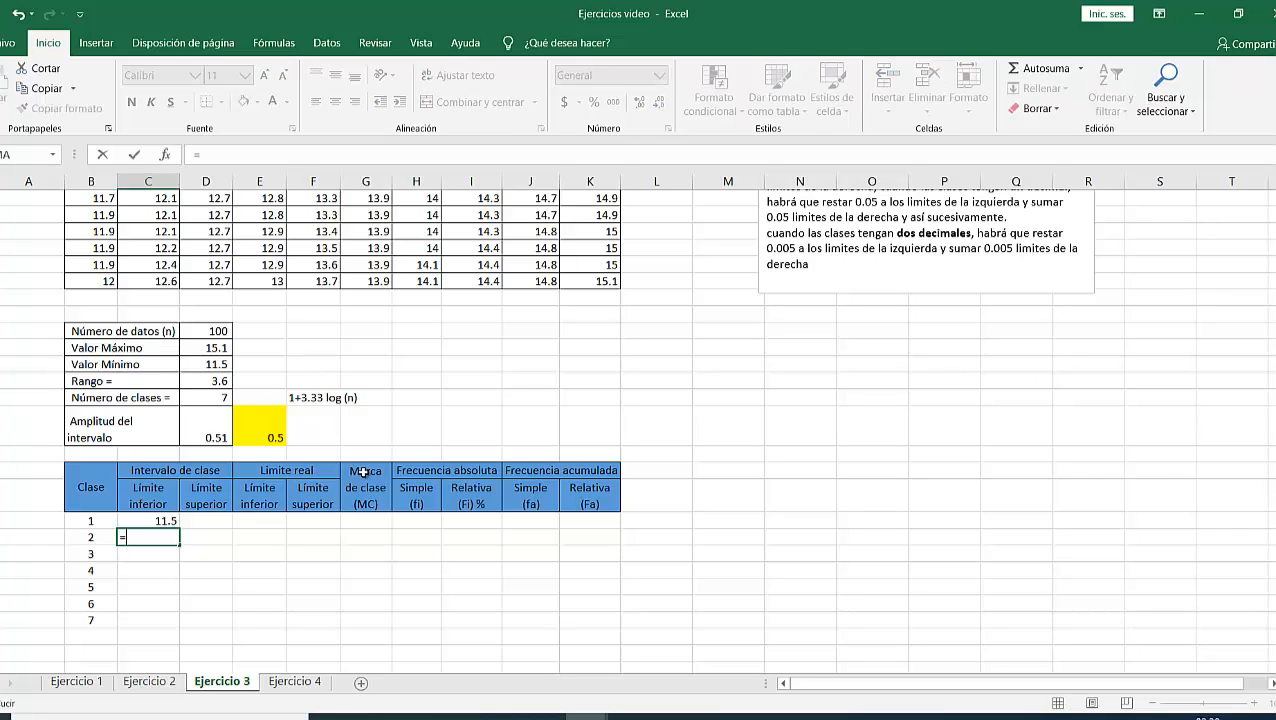
left_click(150, 520)
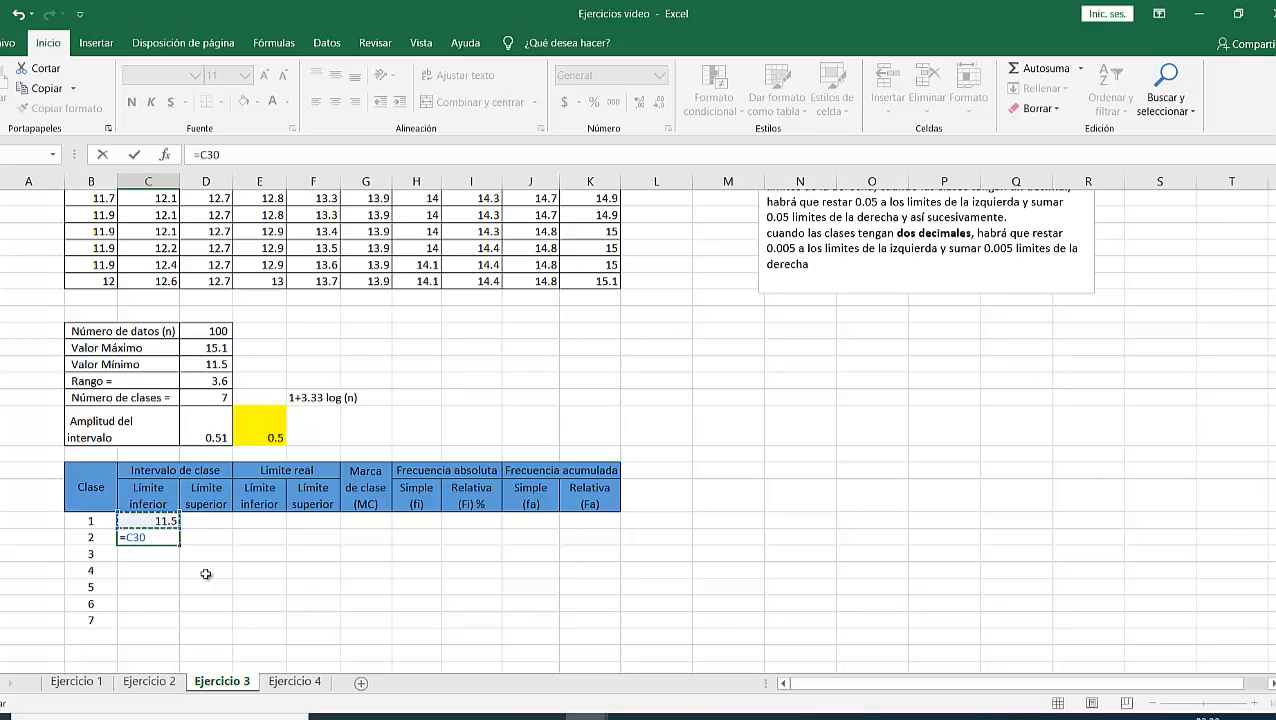
type("+.5")
key("Return")
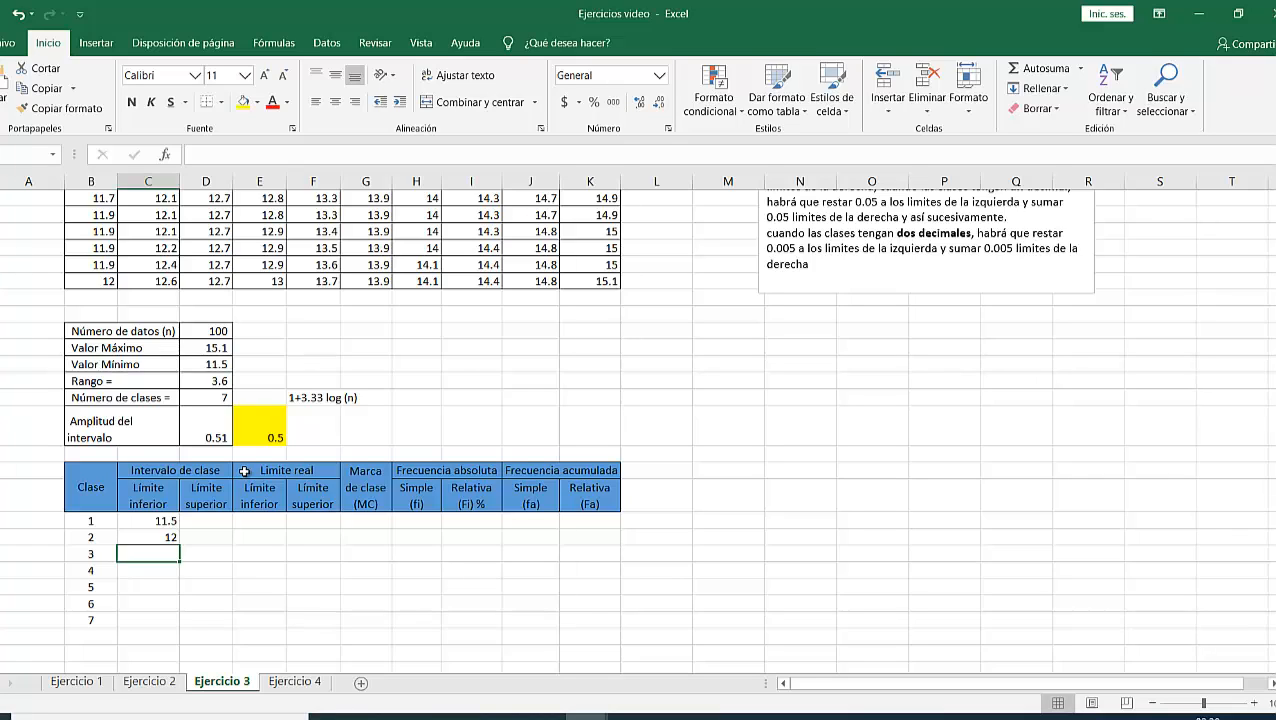
Review the class 2 Límite inferior formula and fill it down through class 7
left_click(152, 536)
double_click(155, 535)
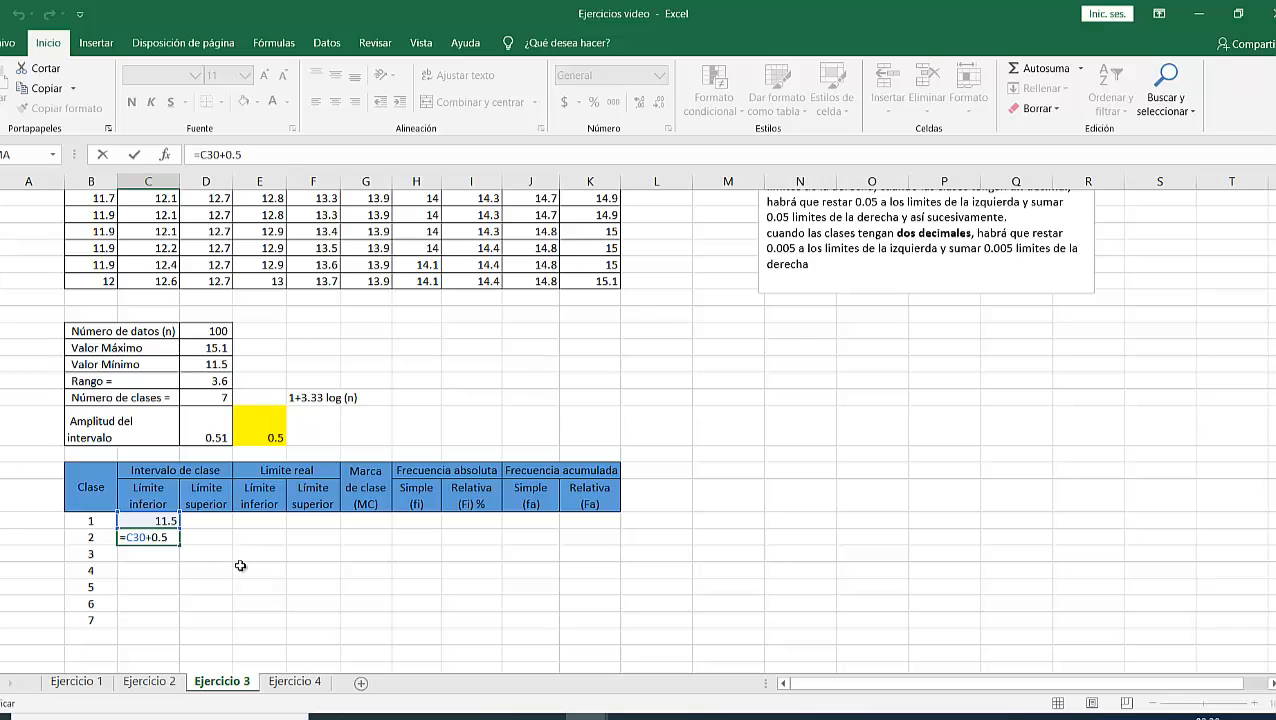
key("Escape")
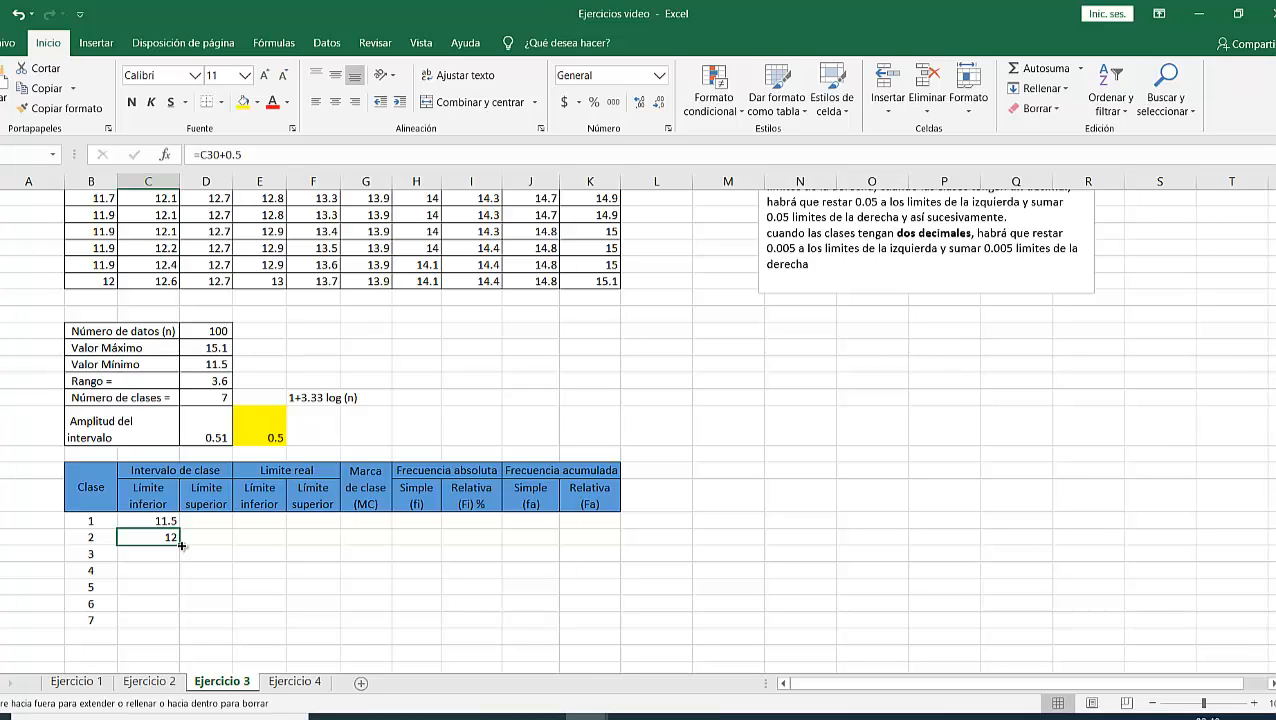
left_click_drag(181, 545, 173, 627)
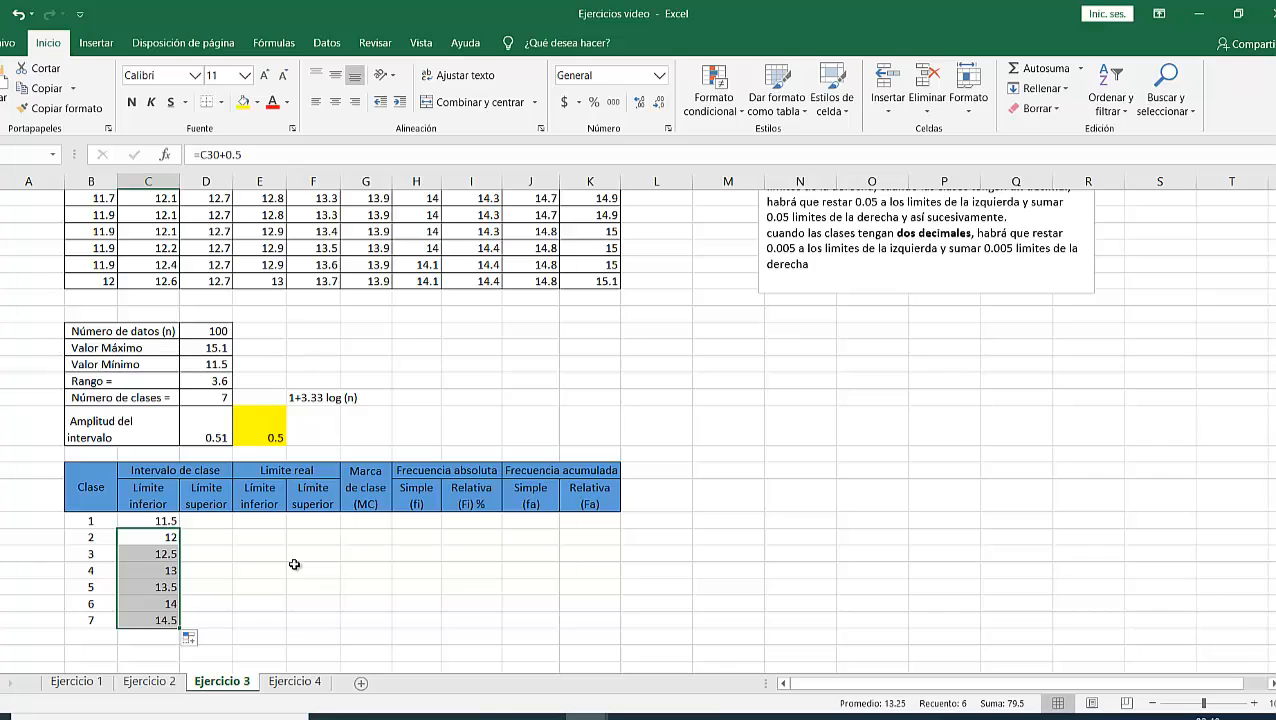
Examine the copied formulas in the Límite inferior column, checking the cell references for class 5 and class 2
left_click(155, 588)
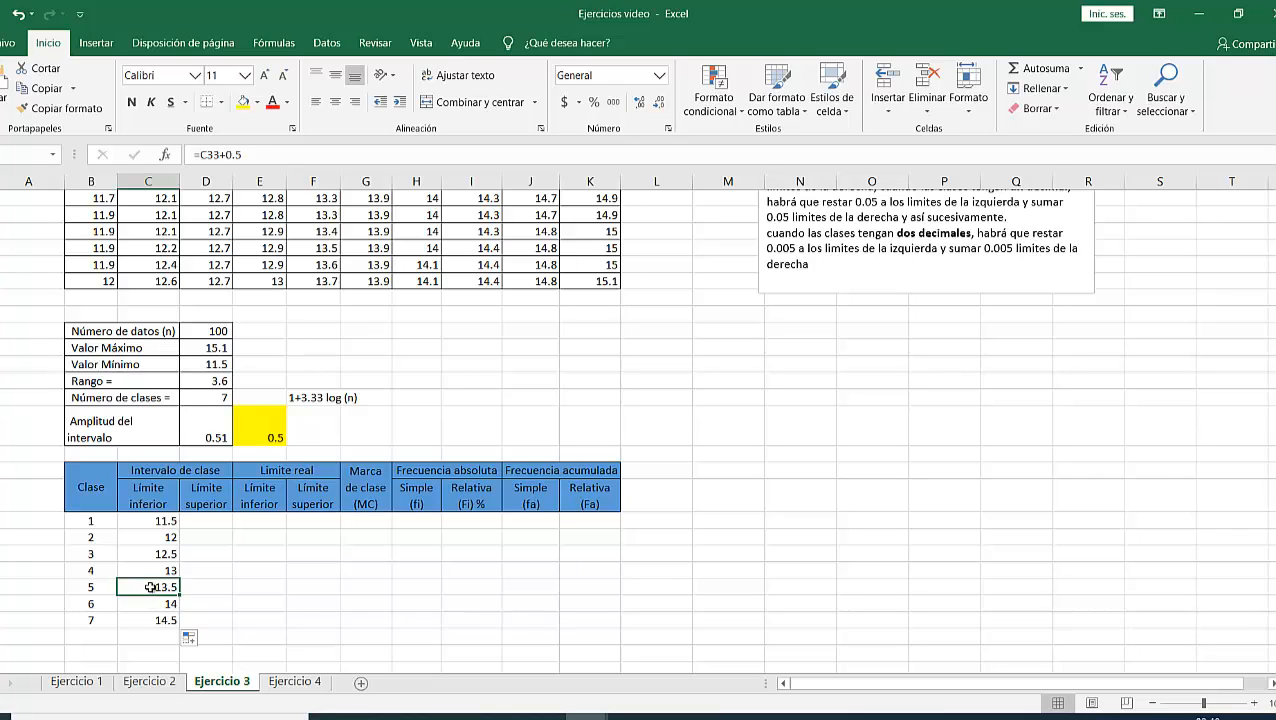
double_click(150, 587)
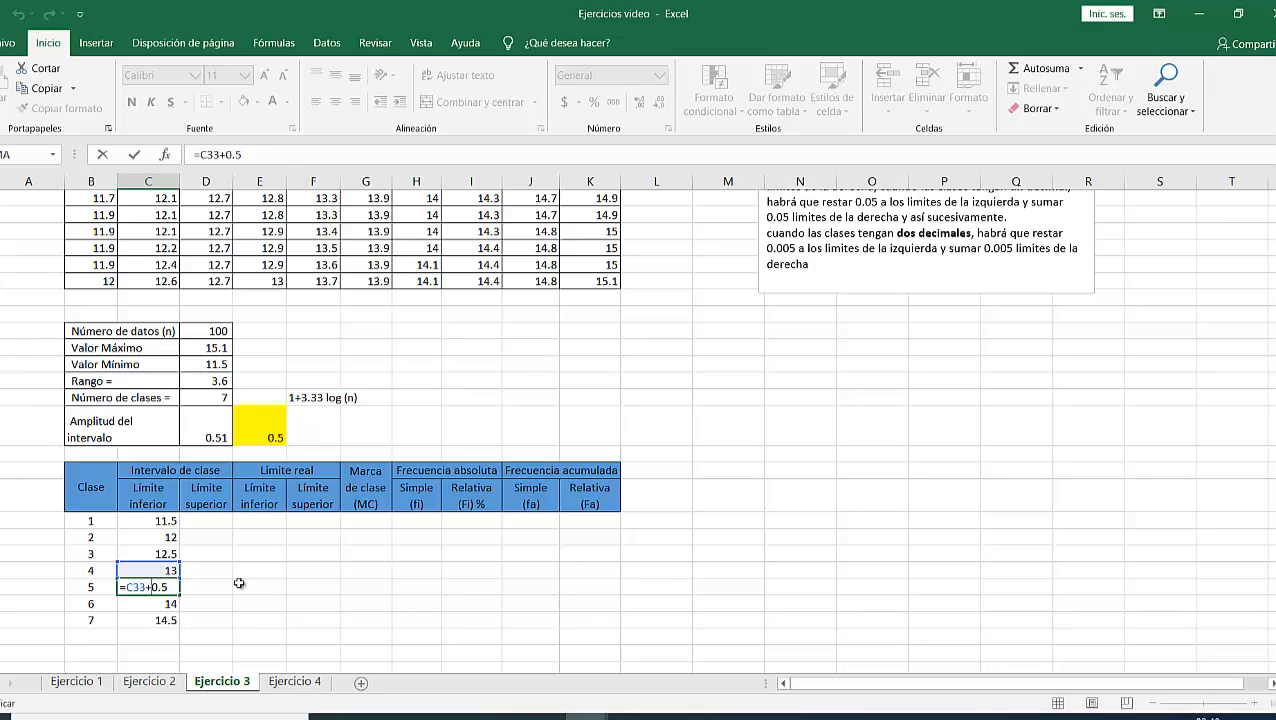
key("Return")
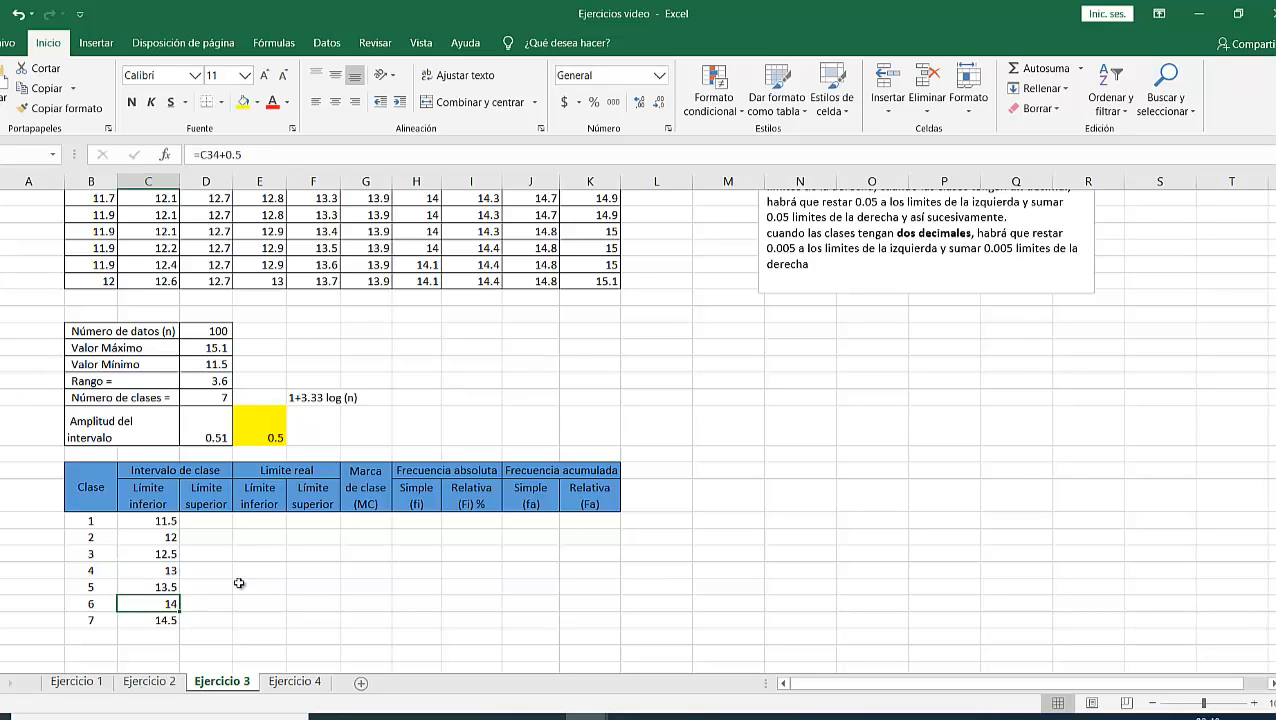
key("Up")
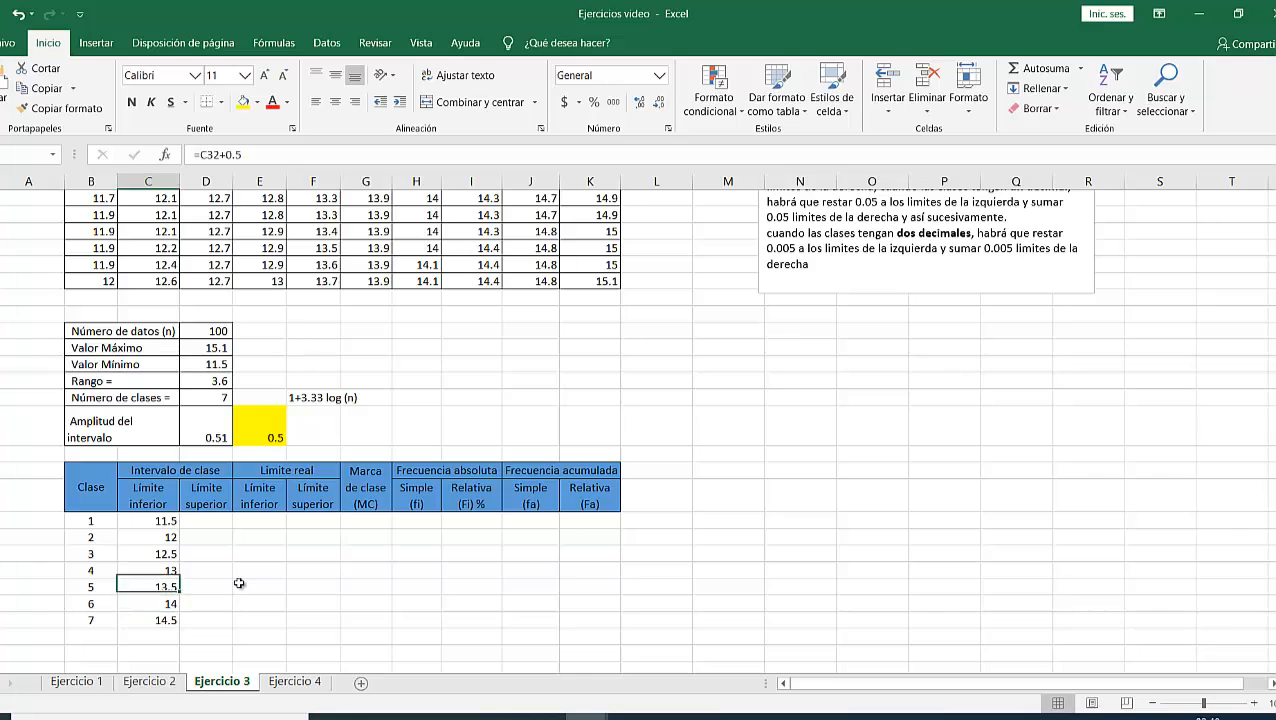
key("Up")
key("Right")
key("Up")
key("Up")
key("Up")
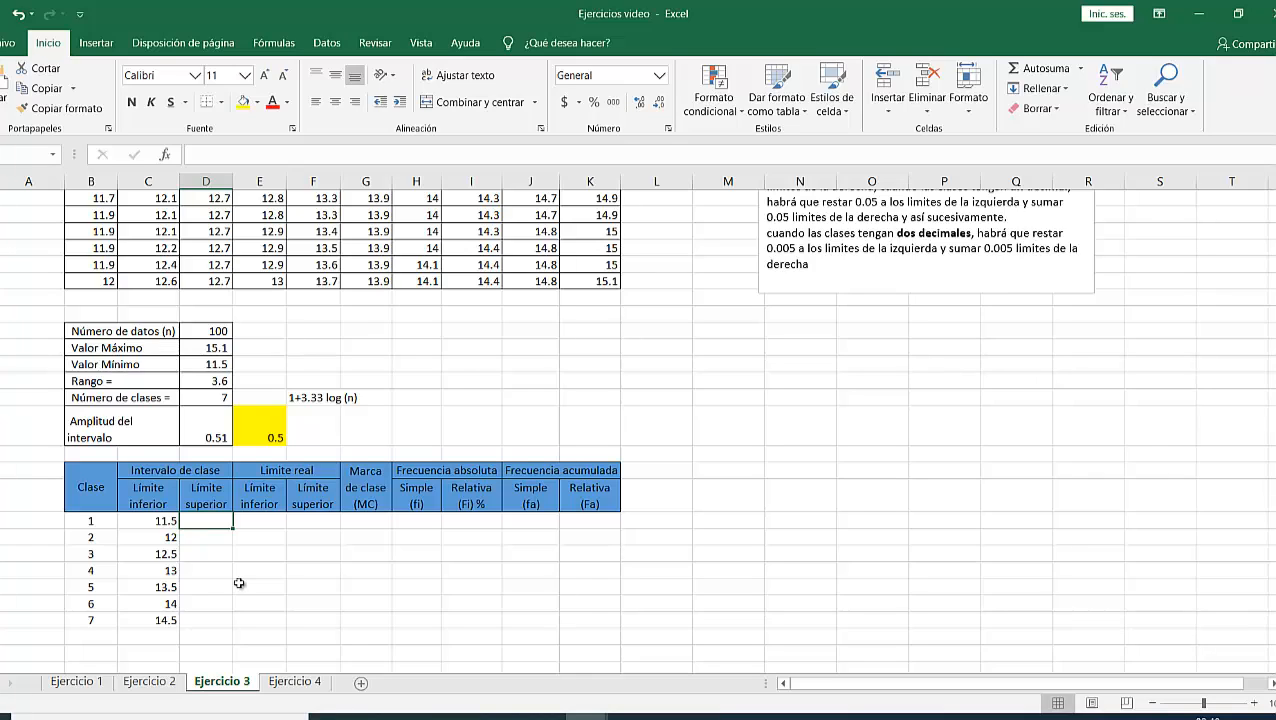
key("Down")
key("Left")
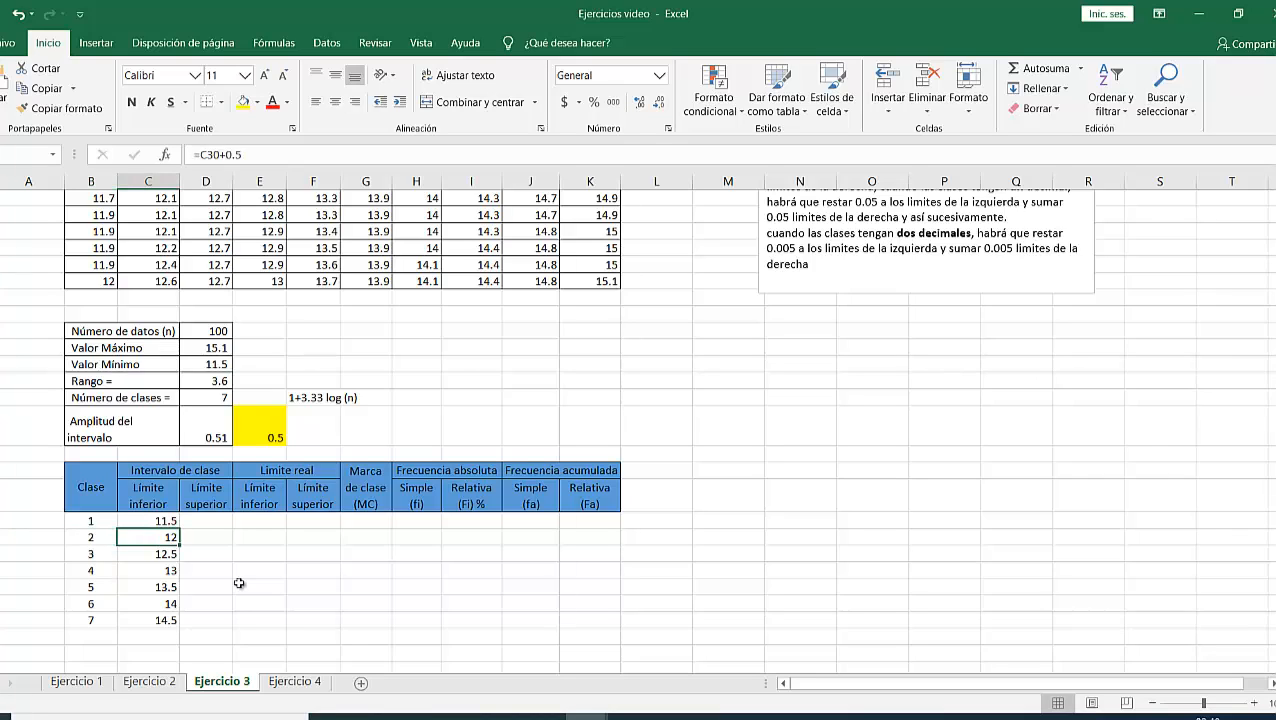
Enter 11.9 as the Límite superior of class 1 in the Intervalo de clase columns
key("Up")
key("Right")
type("11.9")
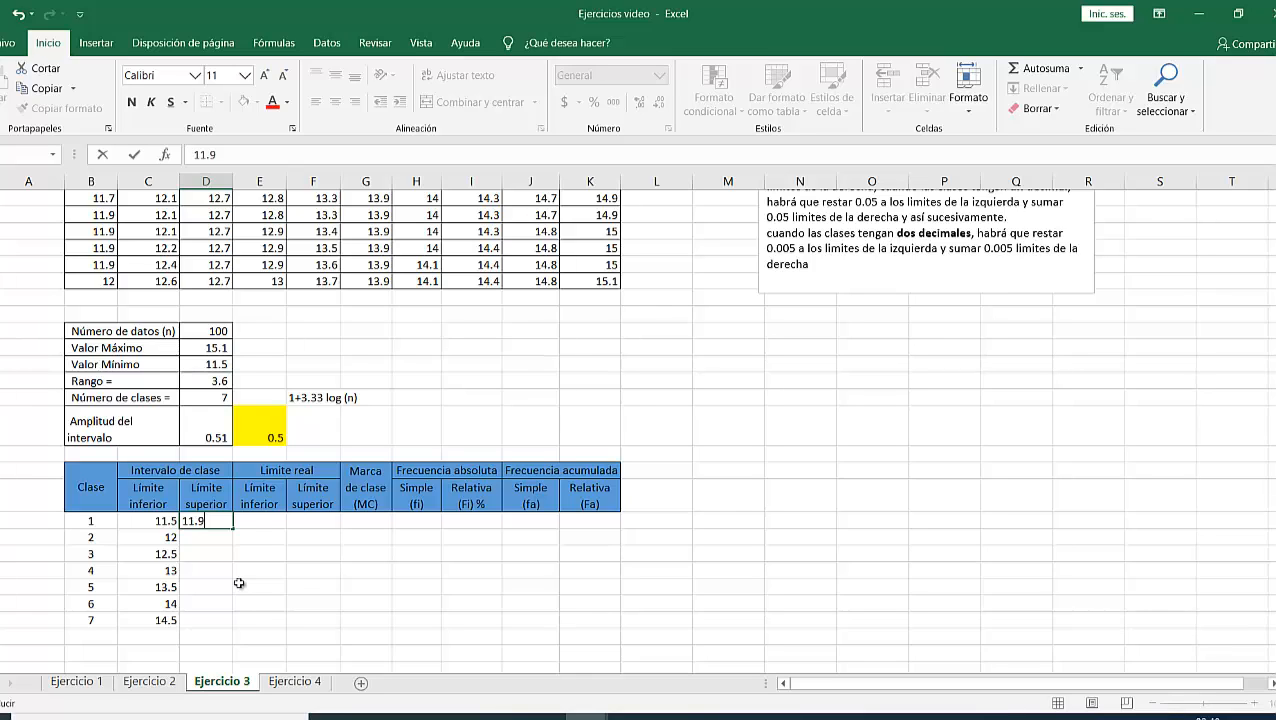
key("Return")
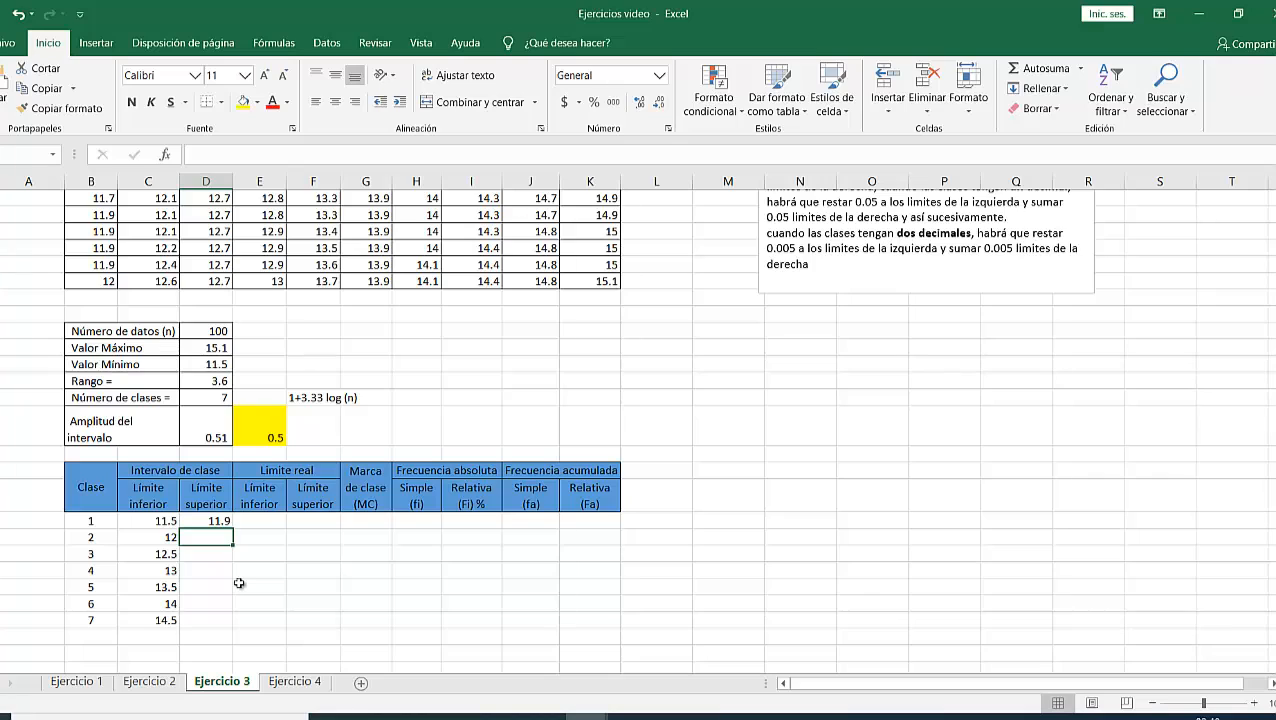
Calculate the Límite superior of class 2 by adding 0.5 to the class 1 upper limit (=D30+0.5)
type("=")
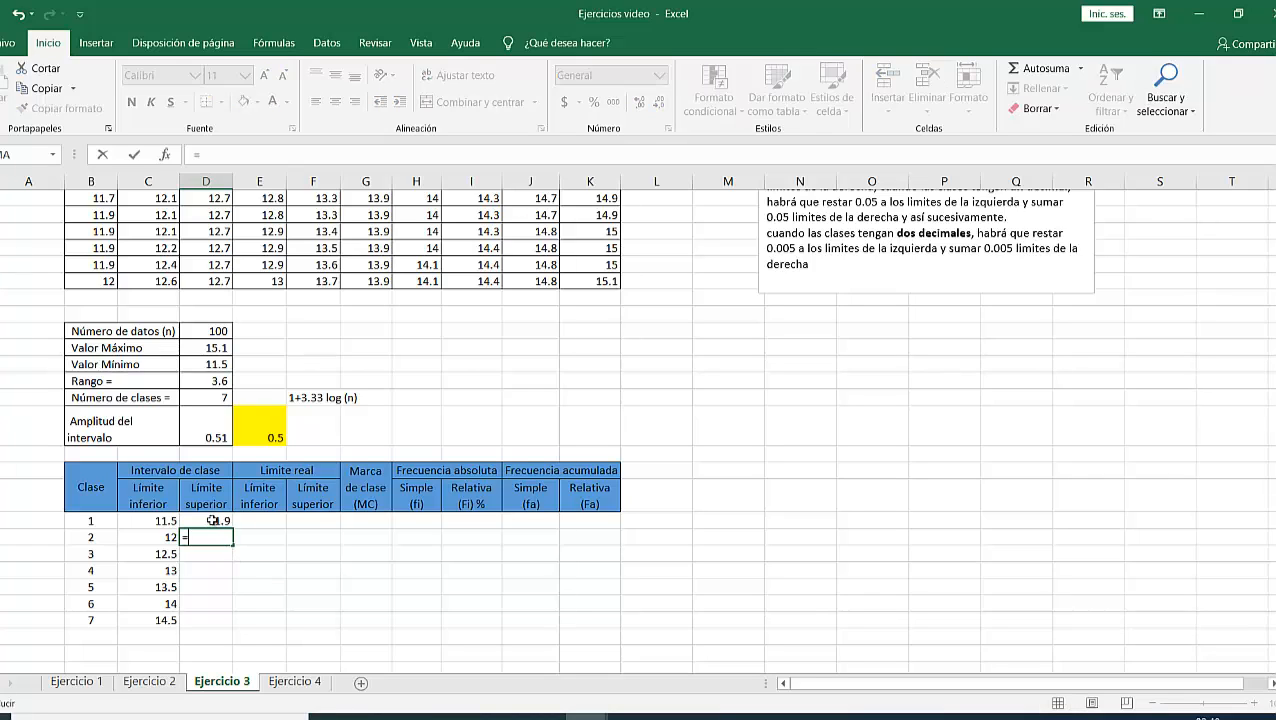
left_click(211, 521)
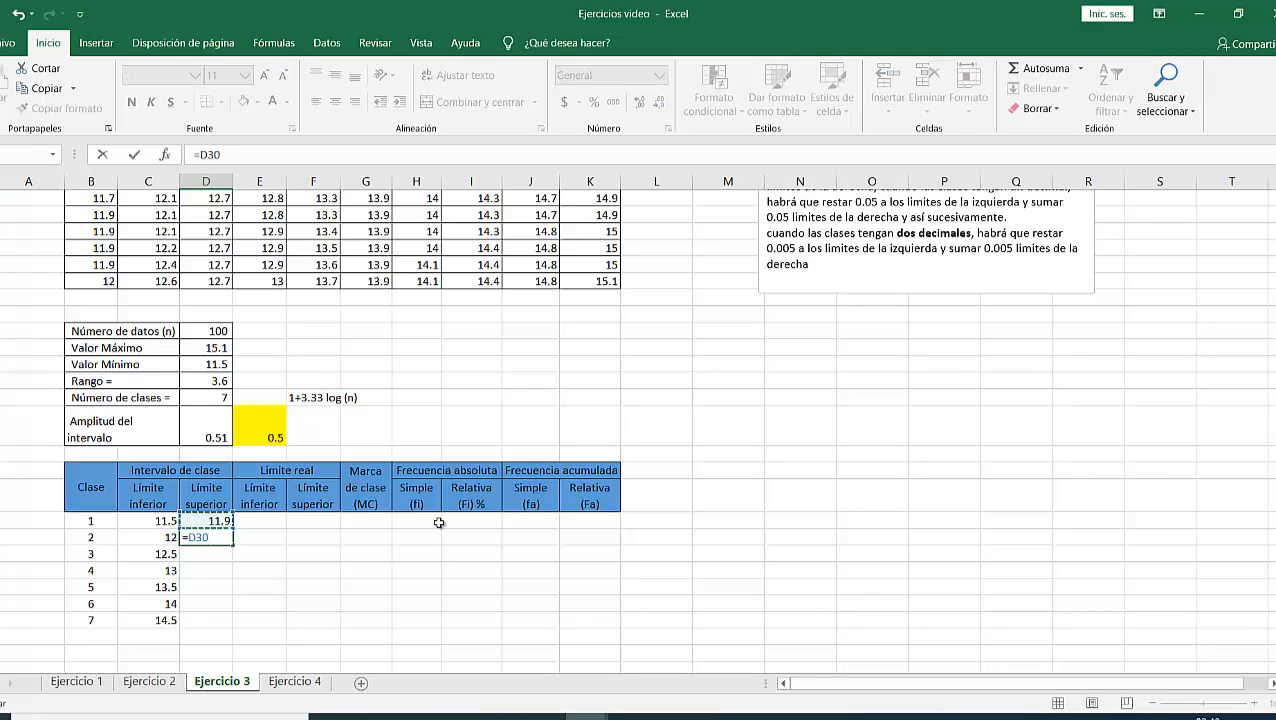
type("+.5")
key("Return")
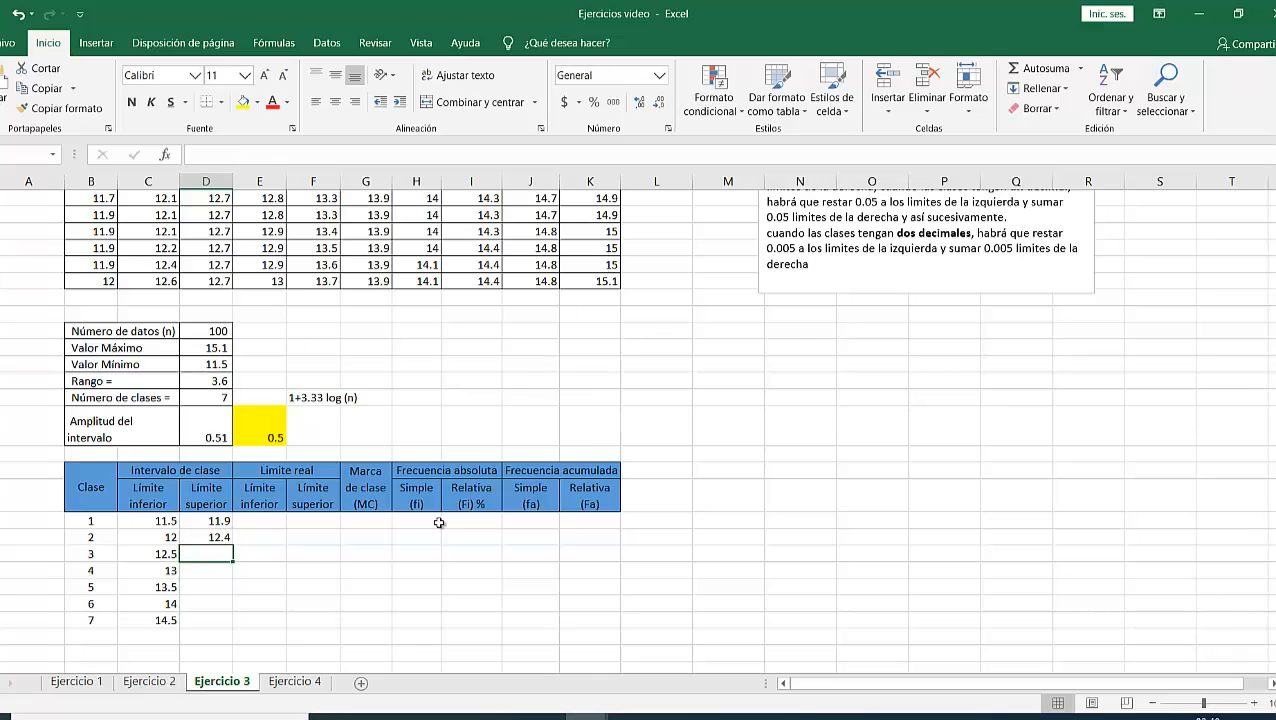
Compare the class 2 Límite superior formula with the class 3 lower limit formula and fill it down through class 7
left_click(218, 538)
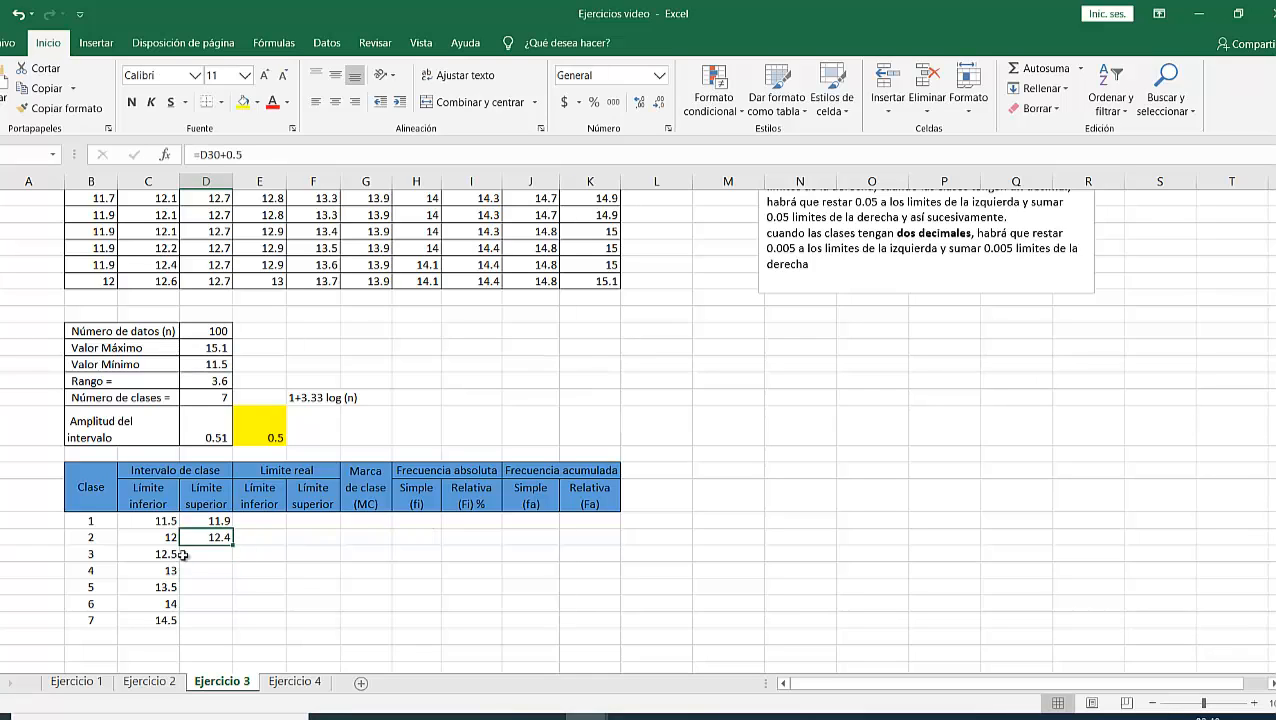
left_click(158, 553)
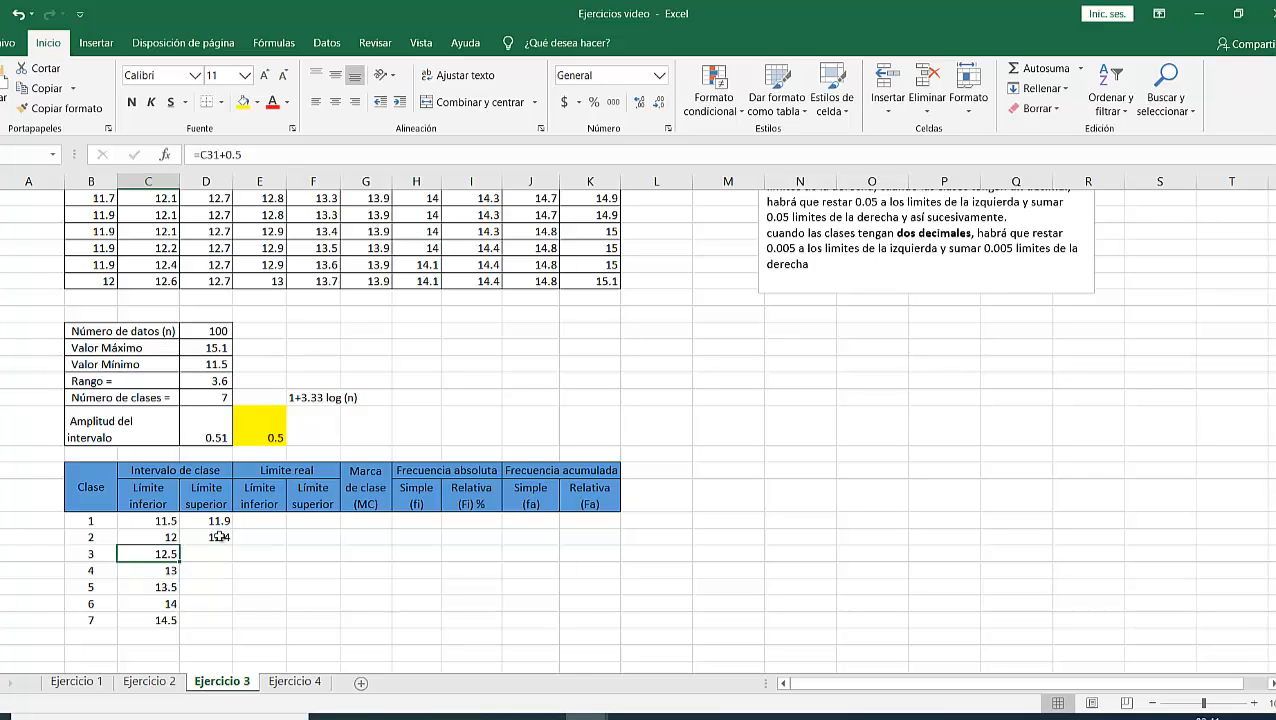
left_click(218, 536)
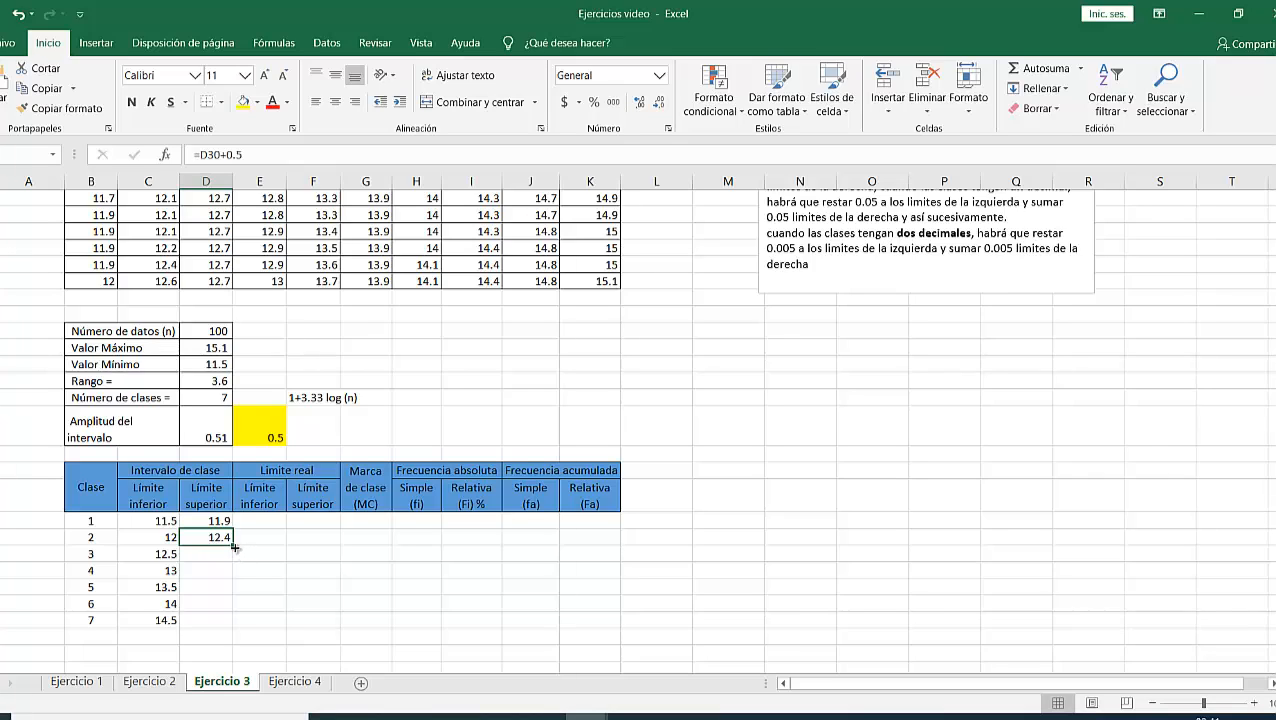
left_click_drag(235, 548, 224, 620)
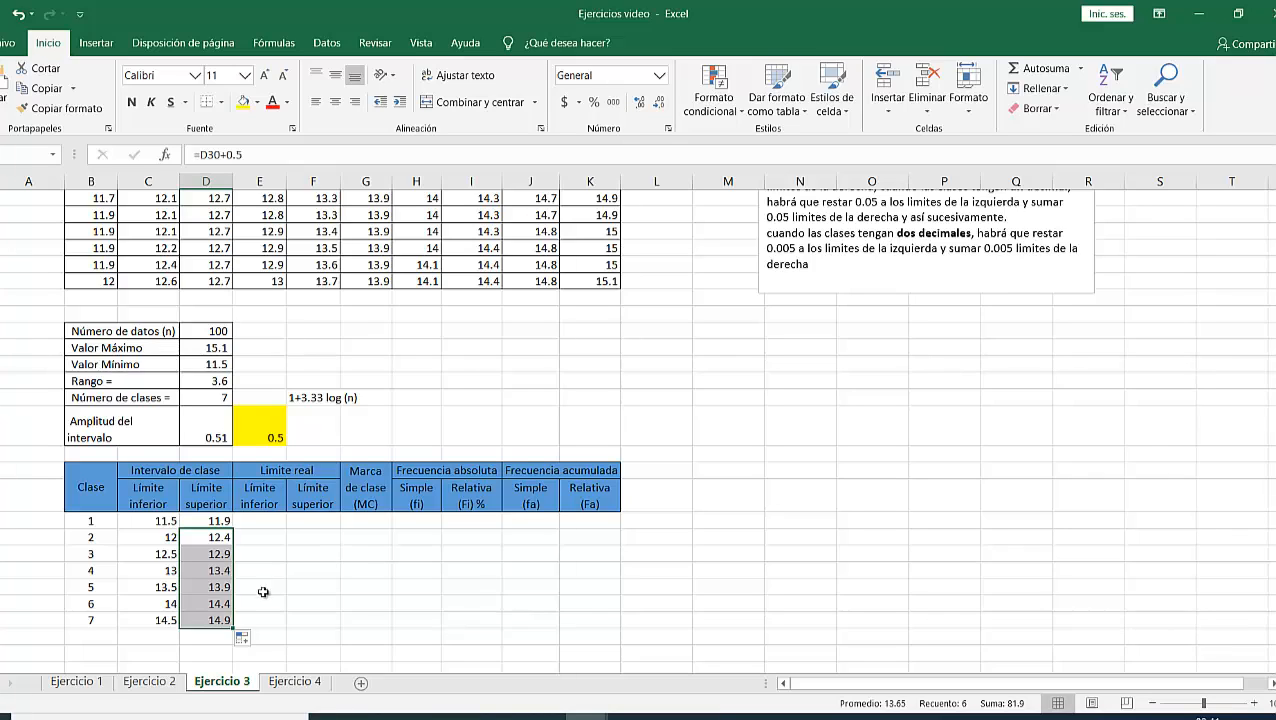
Highlight the class 7 Límite superior and the Valor Máximo cell in yellow
left_click(214, 617)
left_click(243, 103)
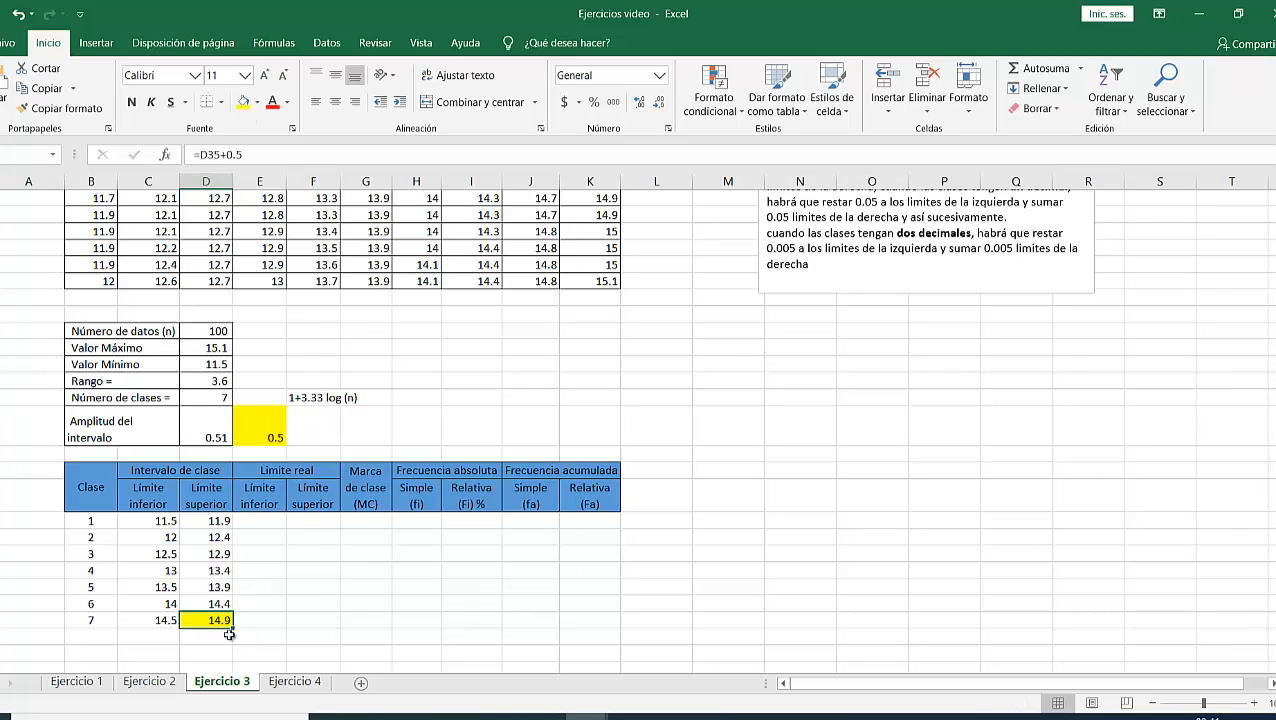
left_click(205, 346)
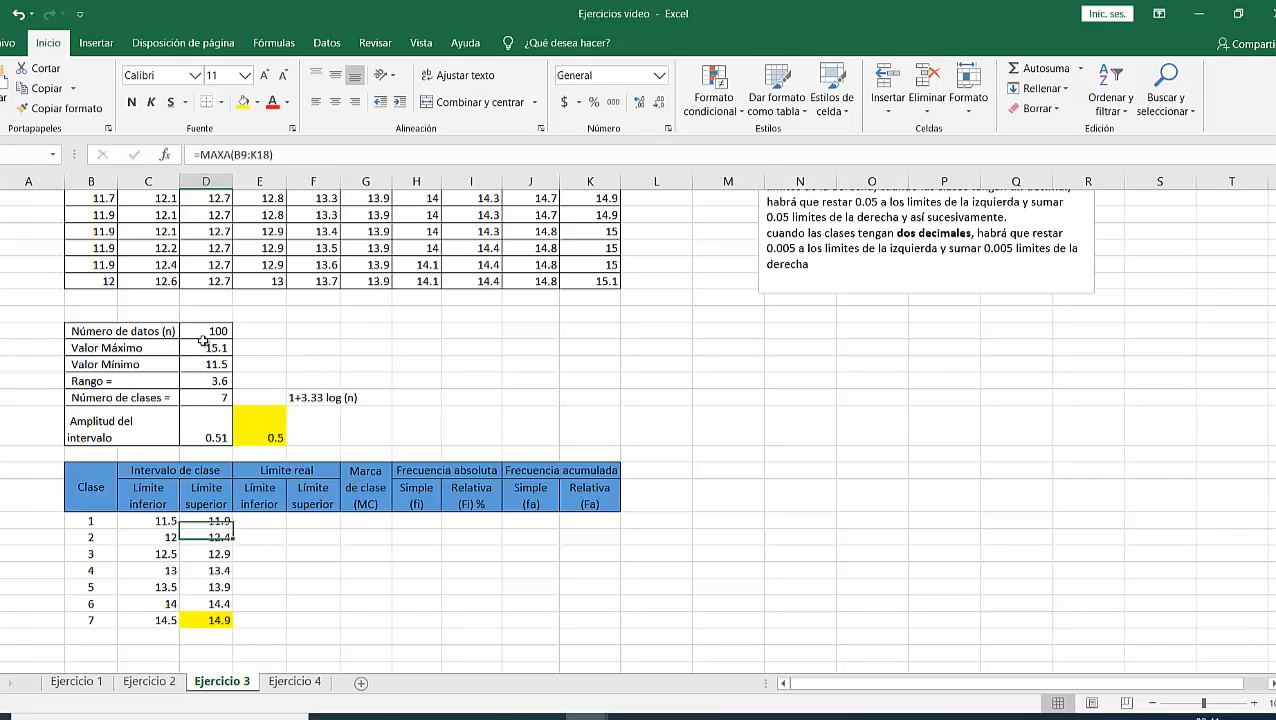
left_click(243, 103)
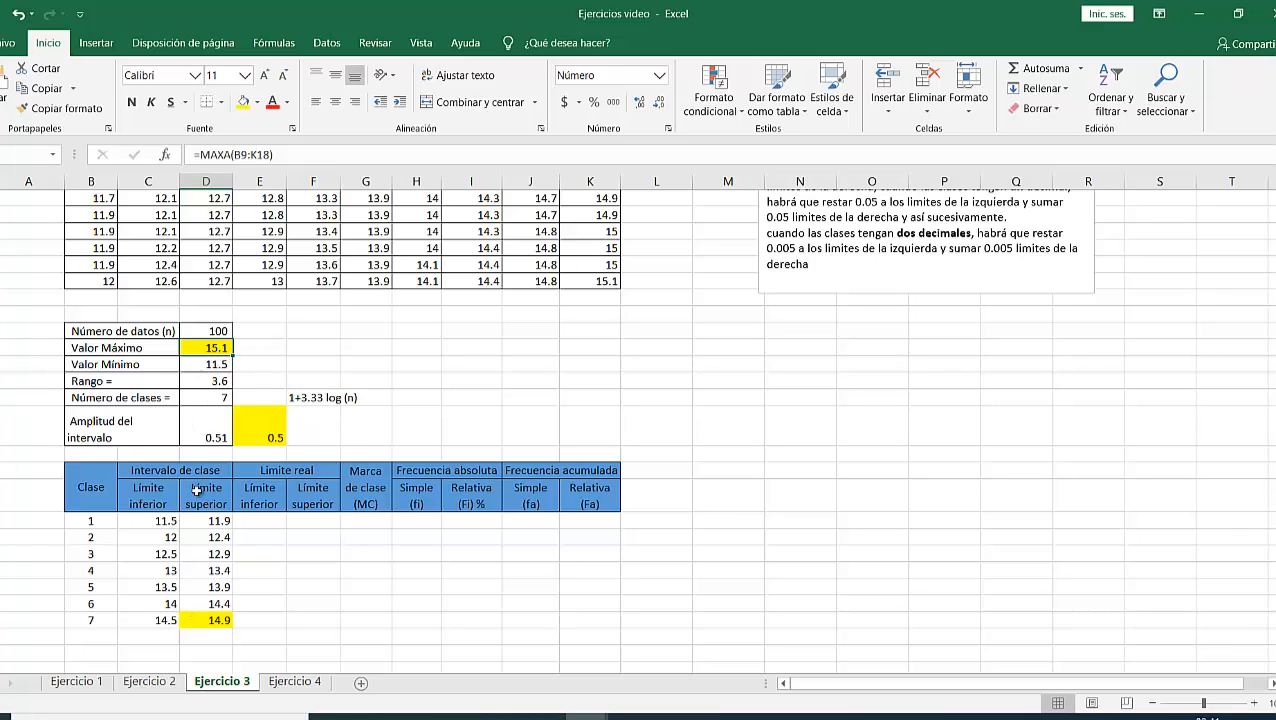
Replace the class 7 Límite superior formula with the value 15.1
left_click(207, 622)
key("BackSpace")
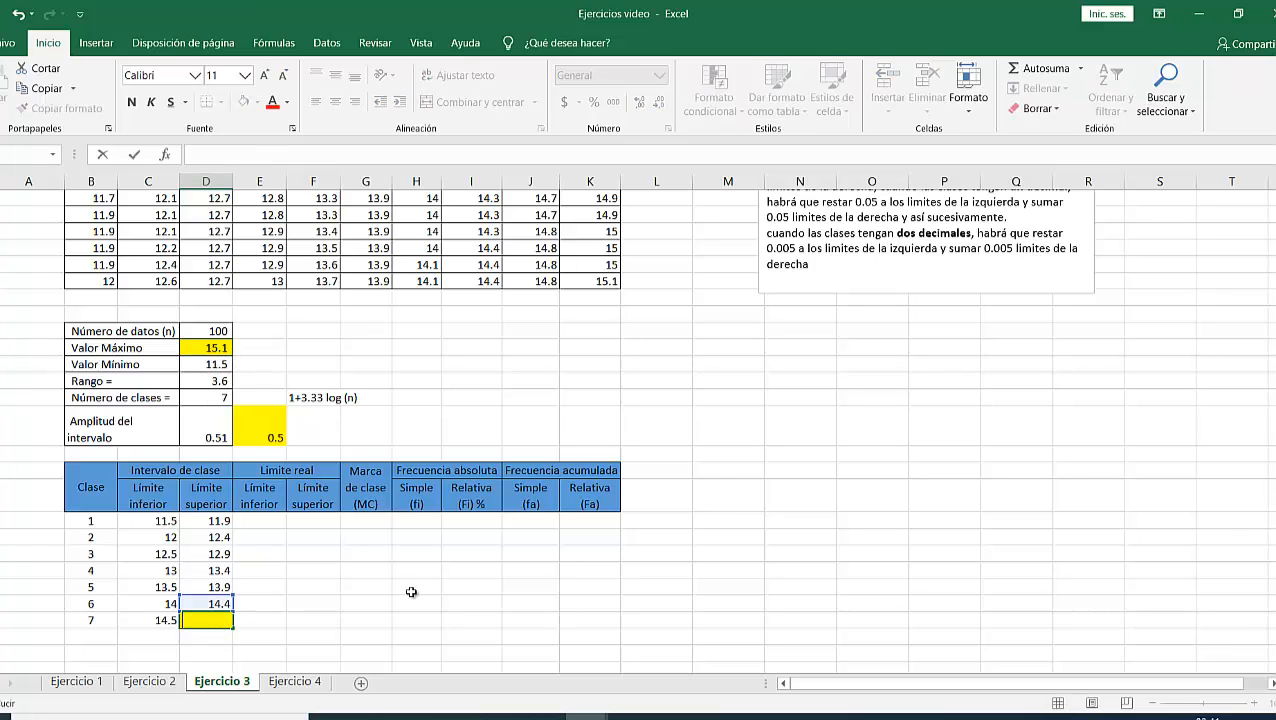
key("Return")
key("Up")
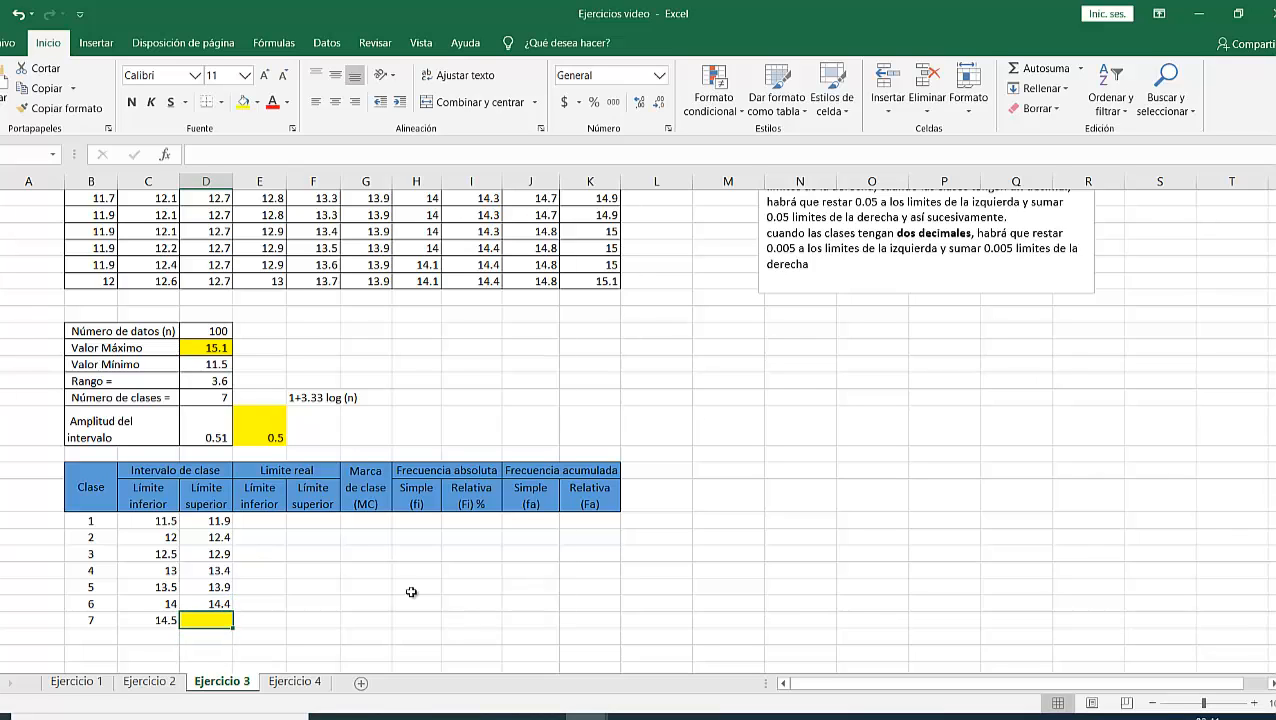
type("15")
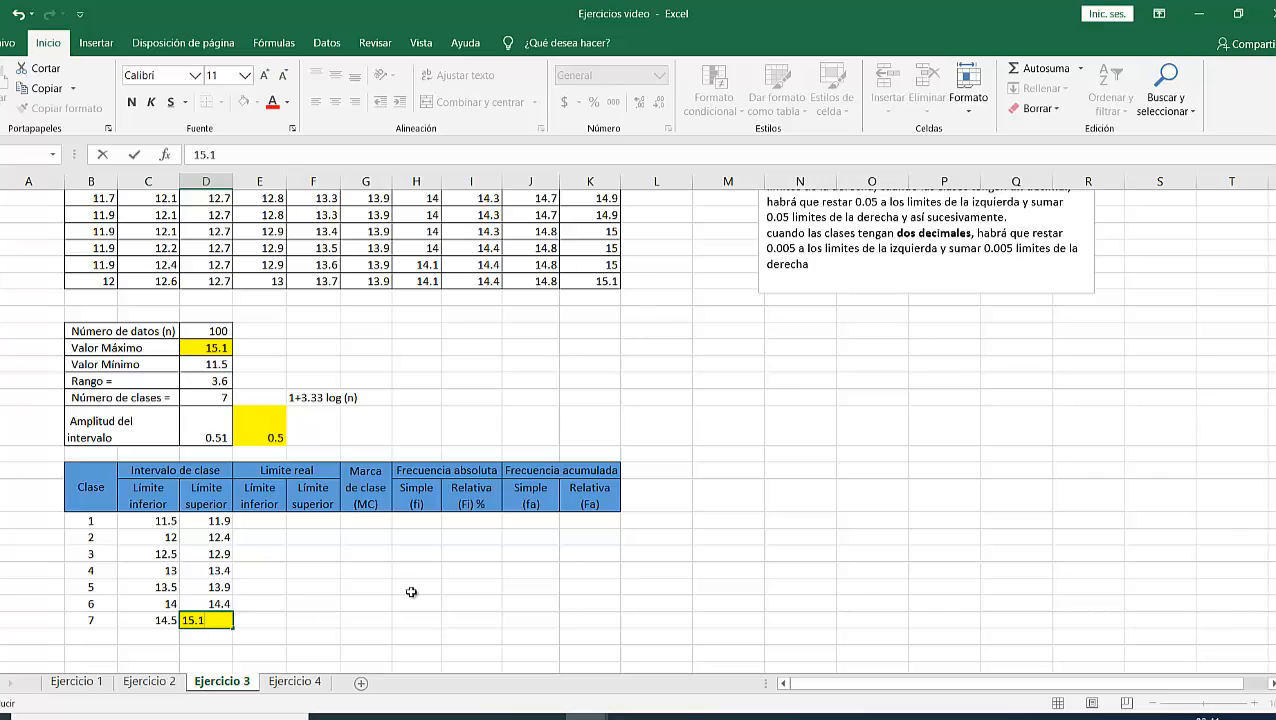
type(".1")
key("Return")
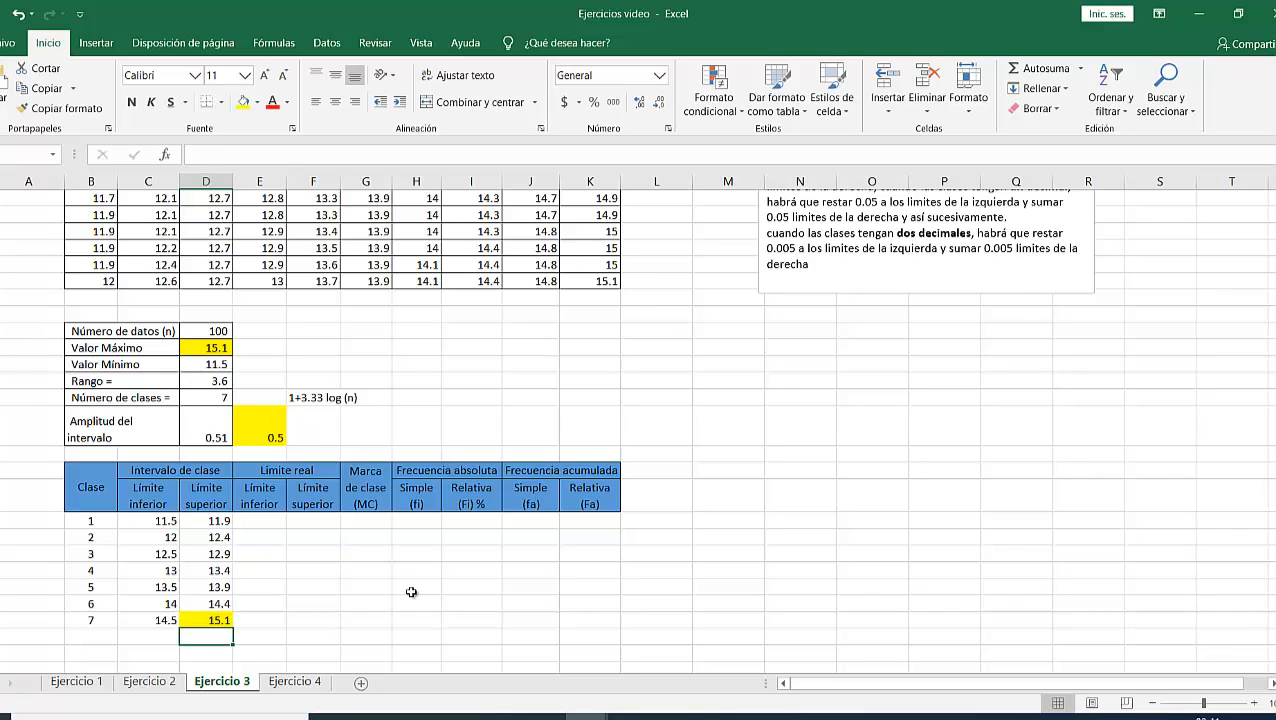
Check the Límite real headings and move the text box explaining the real limits down beside the summary table
left_click(262, 522)
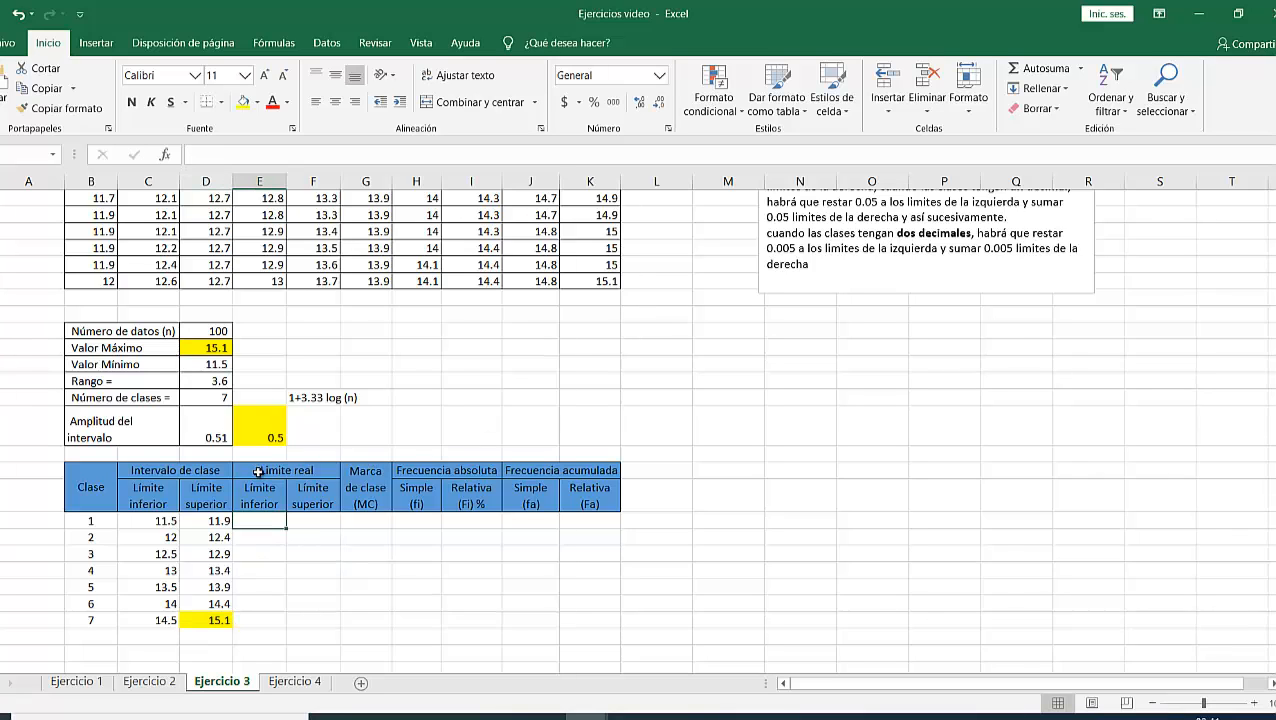
left_click(258, 470)
left_click(280, 495)
left_click(292, 498)
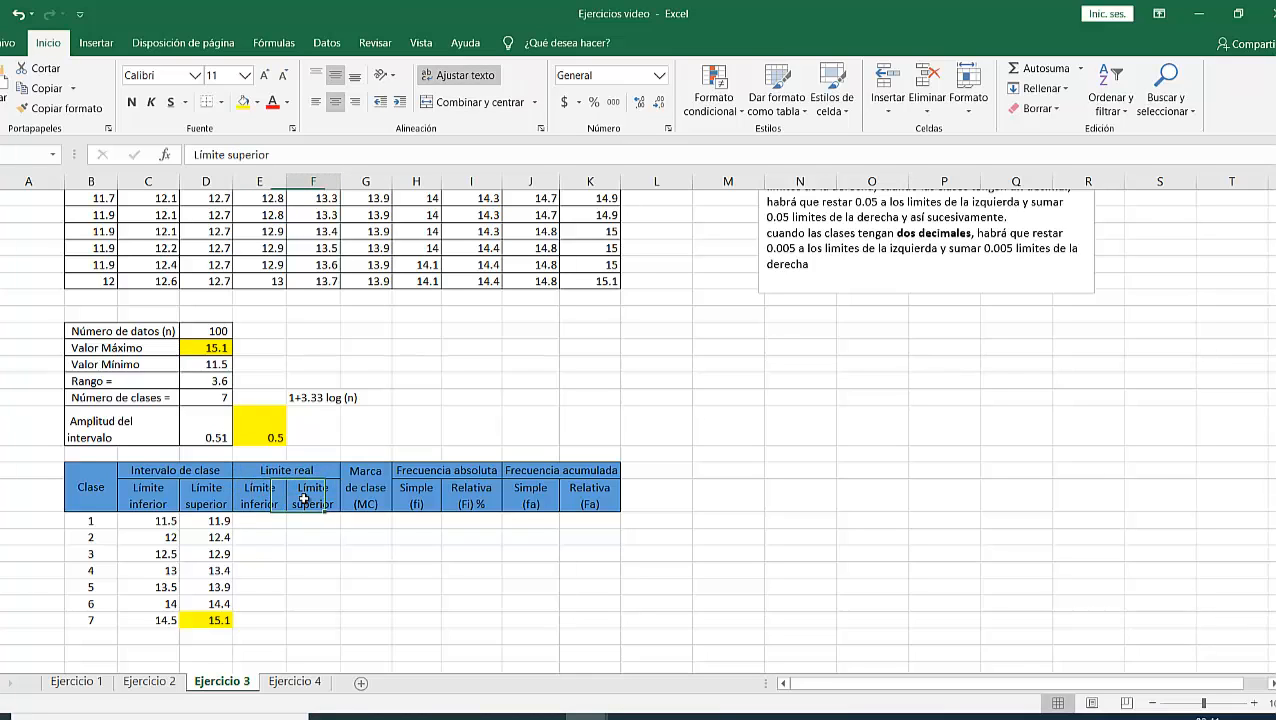
left_click(840, 296)
left_click_drag(840, 296, 754, 455)
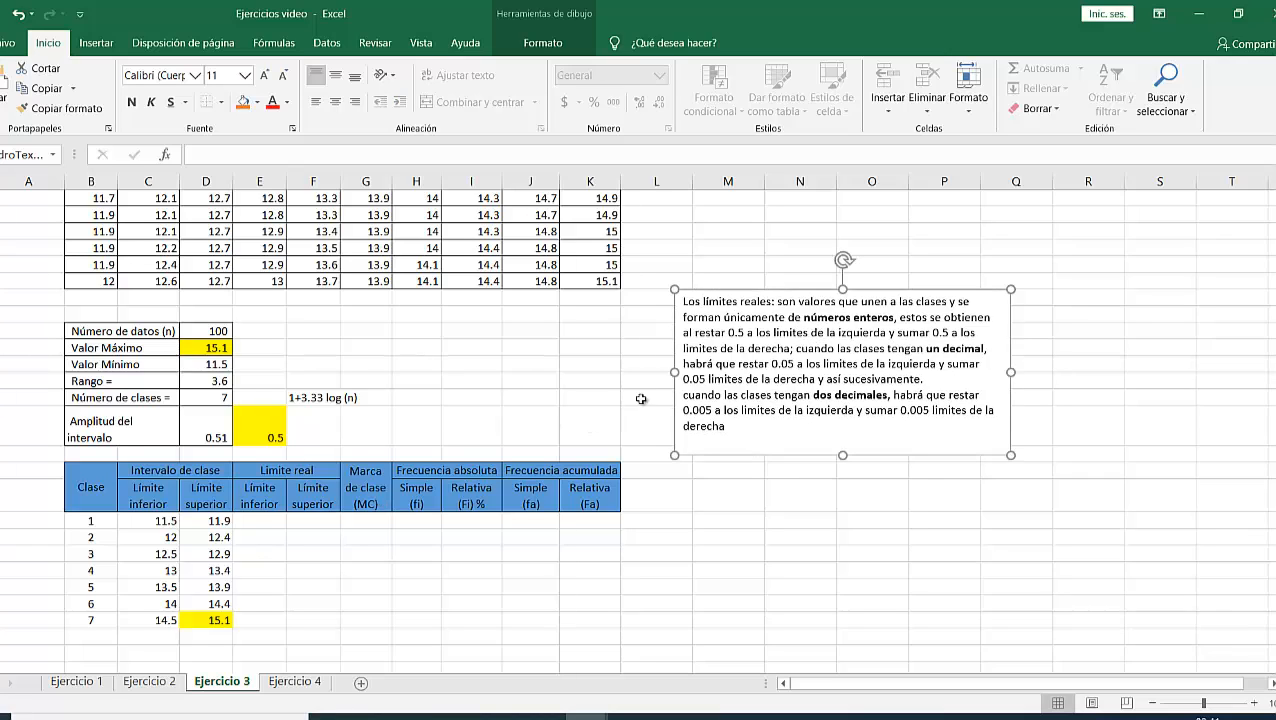
Examine the real limits note for the integer, one-decimal and two-decimal rules, comparing it with the class limits and the sample data
left_click_drag(819, 318, 891, 318)
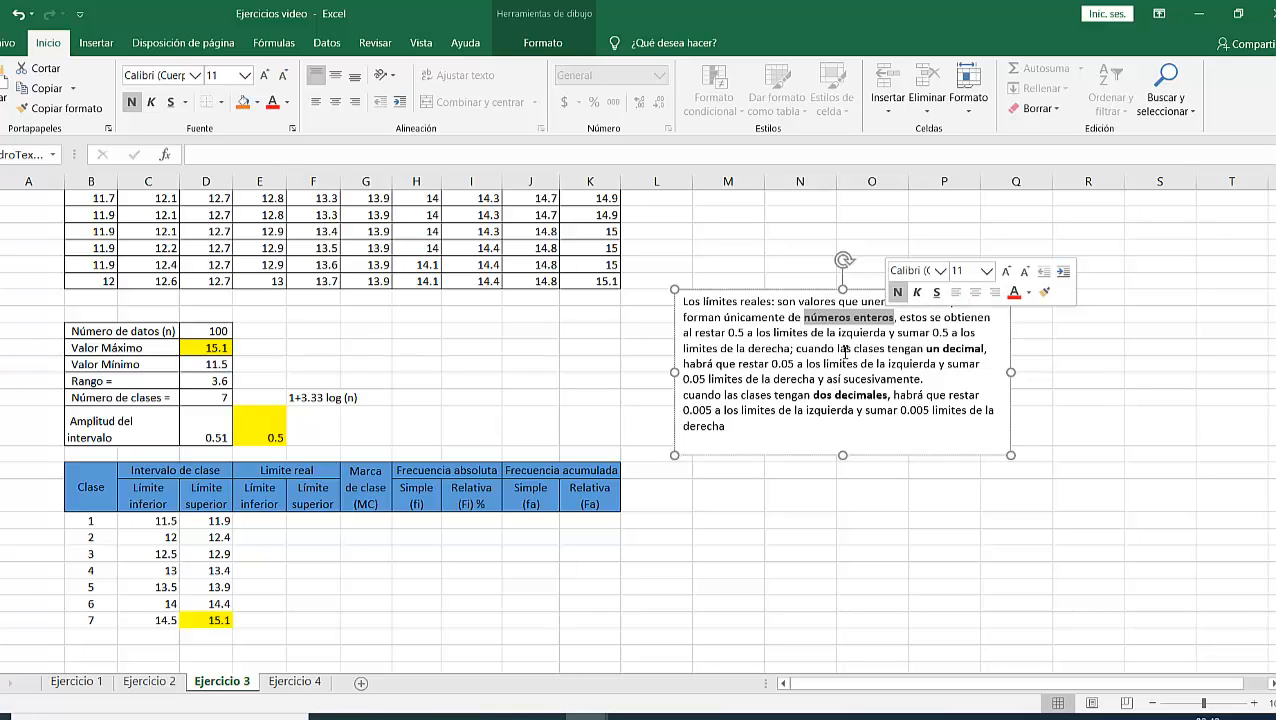
left_click_drag(927, 348, 985, 348)
left_click_drag(165, 520, 215, 620)
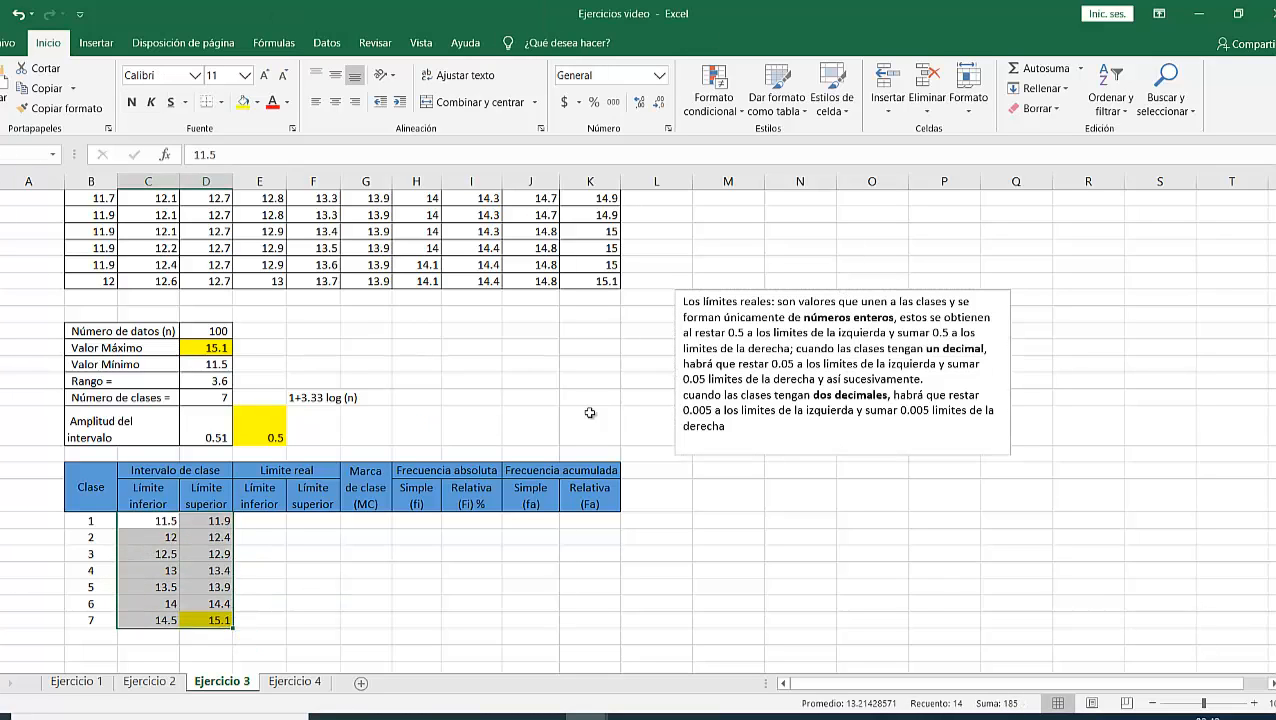
left_click_drag(739, 364, 796, 365)
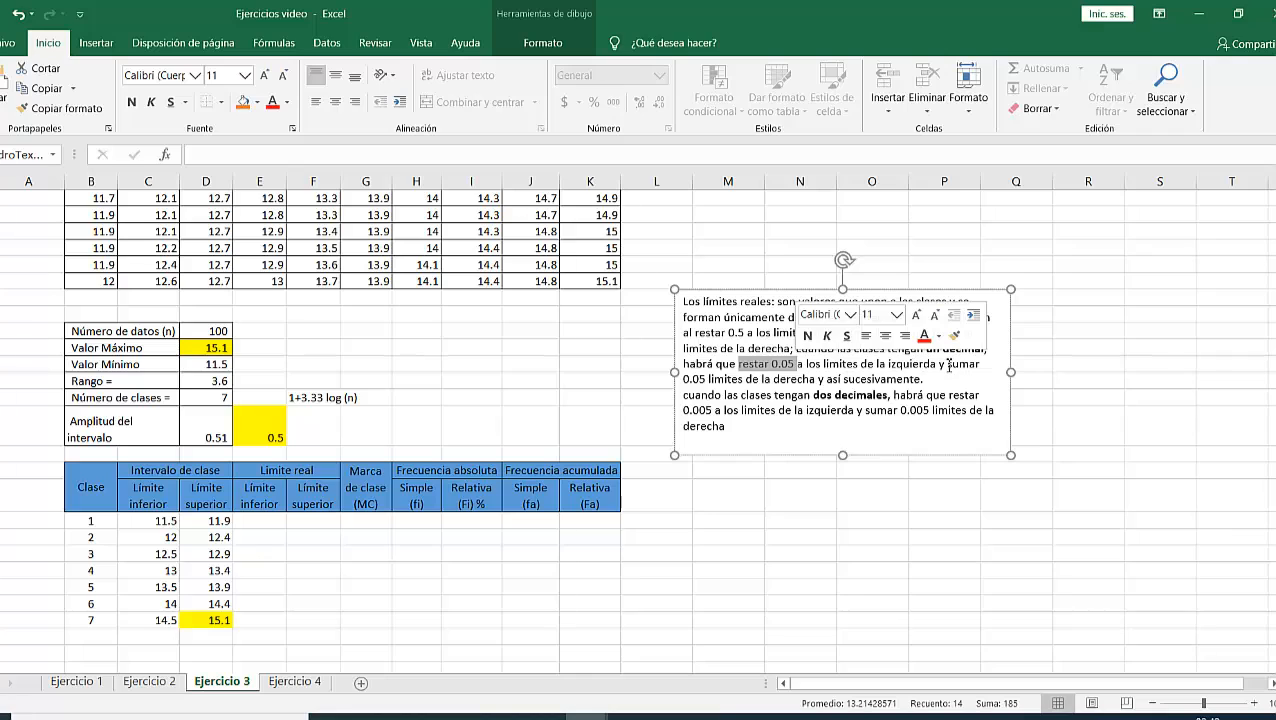
left_click_drag(938, 364, 707, 388)
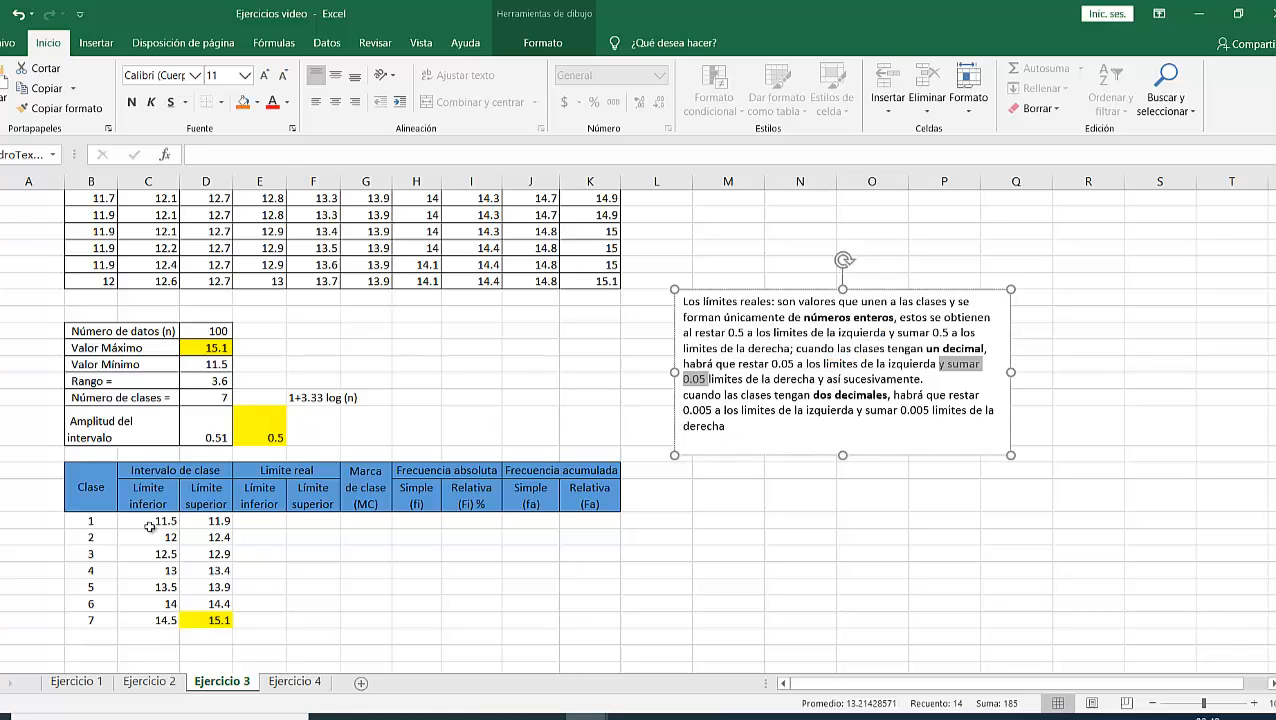
scroll(103, 252, "up", 2)
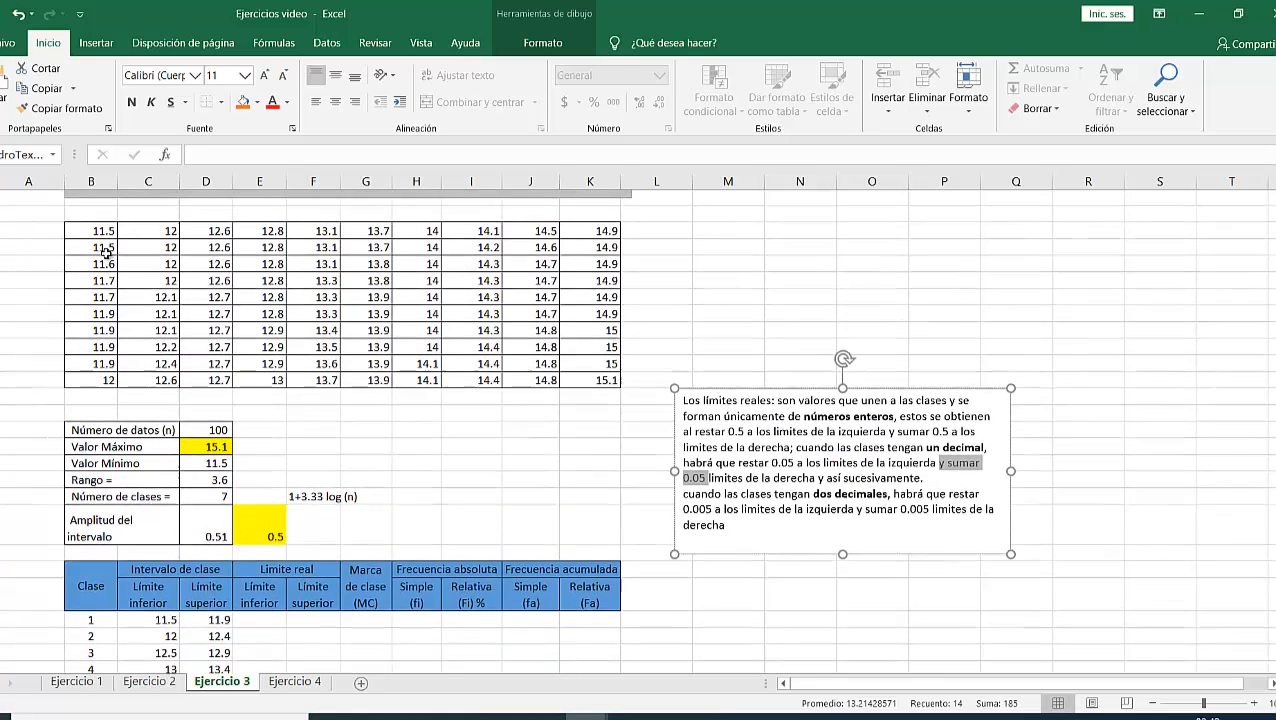
left_click_drag(100, 232, 588, 378)
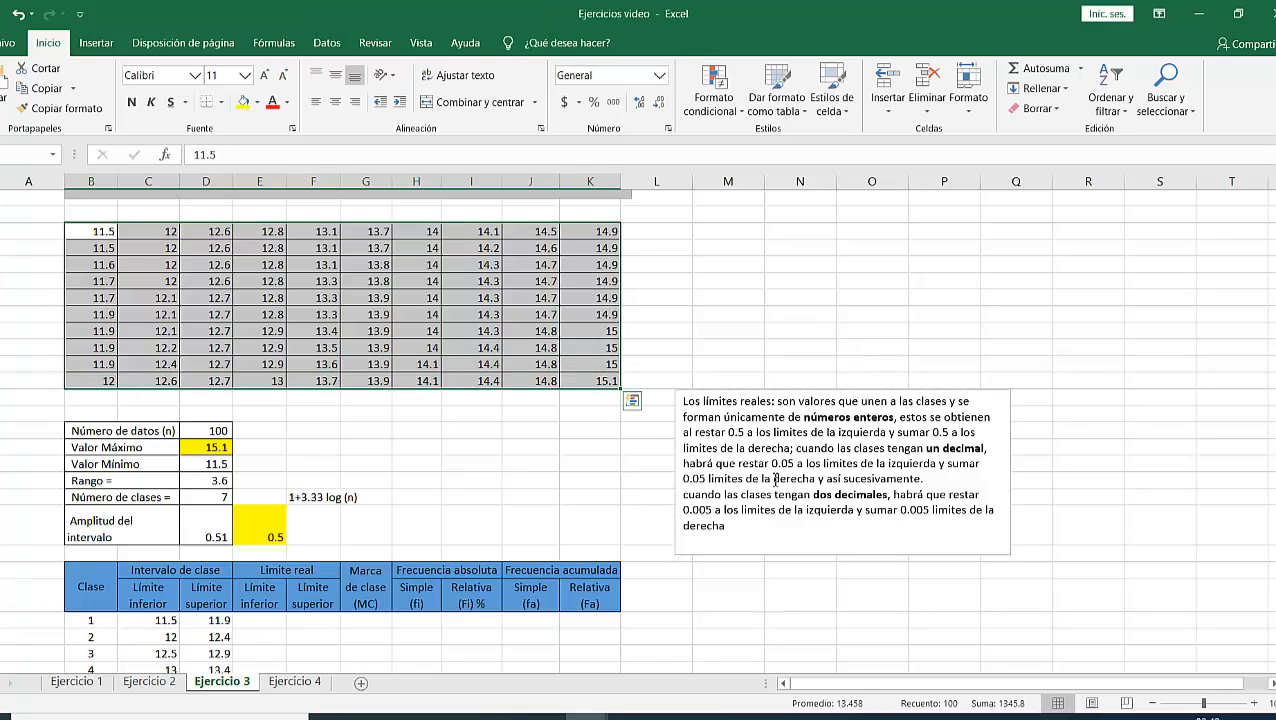
left_click_drag(684, 495, 886, 497)
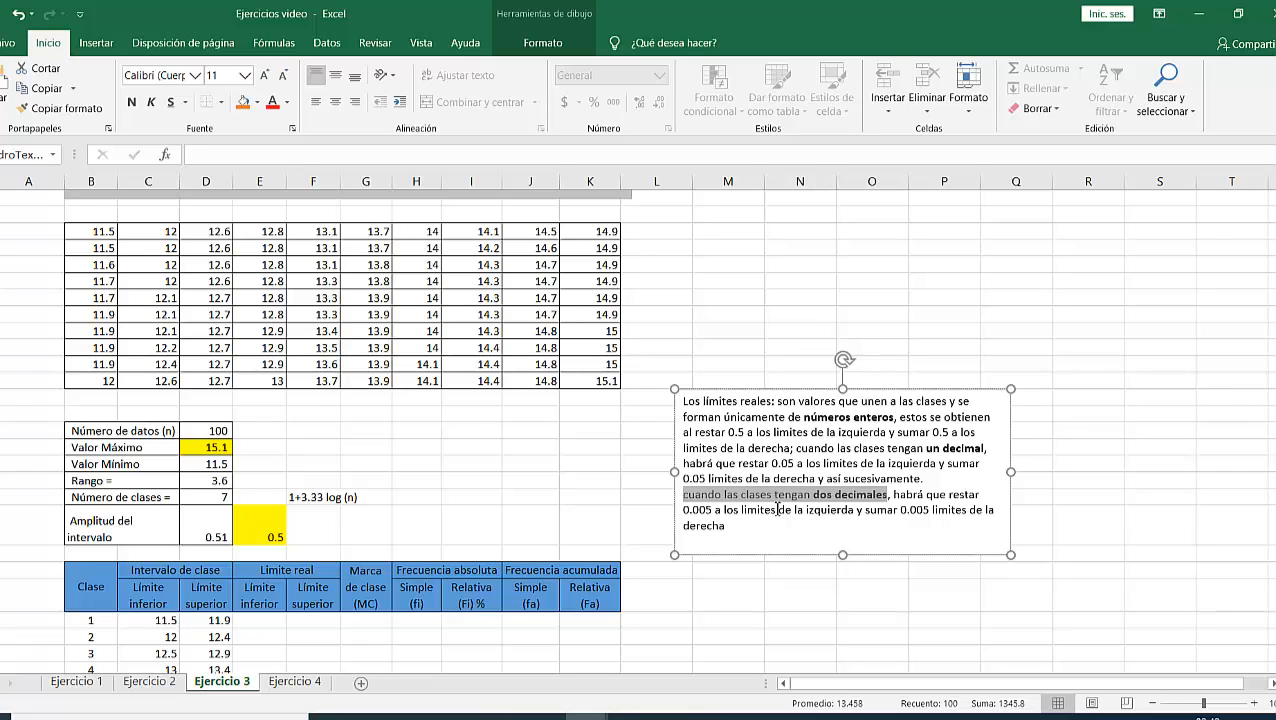
scroll(777, 509, "down", 2)
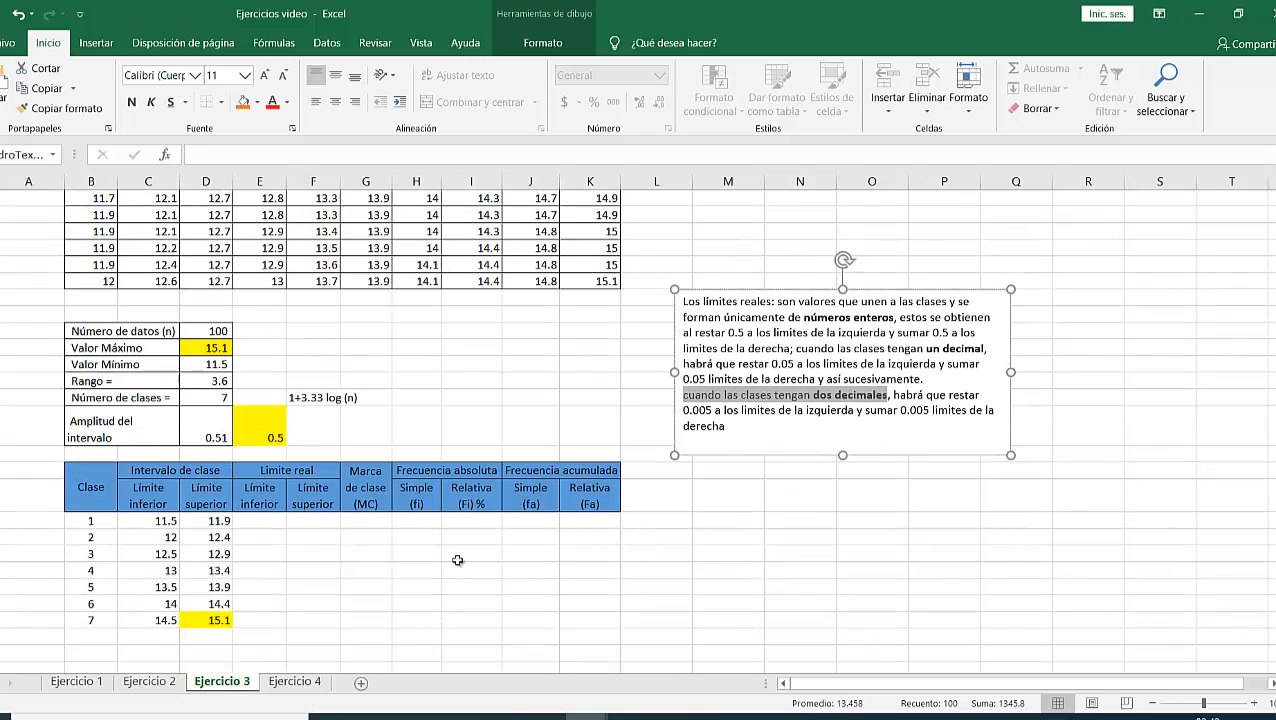
Calculate the Límite real inferior of class 1 as =C30-0.05 and fill the formula down through class 7
left_click(254, 522)
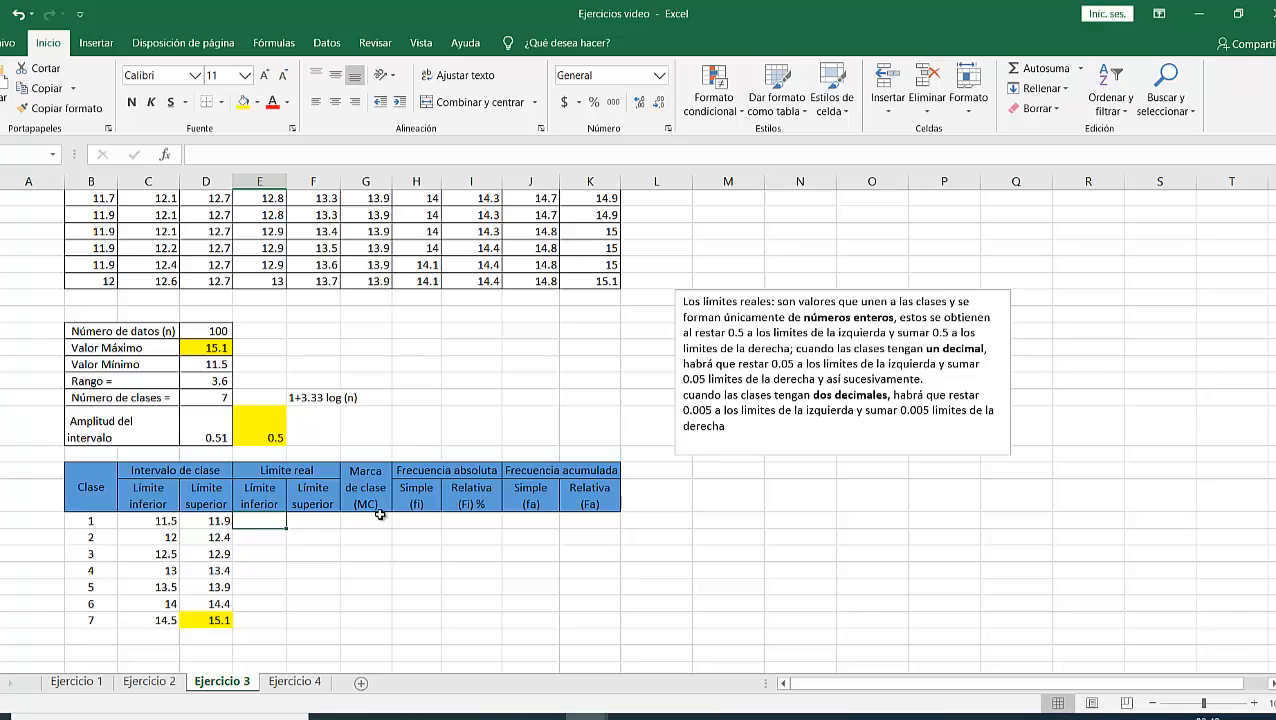
type("=")
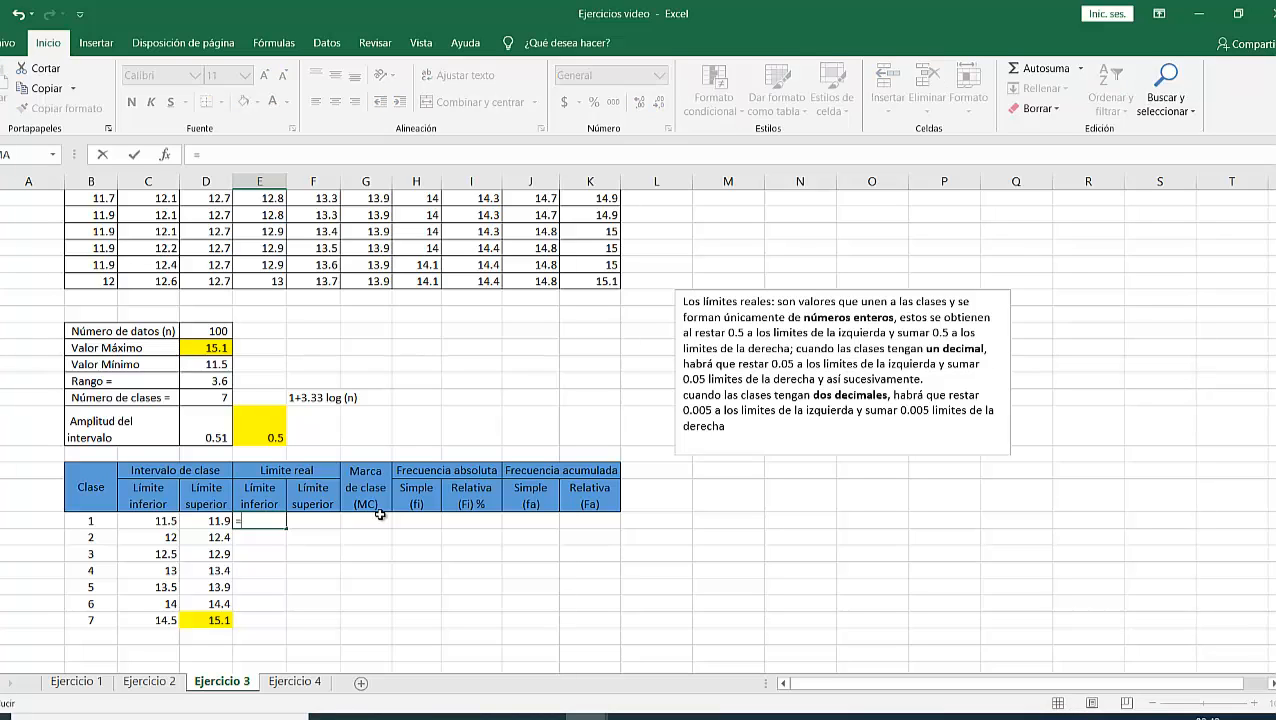
left_click(152, 521)
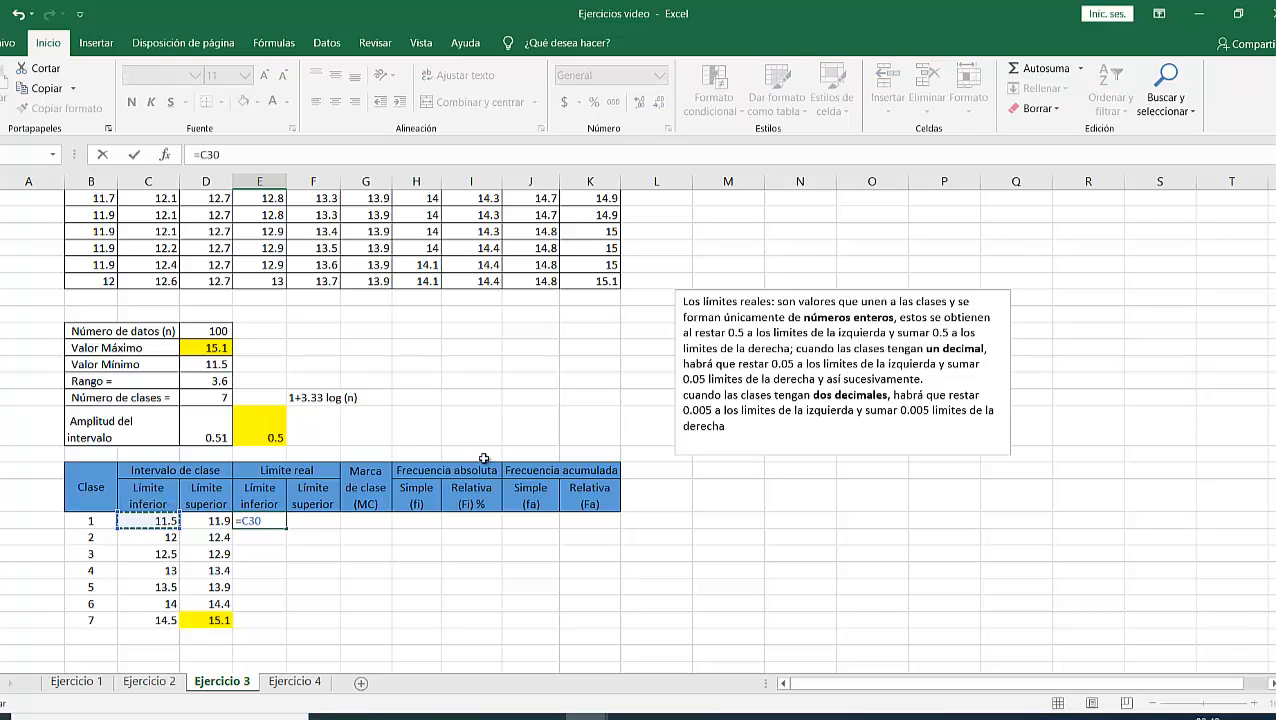
type("-.05")
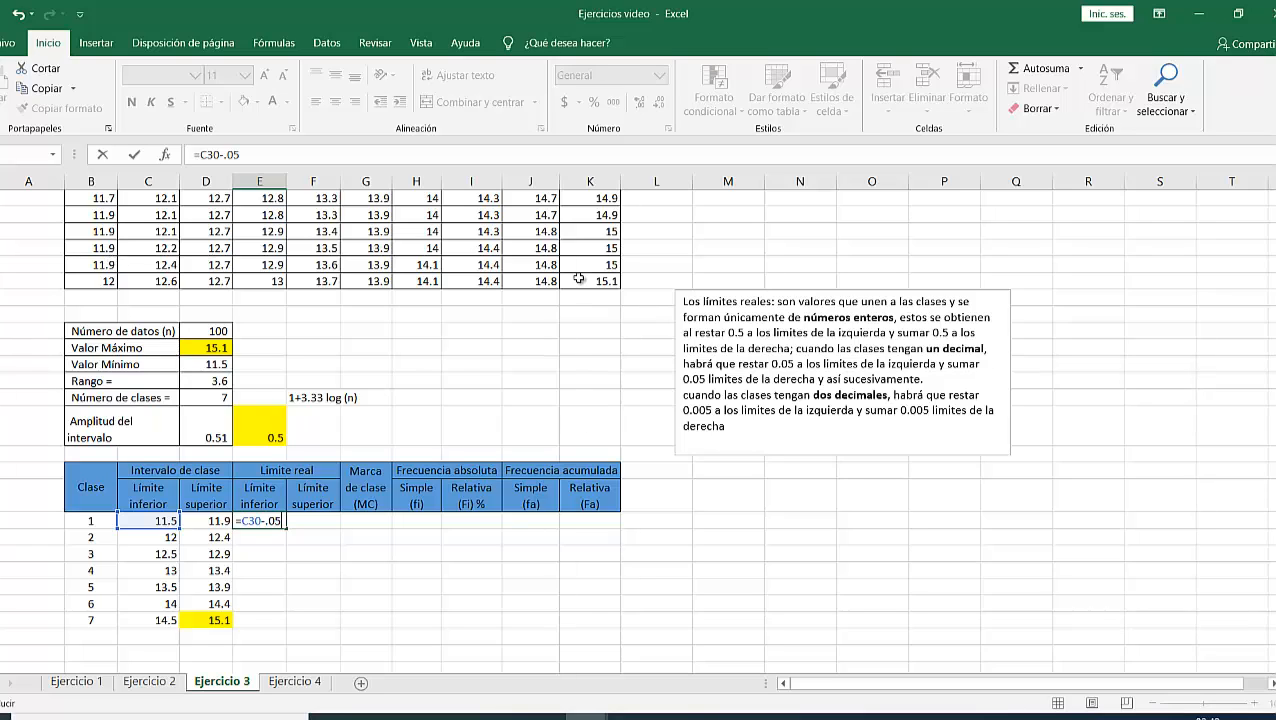
key("Return")
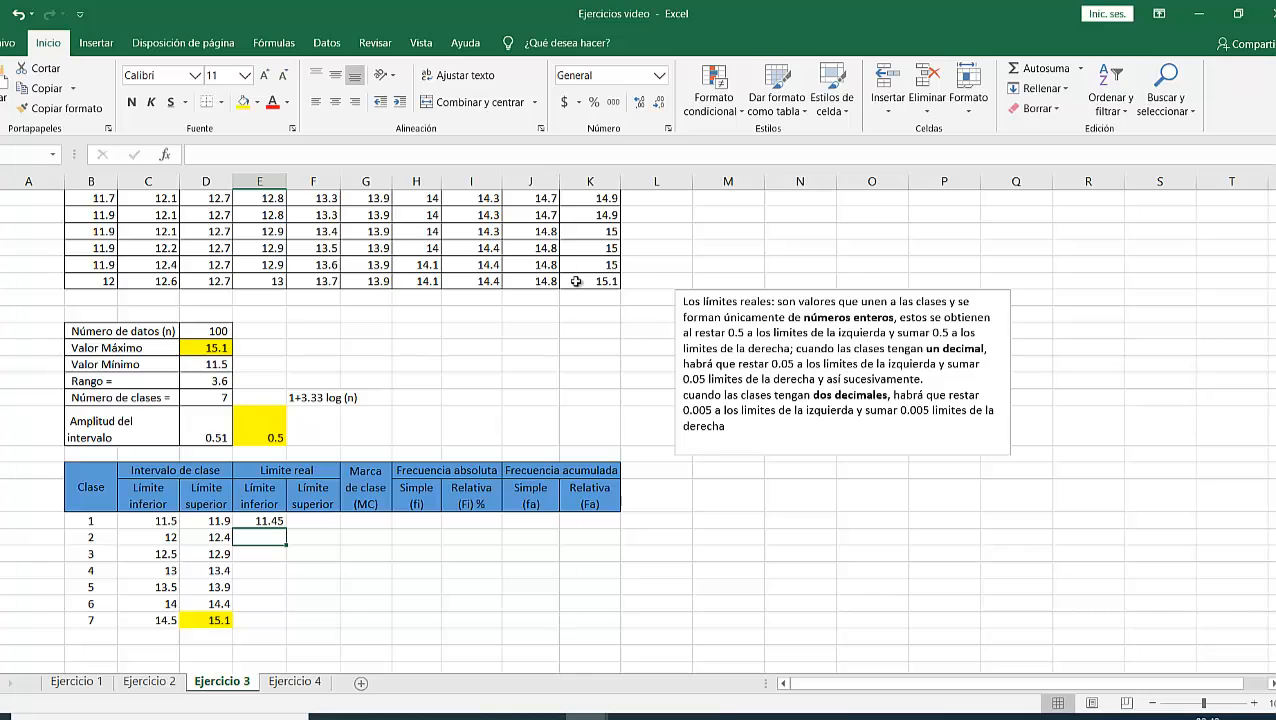
left_click(262, 520)
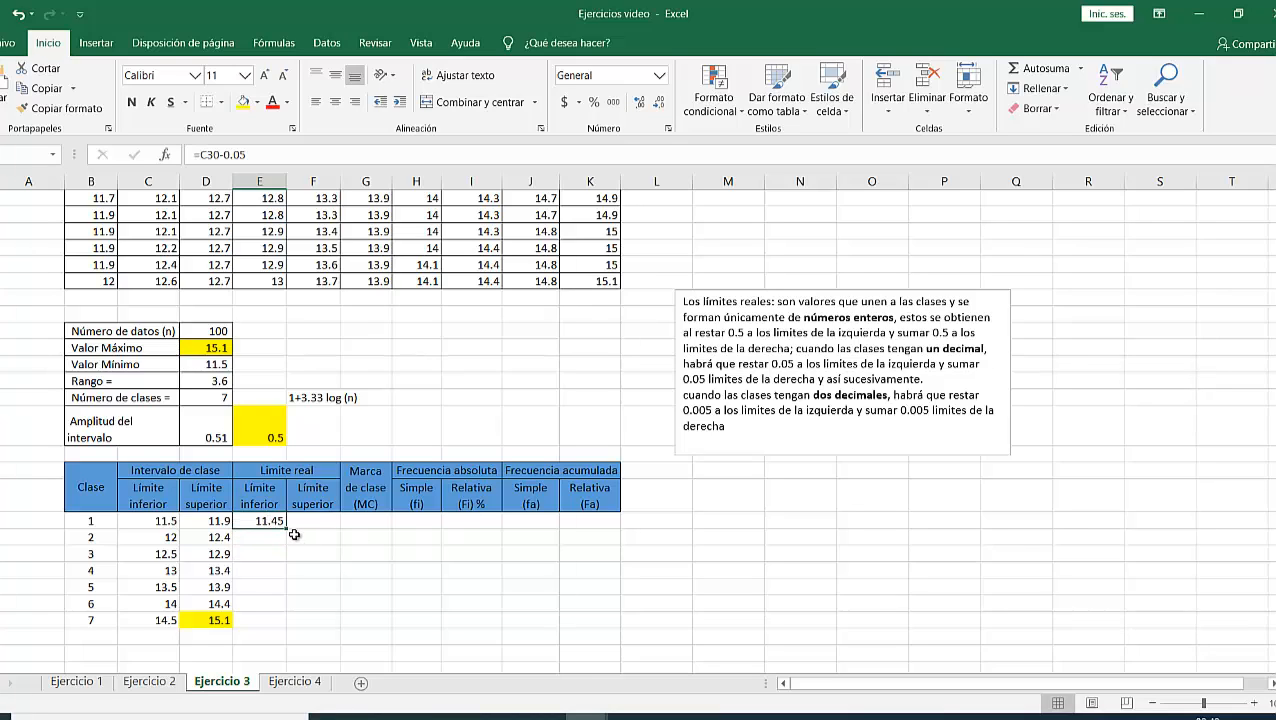
left_click_drag(288, 530, 291, 630)
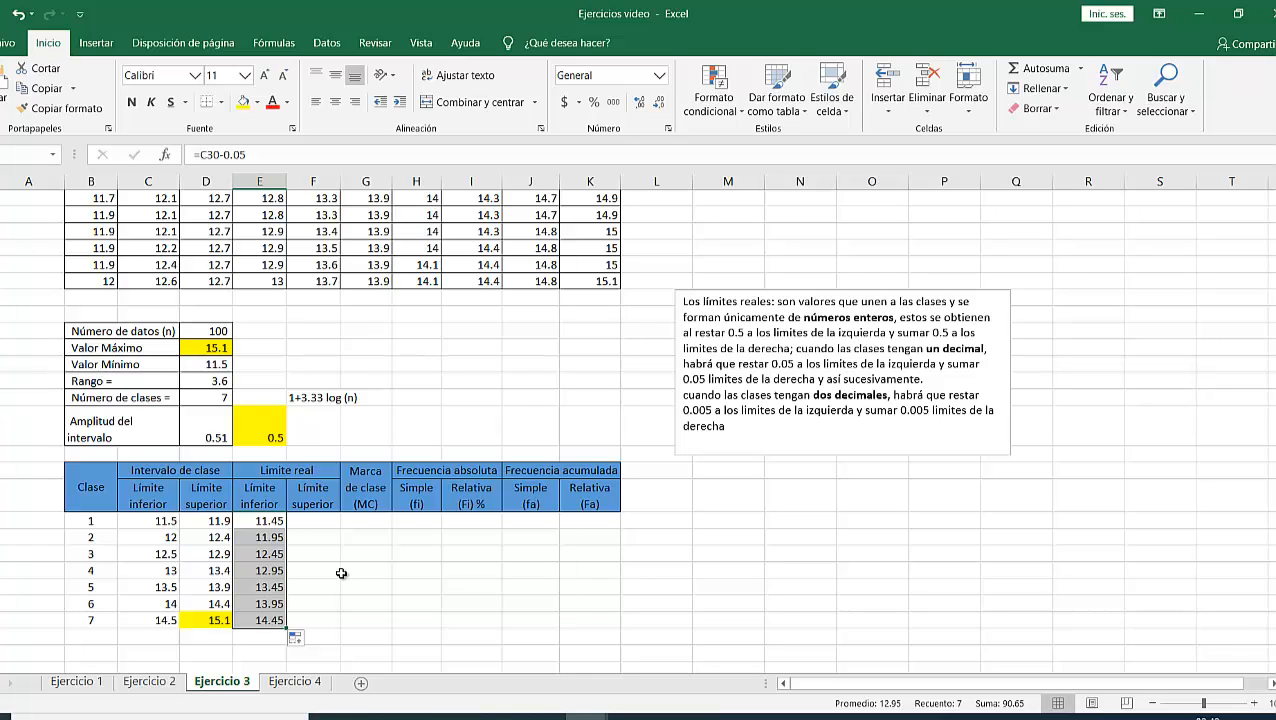
Calculate the Límite real superior of class 1 as =D30+0.05, fill it down through class 7 and check the class 6 formula
left_click(304, 518)
type("=")
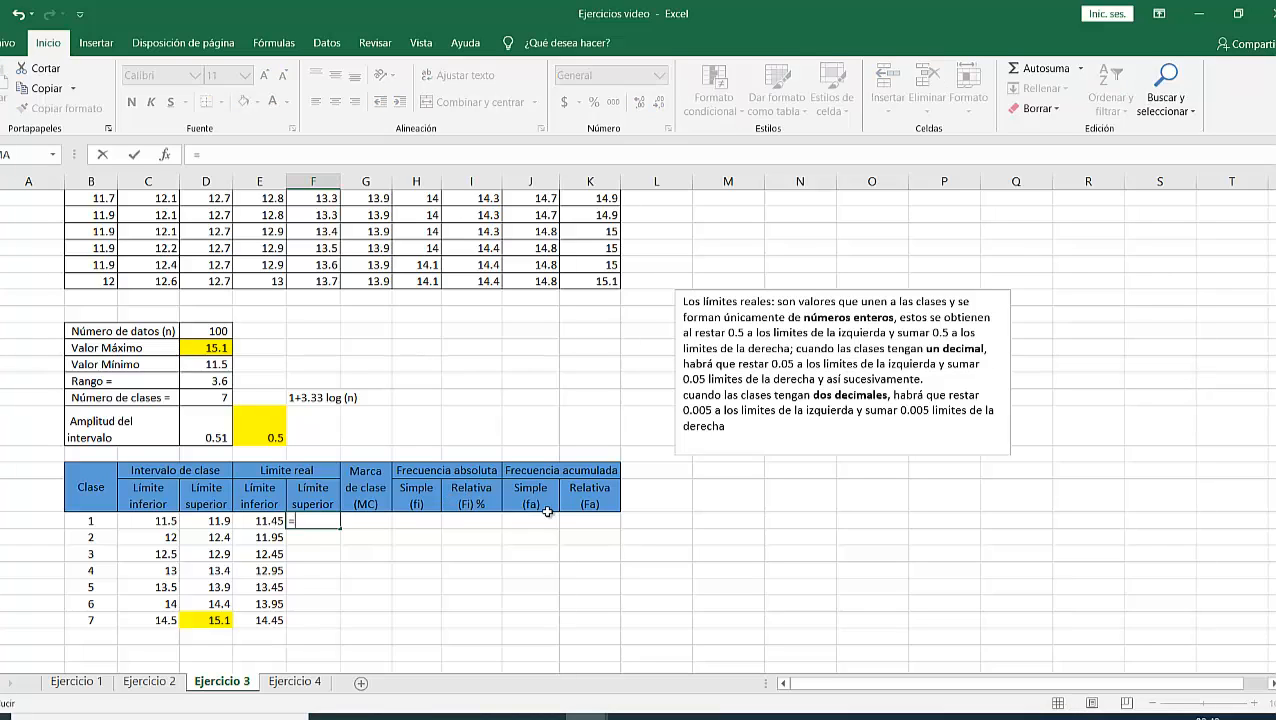
left_click(207, 523)
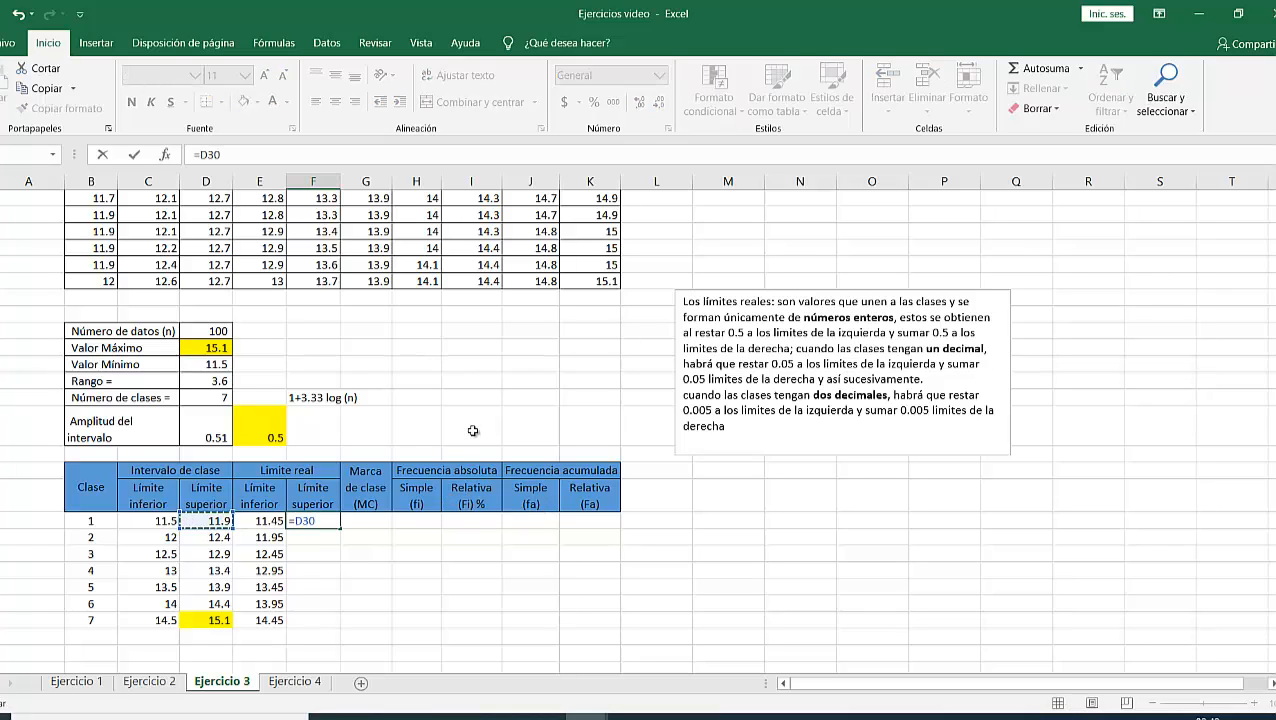
type("+.05")
key("Return")
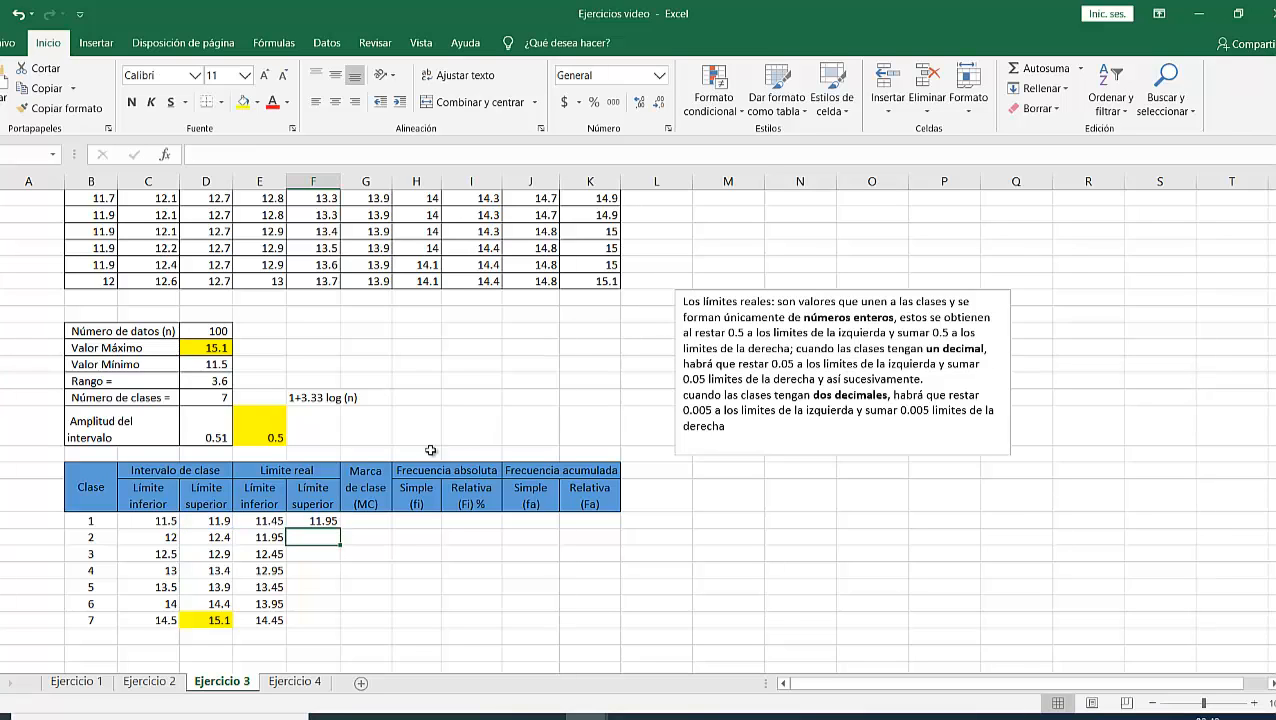
left_click(315, 521)
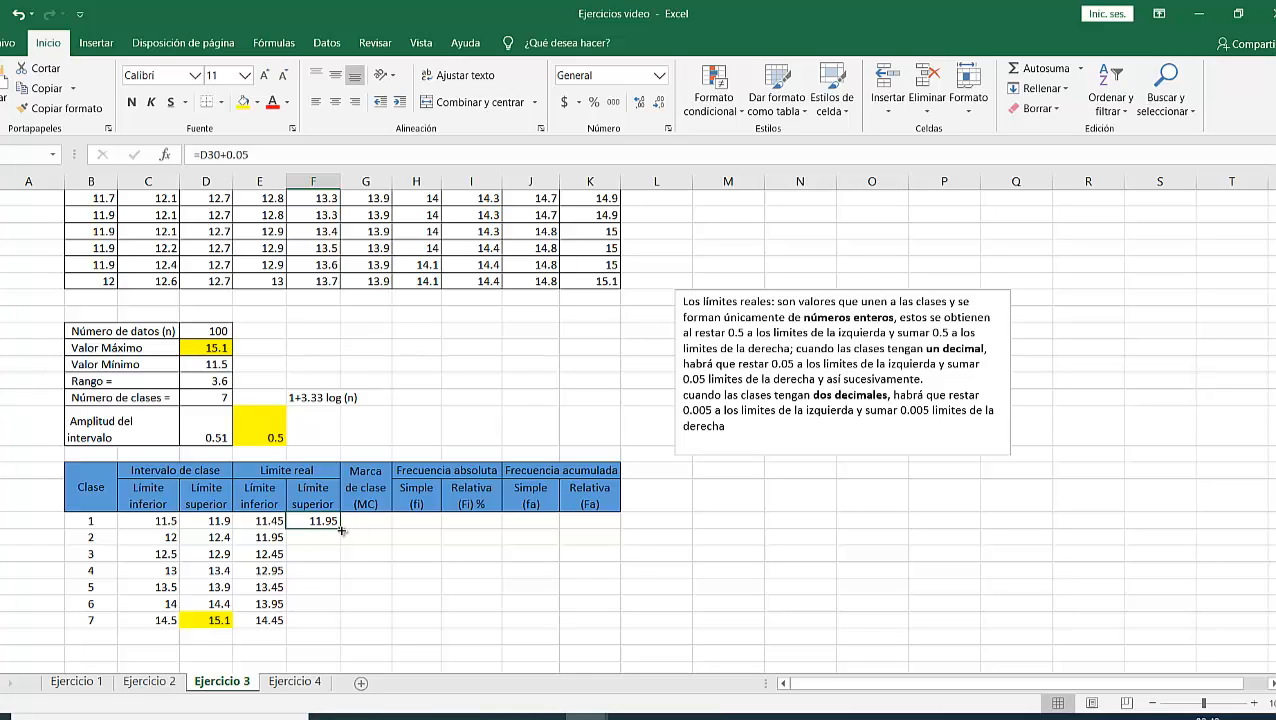
left_click_drag(341, 531, 332, 627)
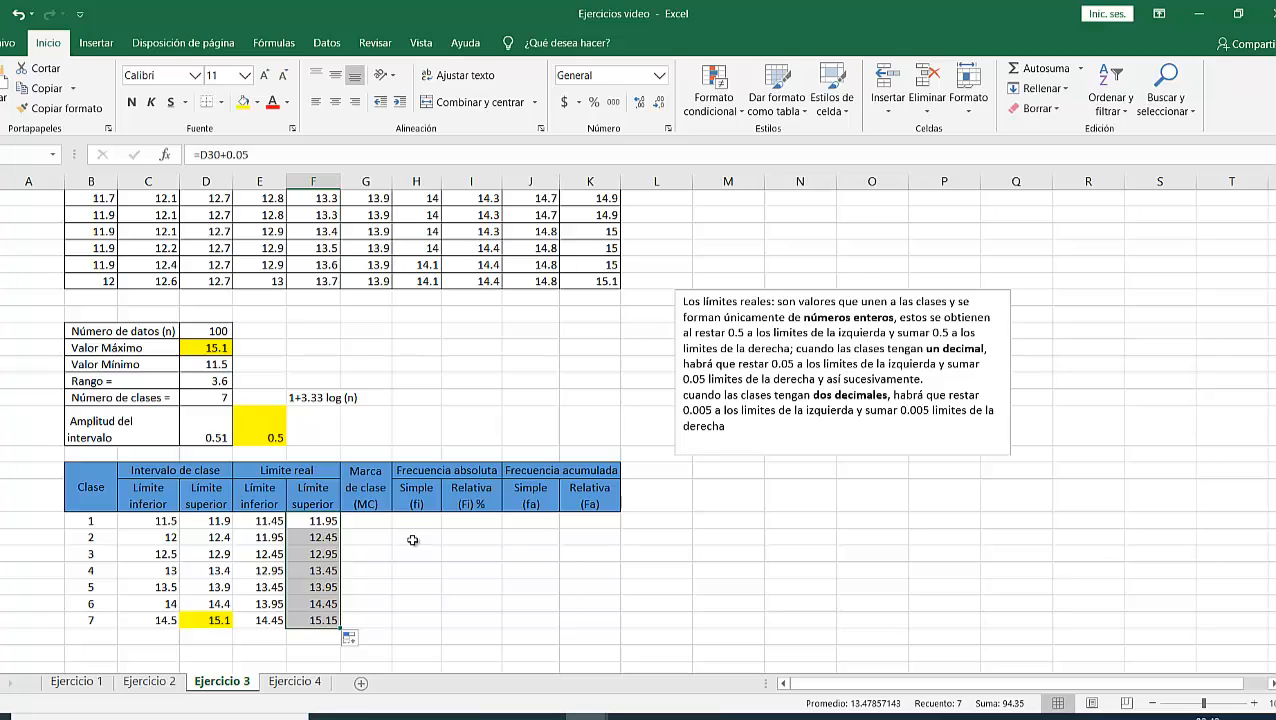
double_click(319, 603)
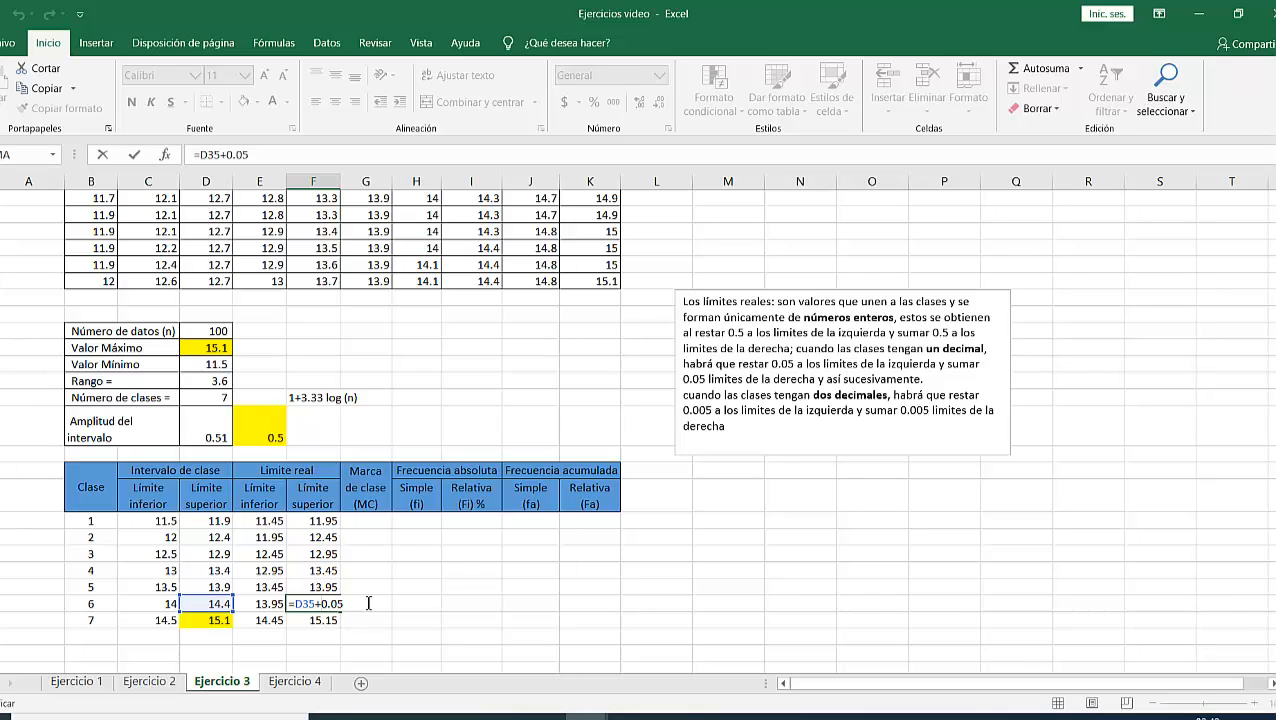
key("Return")
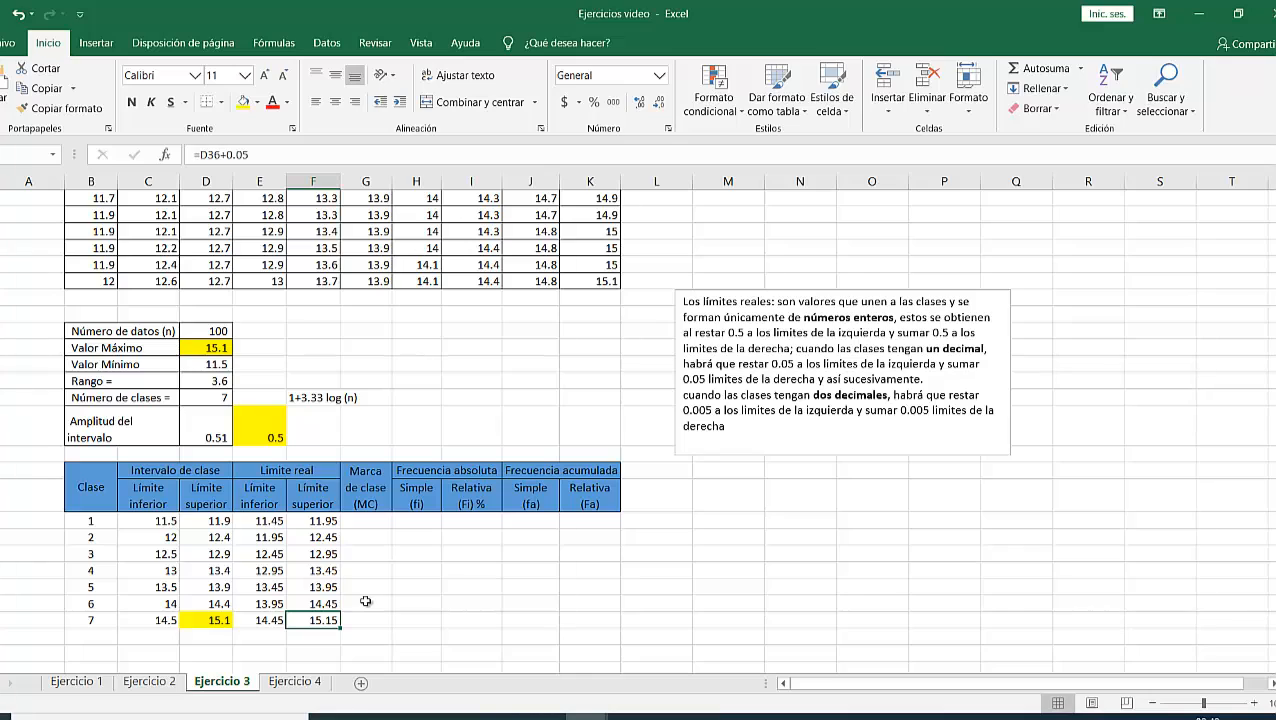
Calculate the Marca de clase of class 1 as =(C30+D30)/2, fill it down through class 7 and check the class 5 formula
left_click(373, 521)
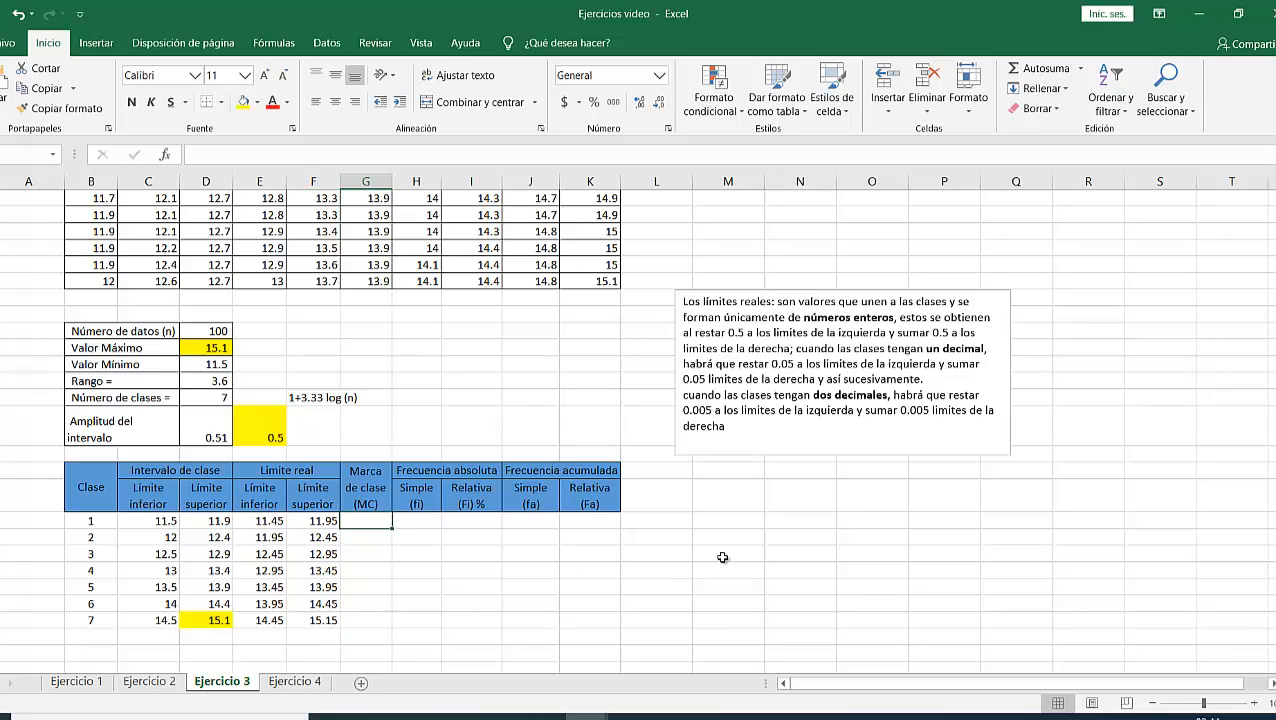
type("=(")
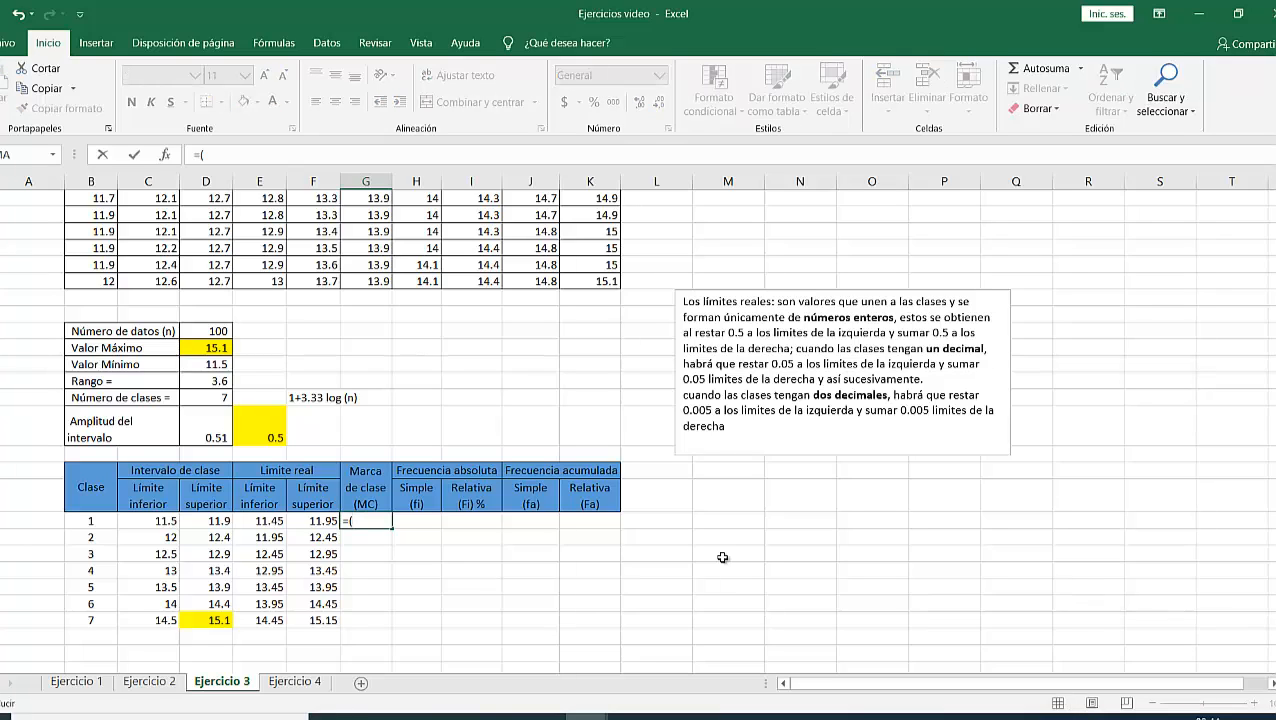
left_click(165, 520)
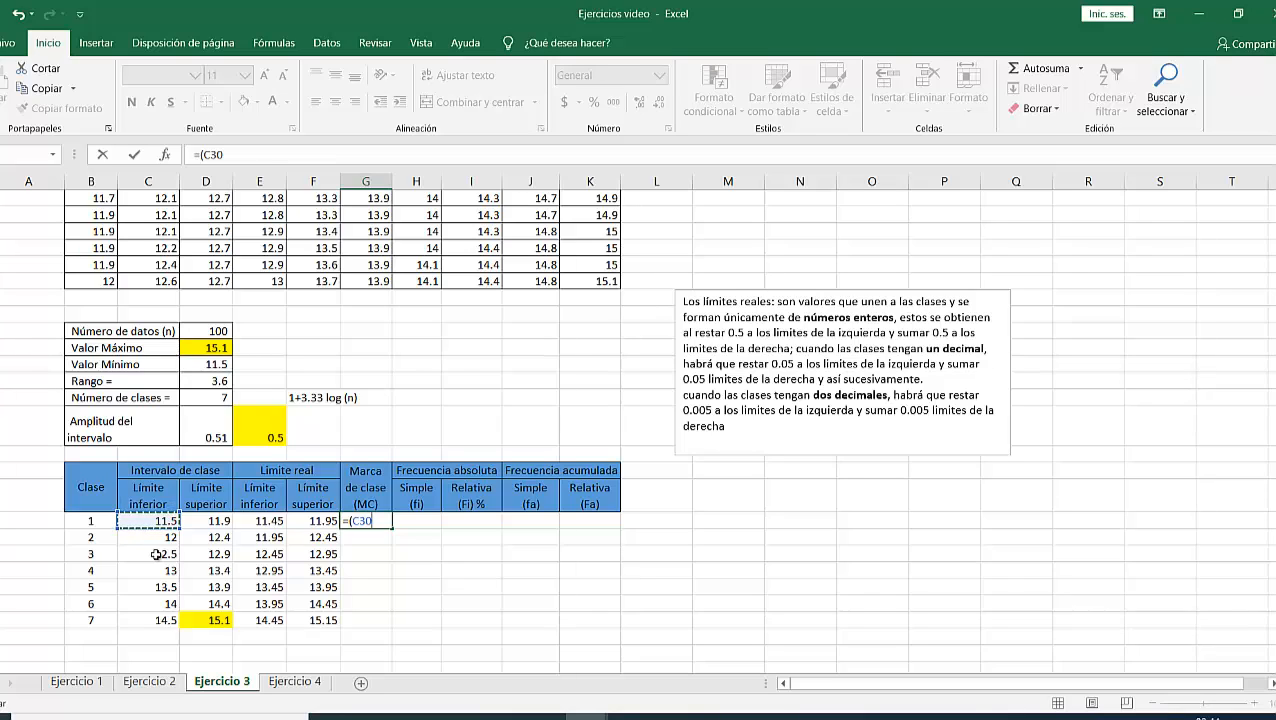
type("+")
left_click(206, 521)
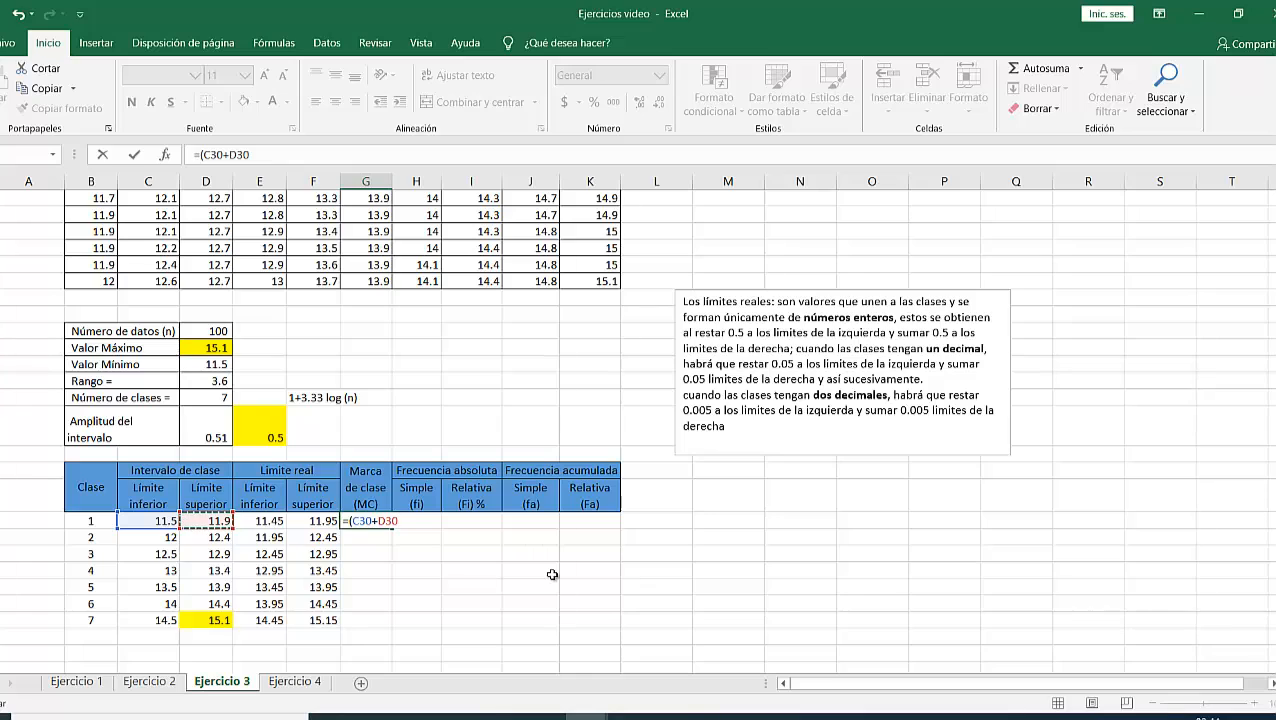
type(")/2")
key("Return")
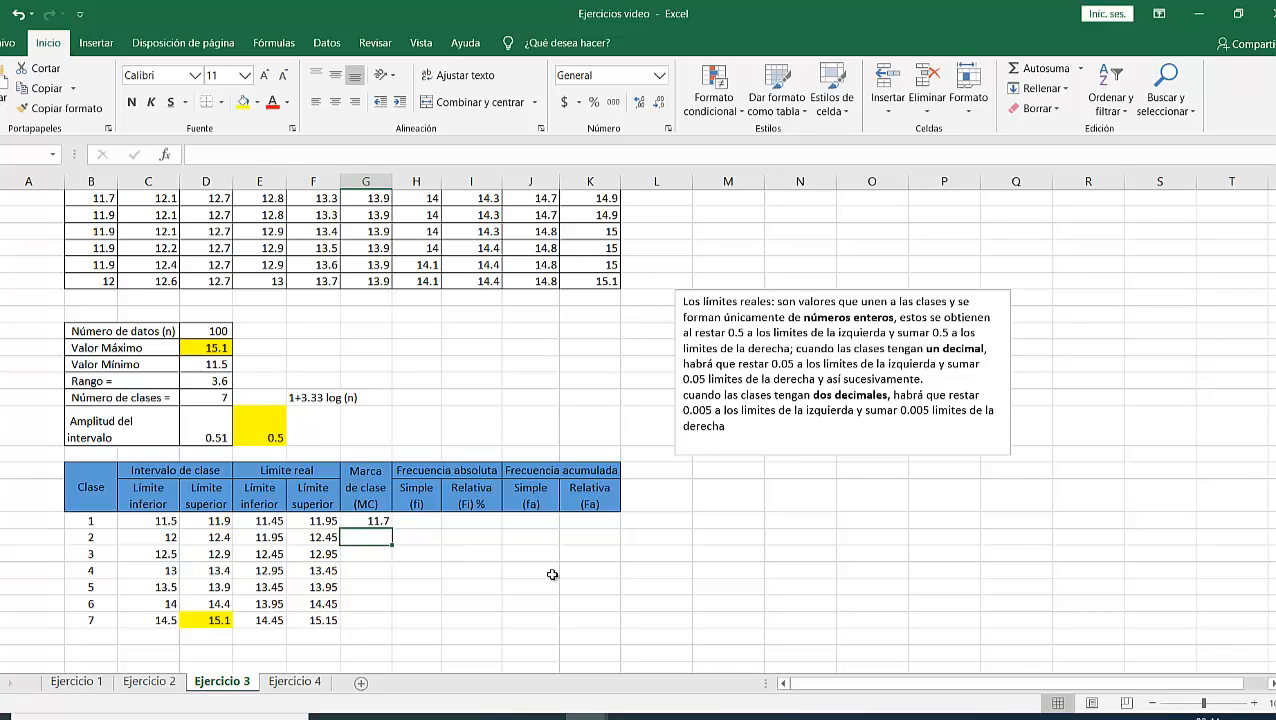
left_click(358, 521)
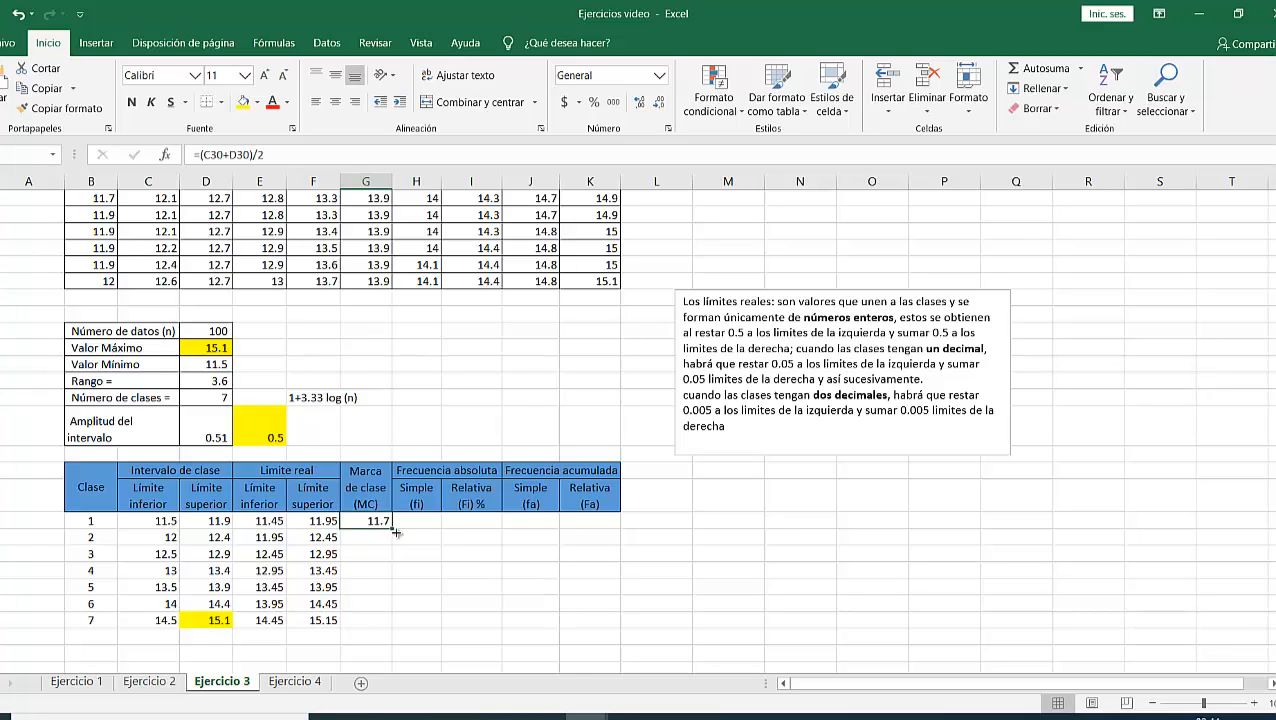
left_click_drag(395, 530, 392, 632)
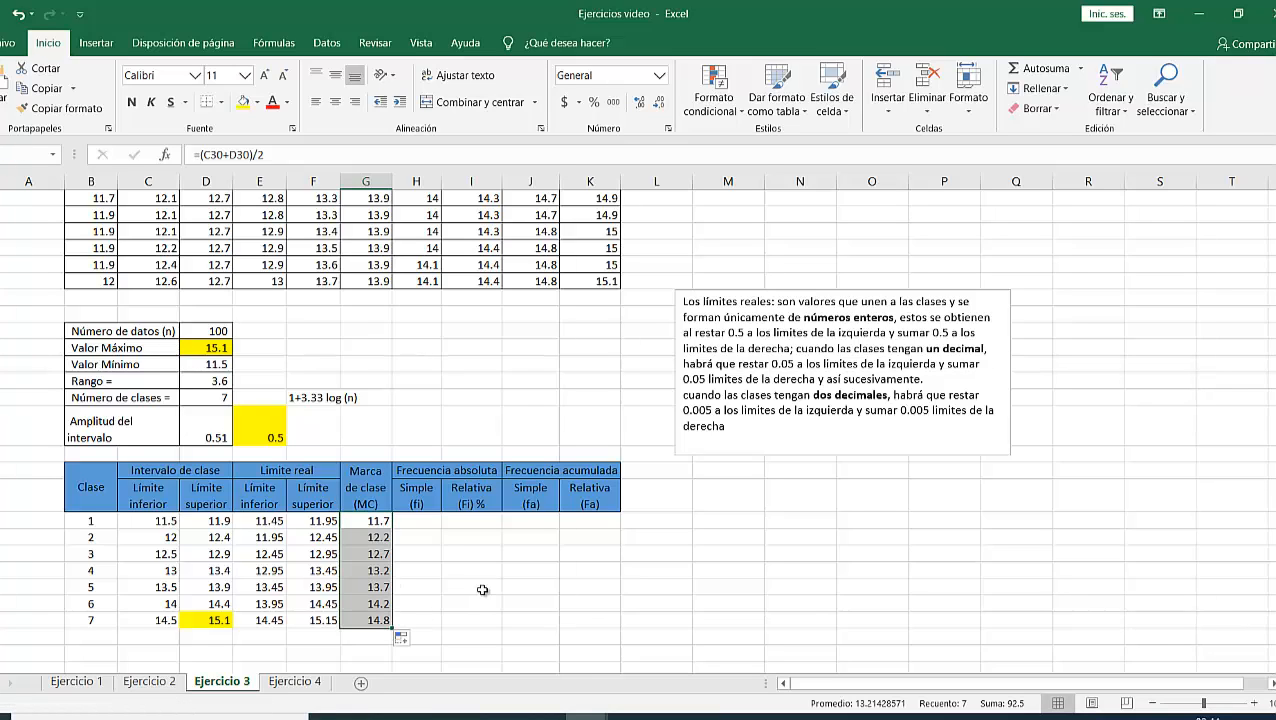
left_click_drag(378, 553, 381, 590)
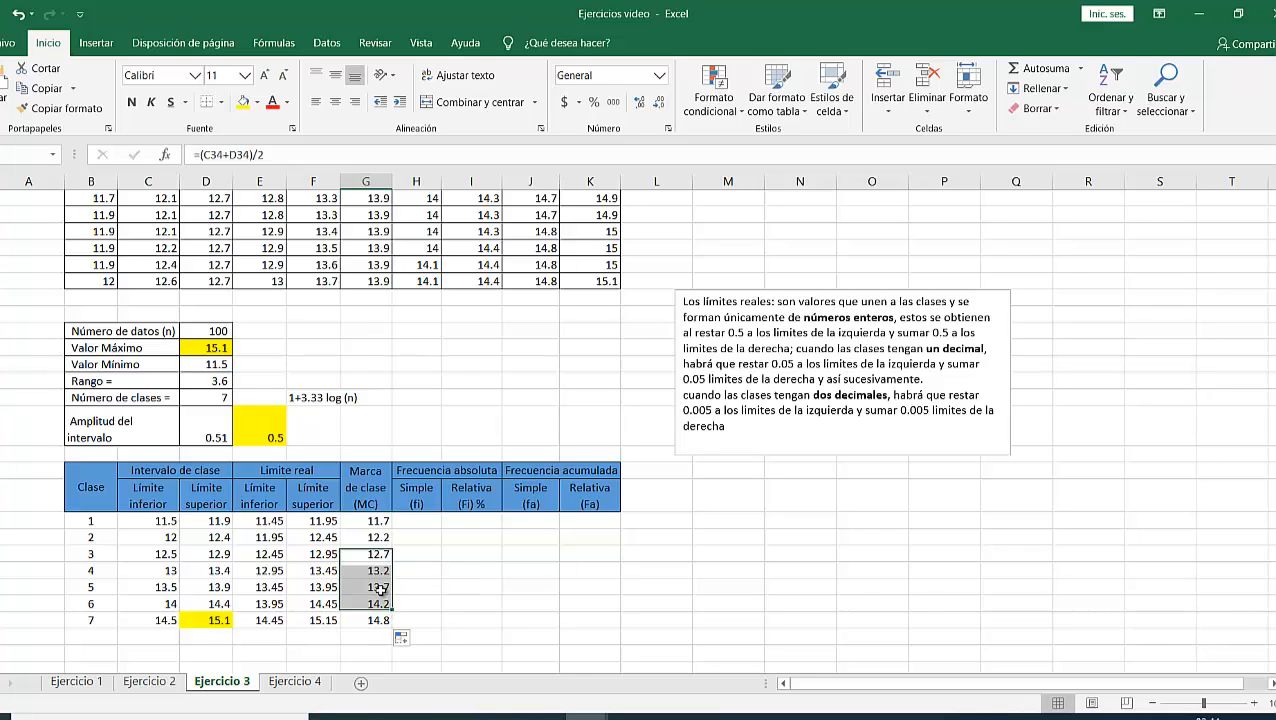
double_click(381, 589)
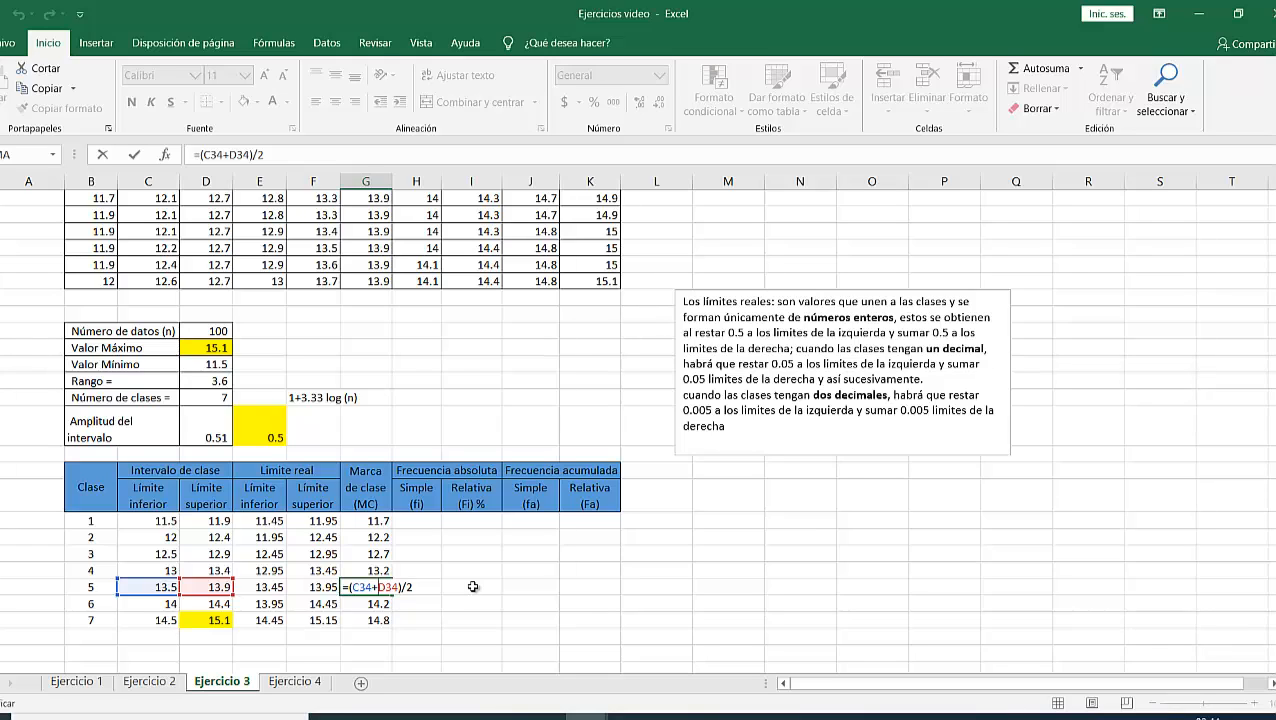
key("Escape")
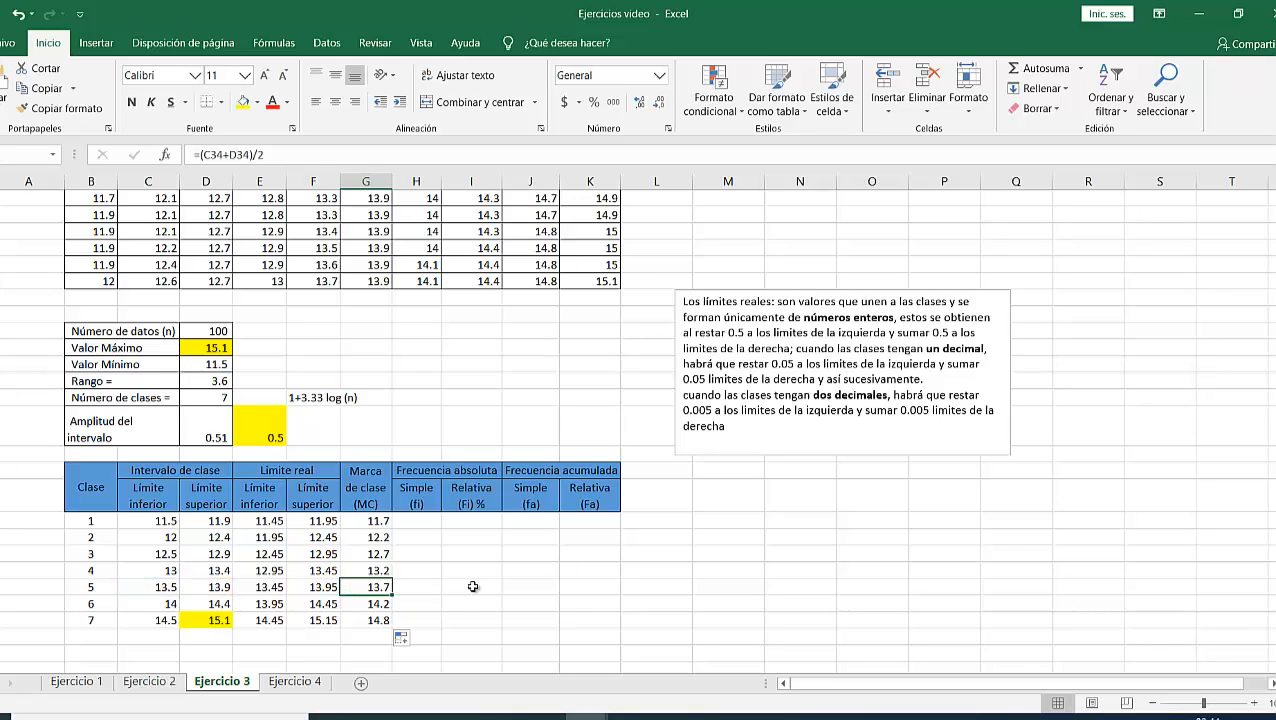
Start a FRECUENCIA formula across the Simple (fi) cells of classes 1 to 7, with the sample data B9:K18 as datos
left_click(453, 470)
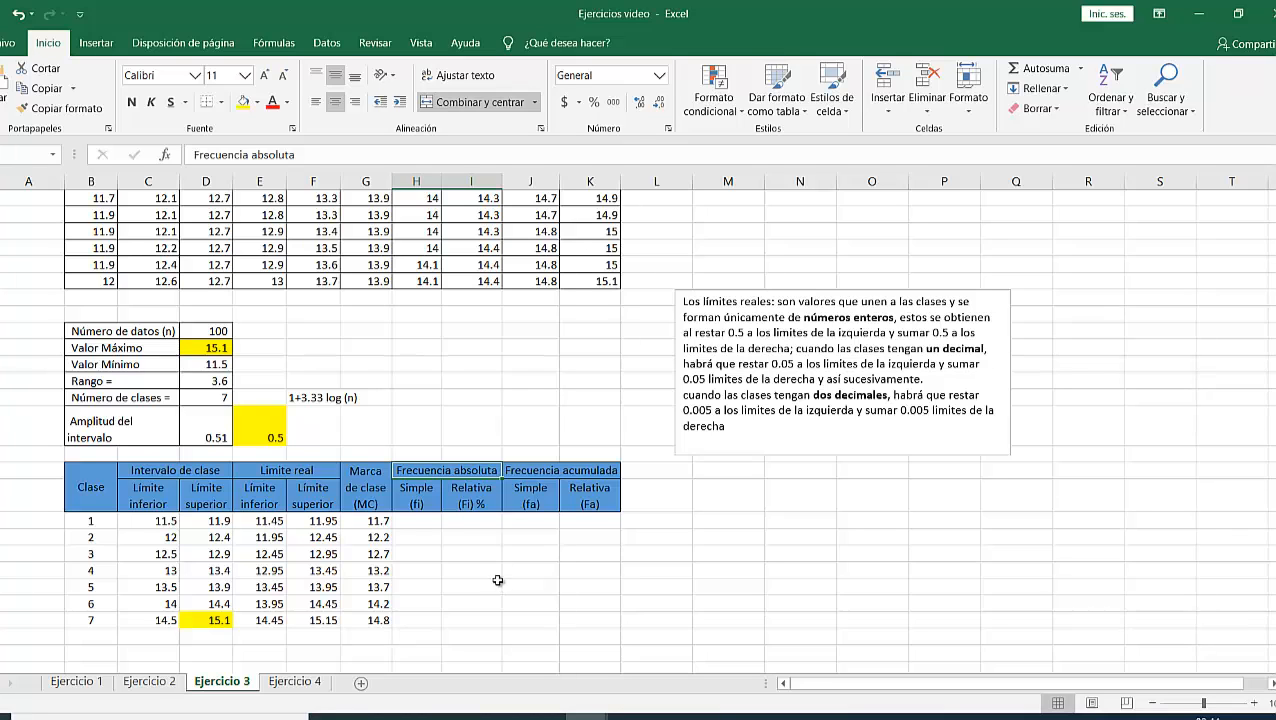
scroll(498, 580, "down", 1)
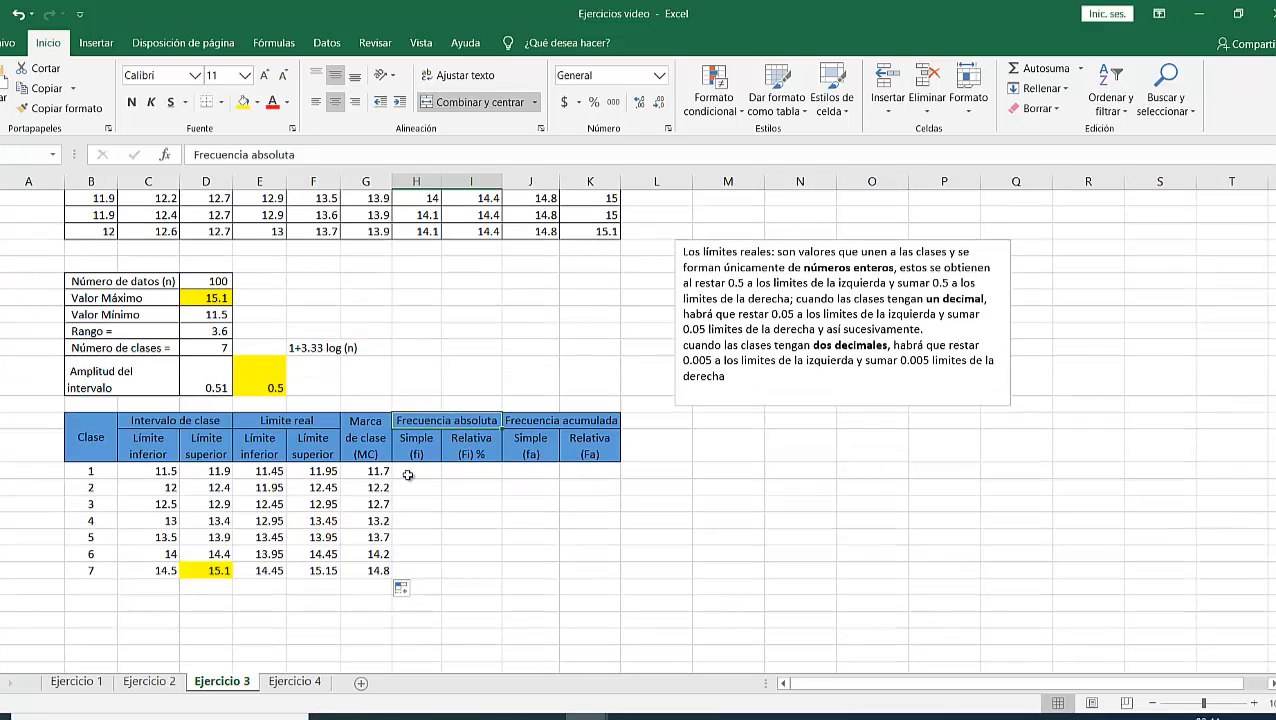
left_click_drag(408, 475, 414, 573)
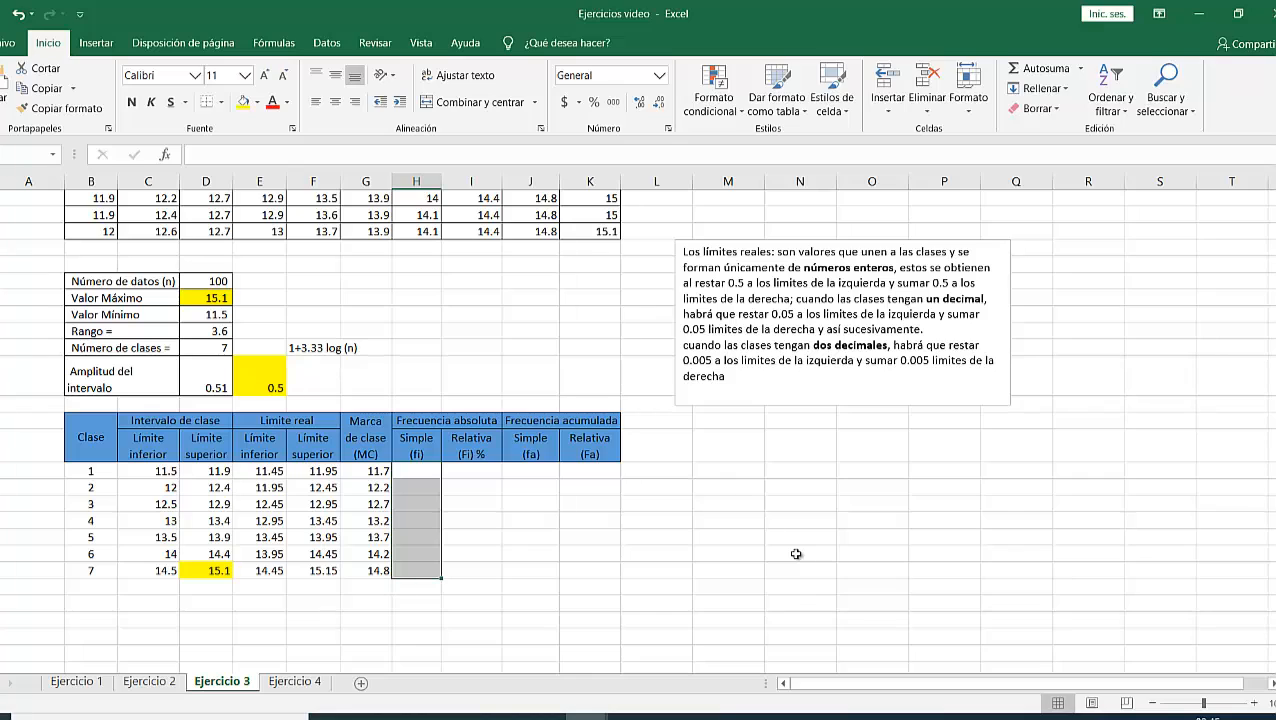
type("=fre")
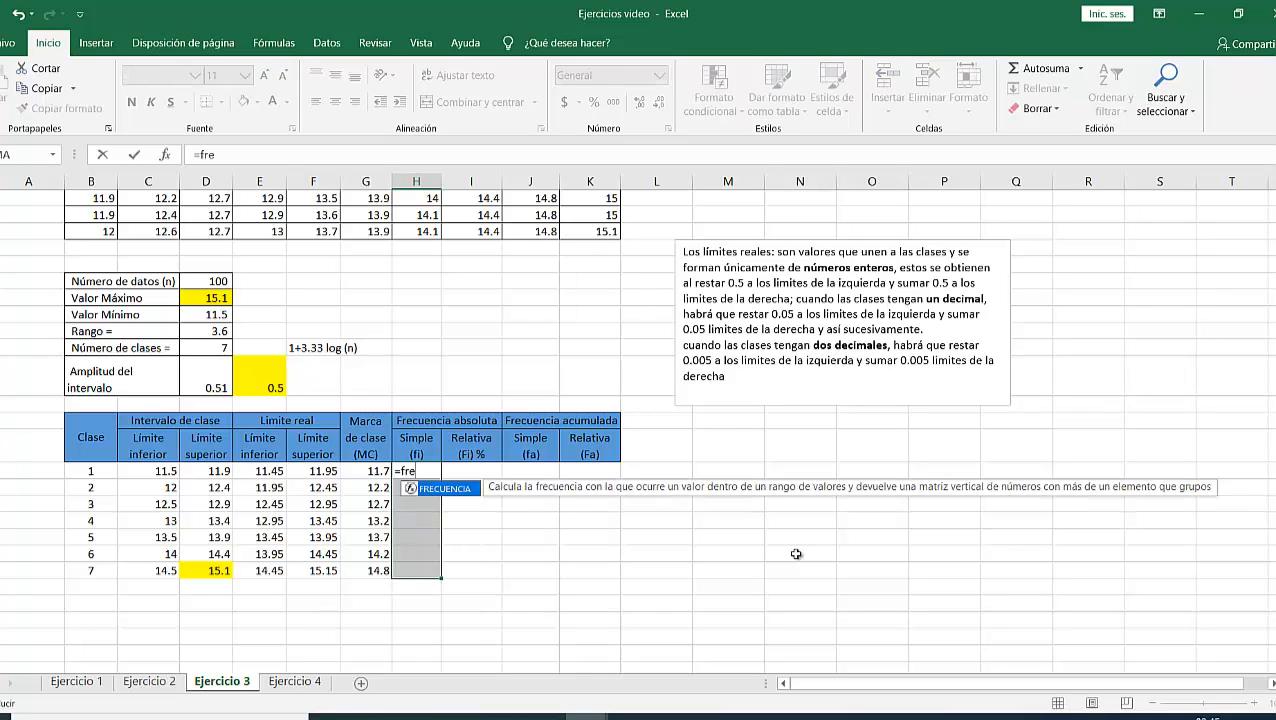
type("c")
double_click(433, 490)
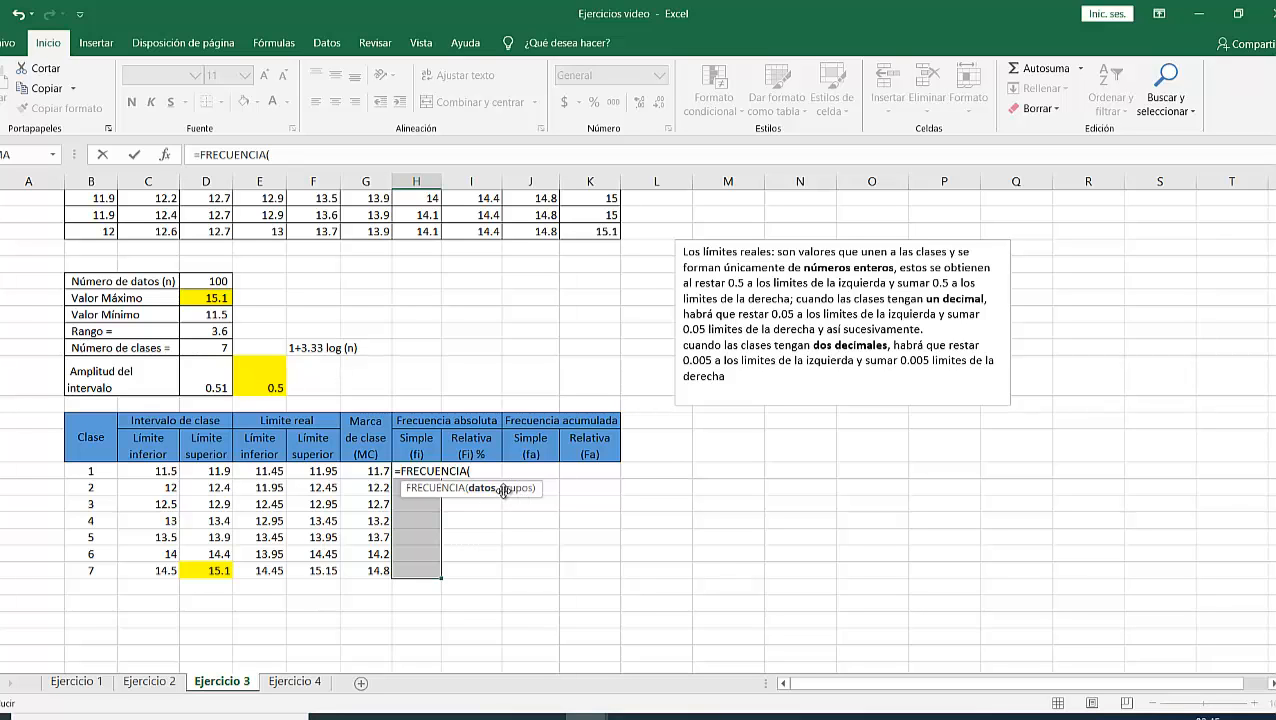
scroll(490, 556, "up", 2)
scroll(490, 556, "up", 3)
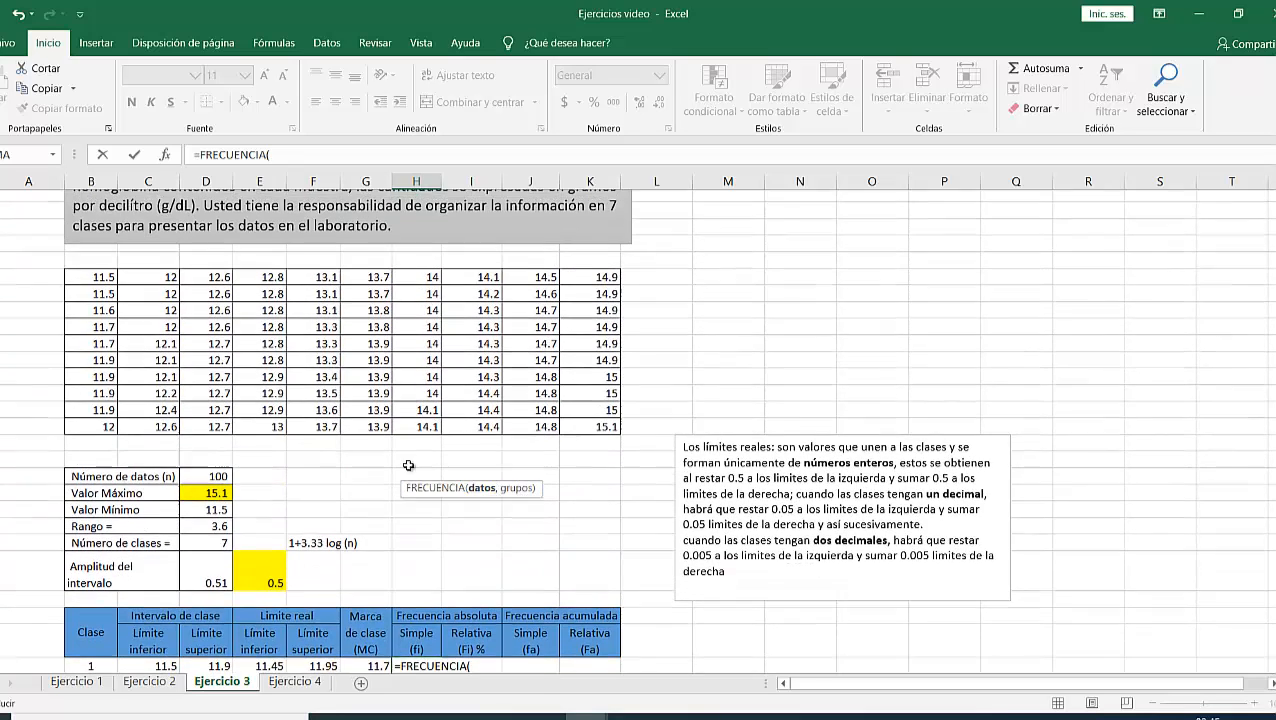
left_click_drag(80, 281, 586, 426)
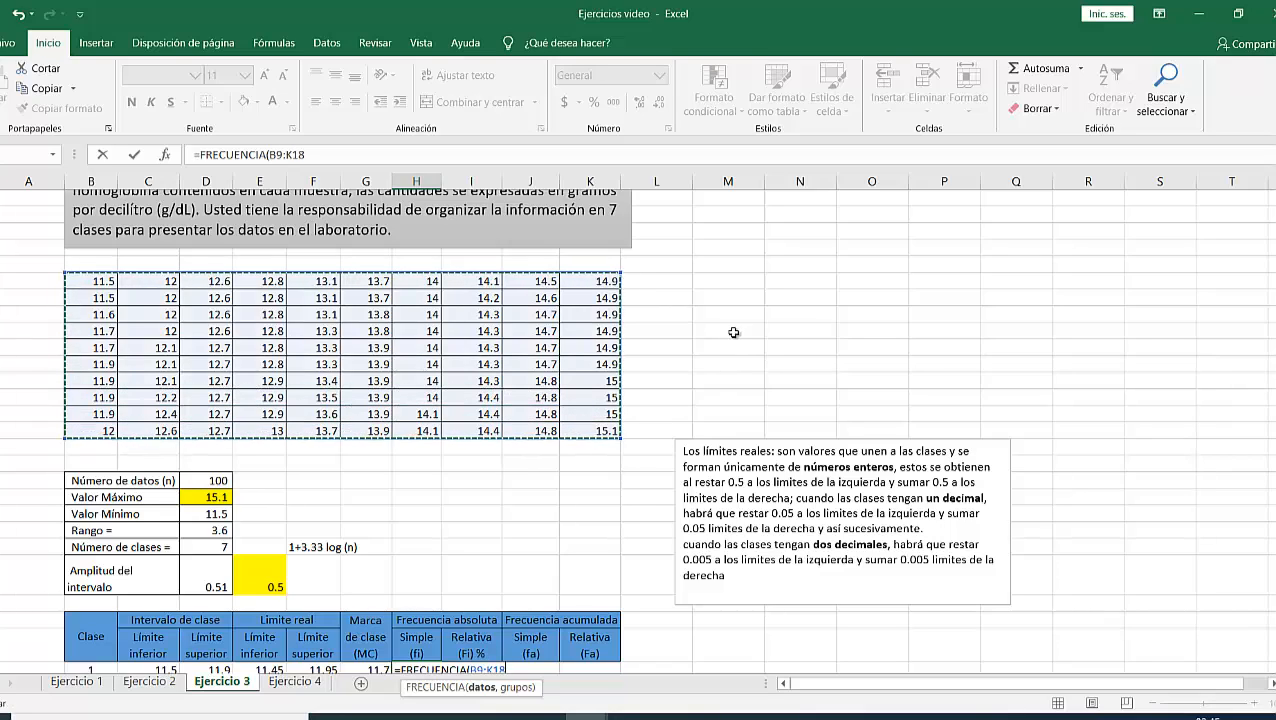
Set the upper class limits D30:D36 as the formula's grupos and enter it as an array formula
scroll(561, 483, "down", 4)
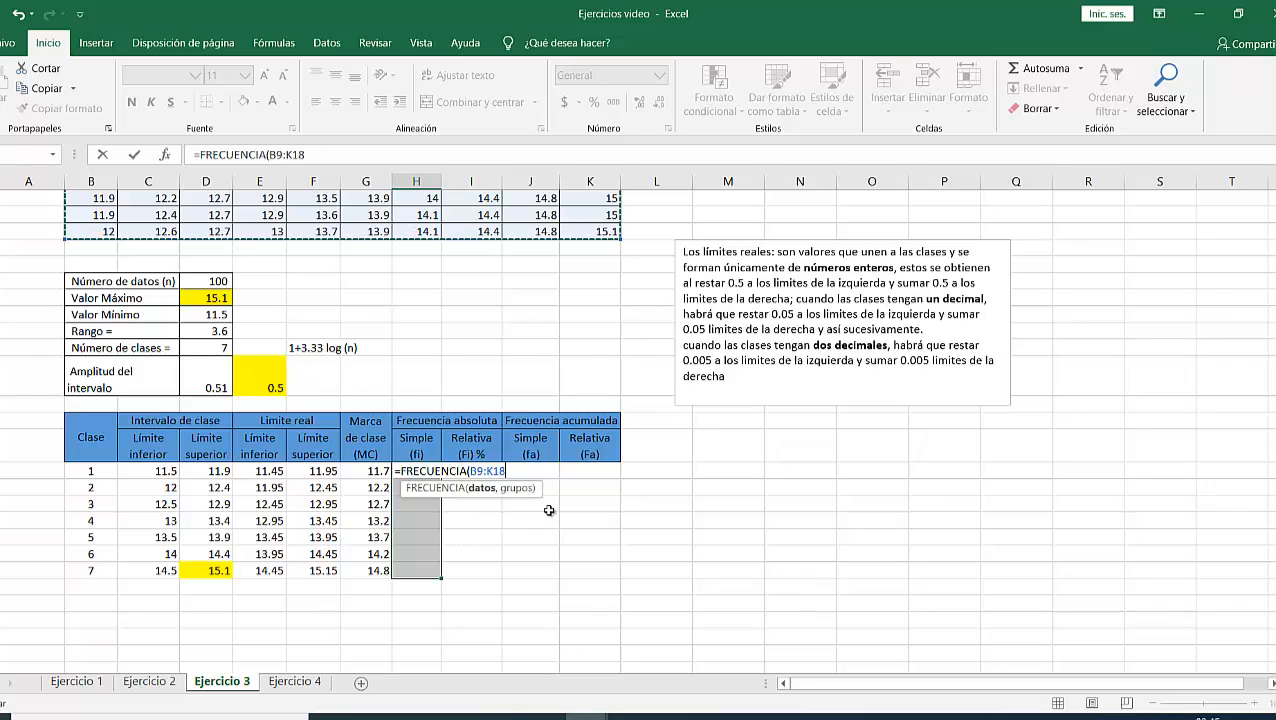
type(",")
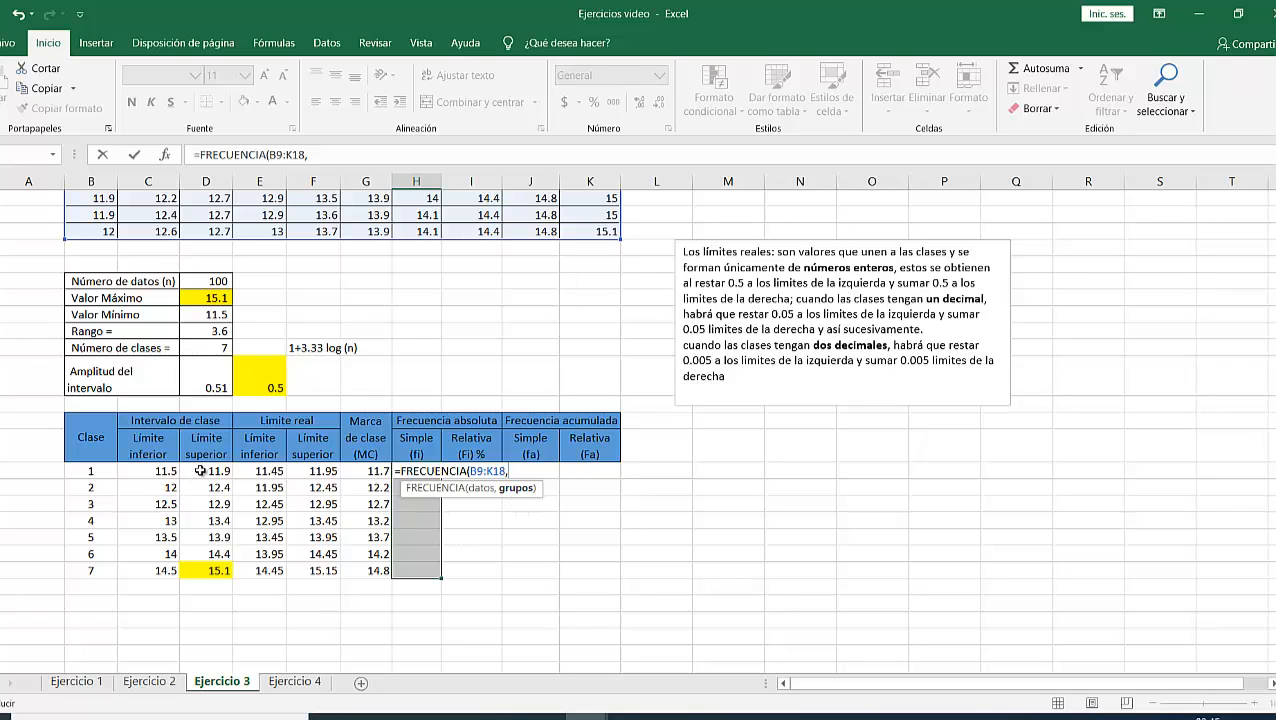
left_click_drag(201, 470, 203, 561)
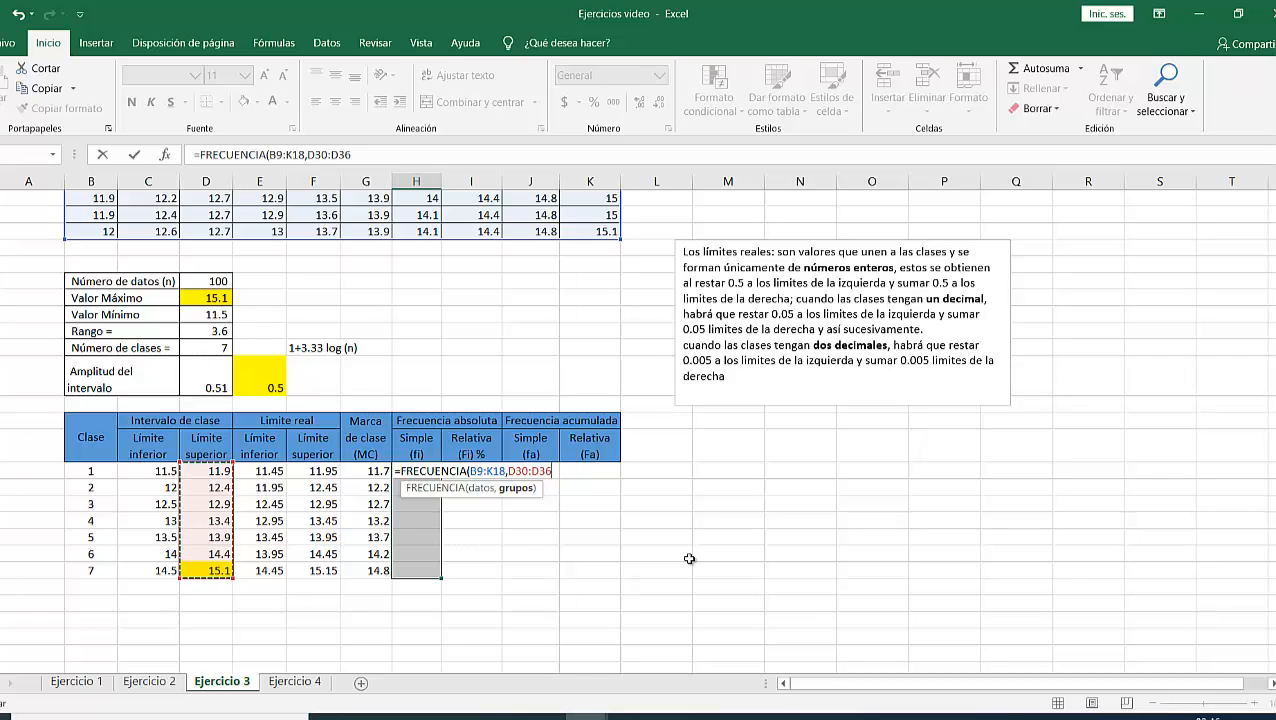
key("ctrl+shift+Return")
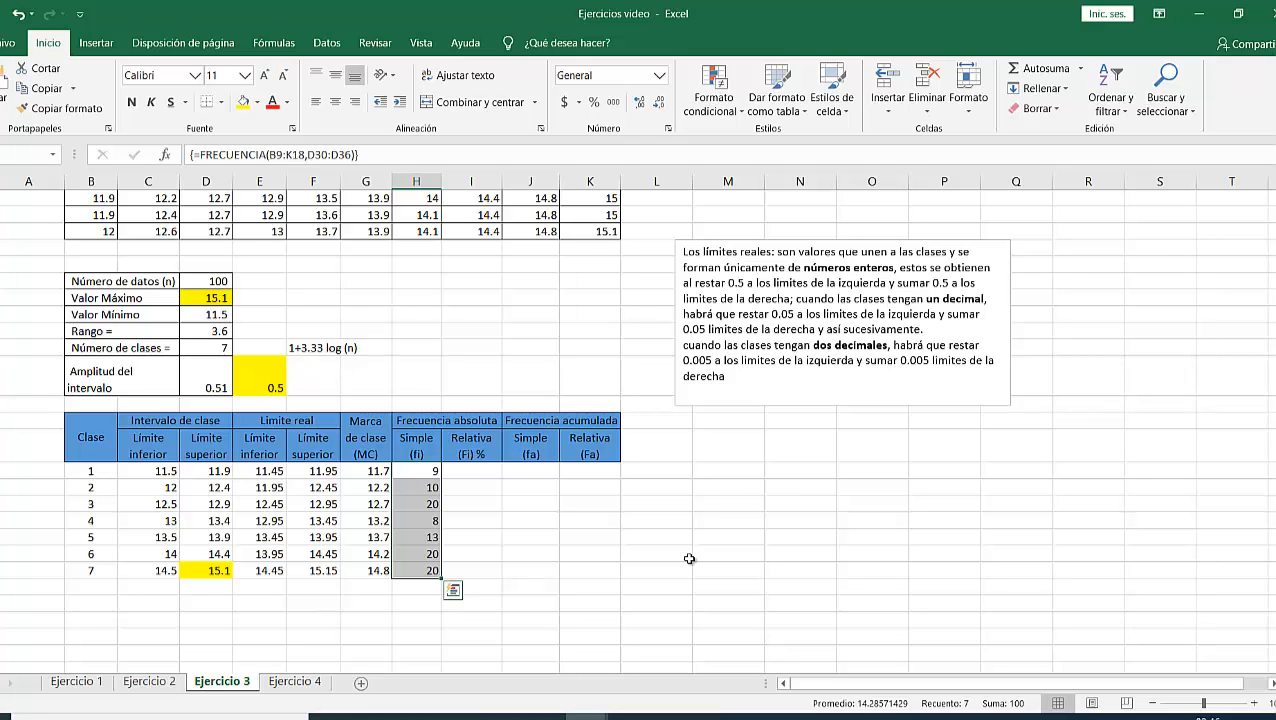
Compare the class 1 interval with its simple frequency and fill the matching samples from 11.5 to 11.9 in B9:B17 with yellow
scroll(689, 558, "up", 3)
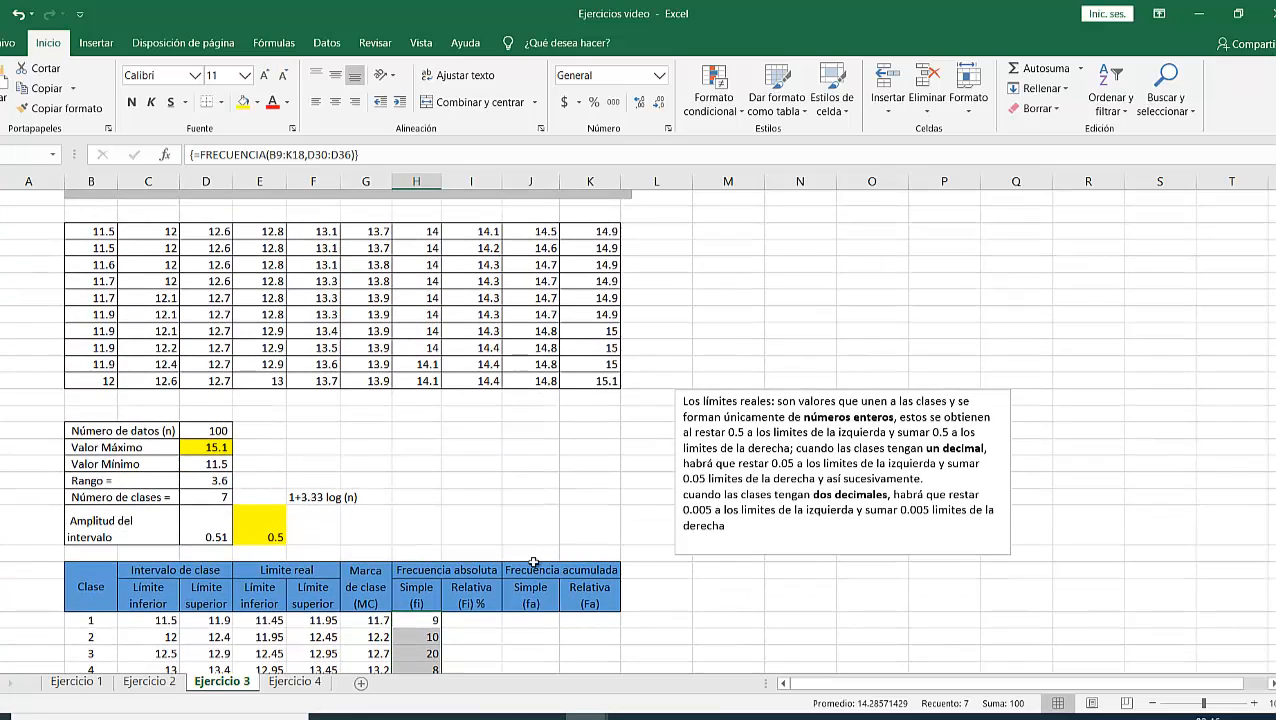
left_click(147, 619)
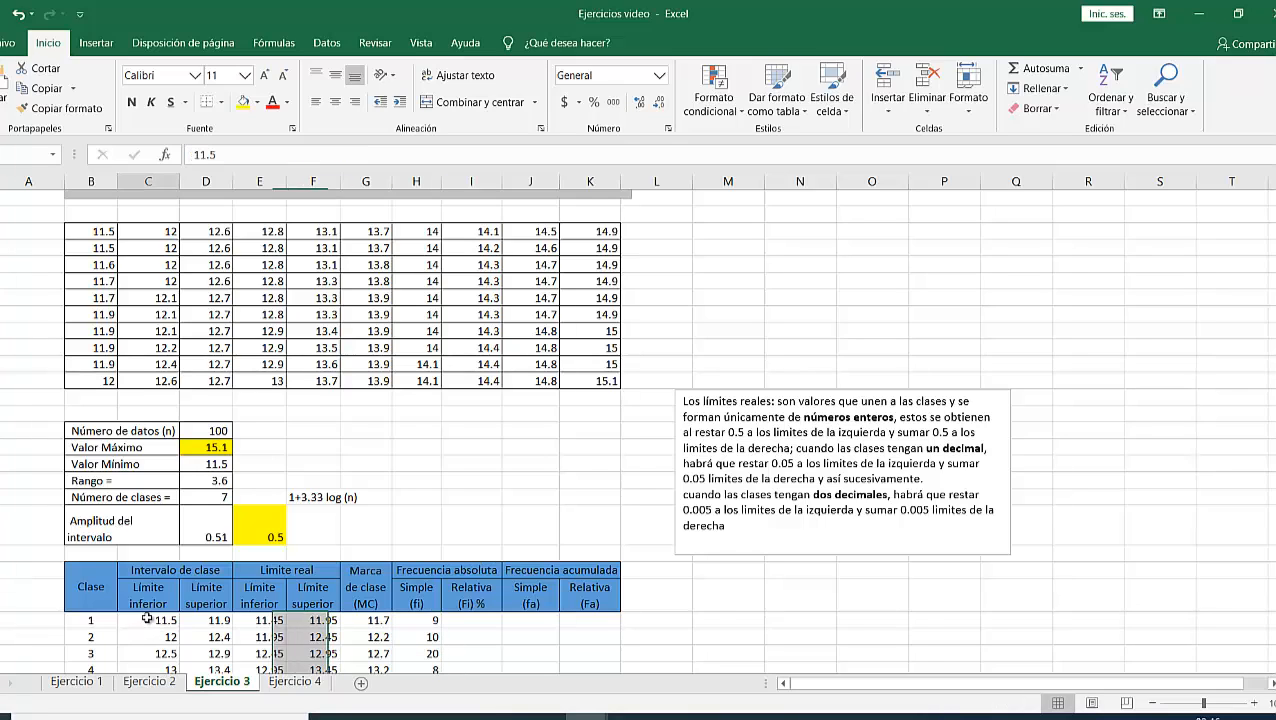
left_click_drag(147, 619, 205, 620)
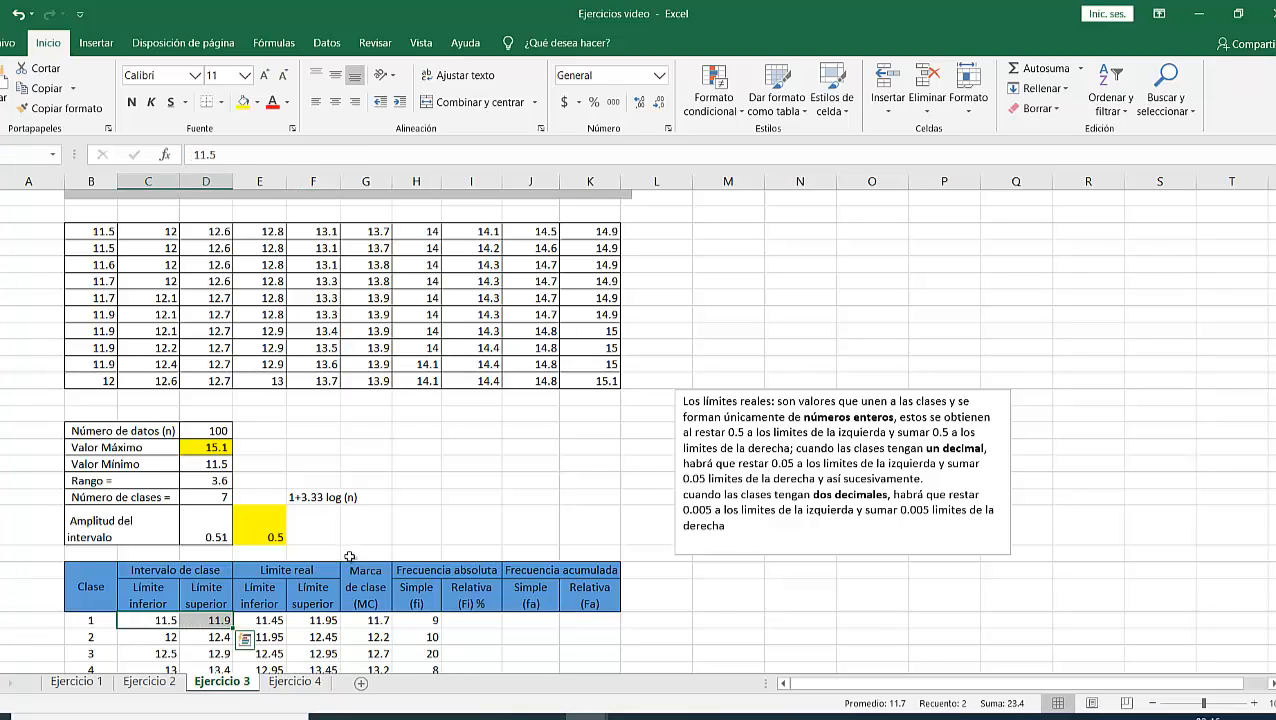
left_click(416, 621)
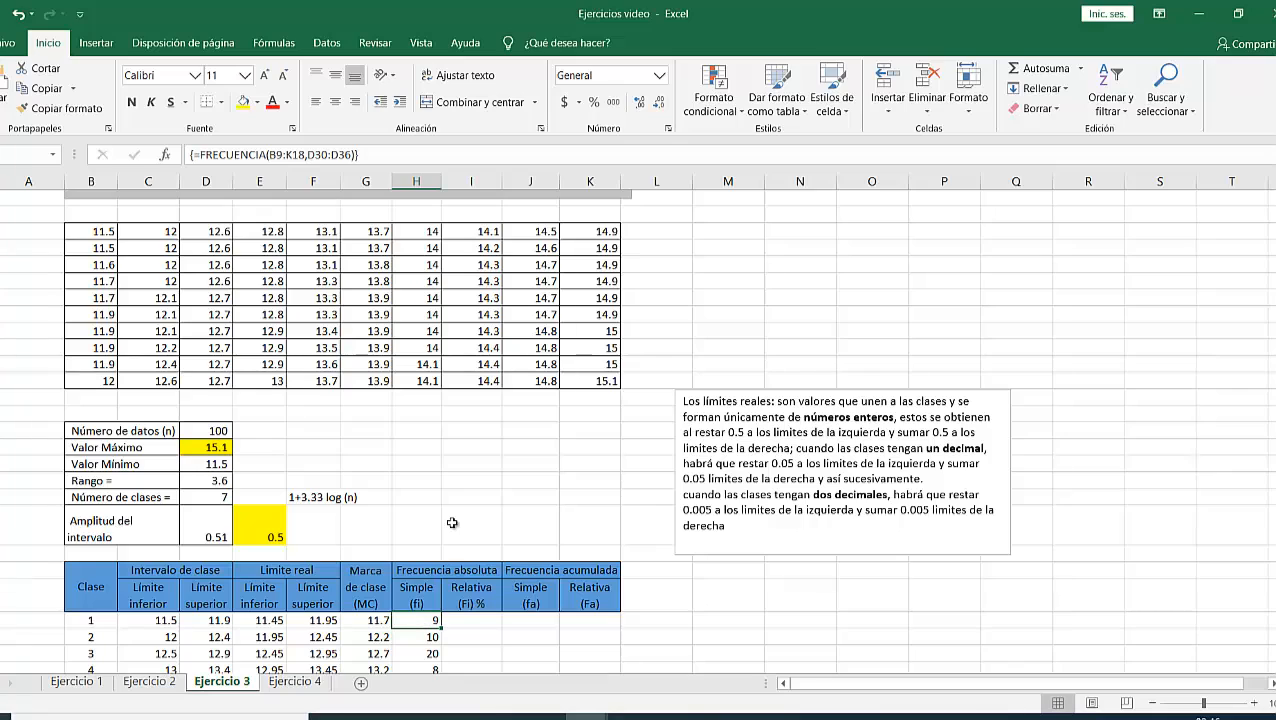
left_click_drag(86, 230, 93, 360)
left_click(243, 102)
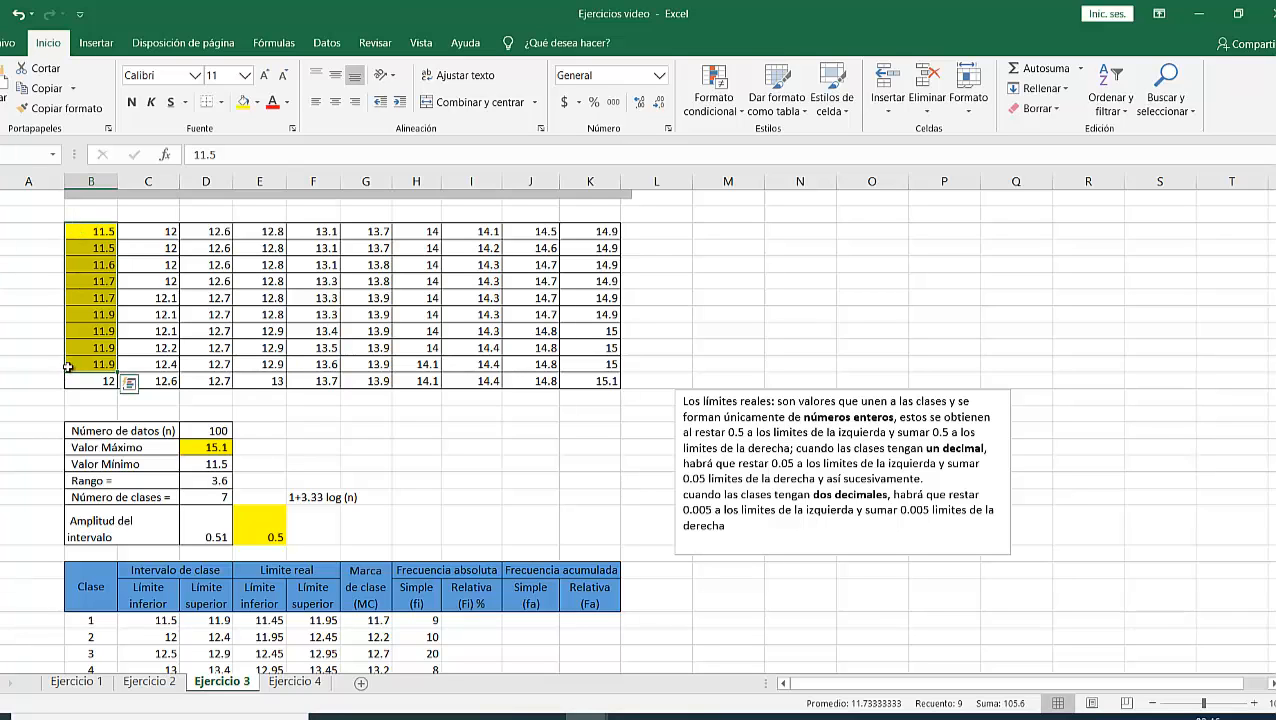
Fill class 2's Simple (fi) cell in the frequency table with the standard light green
scroll(192, 455, "down", 1)
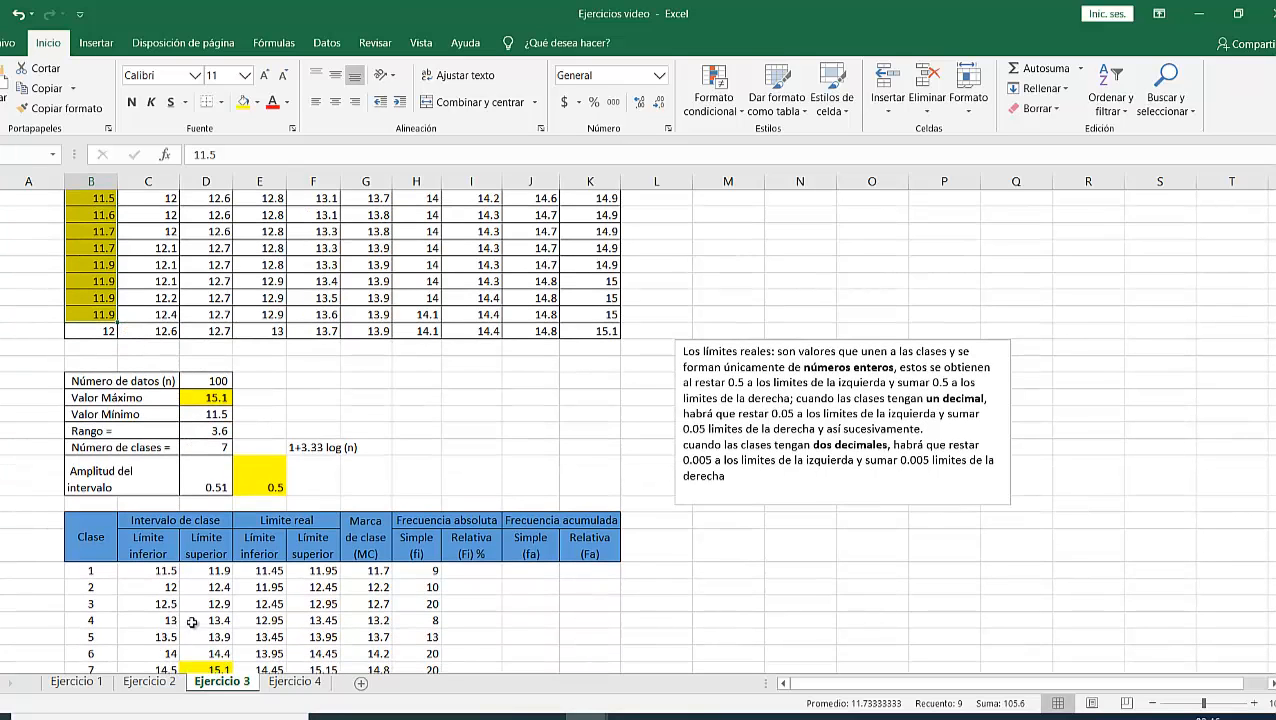
left_click(410, 586)
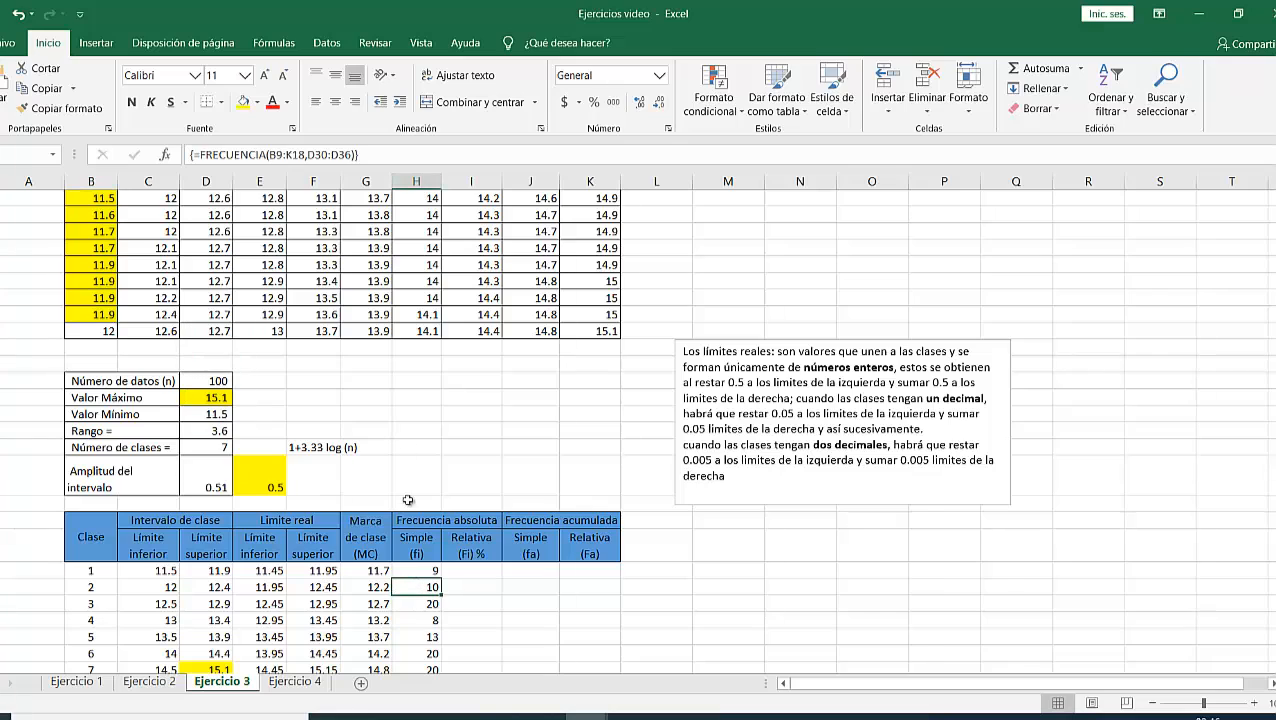
left_click(256, 104)
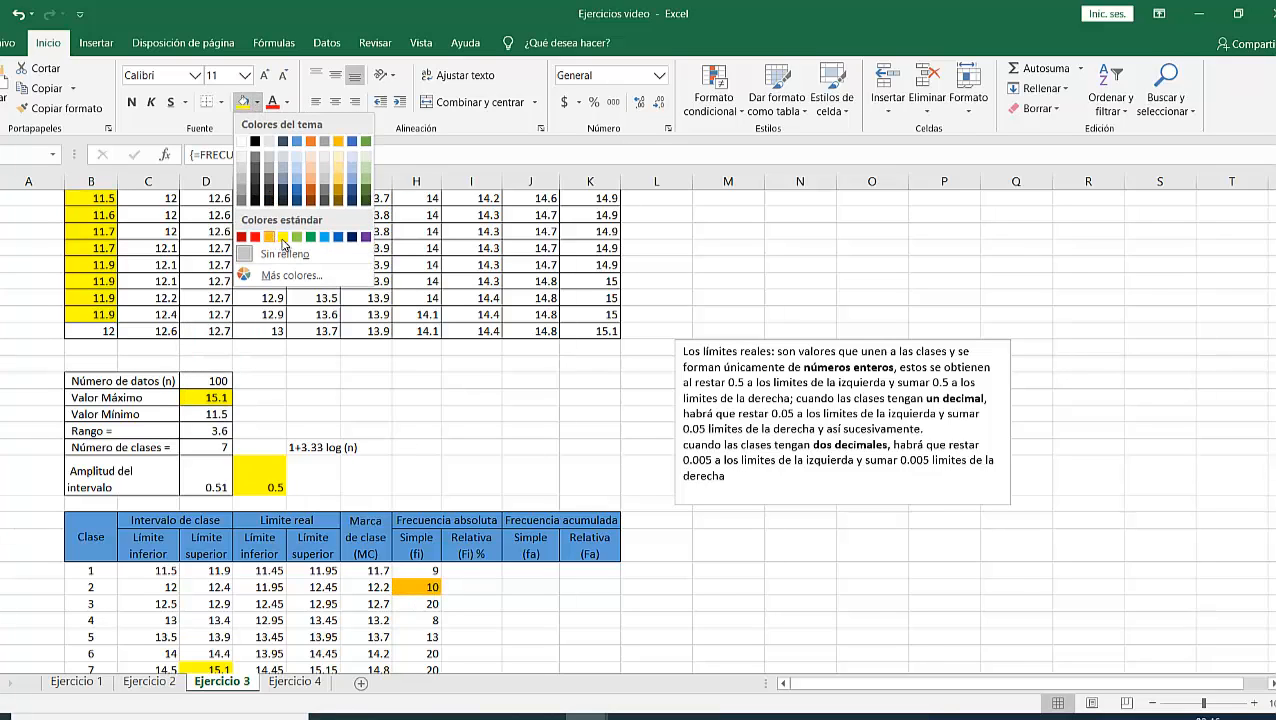
left_click(296, 240)
Fill the samples belonging to class 2, from 12 to 12.4 in B18 and C9:C17, with the same light green
left_click(95, 330)
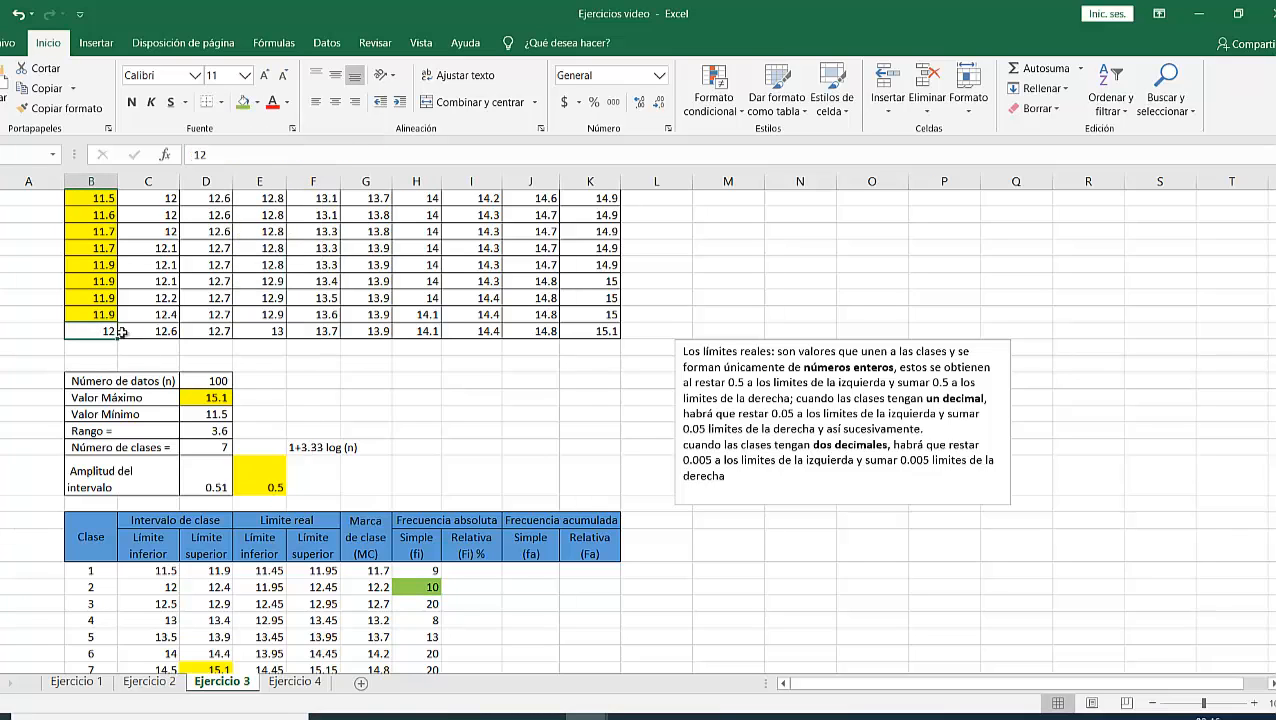
scroll(135, 334, "up", 1)
left_click(243, 102)
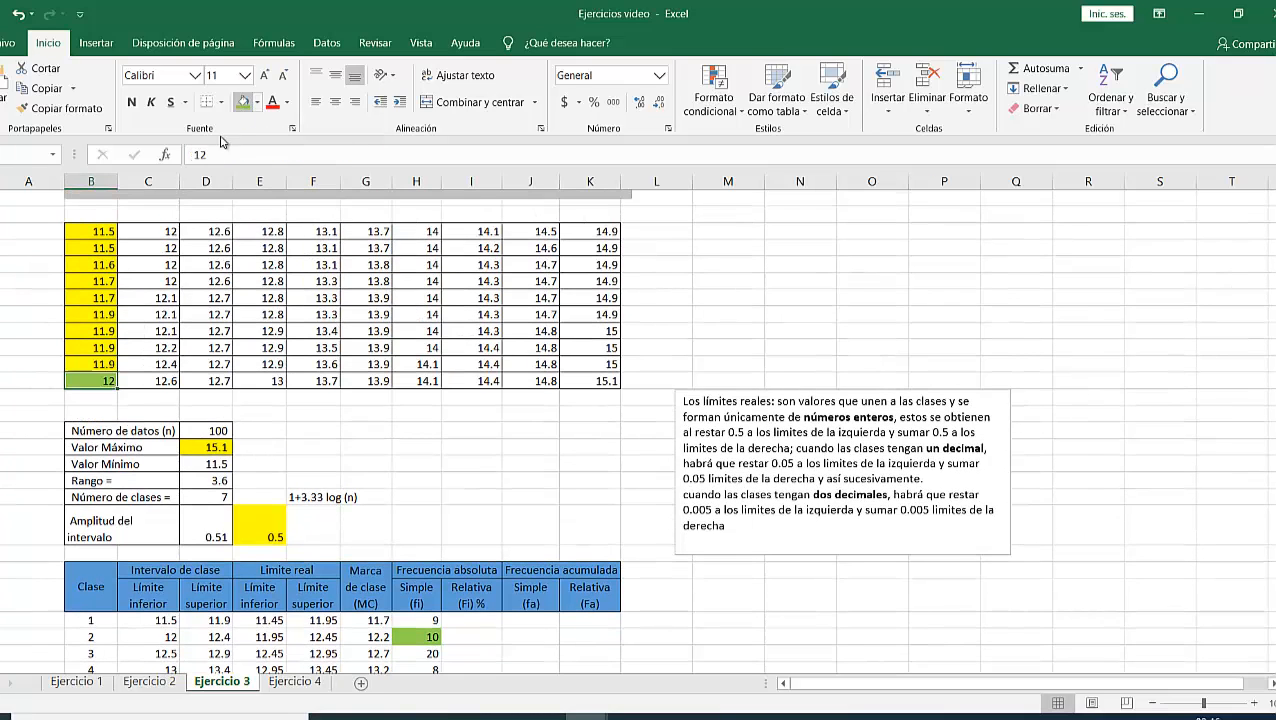
left_click(160, 232)
left_click_drag(160, 232, 162, 364)
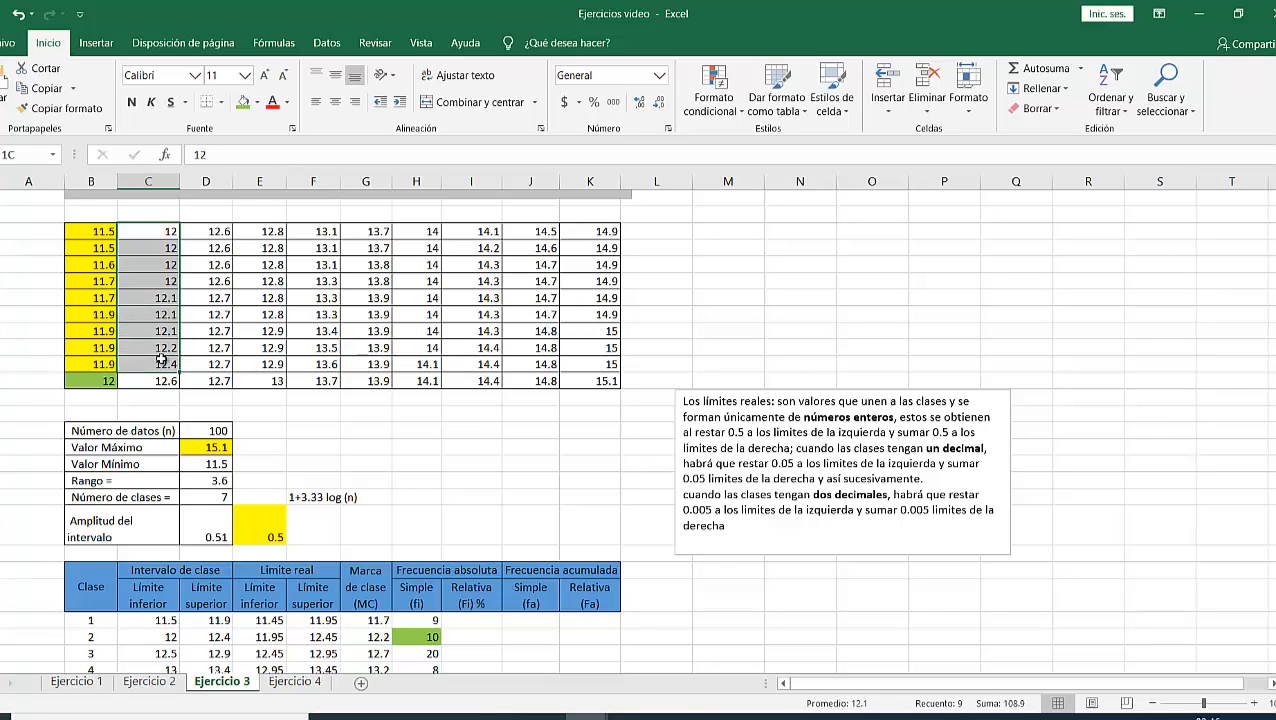
left_click(243, 102)
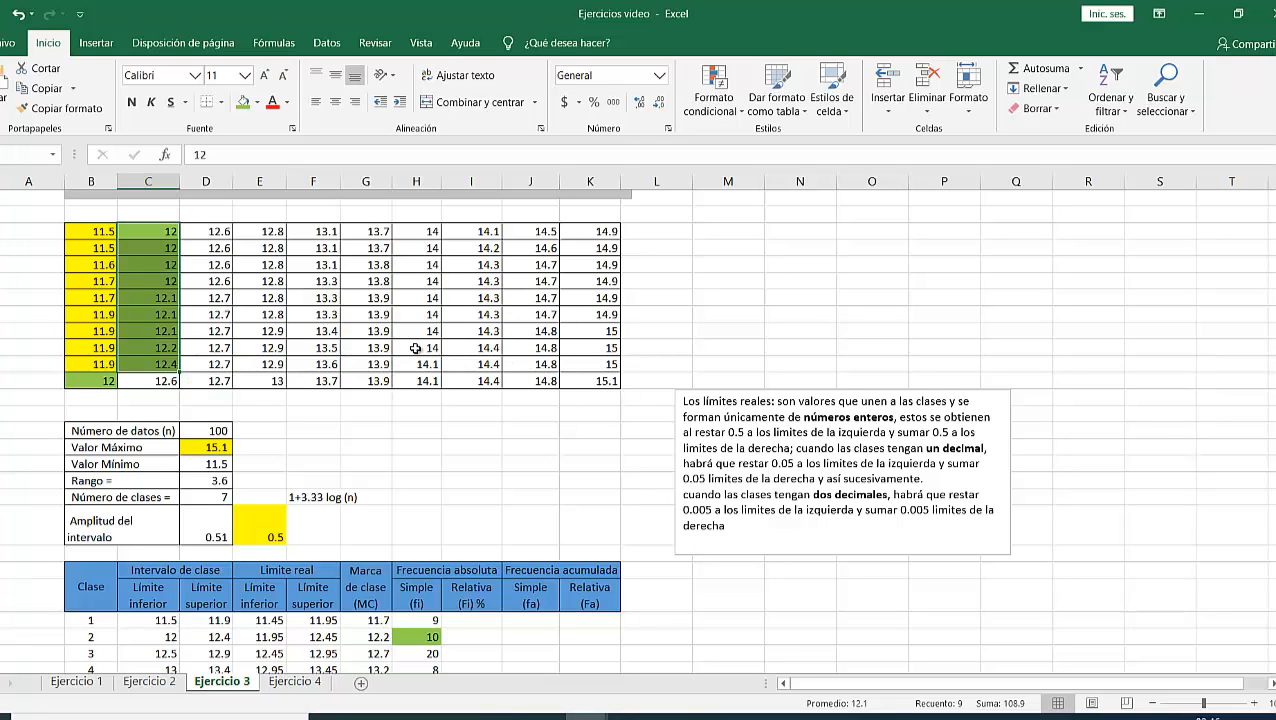
Total the Simple (fi) column below class 7 with =SUMA(H30:H36) and compare it with the sample count in the problem statement
scroll(416, 348, "down", 3)
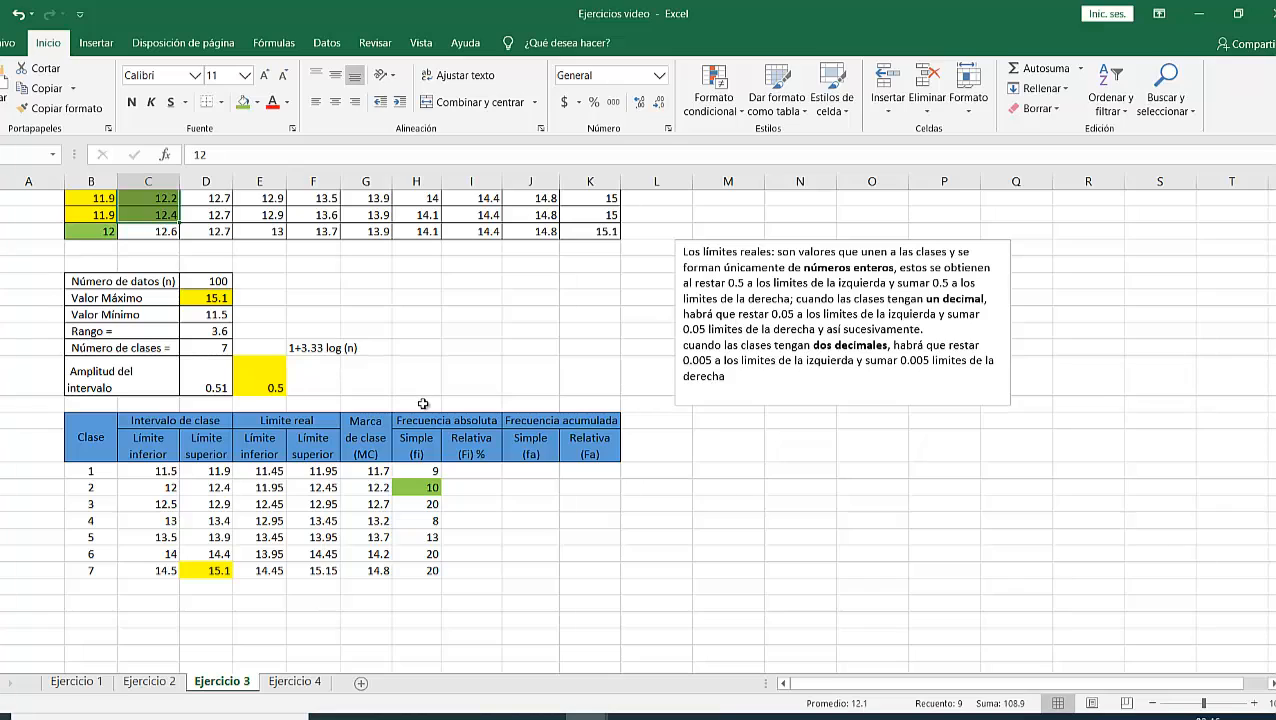
left_click(438, 588)
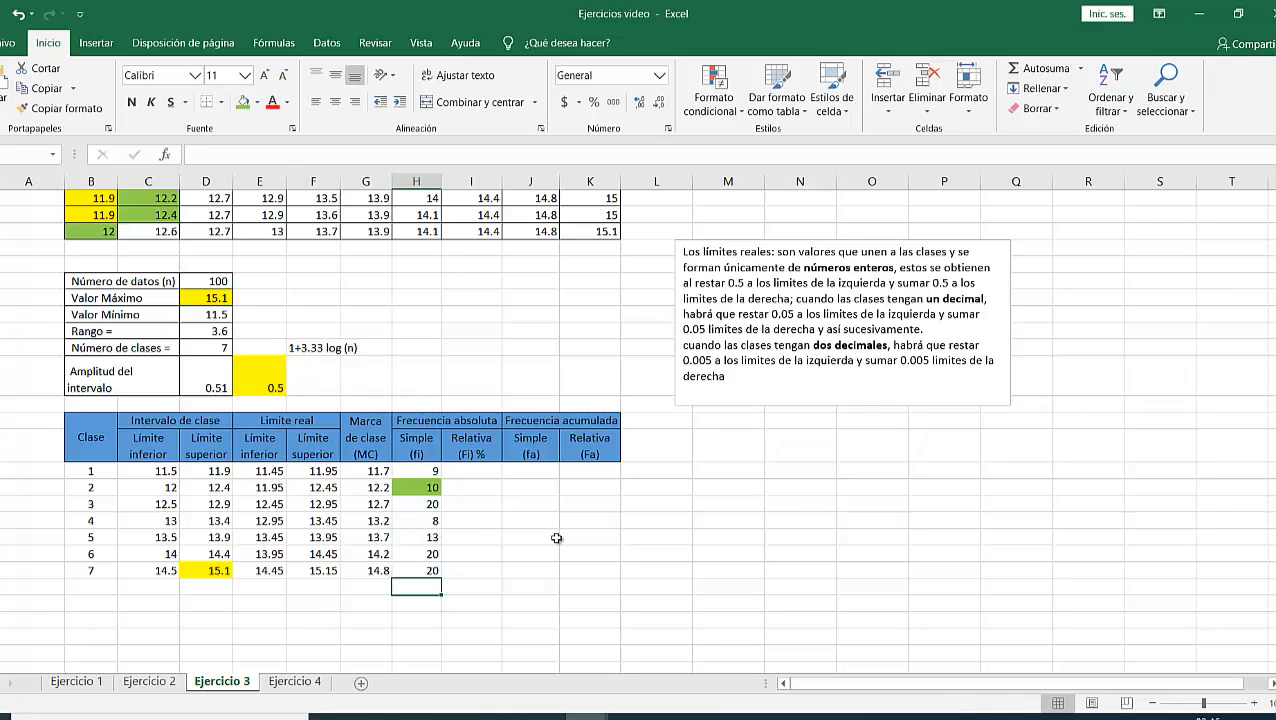
type("=")
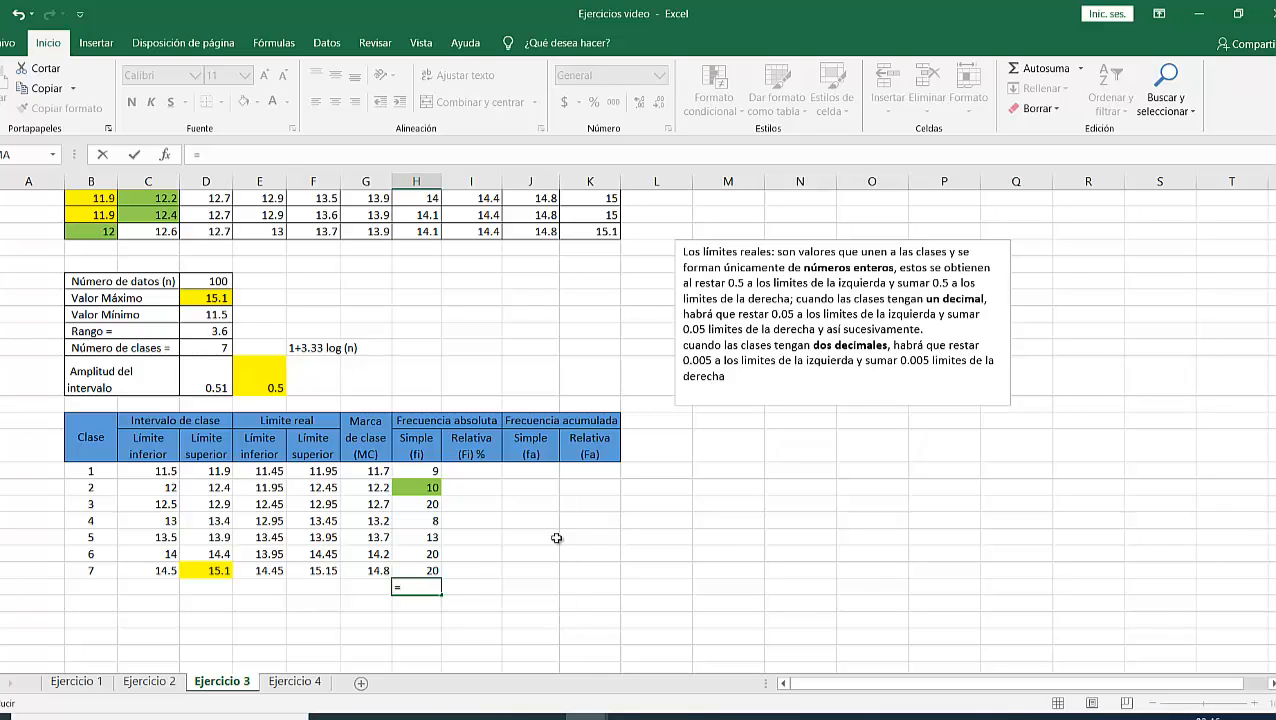
type("suma")
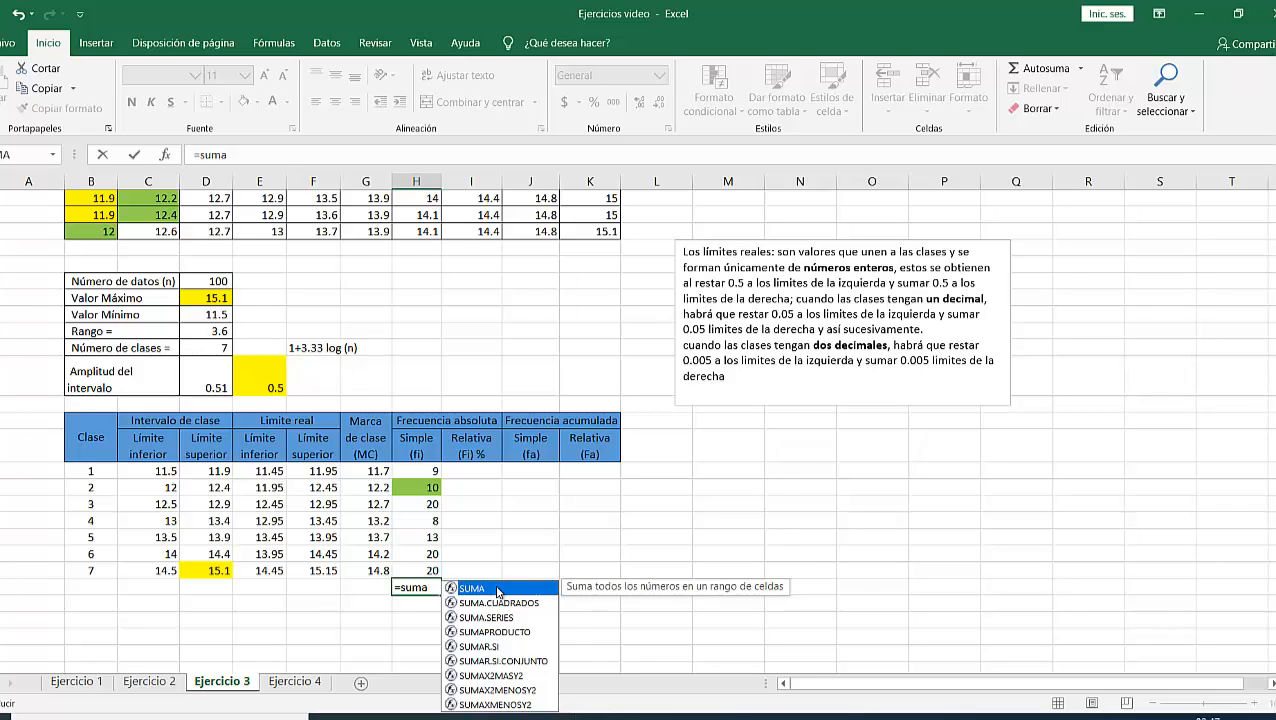
double_click(497, 591)
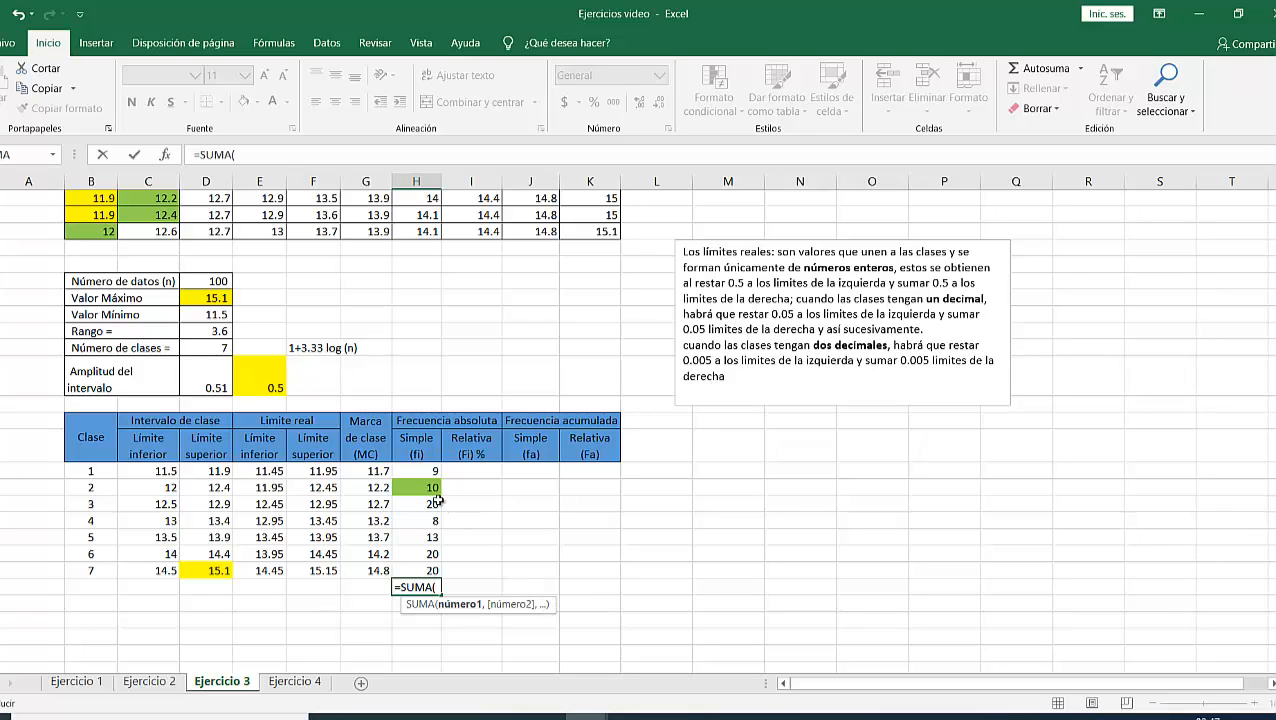
left_click_drag(422, 469, 422, 570)
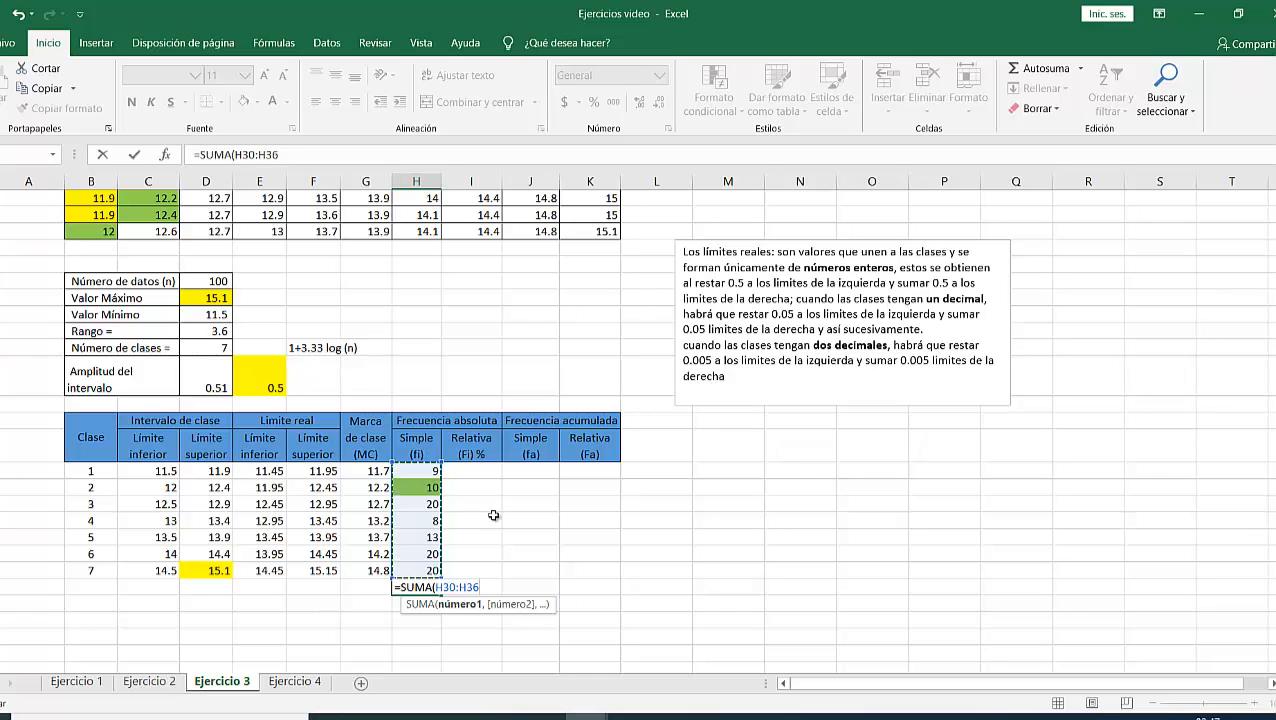
type(")")
key("Return")
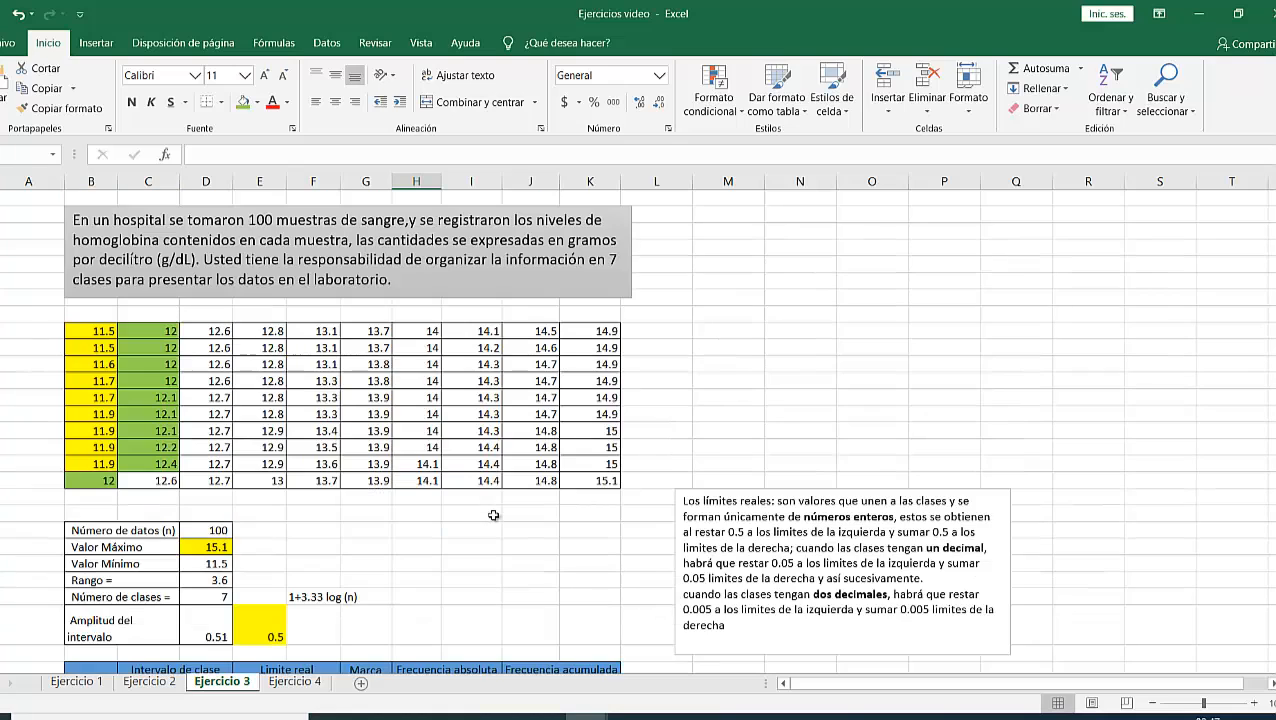
scroll(493, 515, "up", 5)
left_click(271, 219)
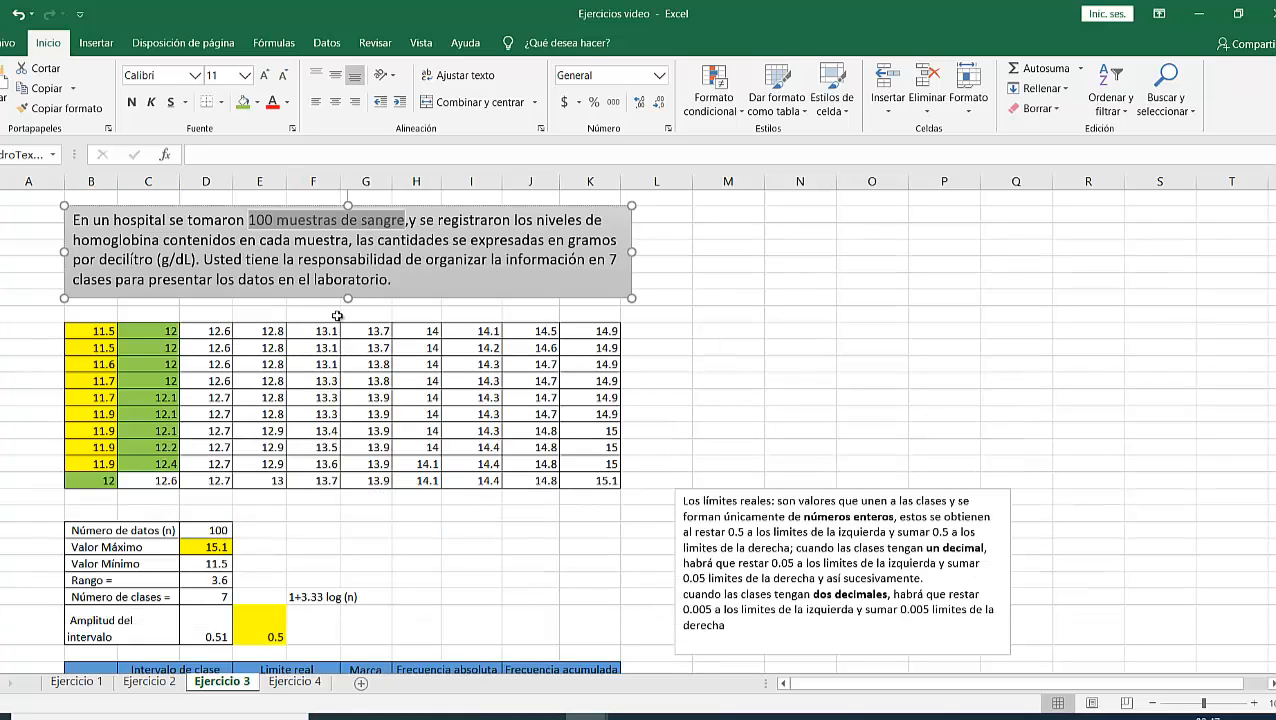
scroll(339, 265, "down", 4)
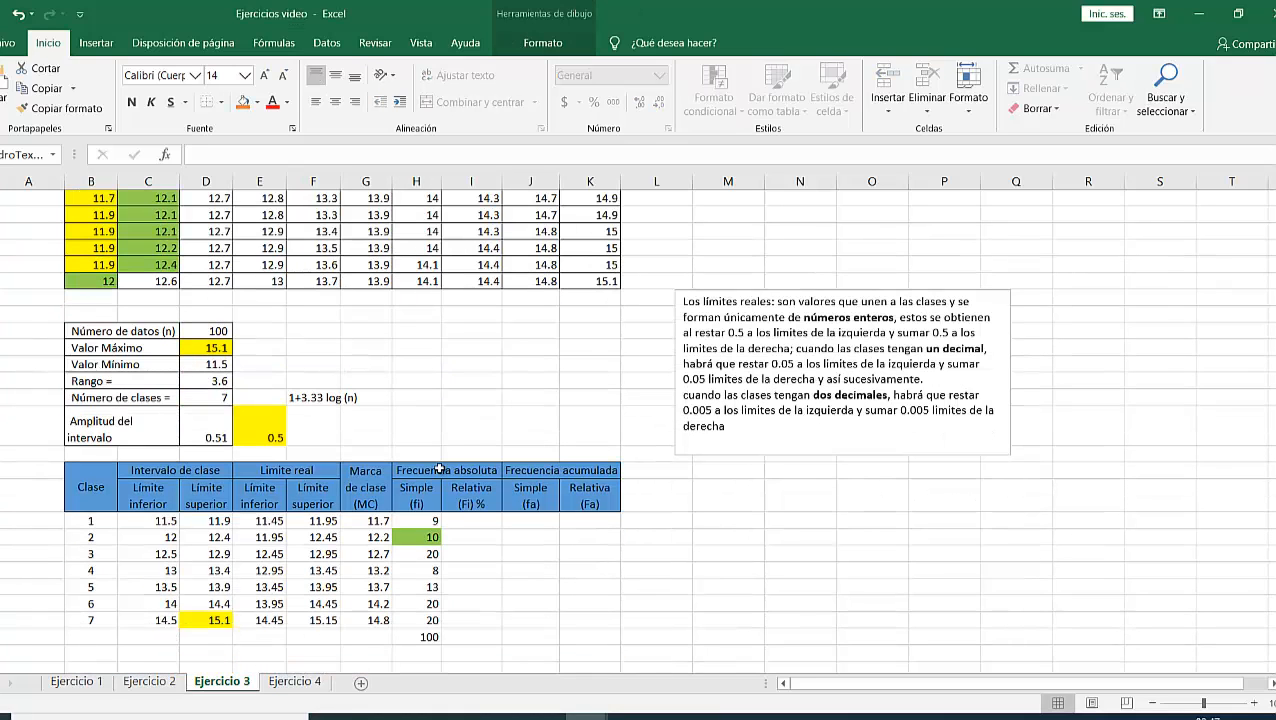
Calculate the Relativa (Fi) % of class 1 as =H30/100 and fill it down through class 7
left_click(485, 506)
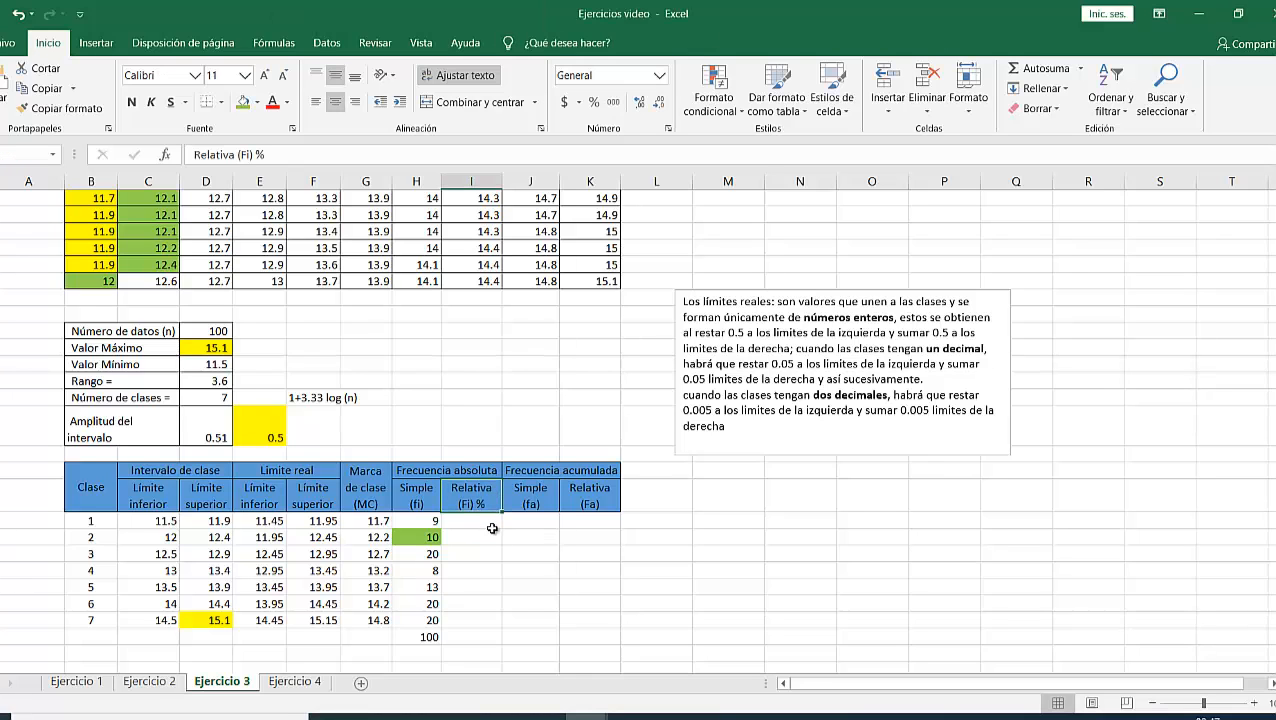
scroll(492, 528, "down", 1)
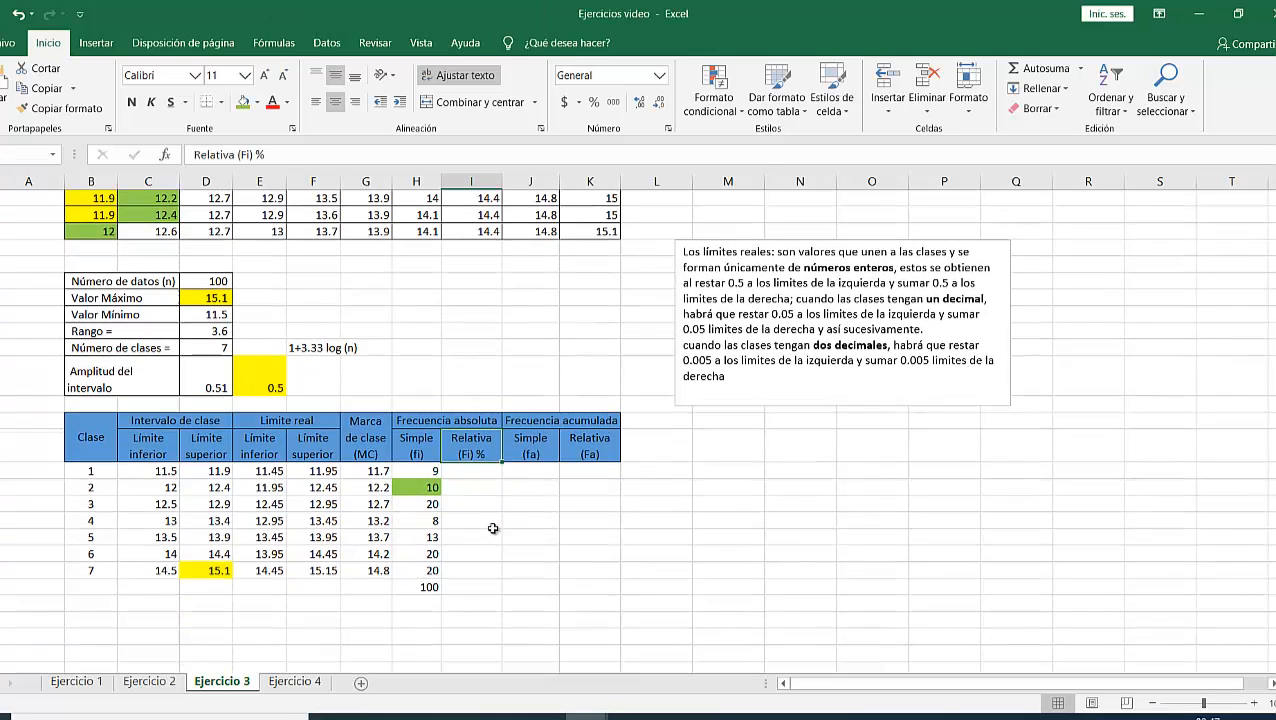
left_click(483, 475)
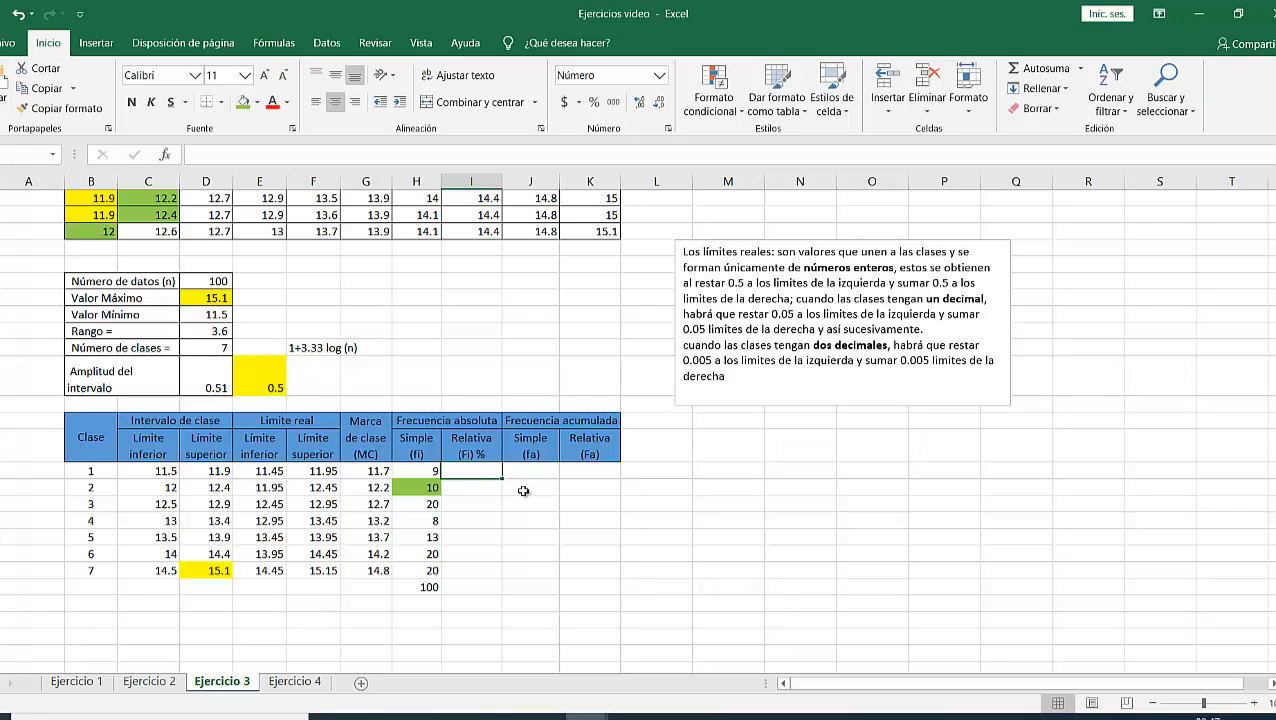
type("=")
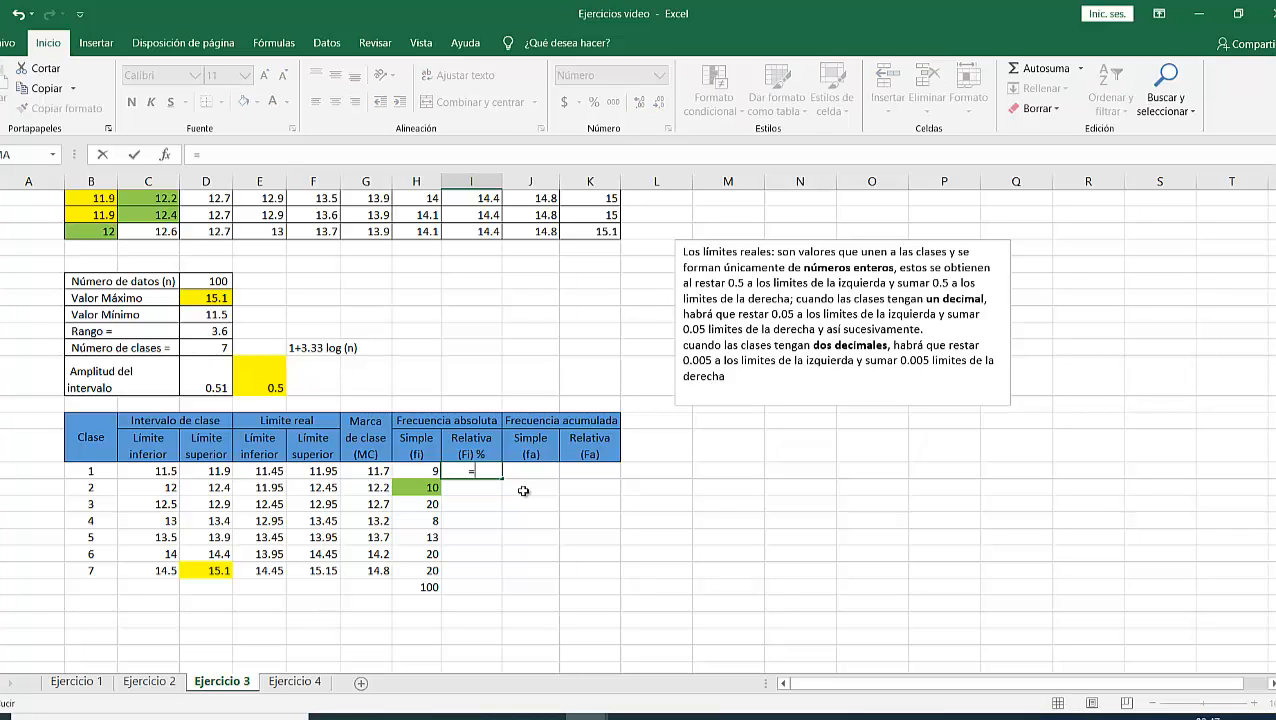
left_click(418, 468)
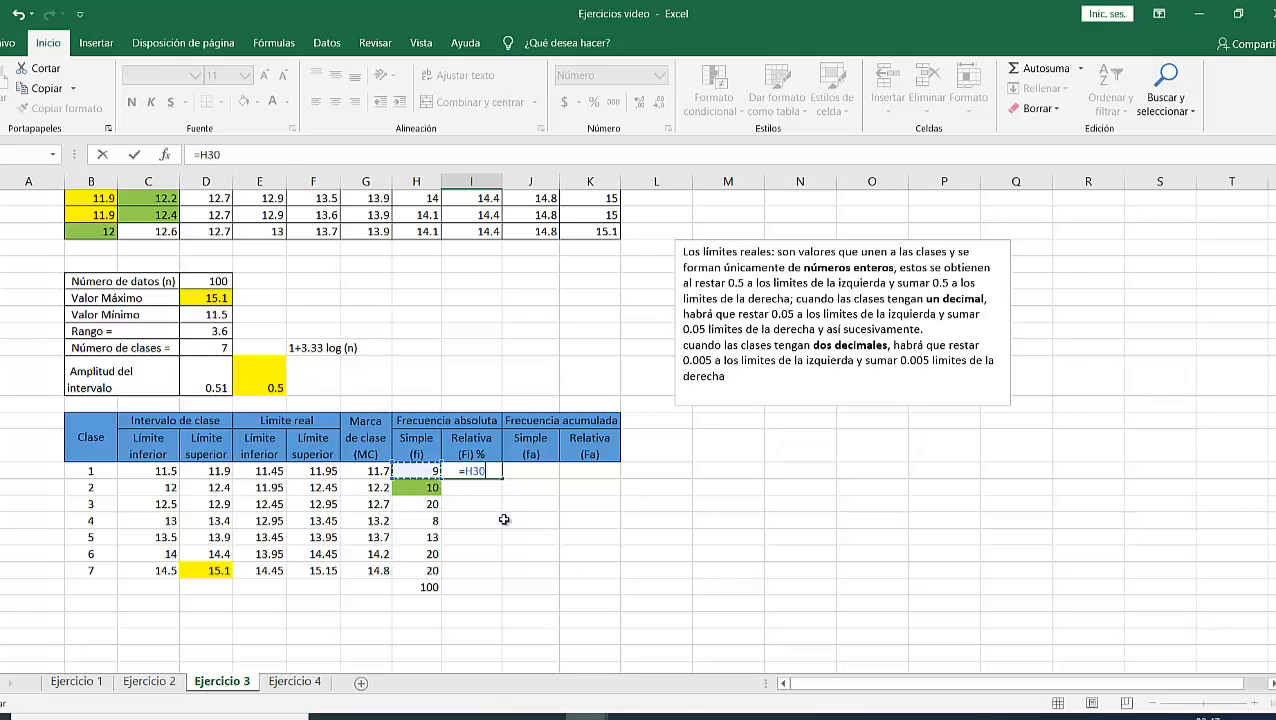
type("/100")
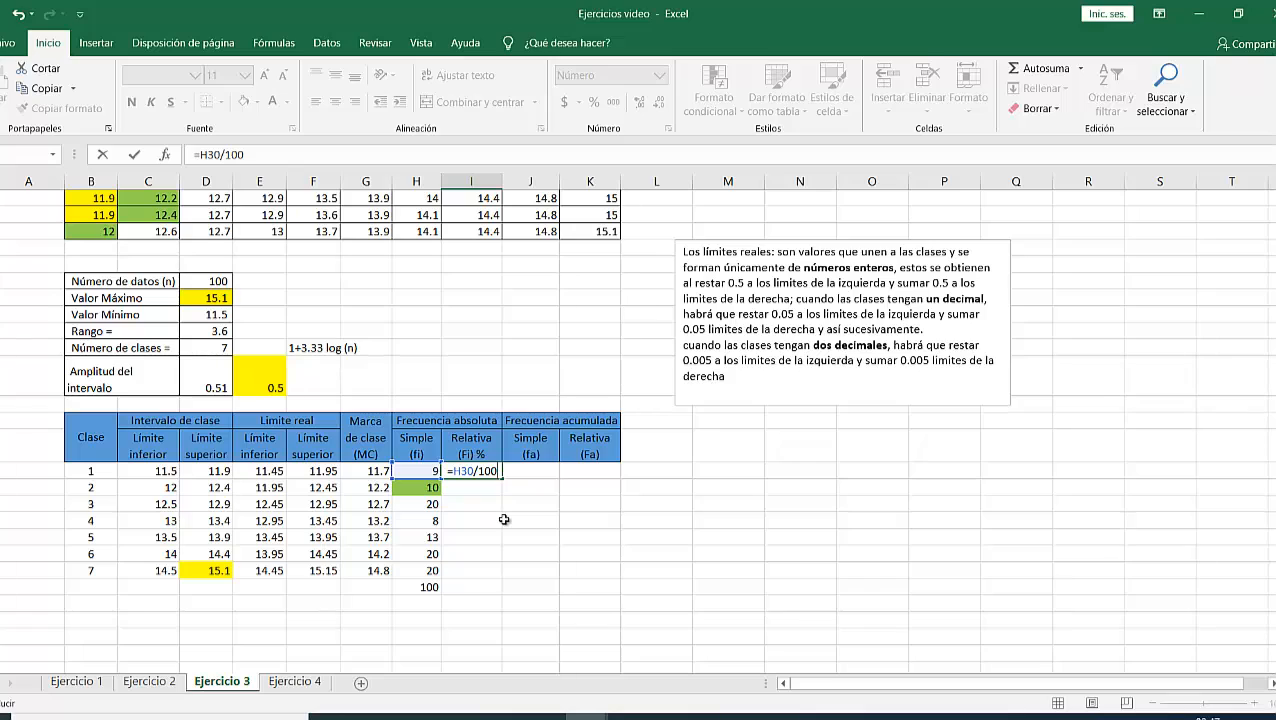
key("Return")
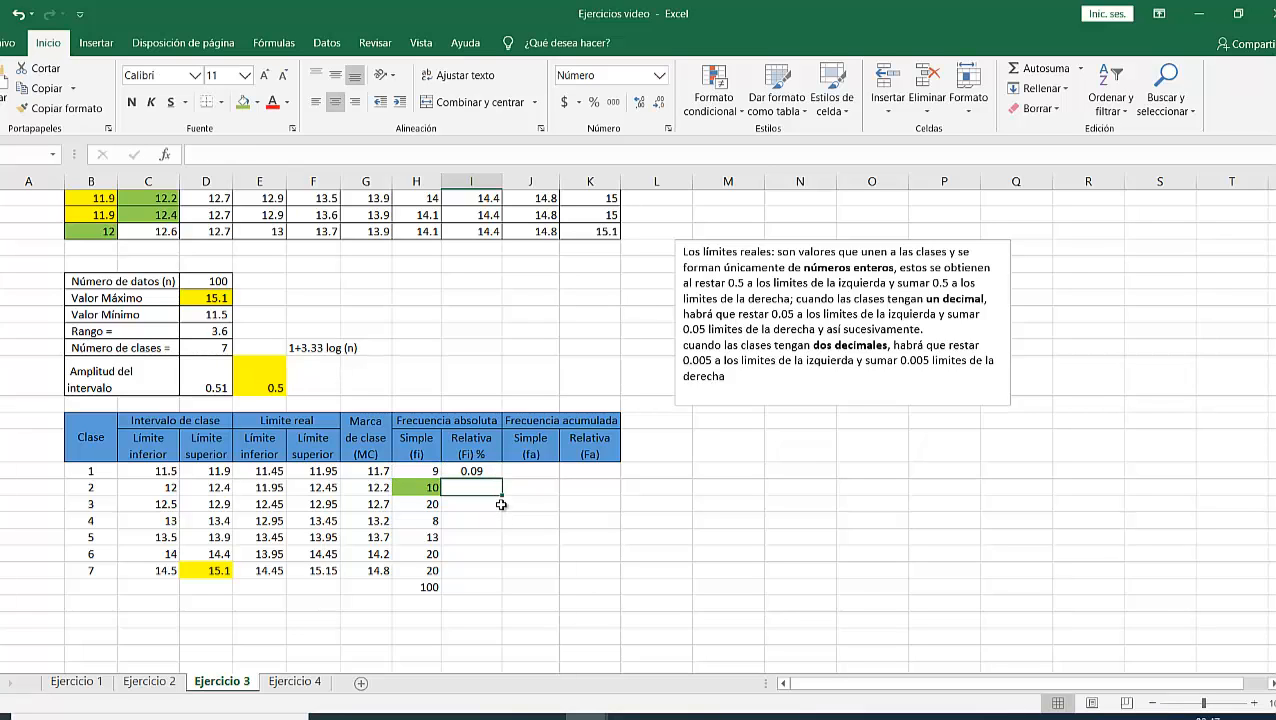
left_click(490, 472)
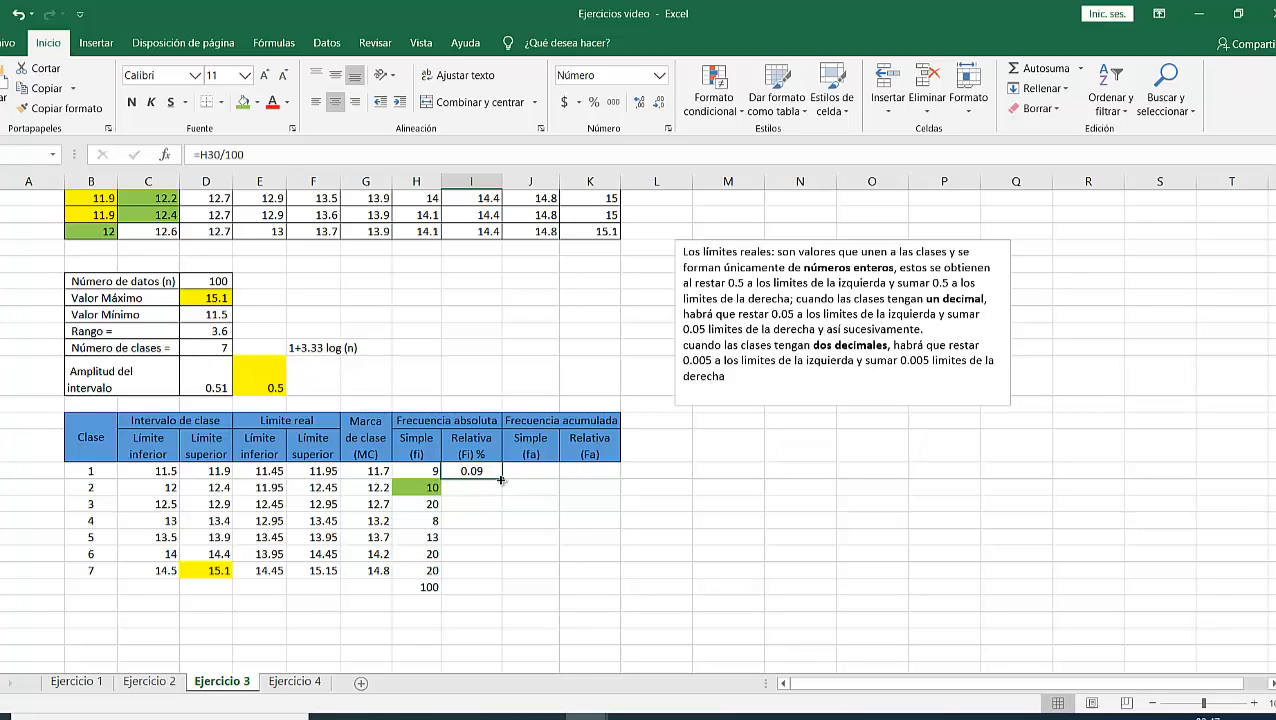
left_click_drag(503, 482, 500, 582)
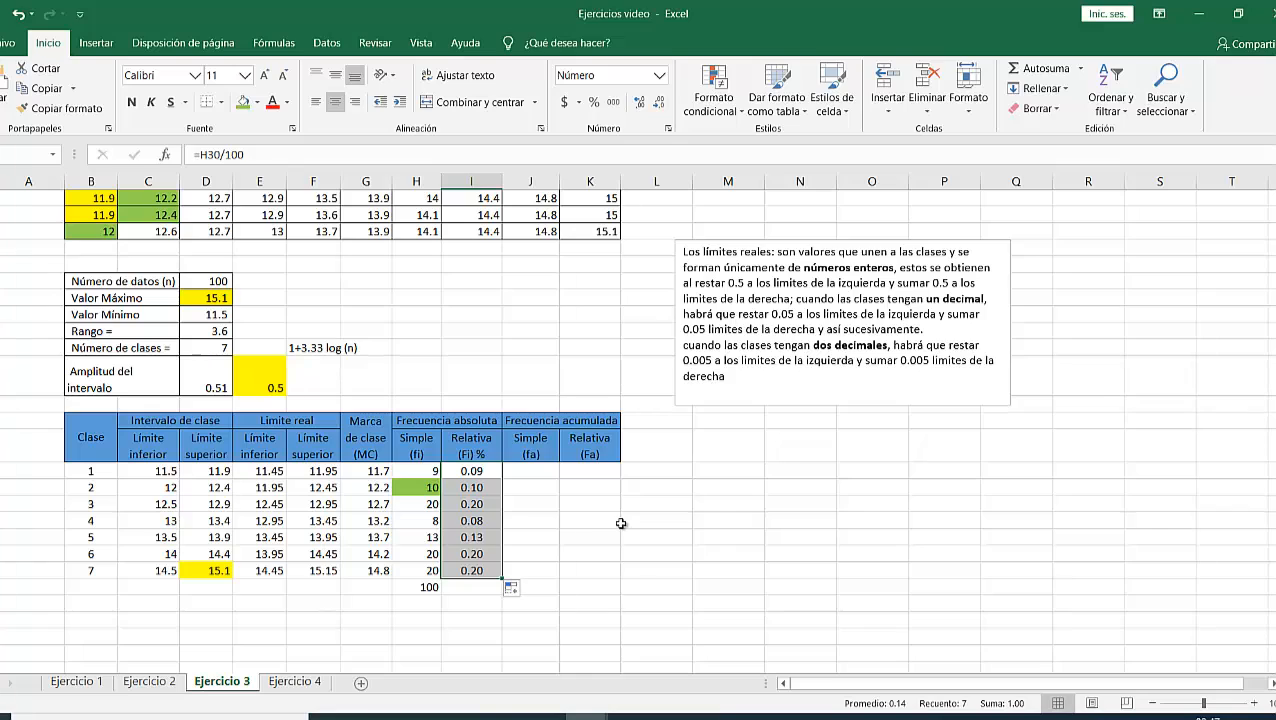
left_click(563, 651)
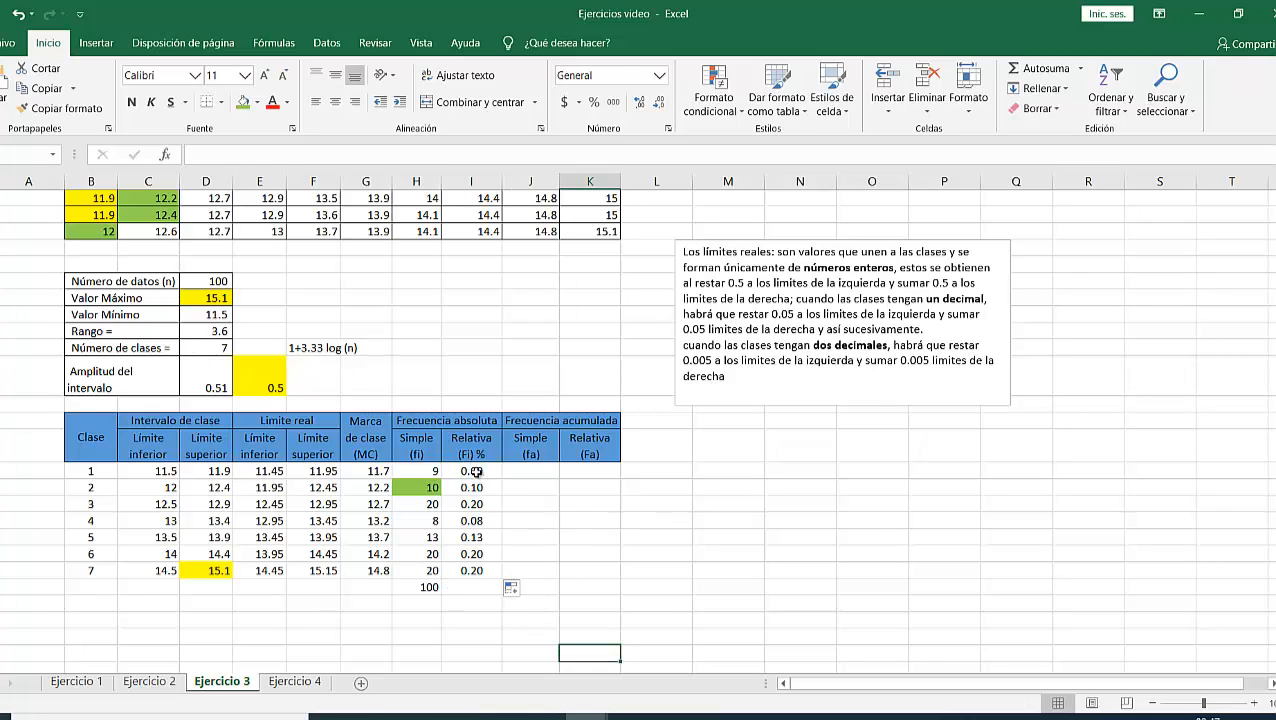
Format the Relativa (Fi) % values of classes 1 to 7 as Porcentaje
left_click_drag(477, 471, 479, 570)
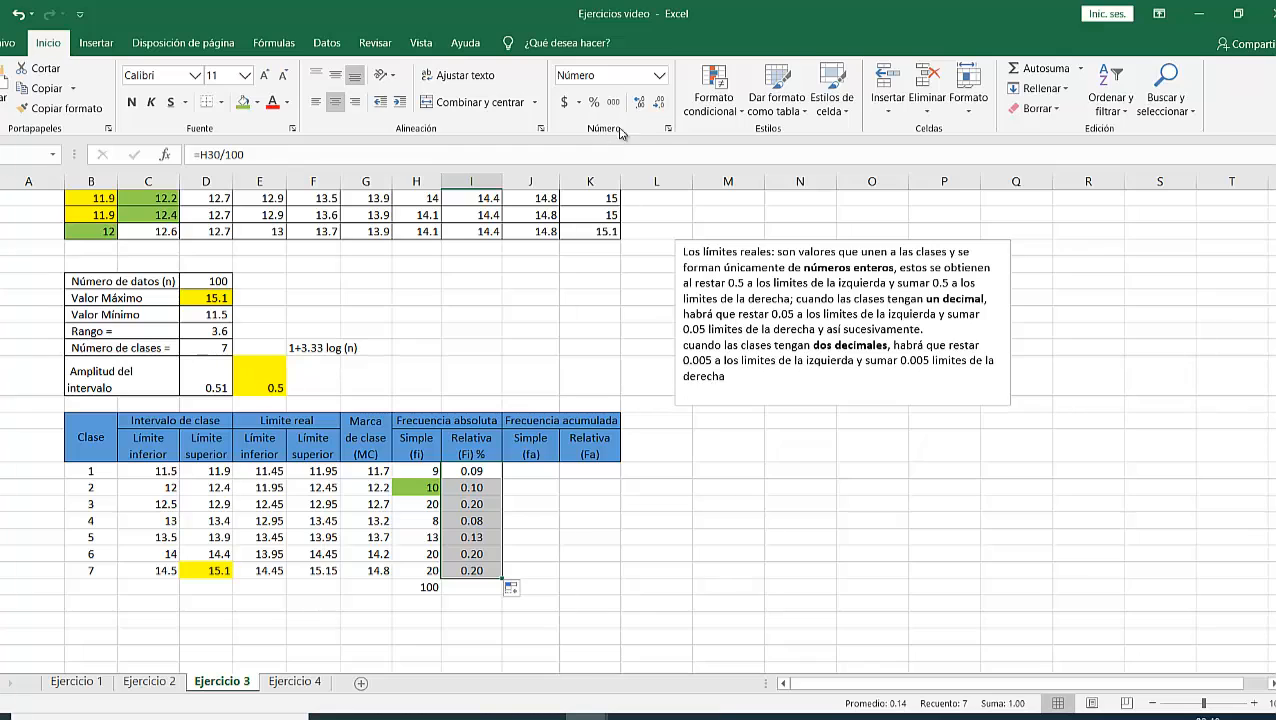
left_click(660, 76)
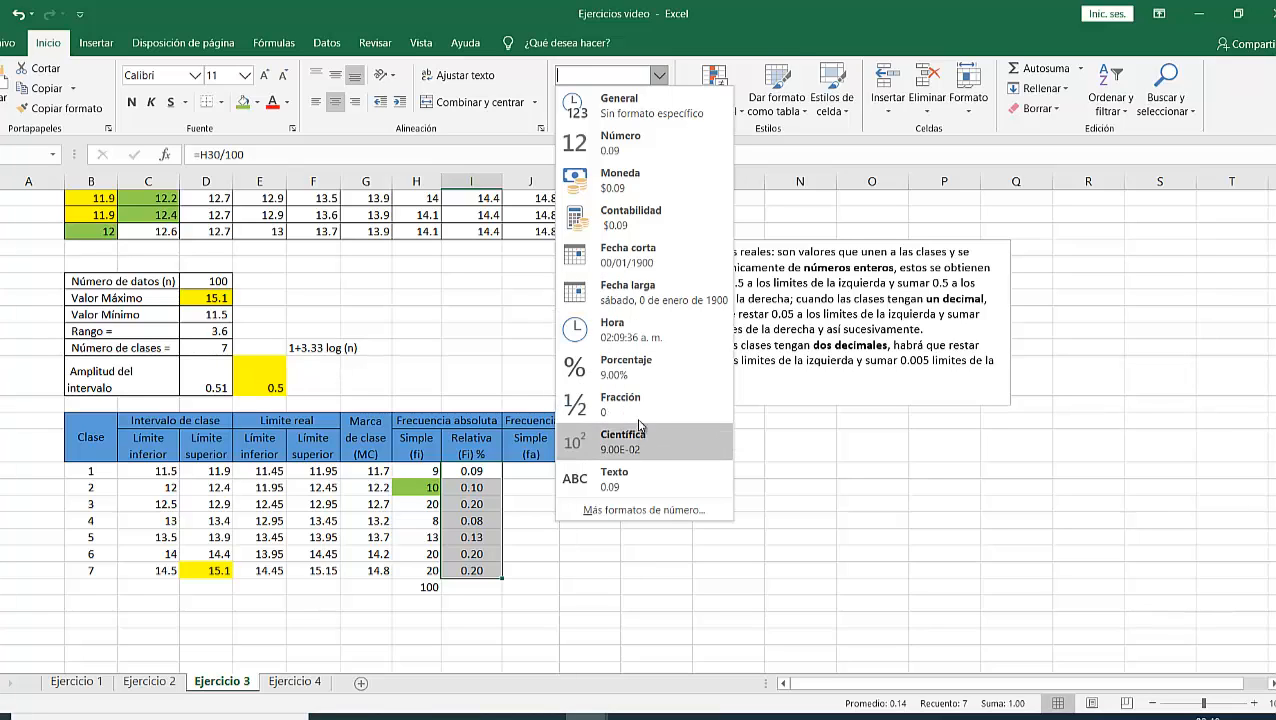
left_click(607, 369)
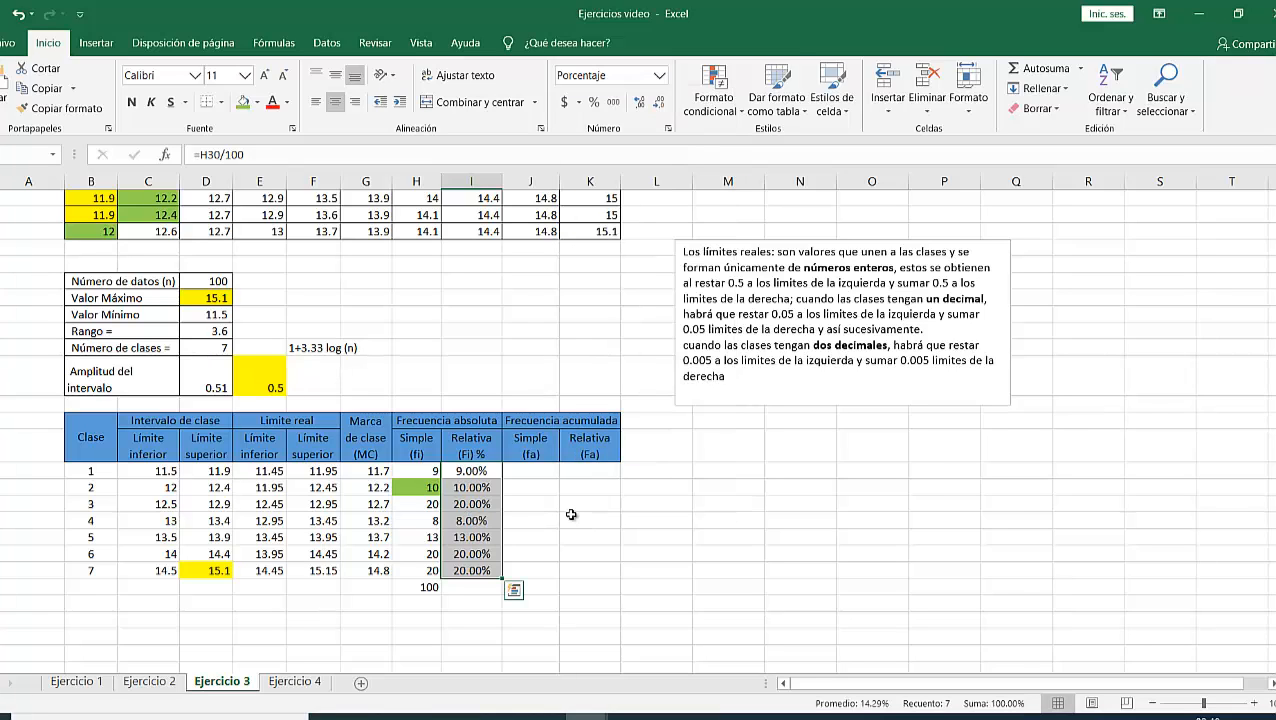
Total the Relativa (Fi) % column below class 7 with =SUMA(I30:I36) and select the total cell
left_click(489, 587)
type("=")
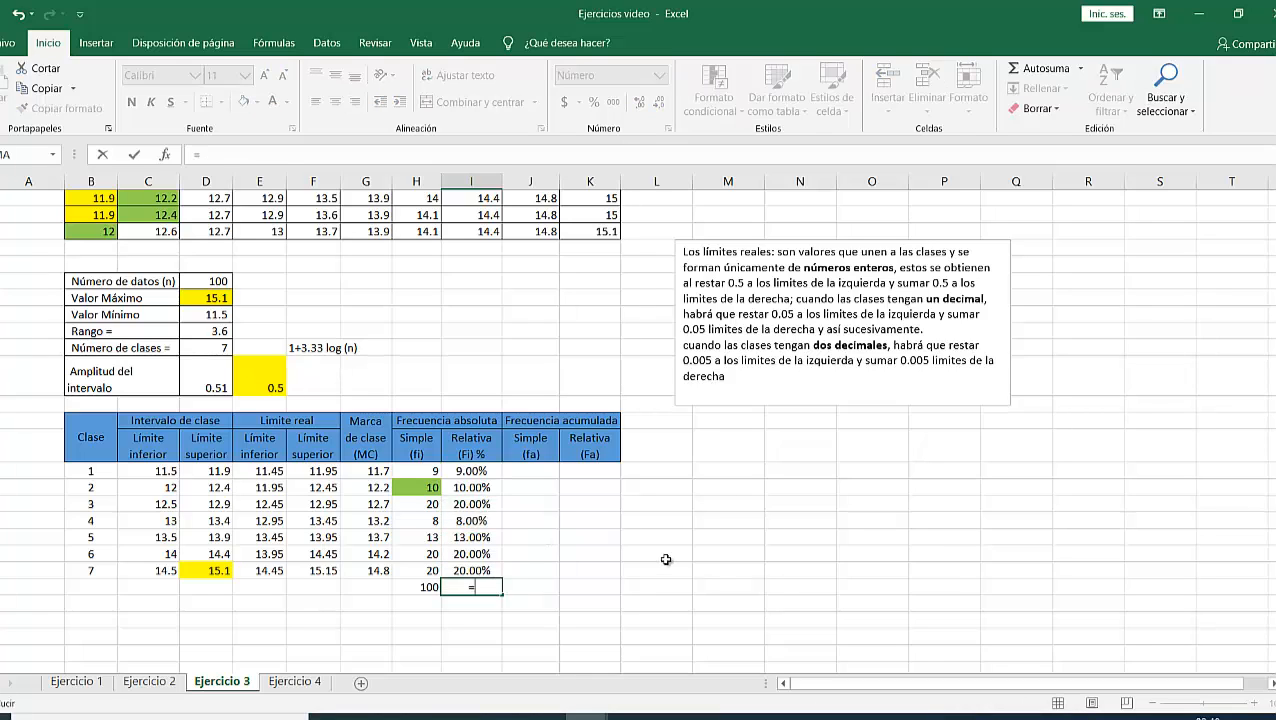
type("suma")
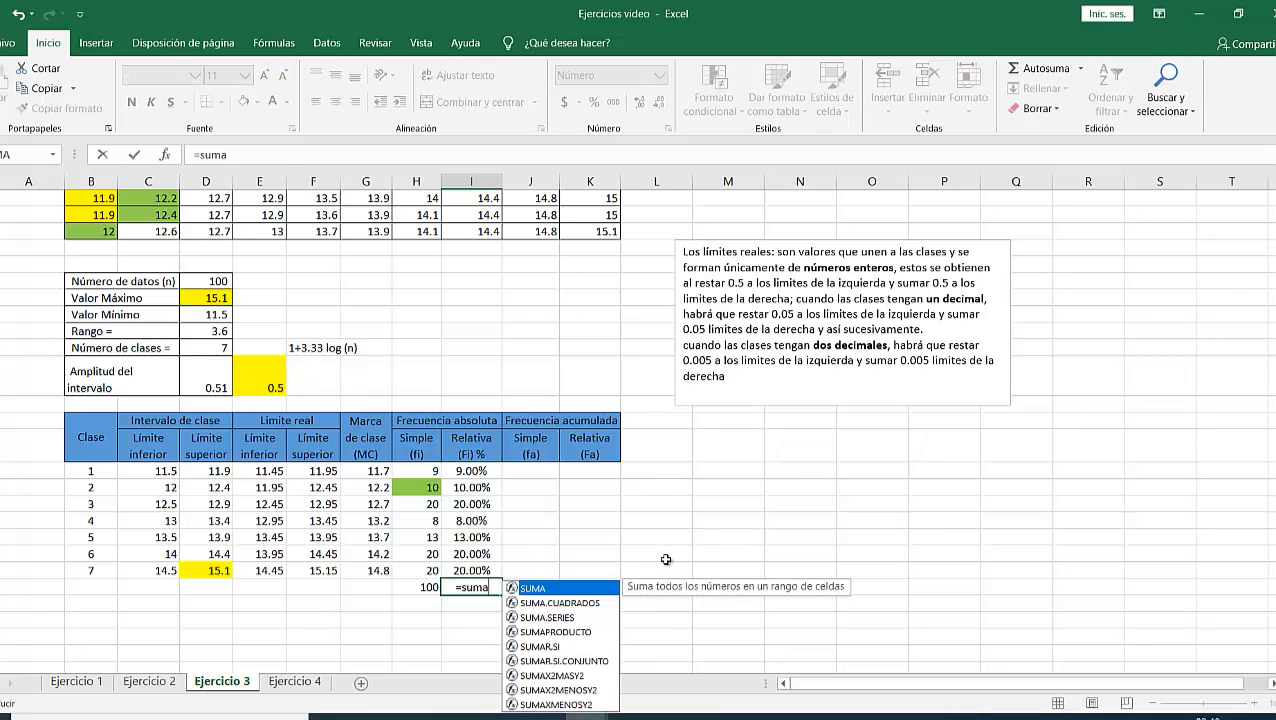
double_click(592, 590)
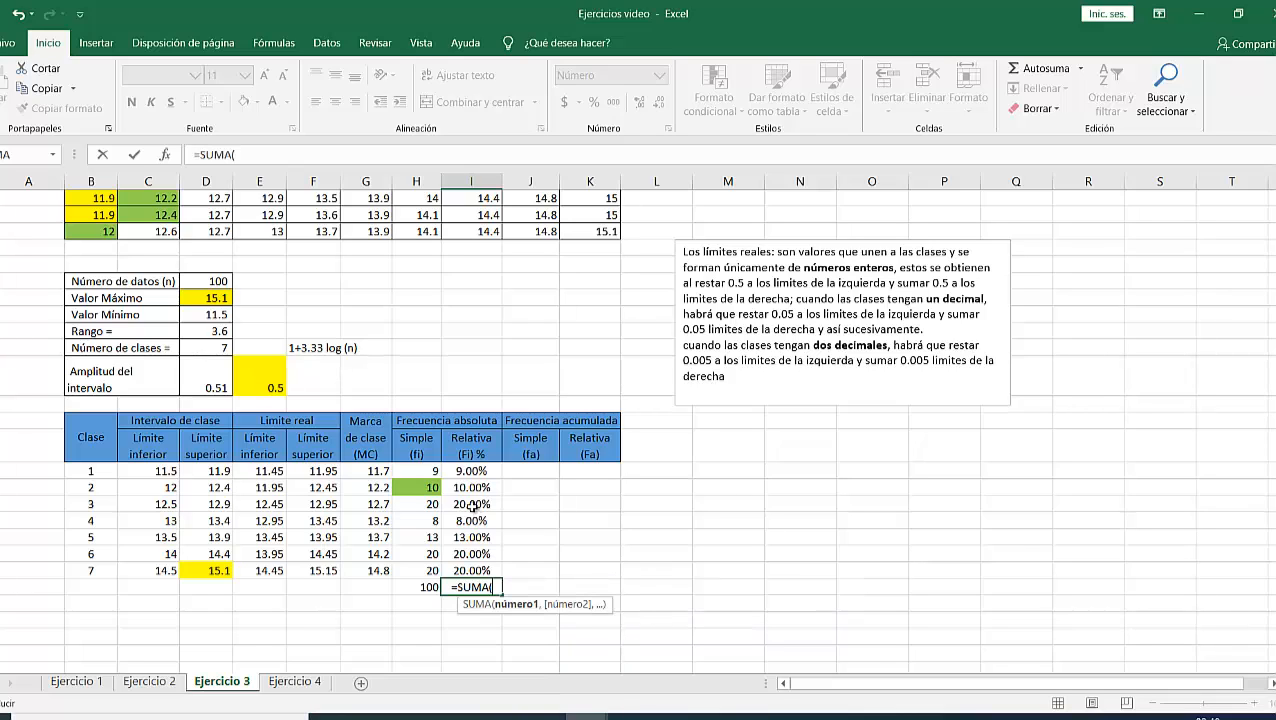
left_click_drag(465, 472, 464, 553)
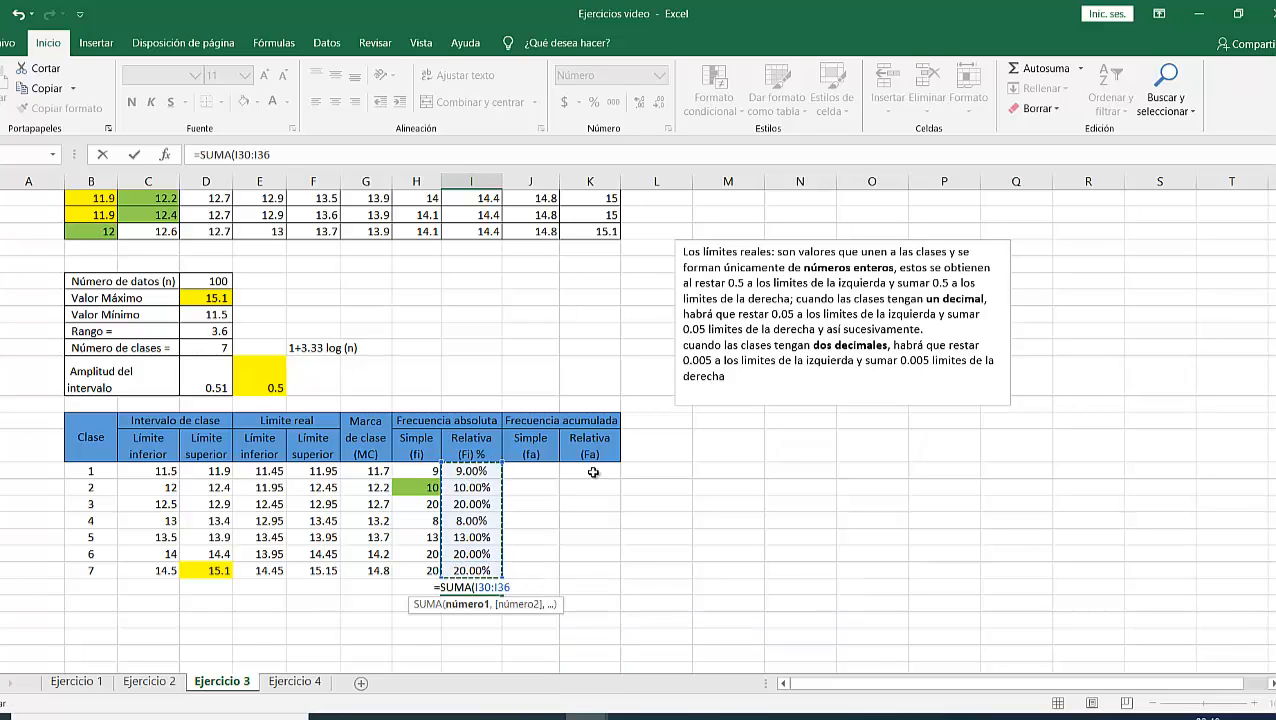
type(")")
key("Return")
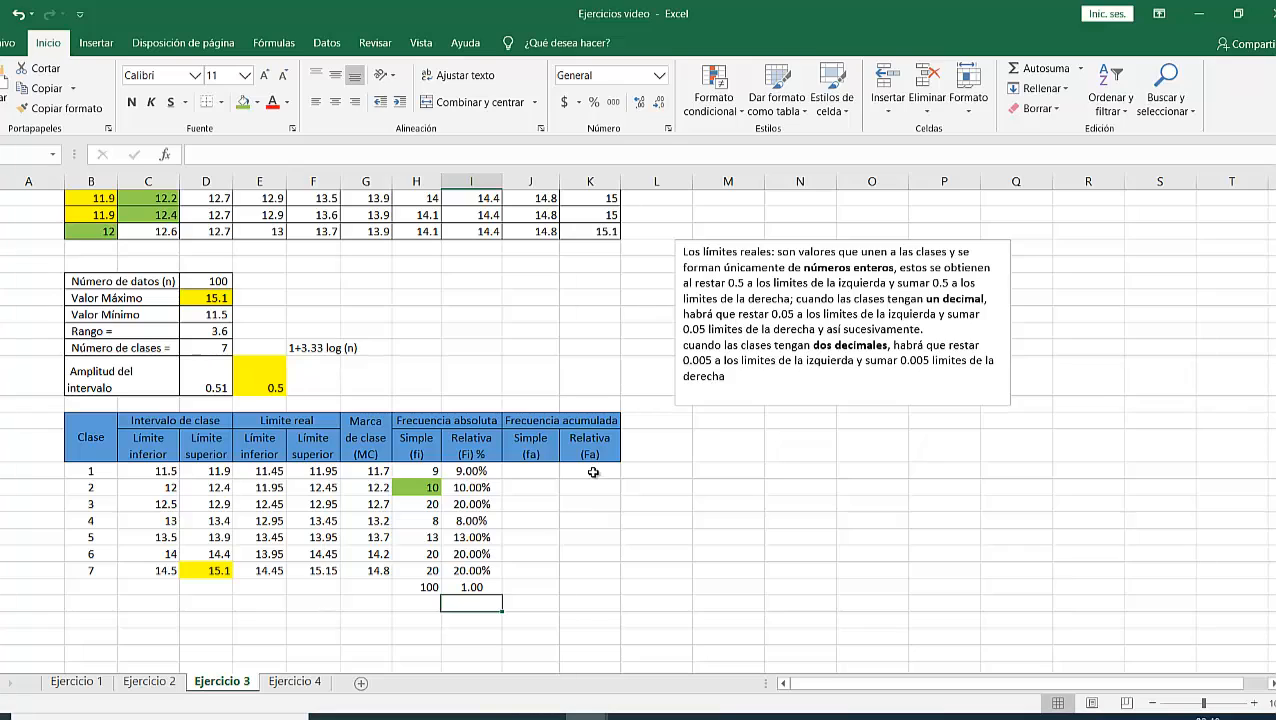
left_click(492, 584)
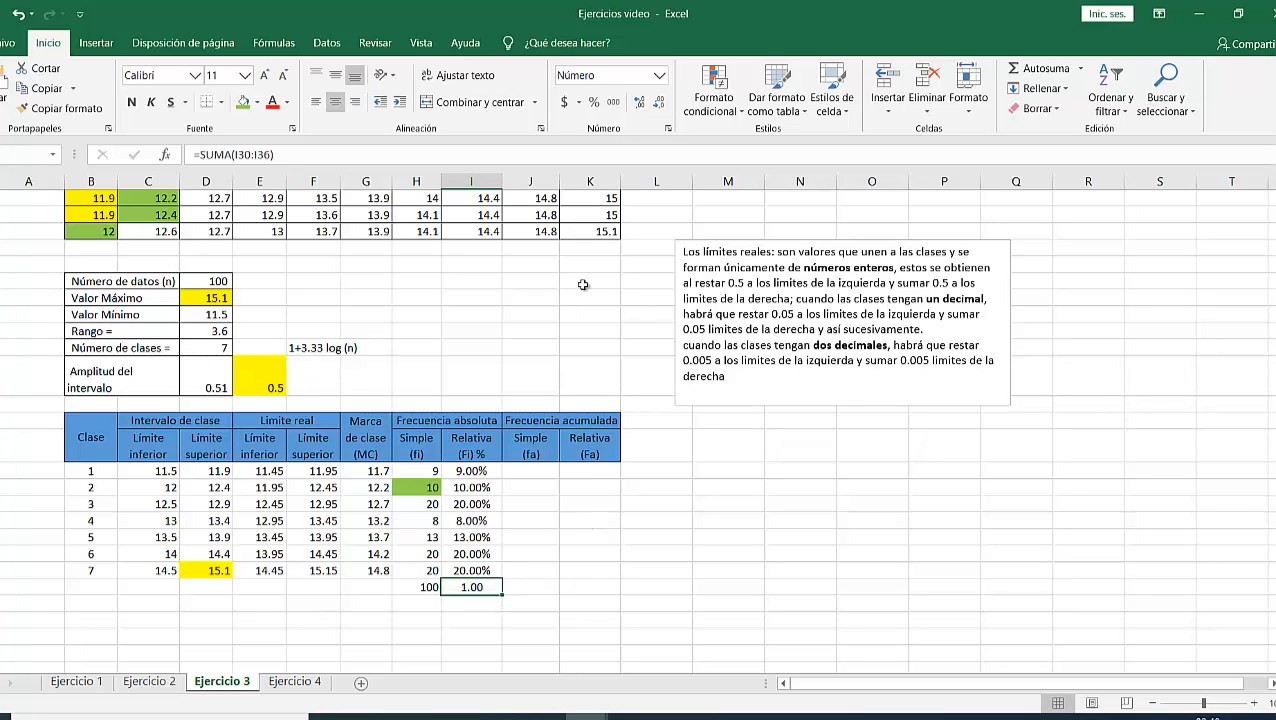
left_click(563, 588)
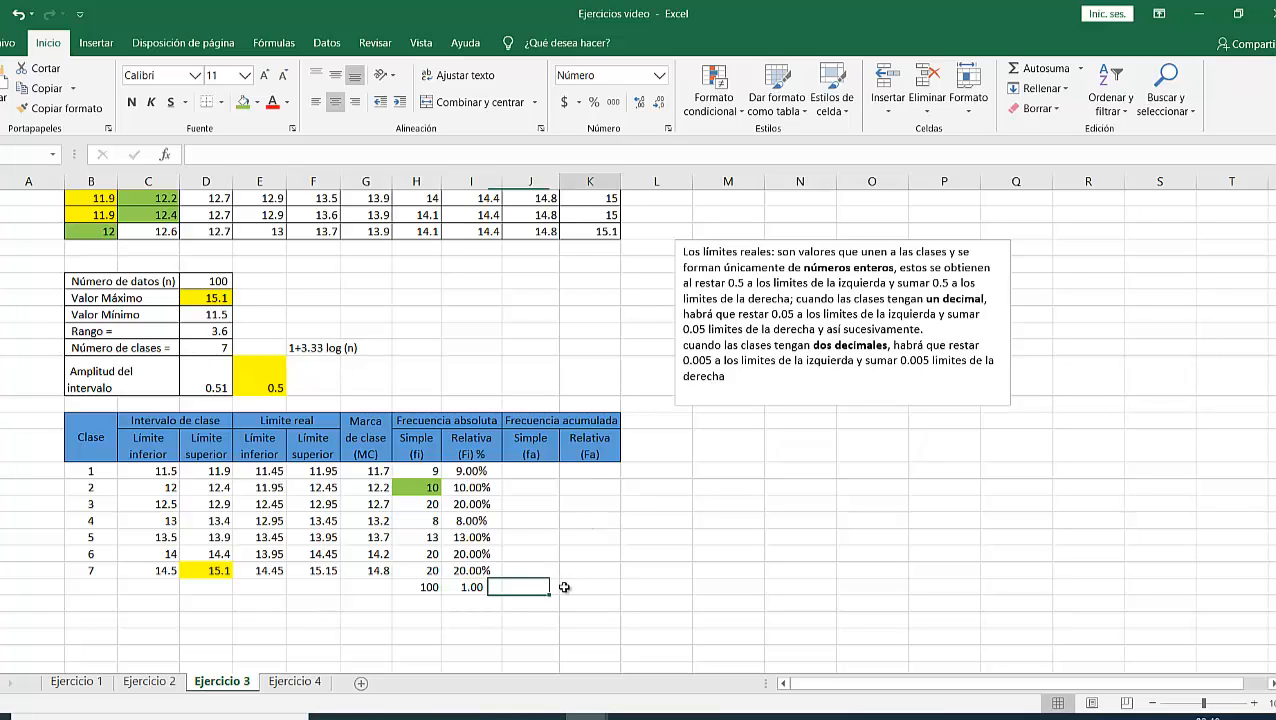
left_click(474, 587)
left_click(659, 75)
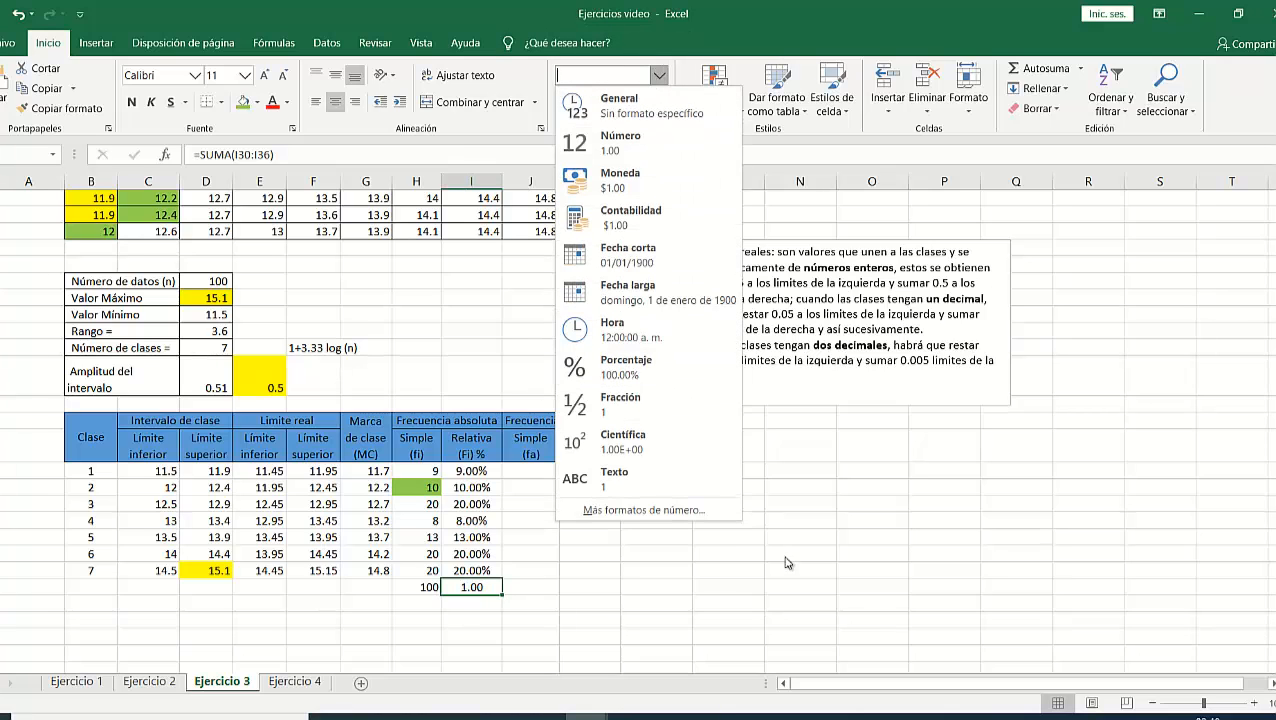
left_click(728, 570)
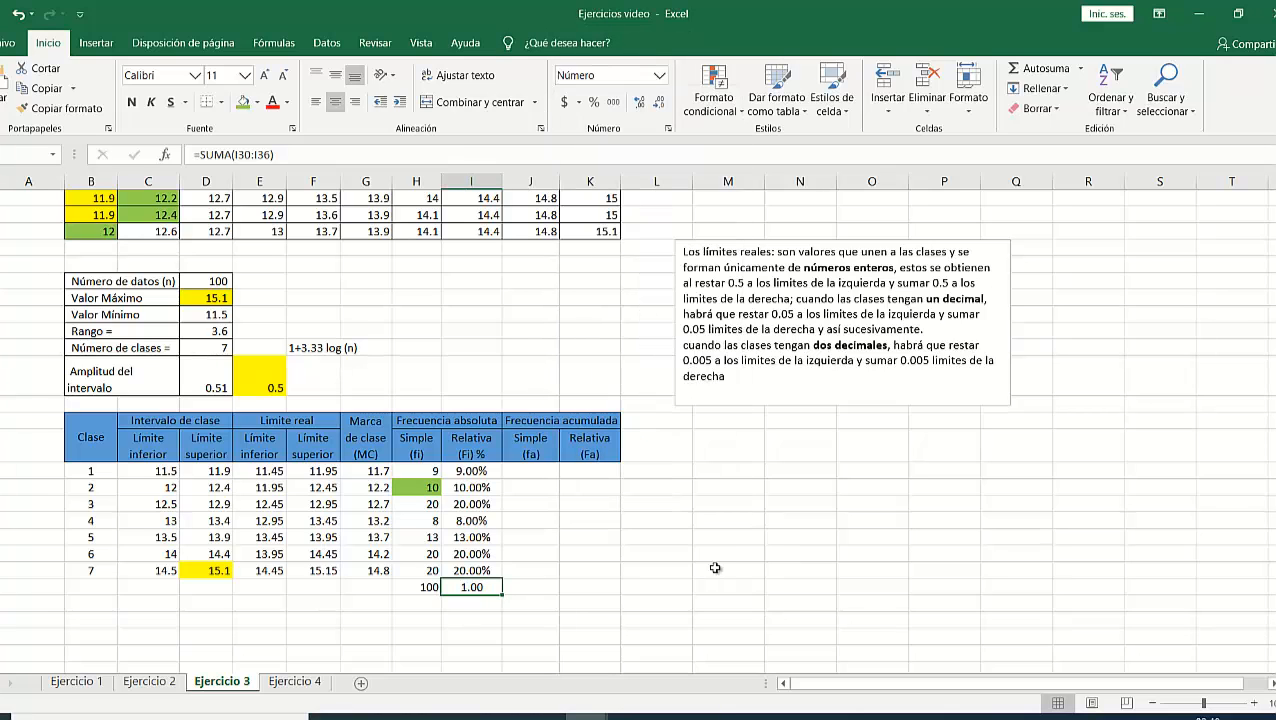
Format the total of the Relativa (Fi) % column as Porcentaje with 0 decimal places
left_click(463, 589)
key("ctrl+1")
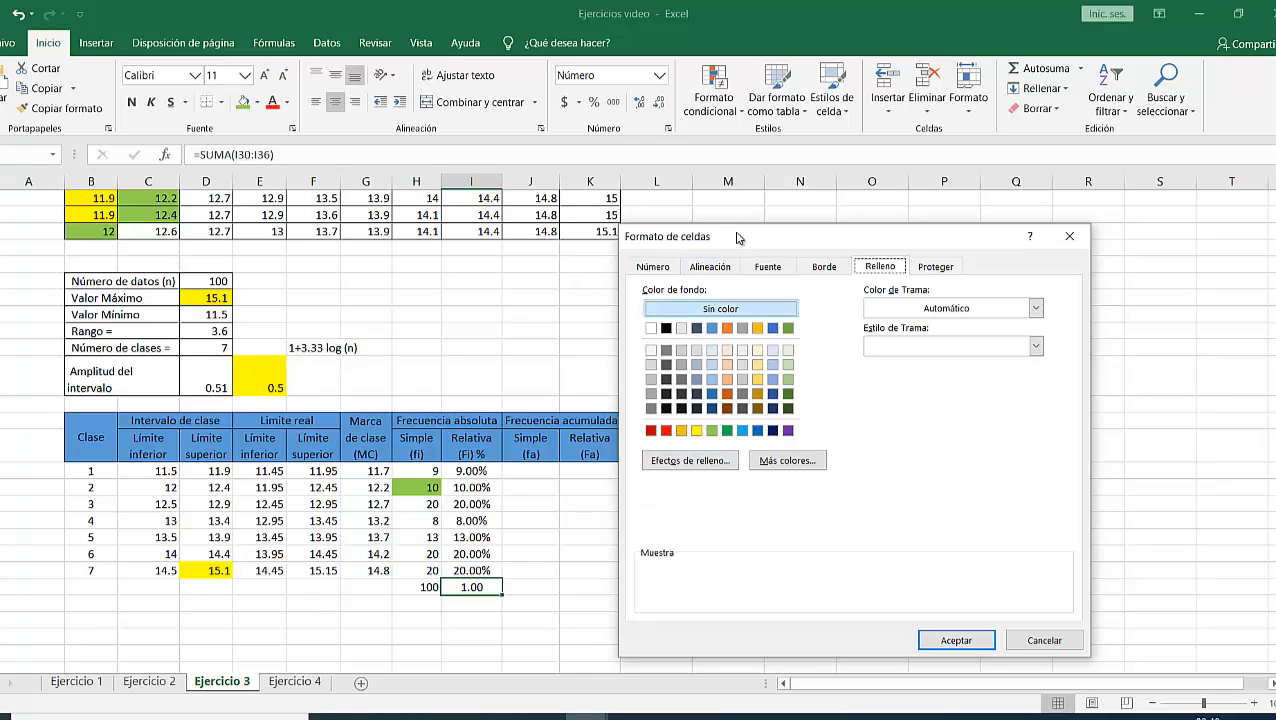
mouse_move(738, 237)
left_mouse_down()
mouse_move(648, 232)
mouse_move(725, 237)
mouse_move(737, 222)
left_mouse_up()
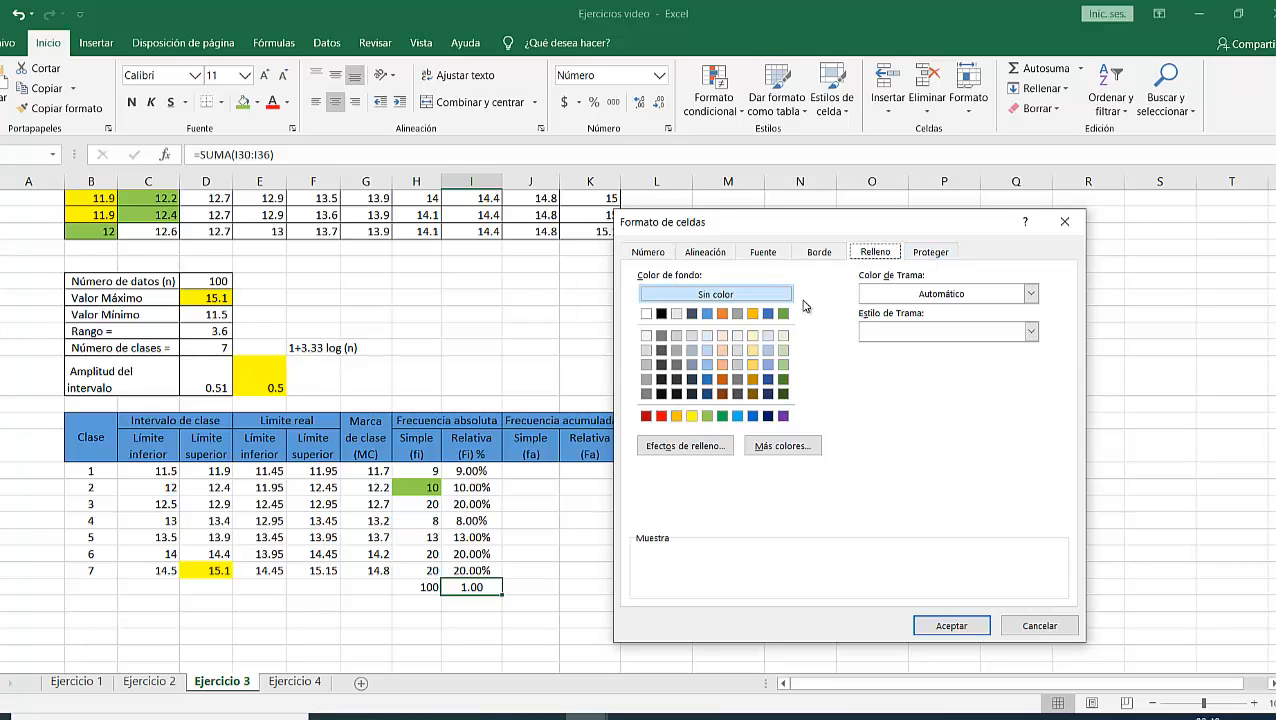
left_click(819, 252)
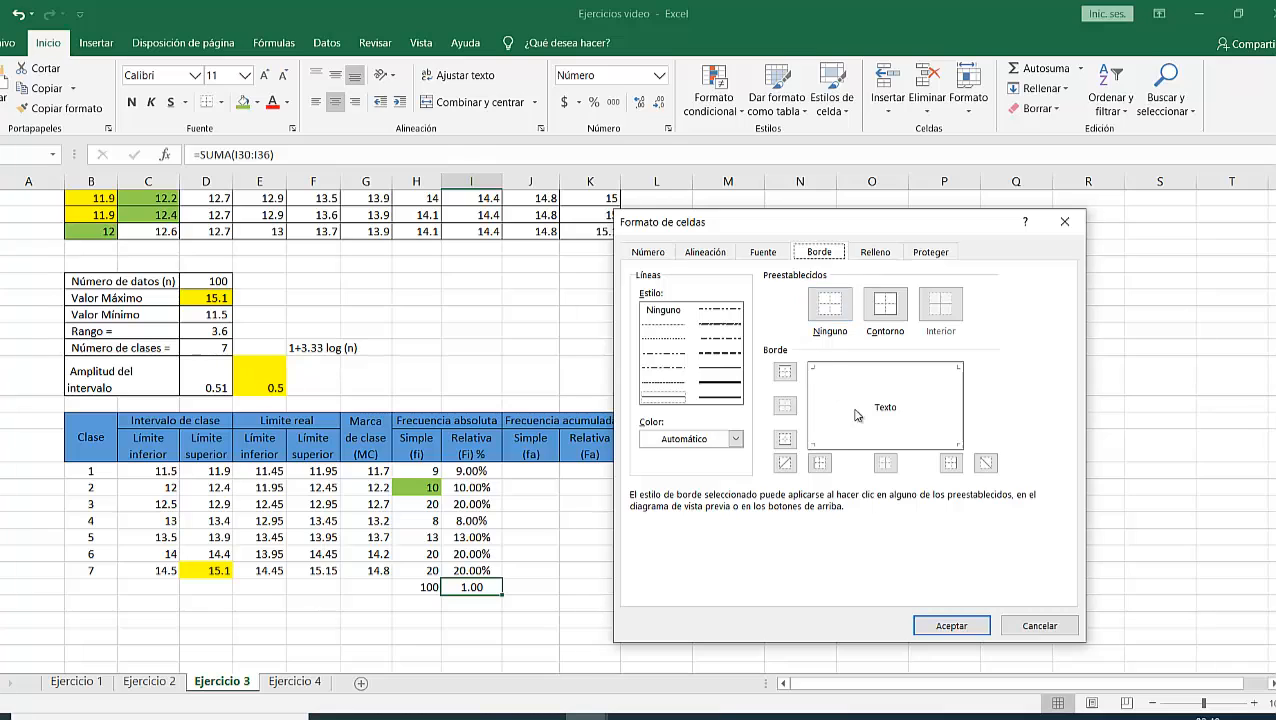
left_click(754, 253)
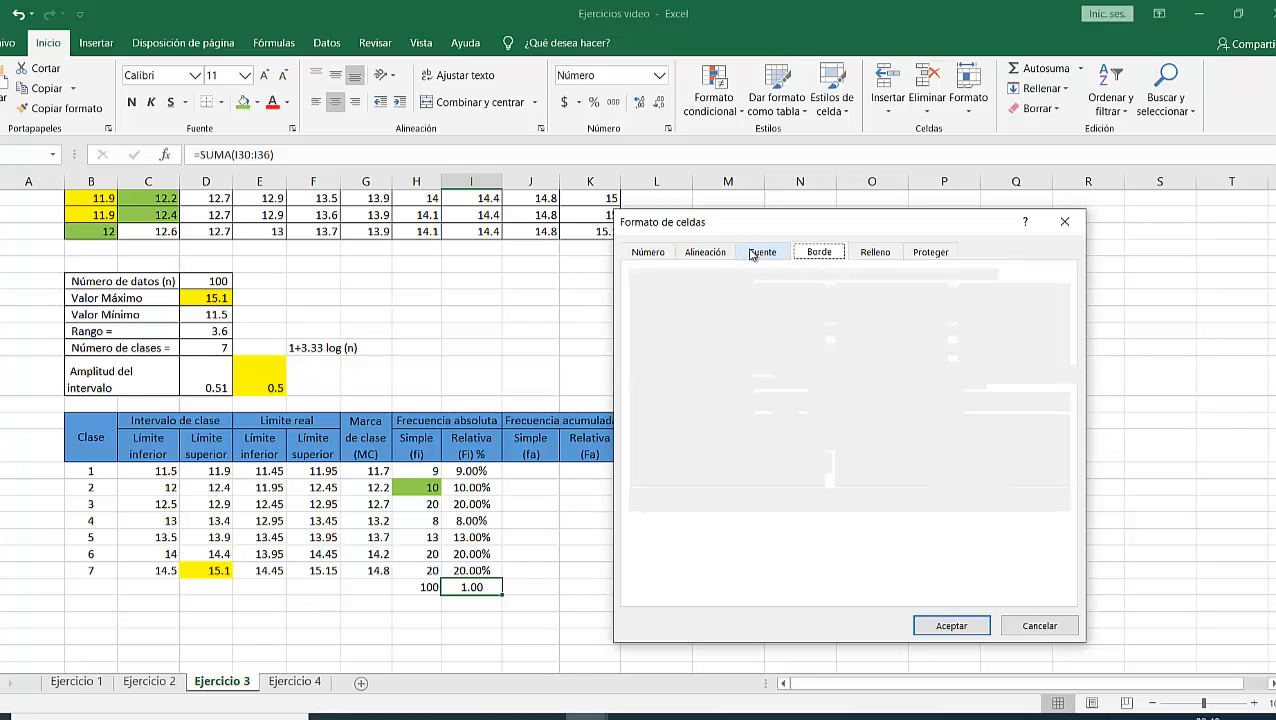
left_click(702, 258)
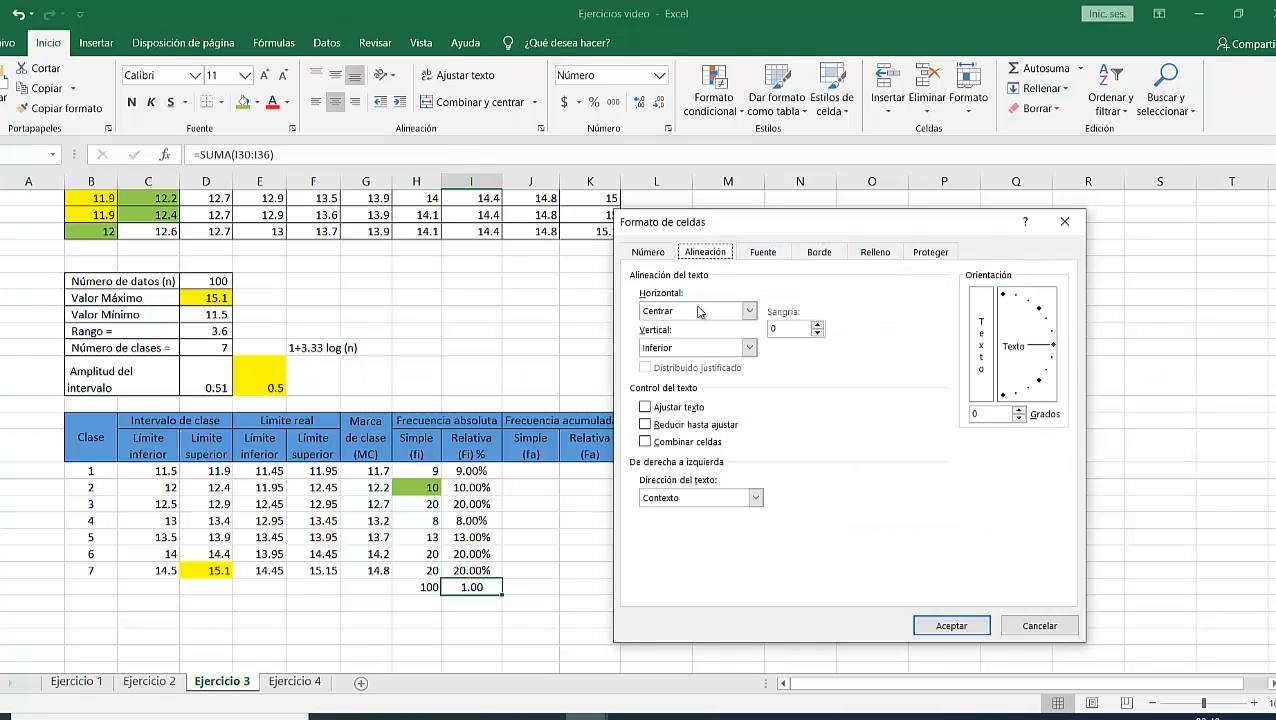
left_click(656, 257)
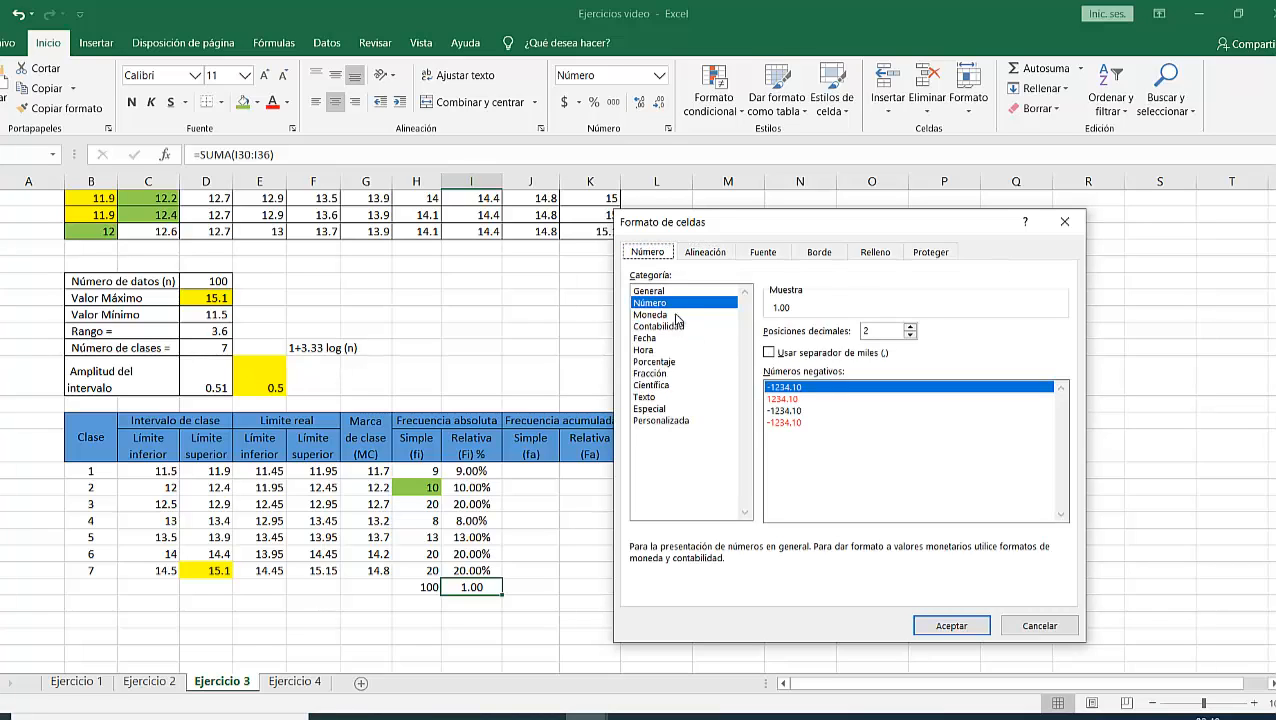
left_click(654, 363)
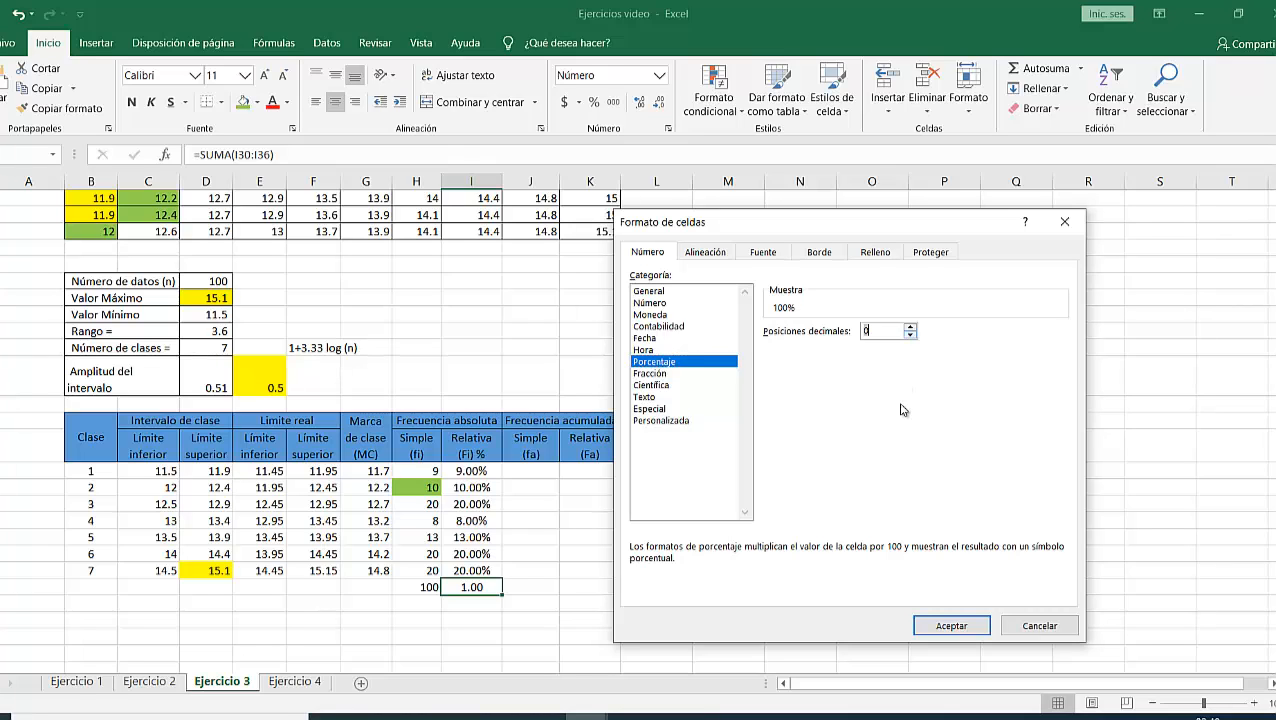
left_click(955, 624)
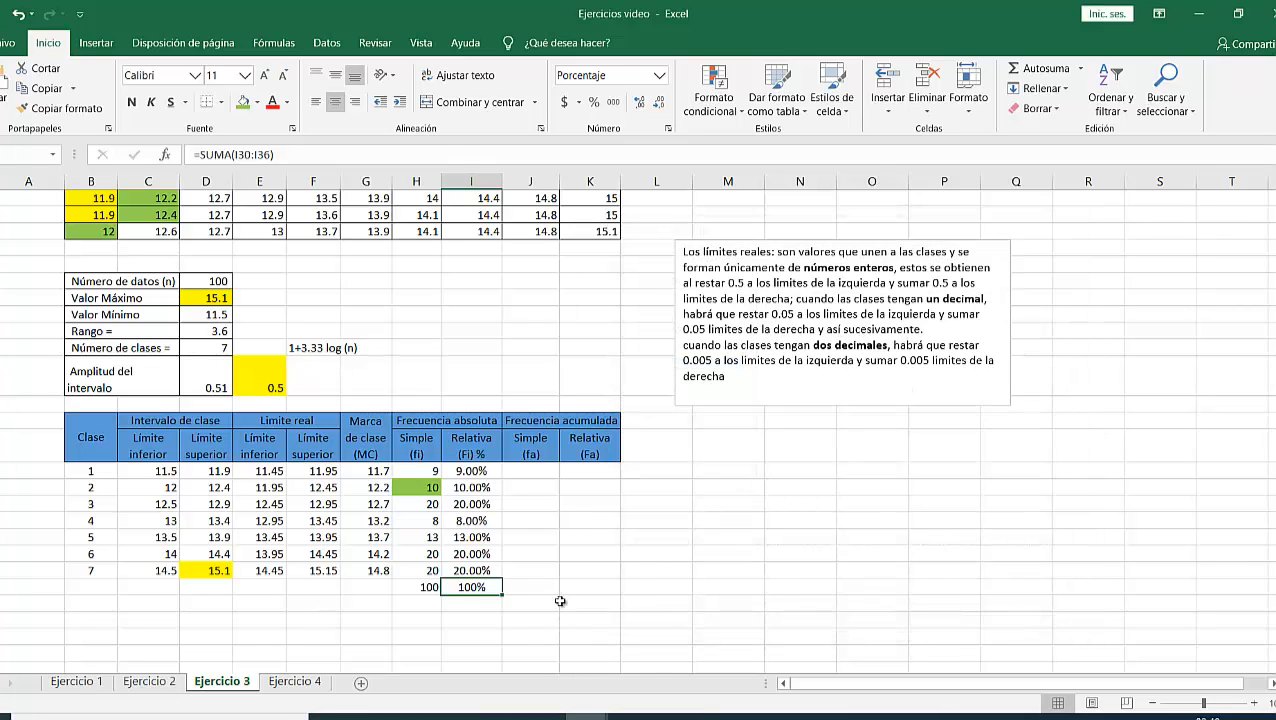
Set the Relativa (Fi) % values of classes 1 to 7 to 0 decimal places
left_click_drag(489, 471, 495, 572)
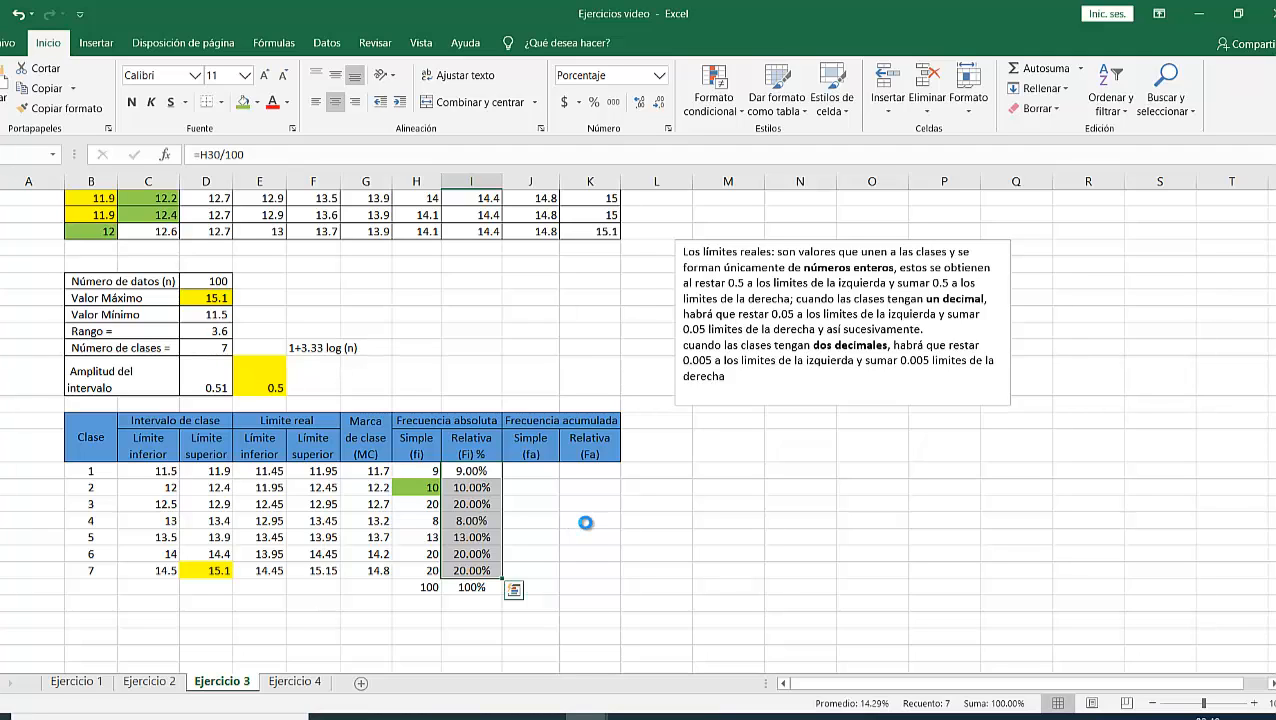
key("ctrl+1")
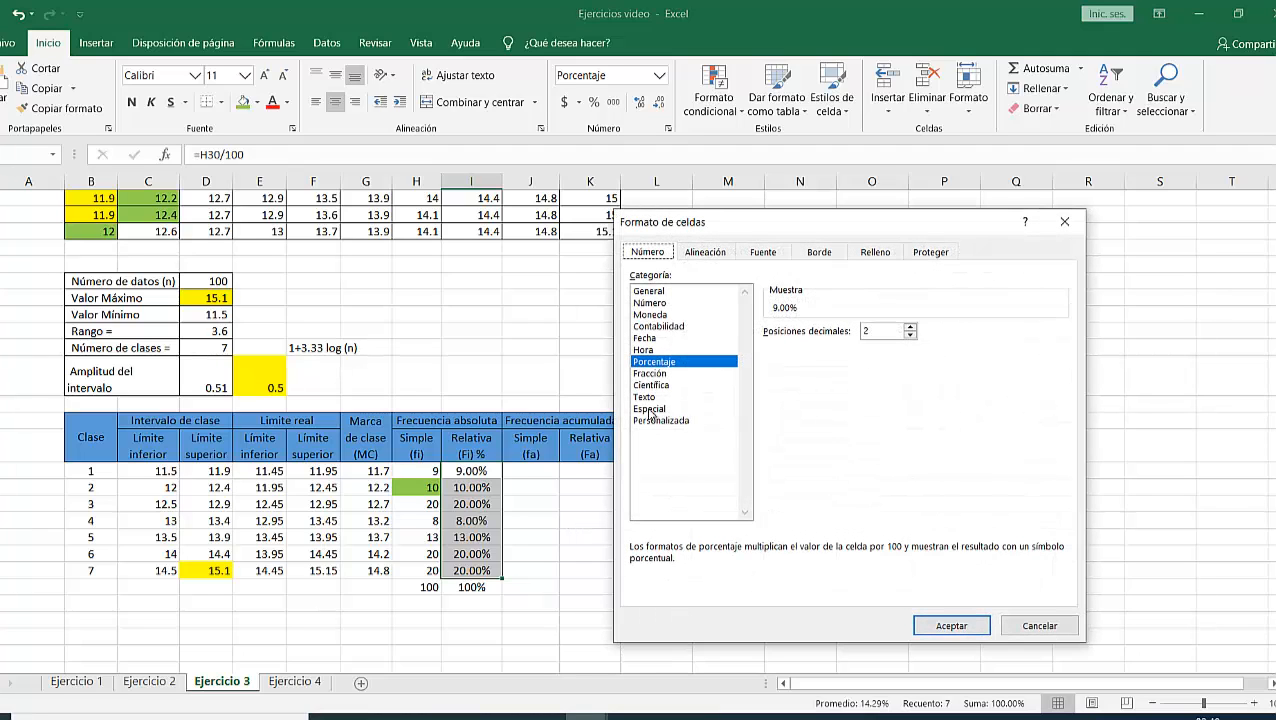
left_click(909, 337)
left_click(909, 337)
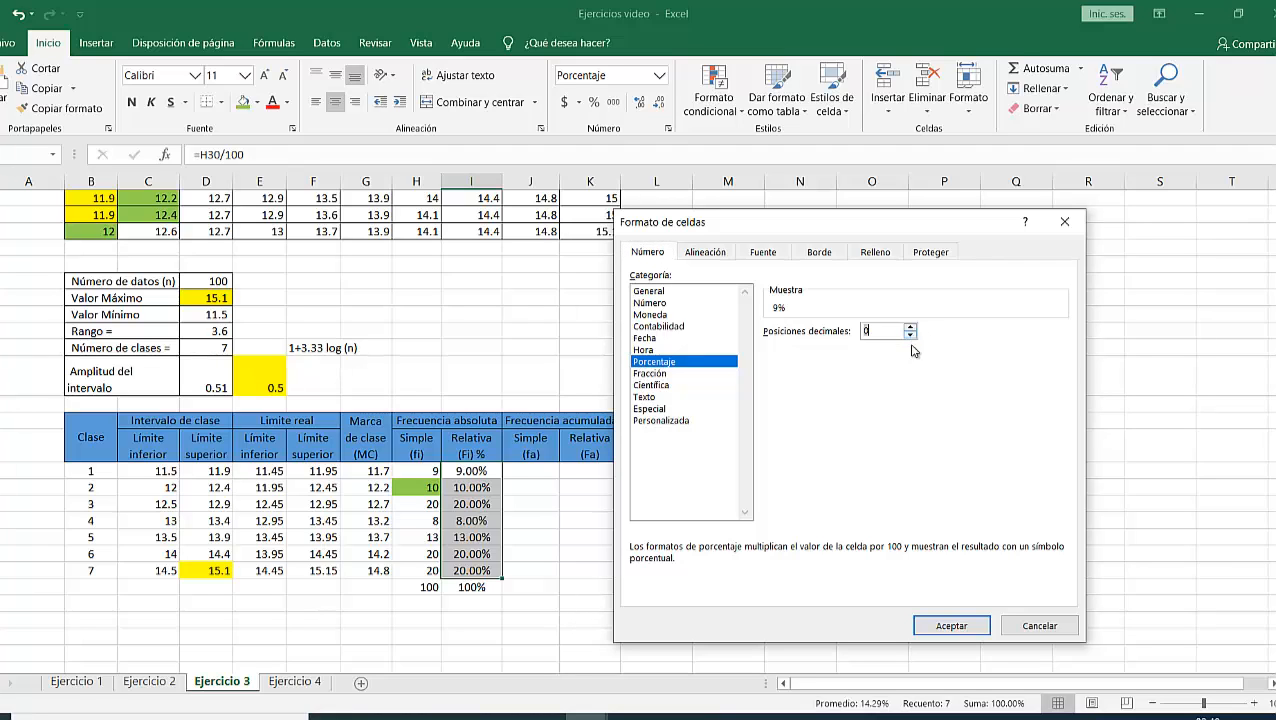
left_click(951, 625)
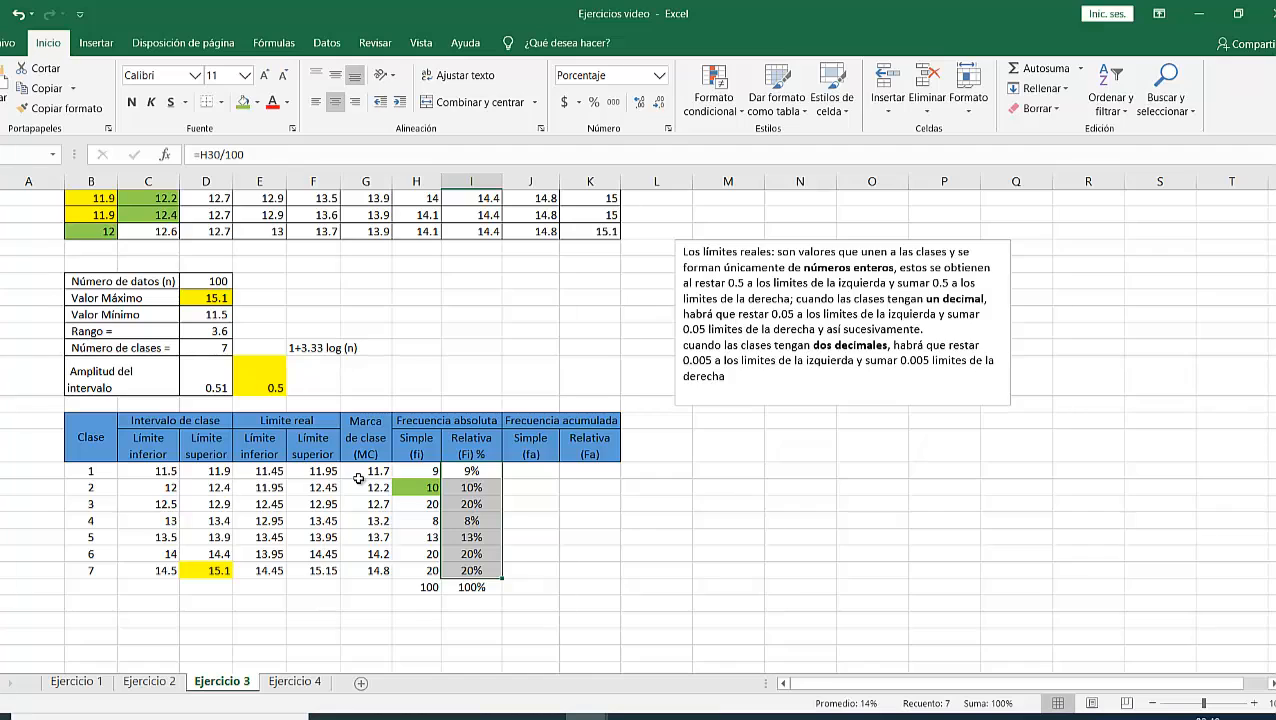
scroll(355, 478, "up", 3)
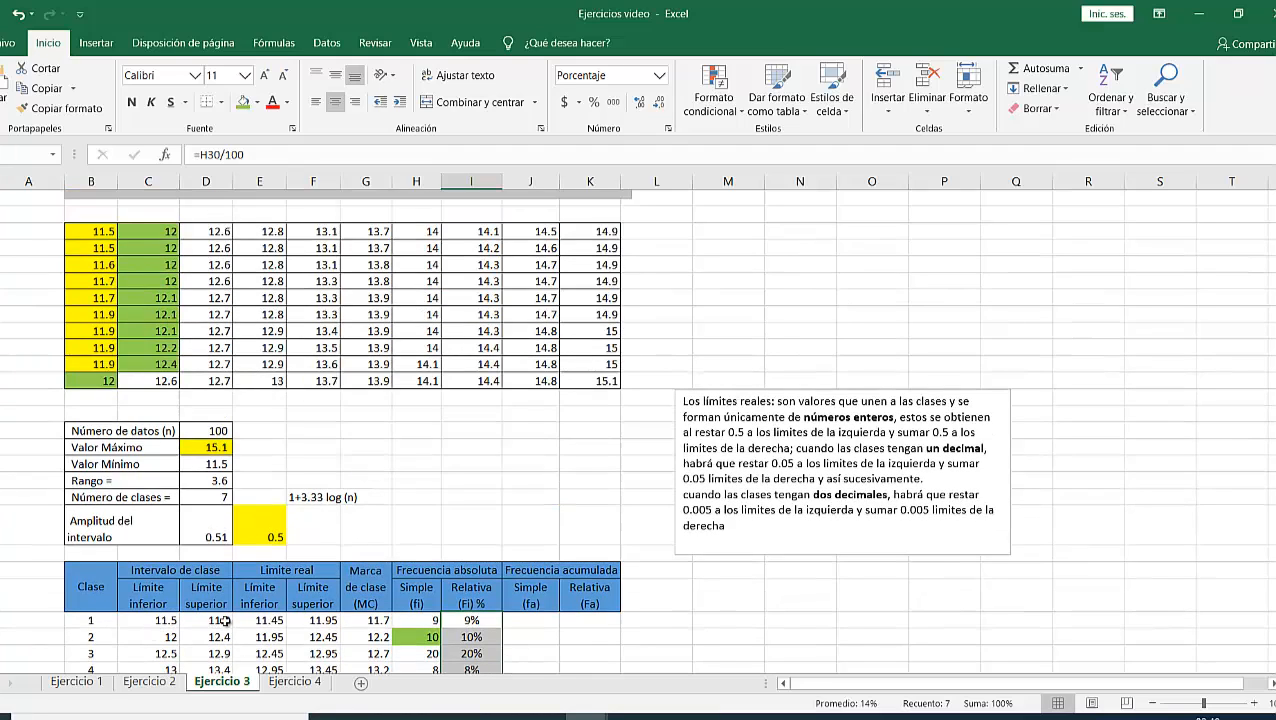
left_click(467, 620)
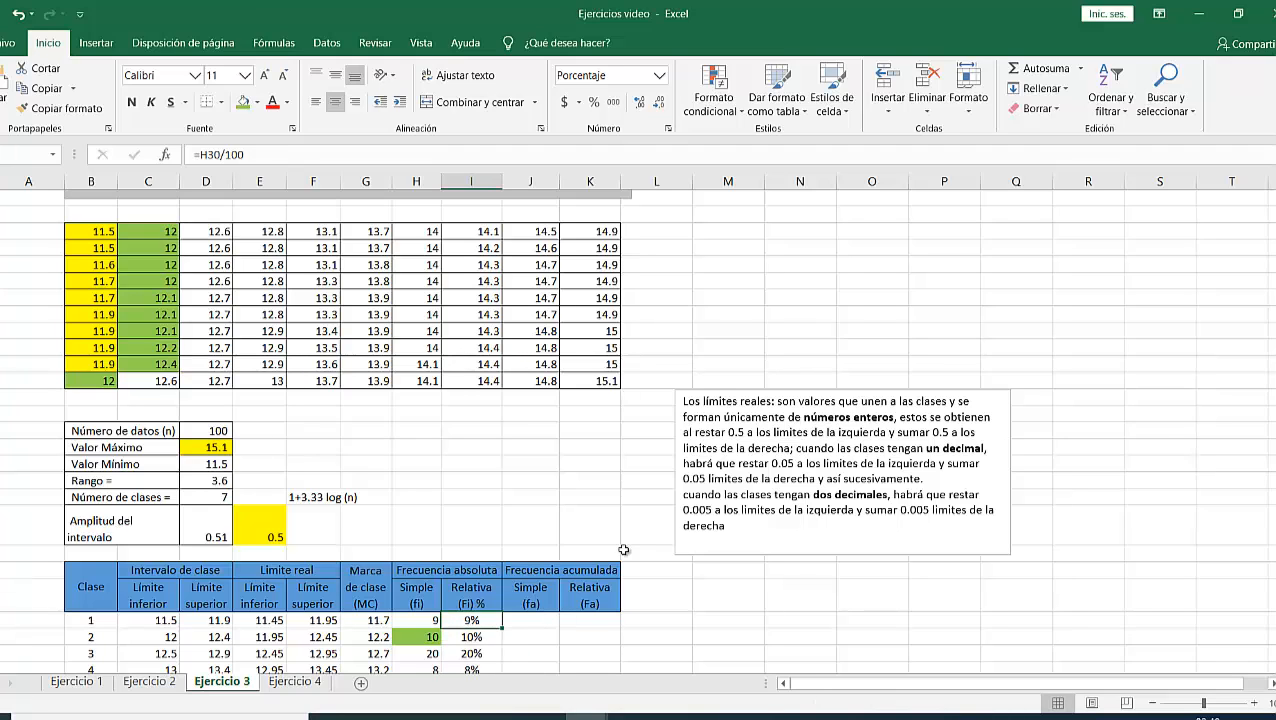
scroll(624, 547, "down", 2)
scroll(624, 547, "down", 1)
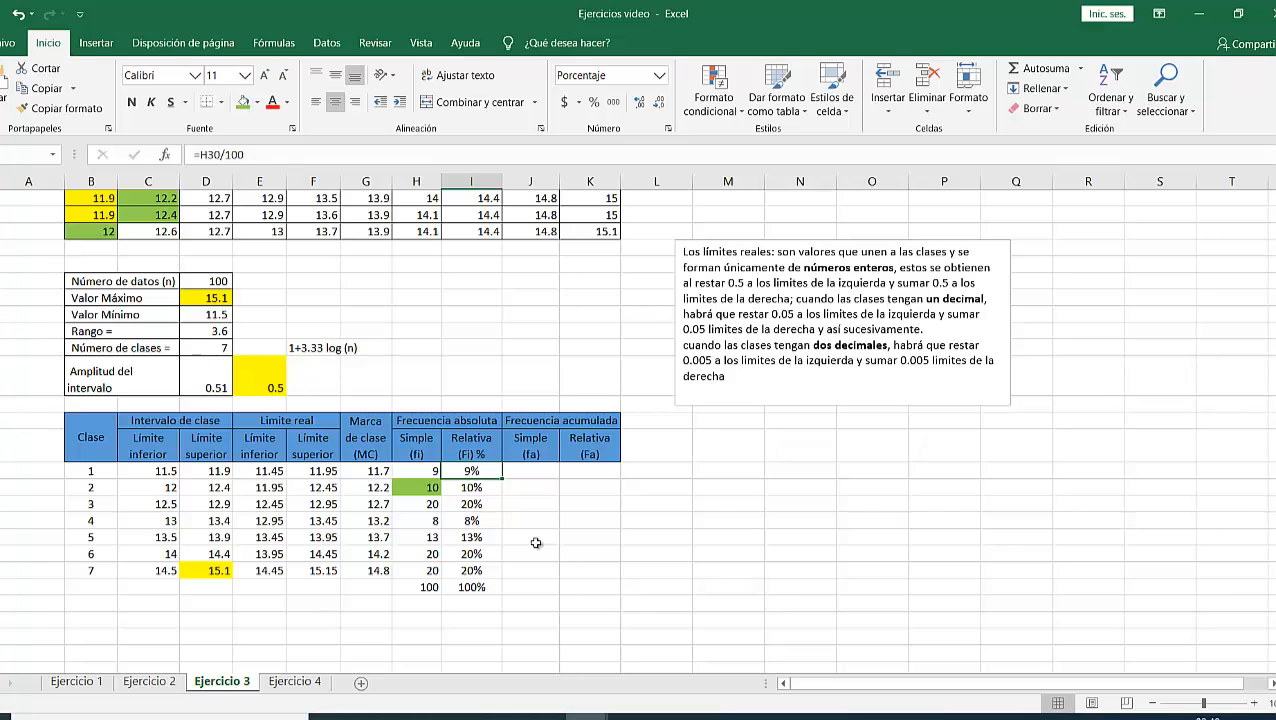
Enter the accumulated Simple (fa) frequency of class 1 as =H30
left_click(533, 474)
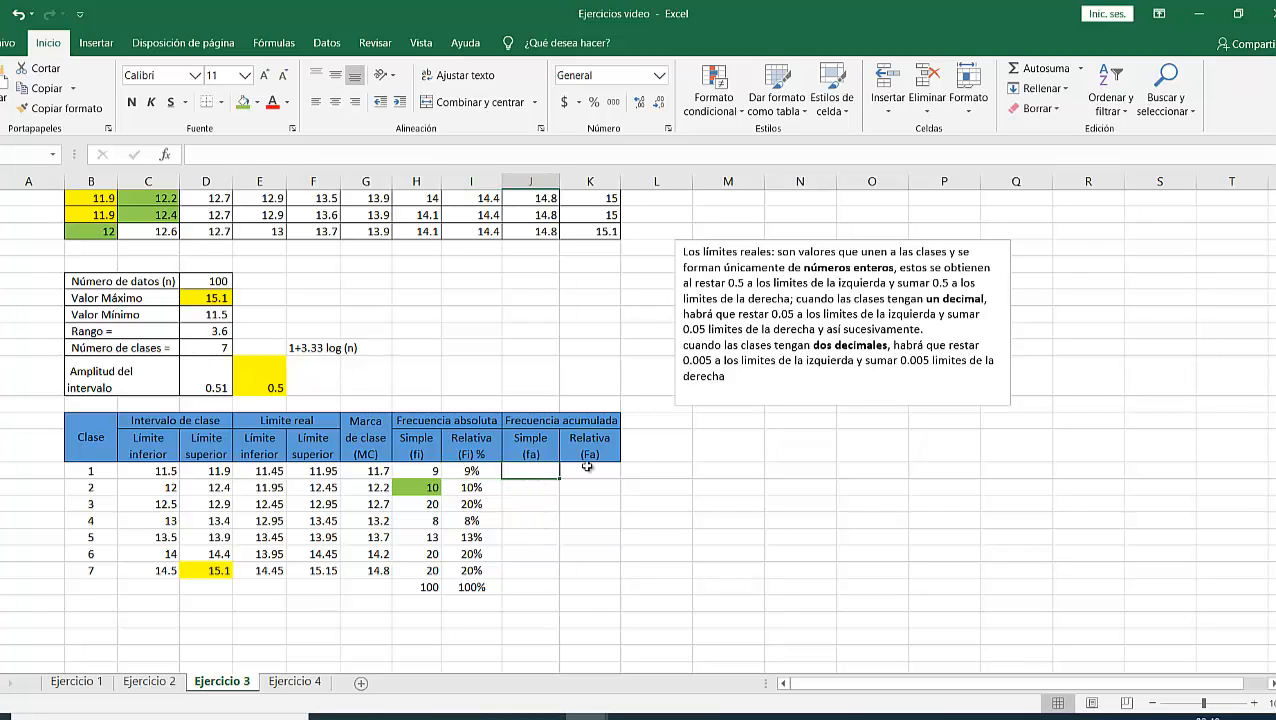
type("=")
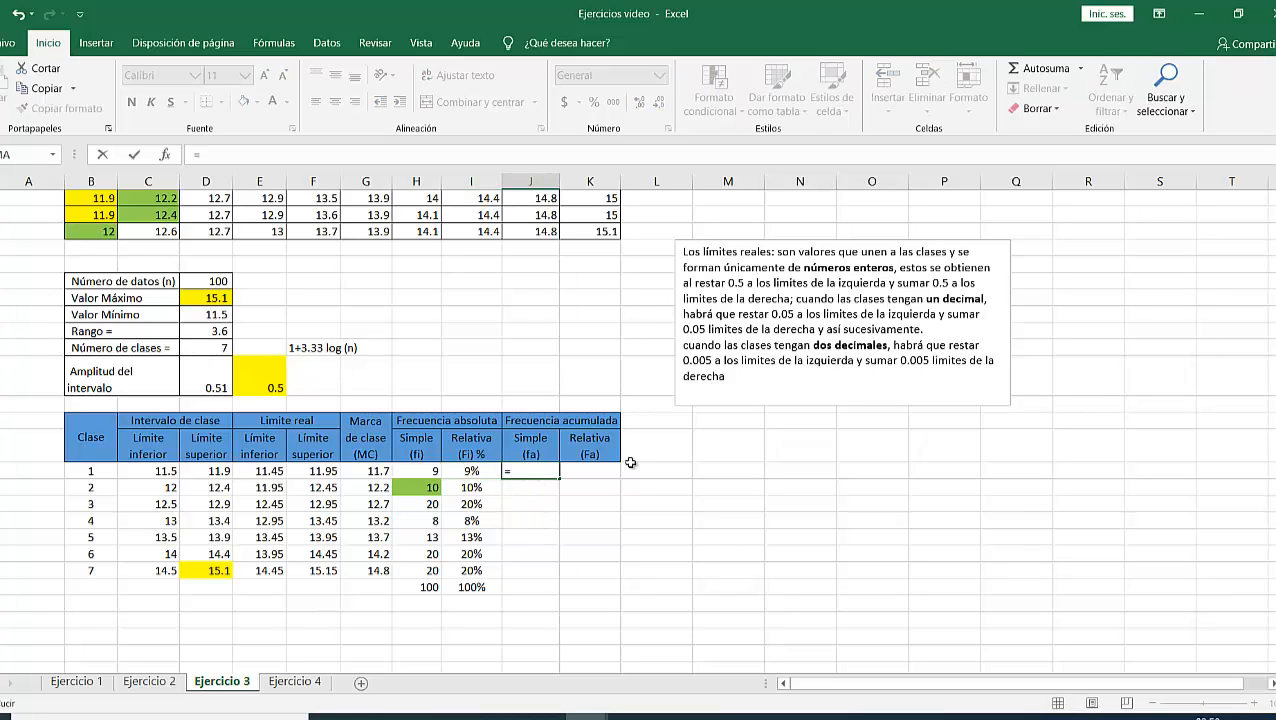
left_click(408, 472)
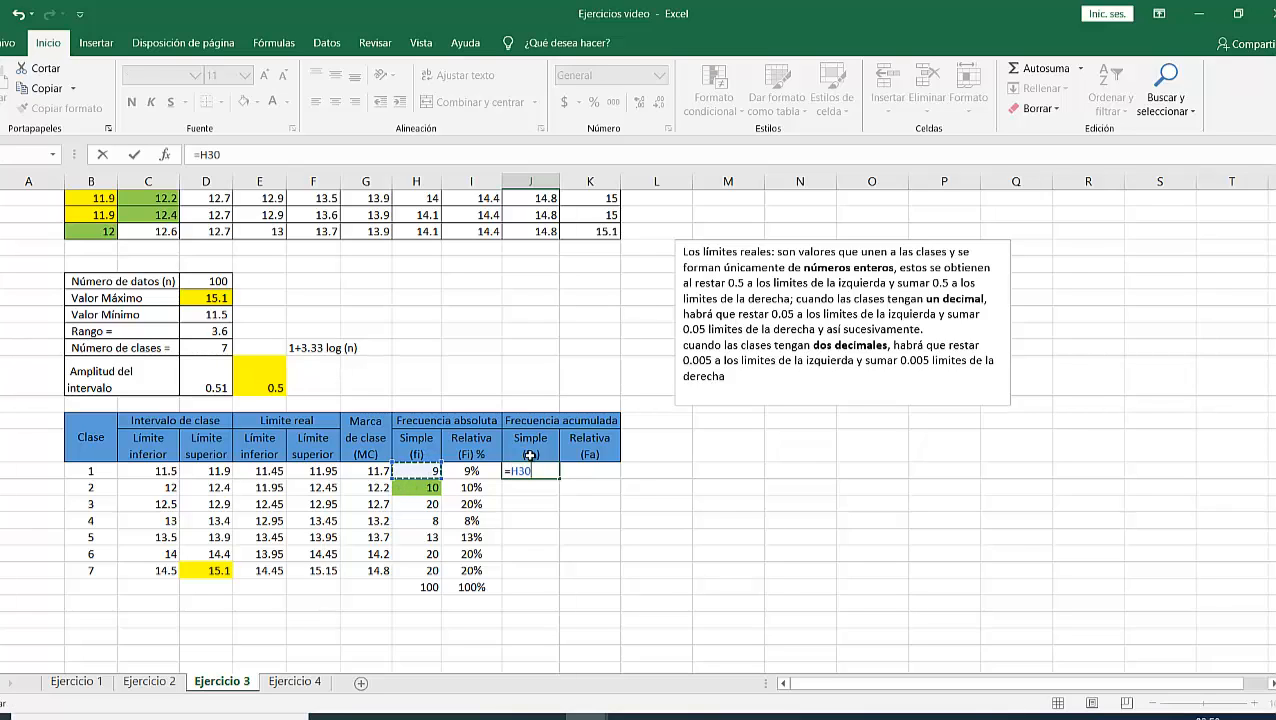
key("ctrl+Return")
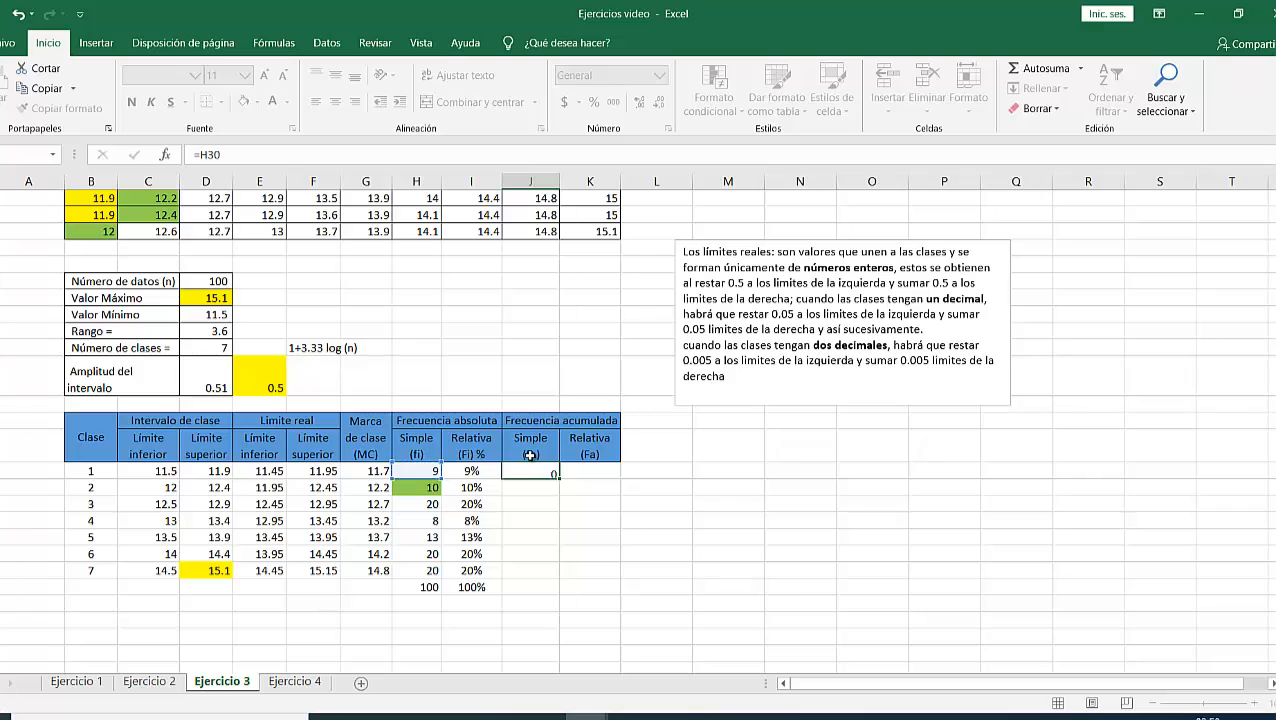
key("Return")
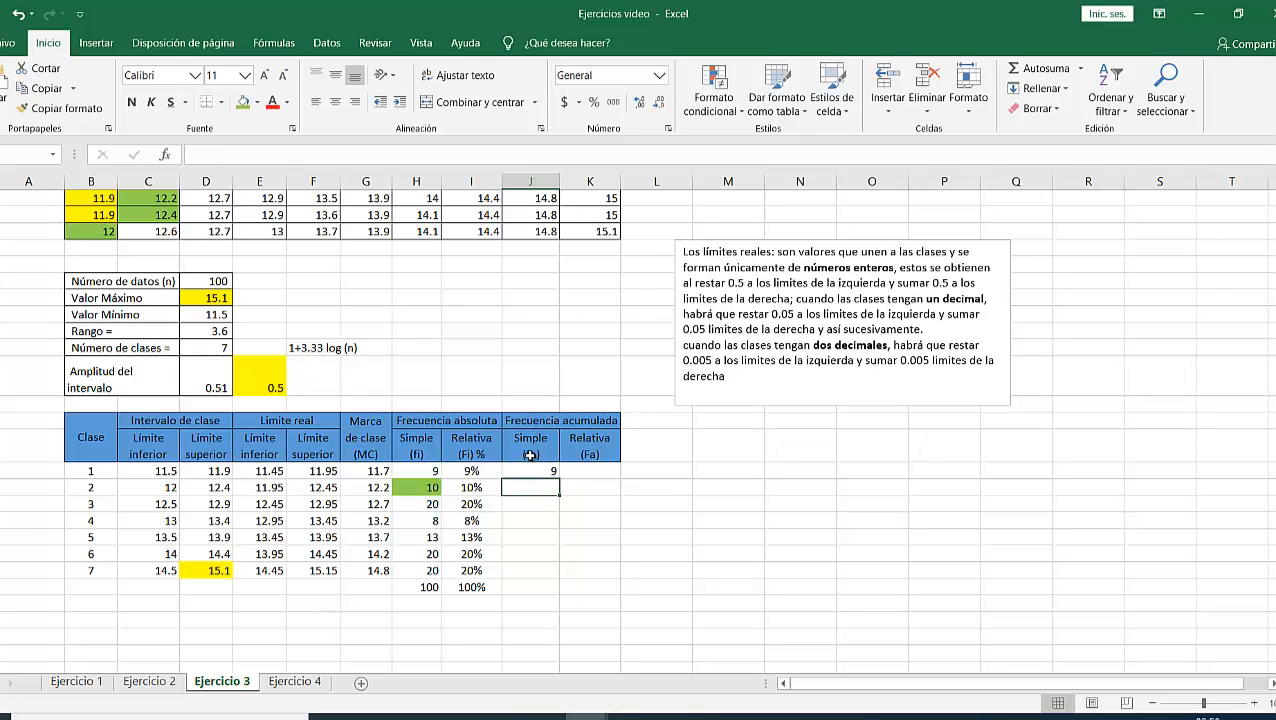
Calculate the Simple (fa) of class 2 as =J30+H31, fill it down through class 7, and compare the last value with the Simple (fi) total
type("=")
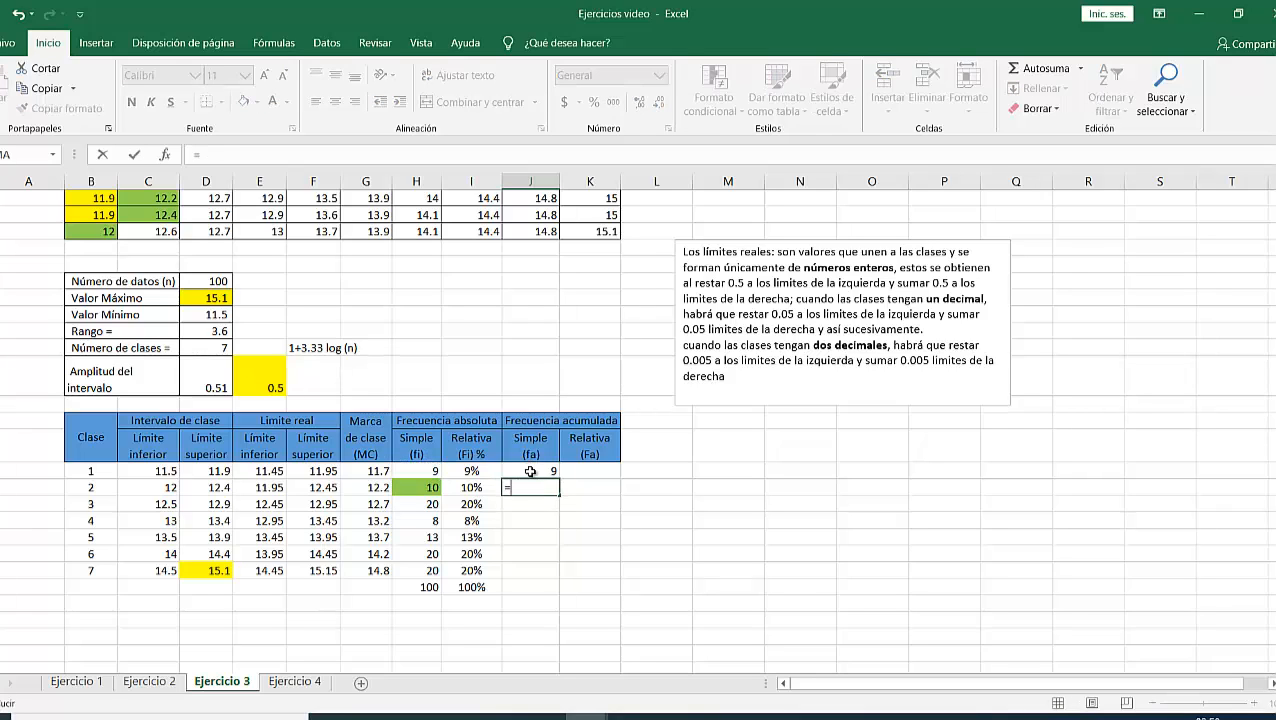
left_click(530, 471)
type("+")
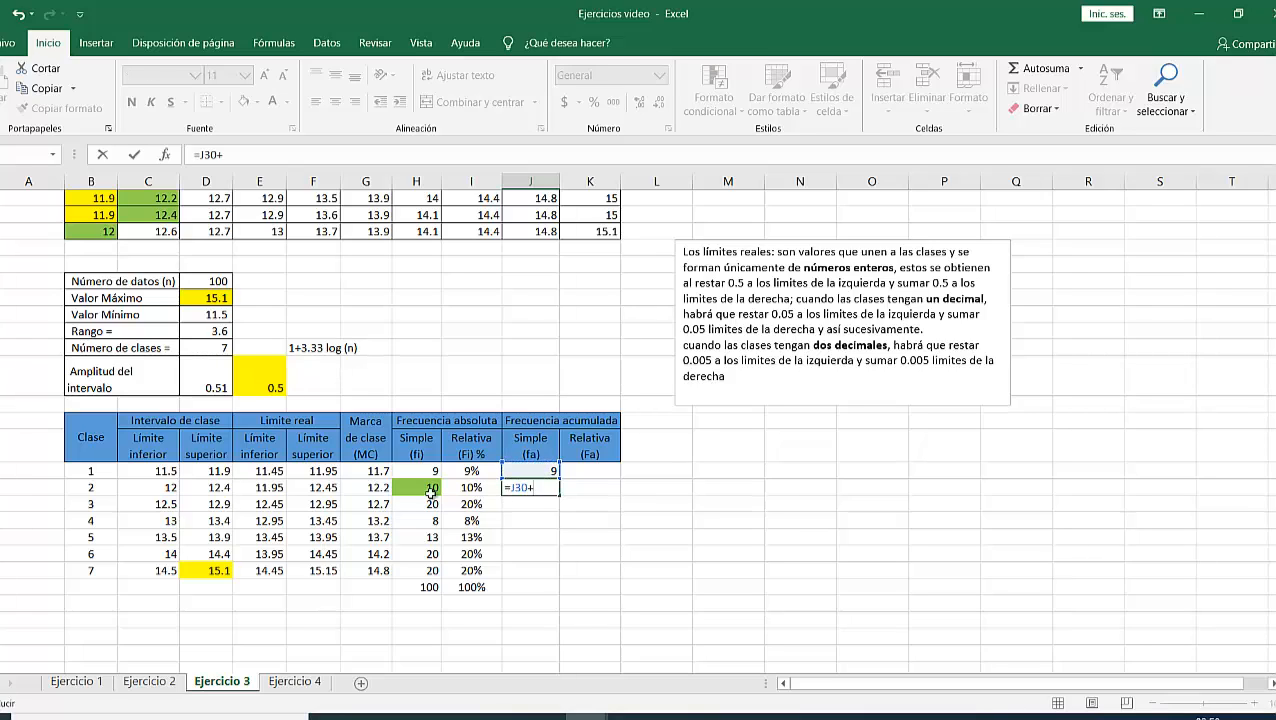
left_click(431, 489)
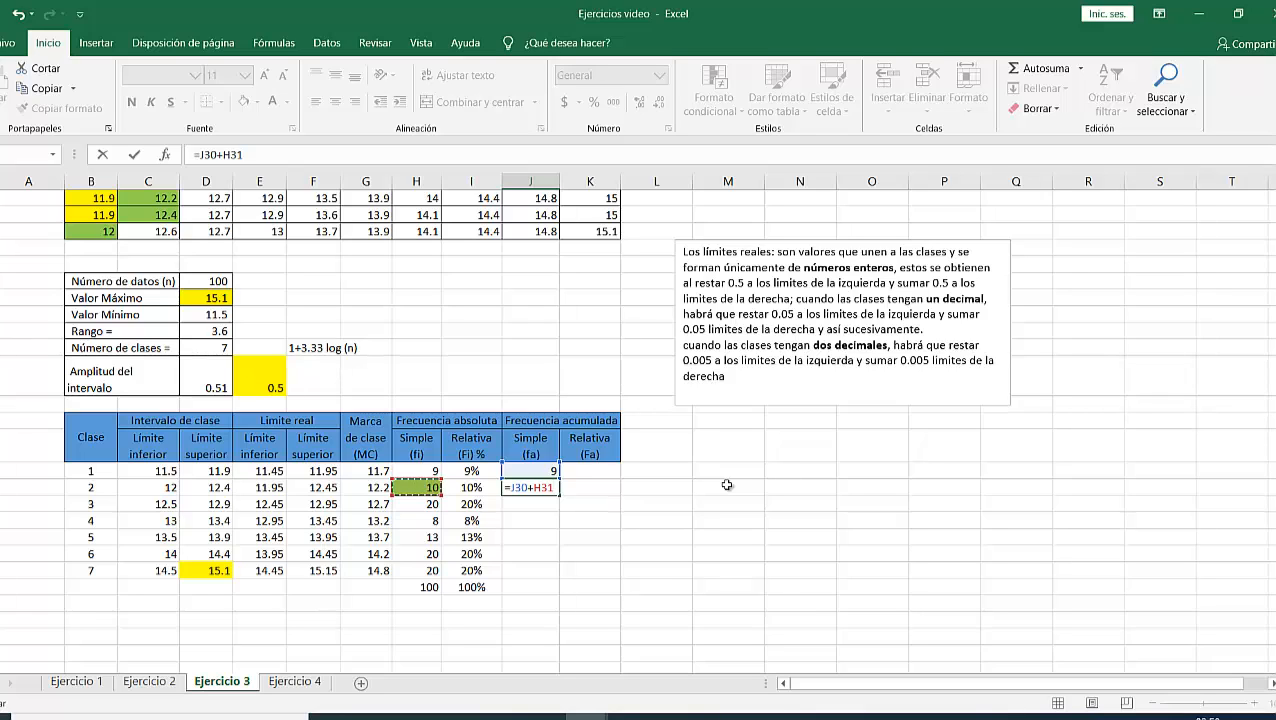
key("Return")
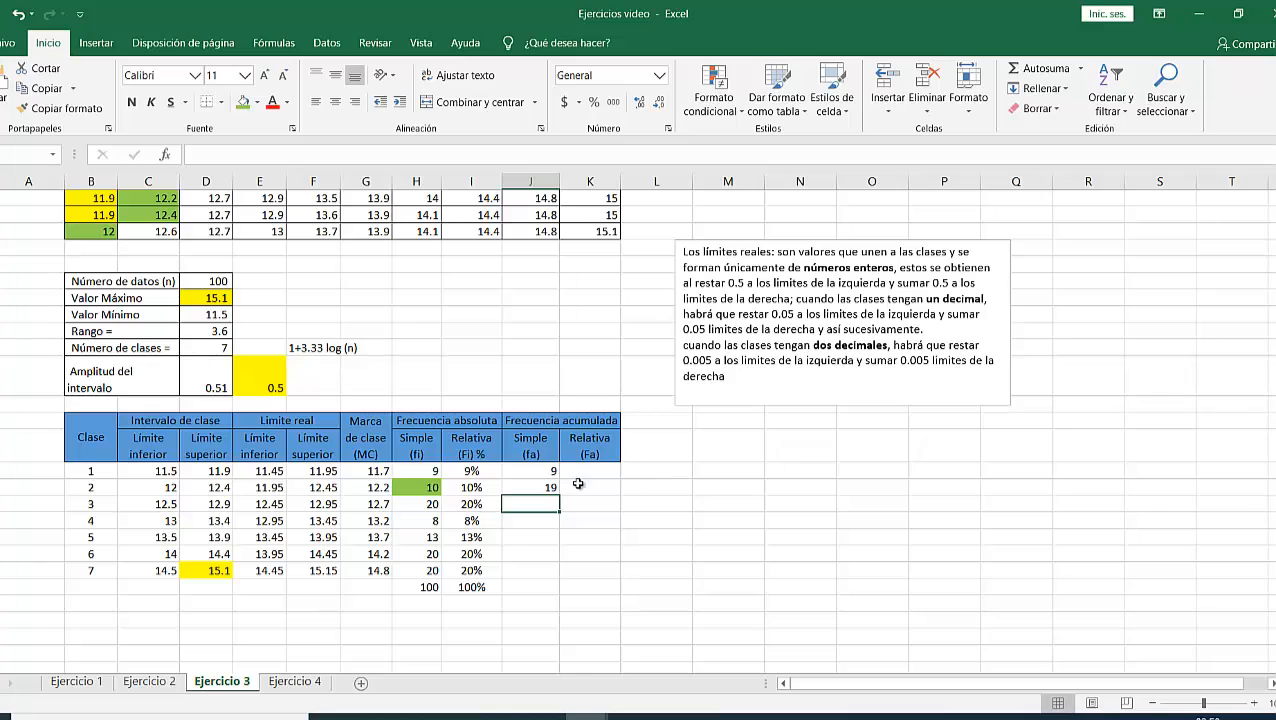
left_click(526, 485)
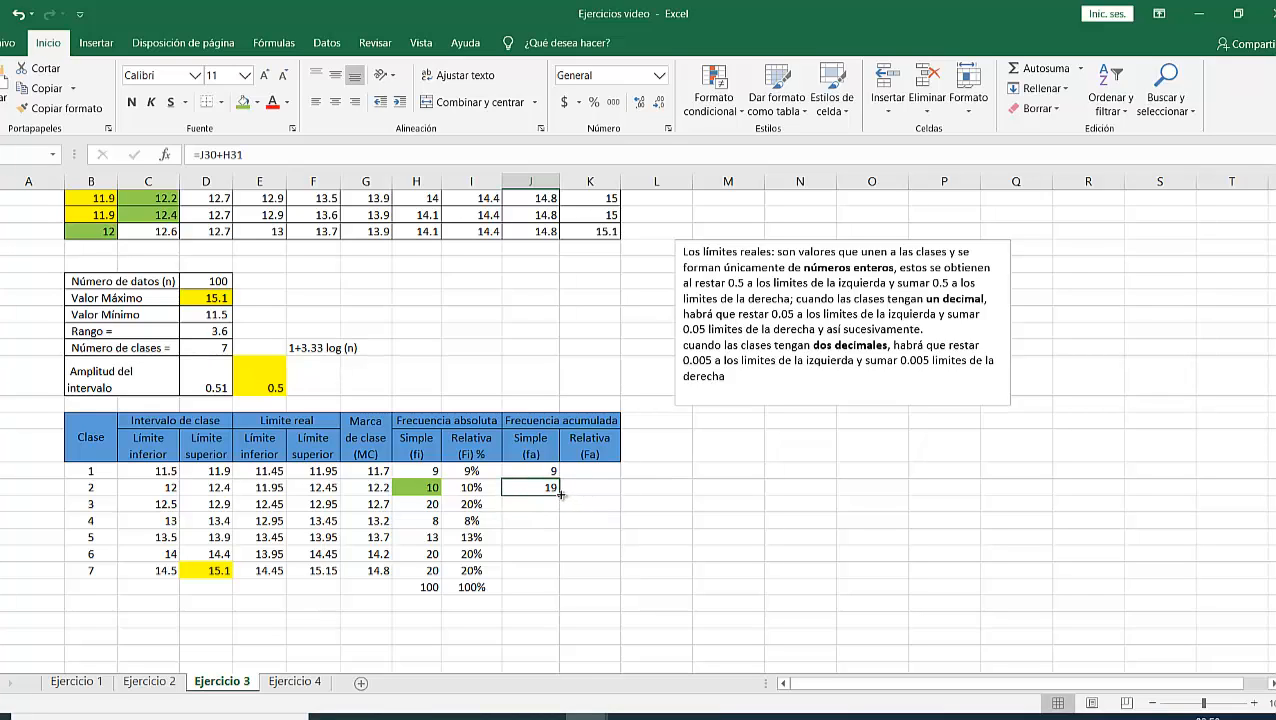
left_click_drag(560, 494, 558, 577)
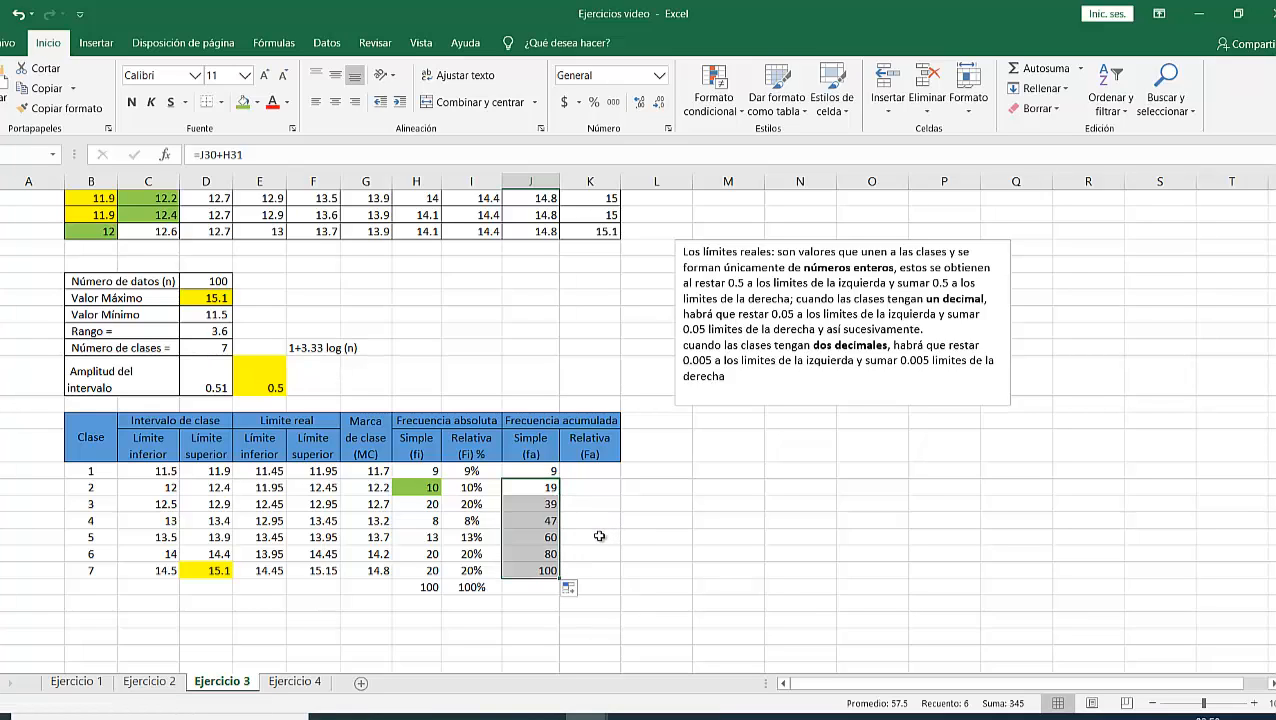
left_click(533, 568)
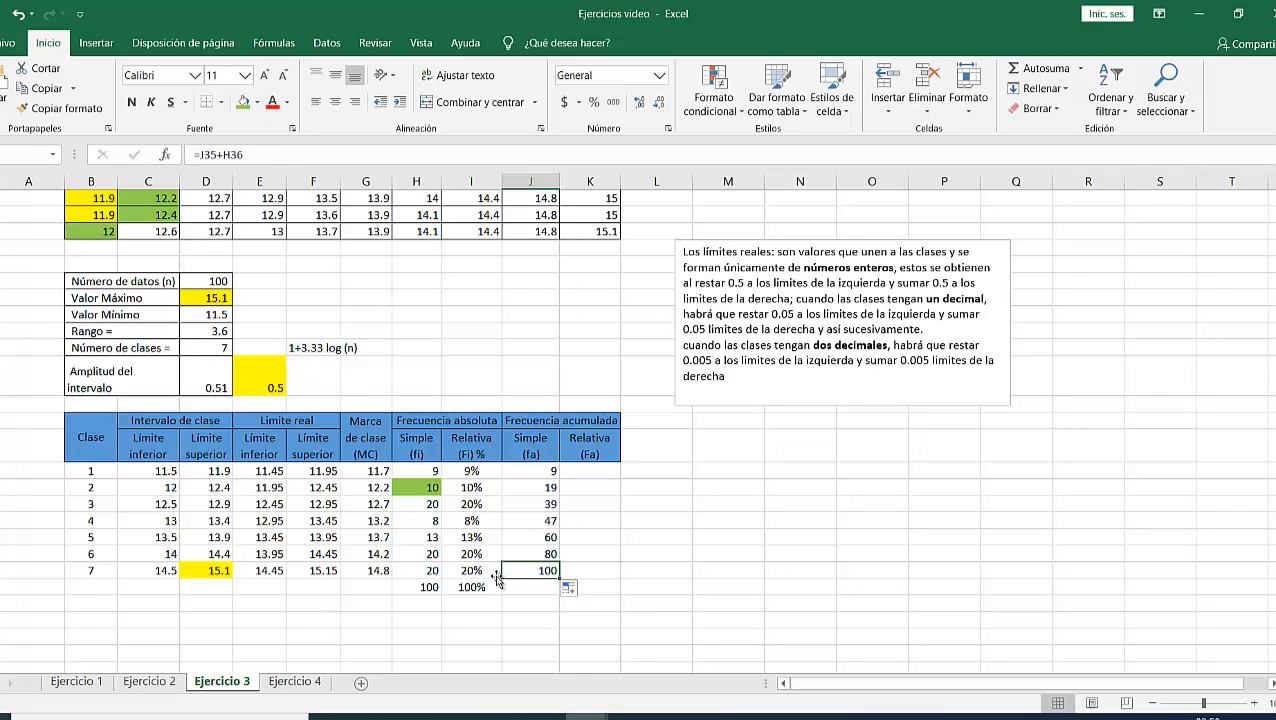
left_click(412, 585)
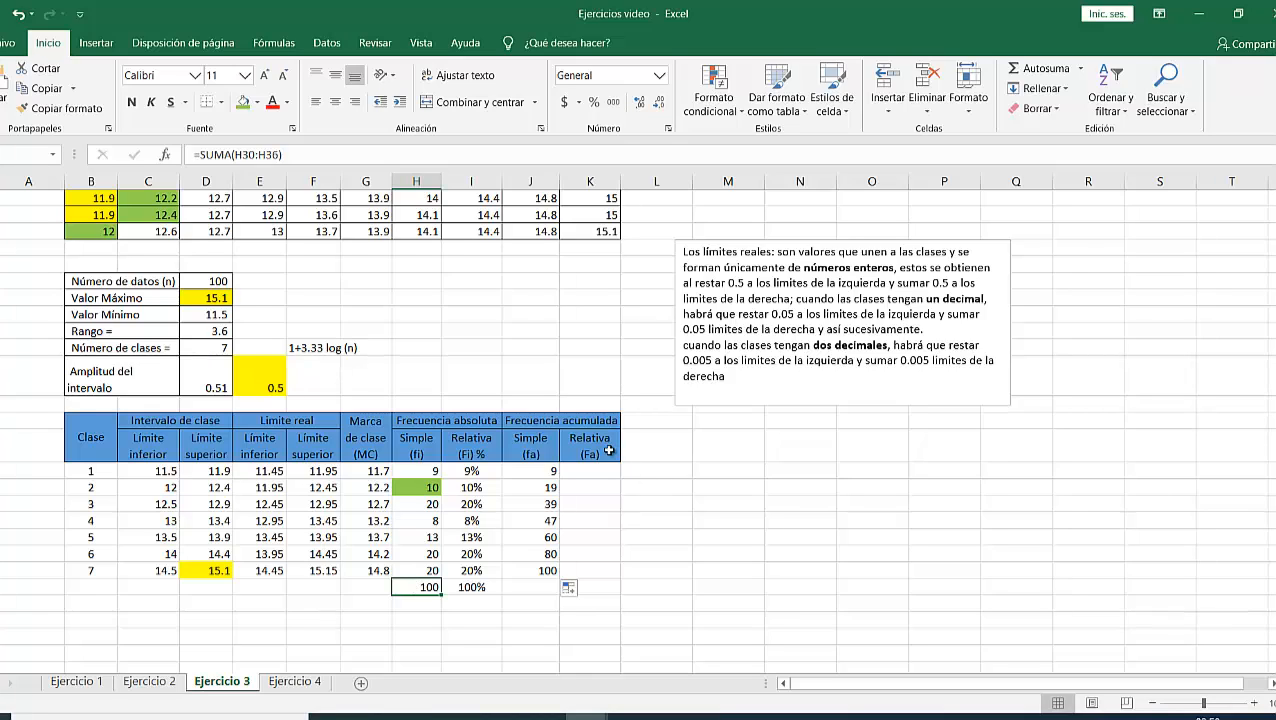
Calculate the accumulated Relativa (Fa) of class 1 as =J30/100
left_click(603, 469)
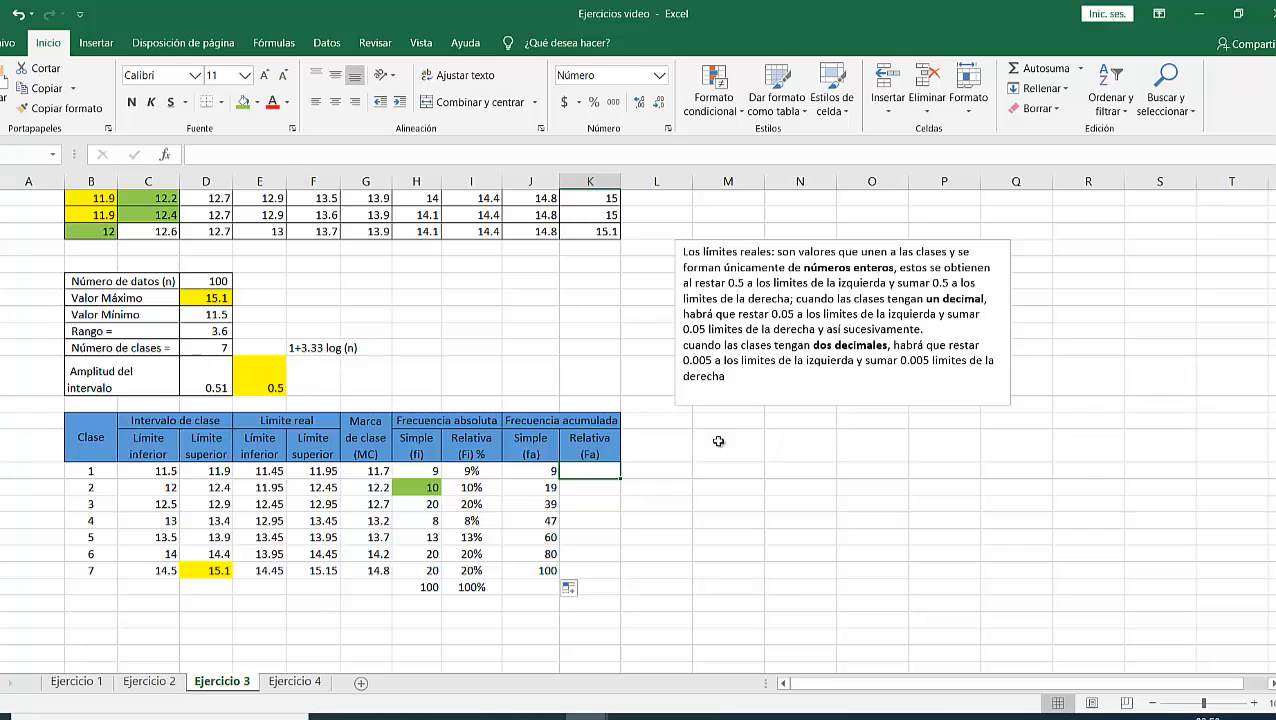
type("=")
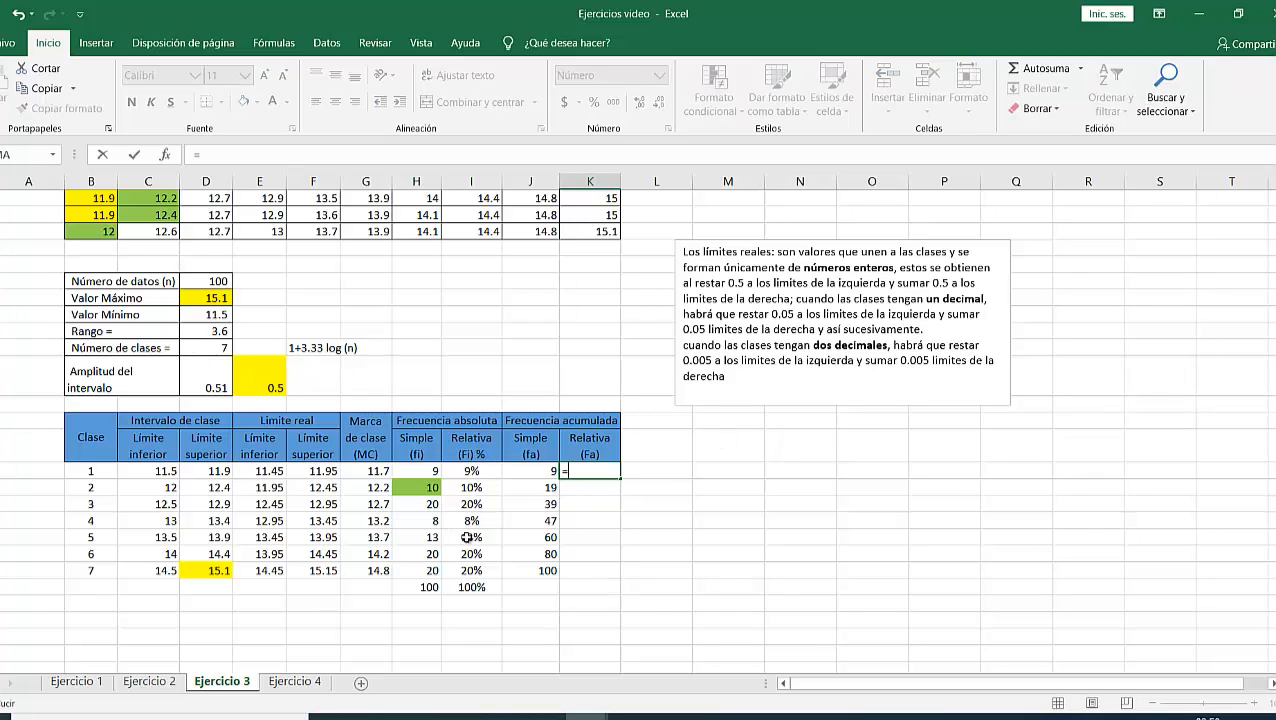
left_click(540, 471)
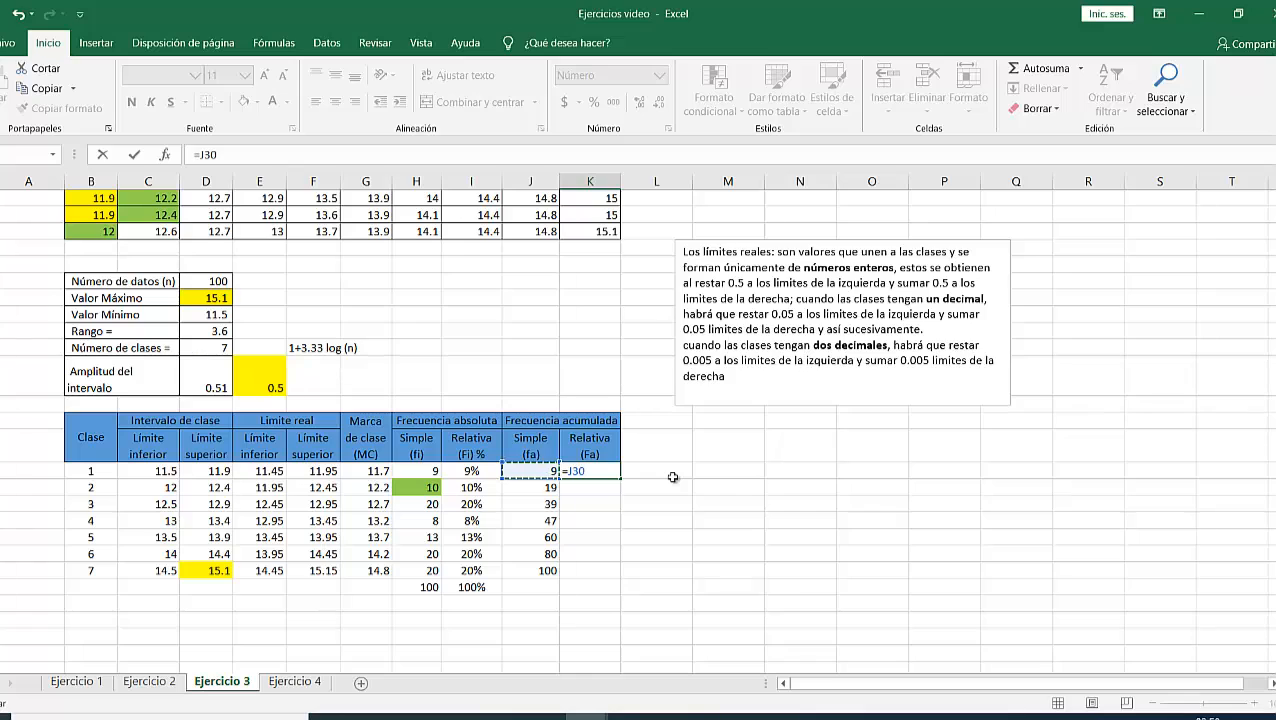
type("/100")
key("Return")
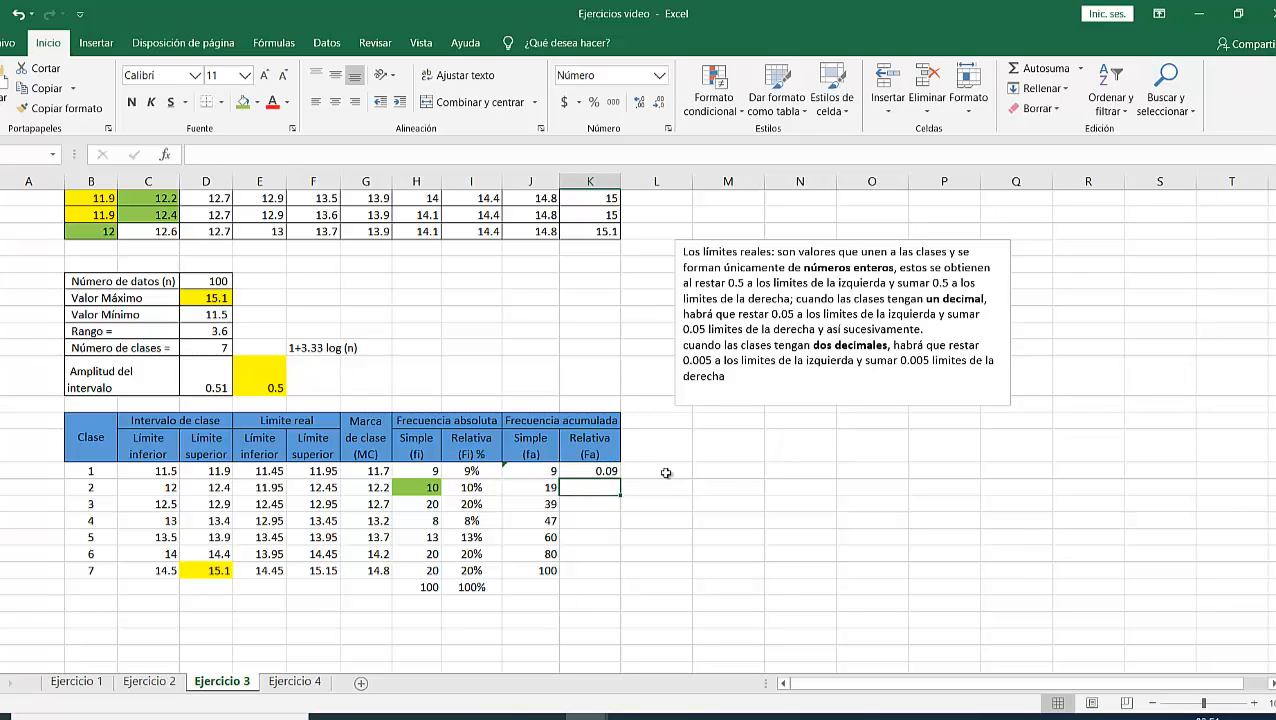
Fill the accumulated Relativa (Fa) formula of class 1 down through class 7
left_click(610, 470)
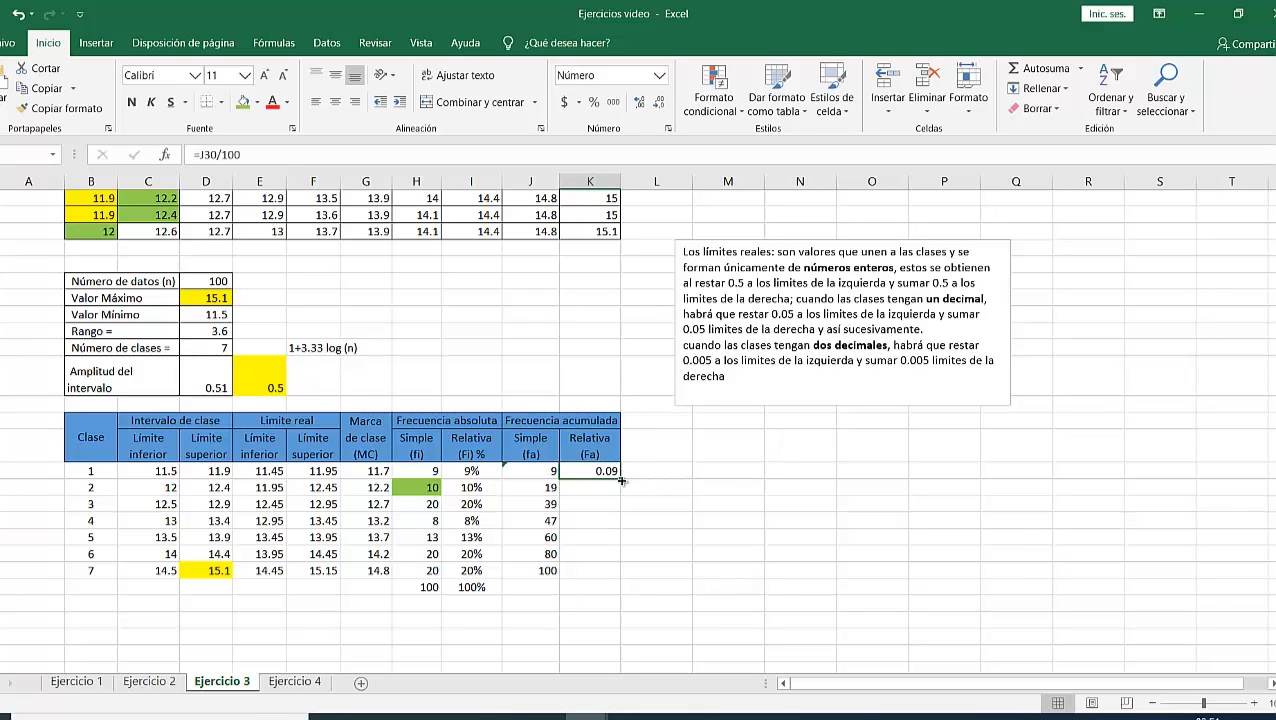
left_click_drag(621, 481, 616, 578)
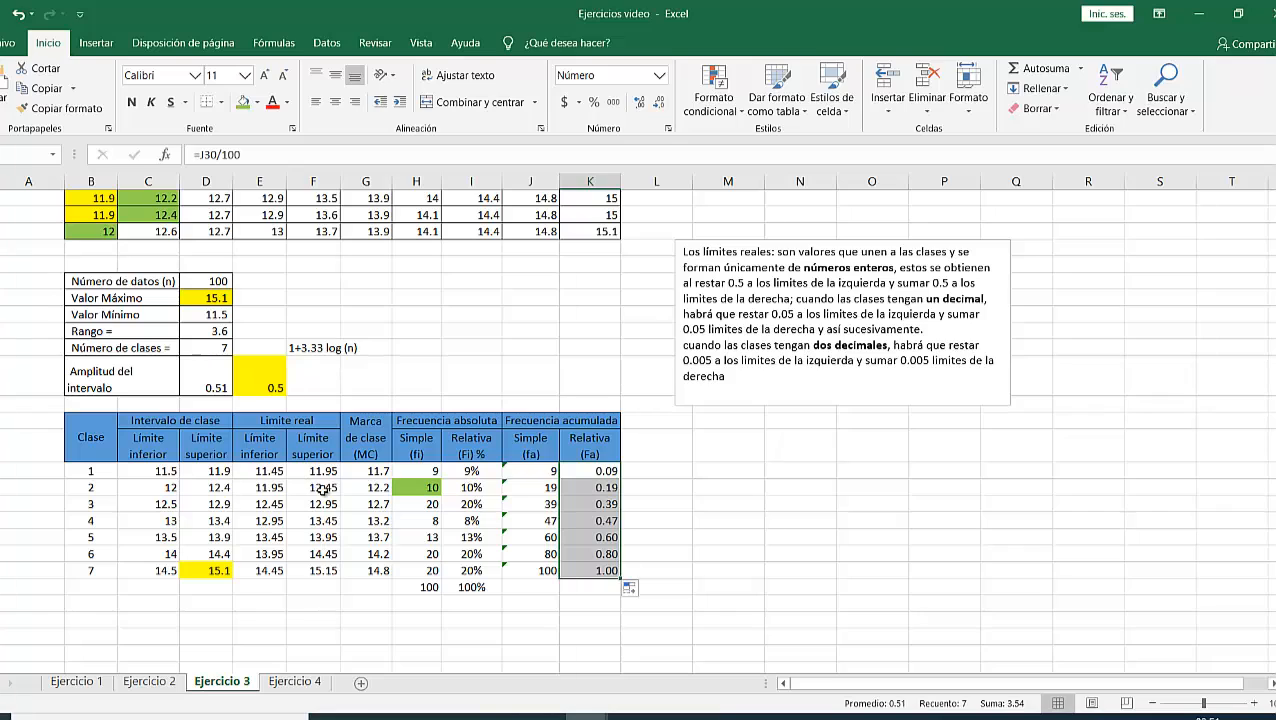
Ignore the inconsistent-formula error flags on the accumulated Simple (fa) values of classes 1 to 7
left_click(510, 488)
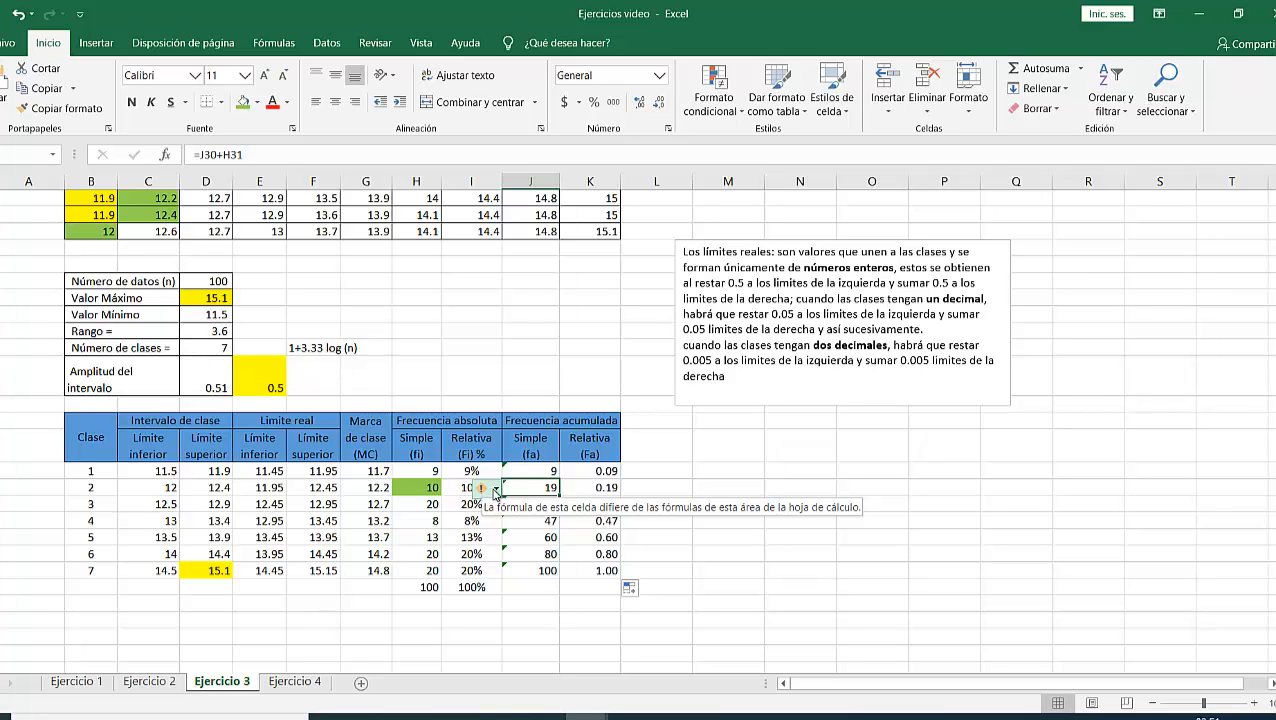
left_click_drag(510, 471, 520, 566)
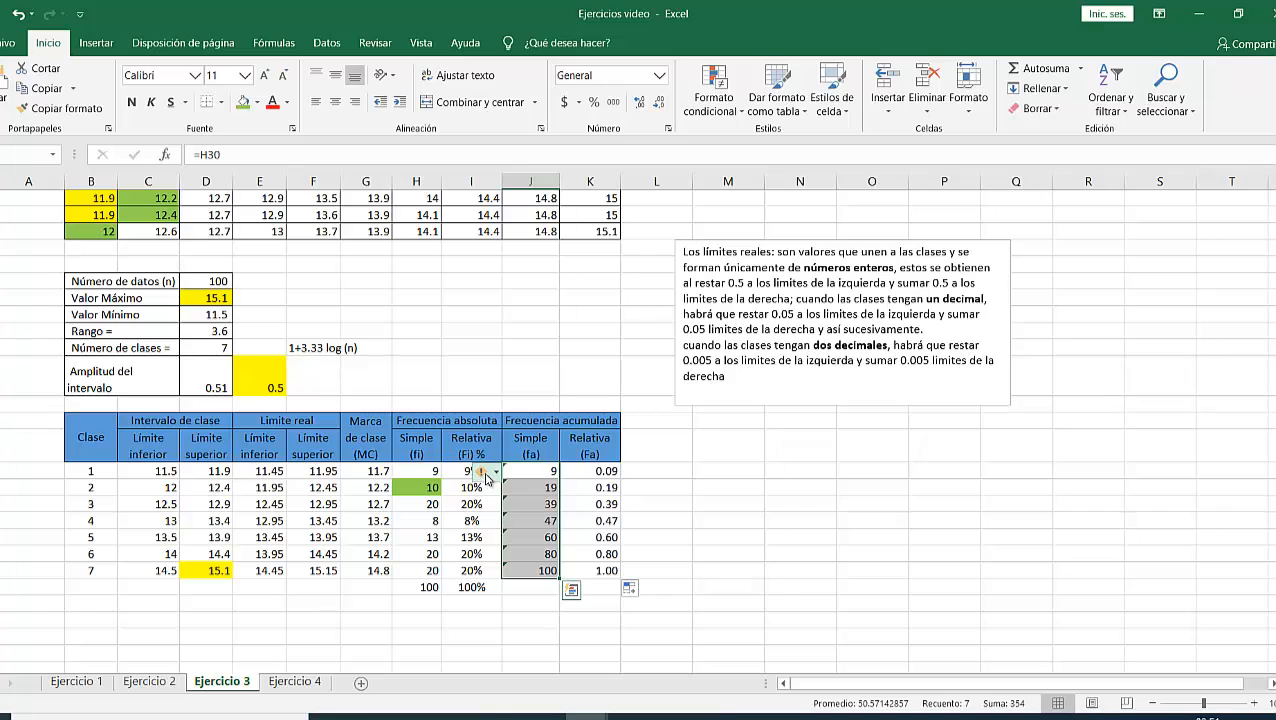
left_click(486, 474)
left_click(488, 558)
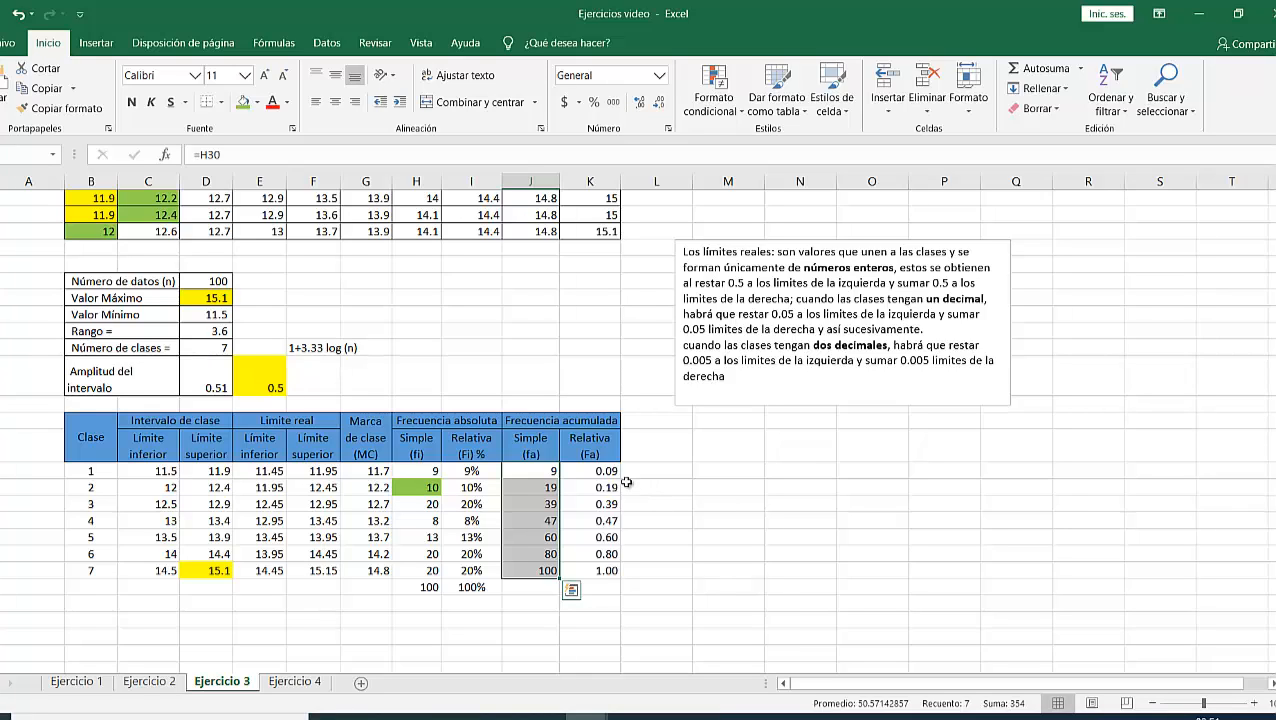
Format the accumulated Relativa (Fa) values of classes 1 to 7 as Porcentaje with 0 decimal places
left_click_drag(605, 471, 608, 570)
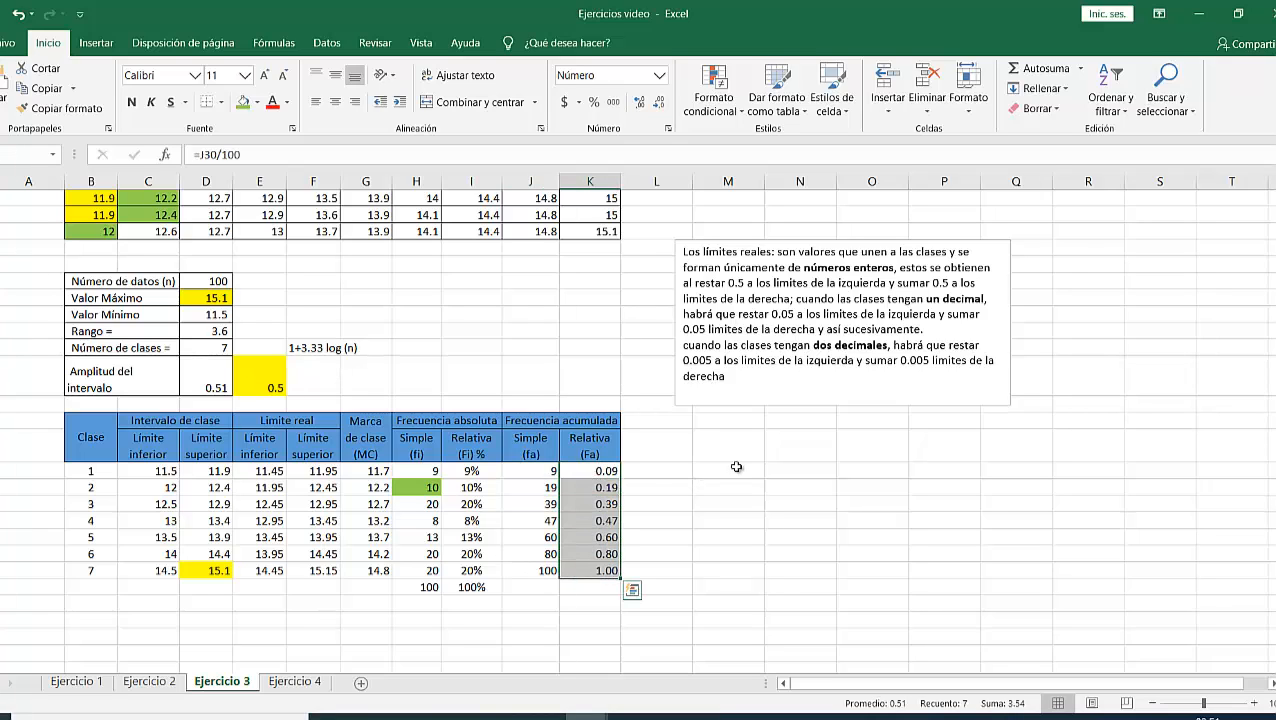
left_click(650, 488)
left_click_drag(605, 471, 608, 570)
left_click(676, 502)
left_click_drag(592, 471, 596, 570)
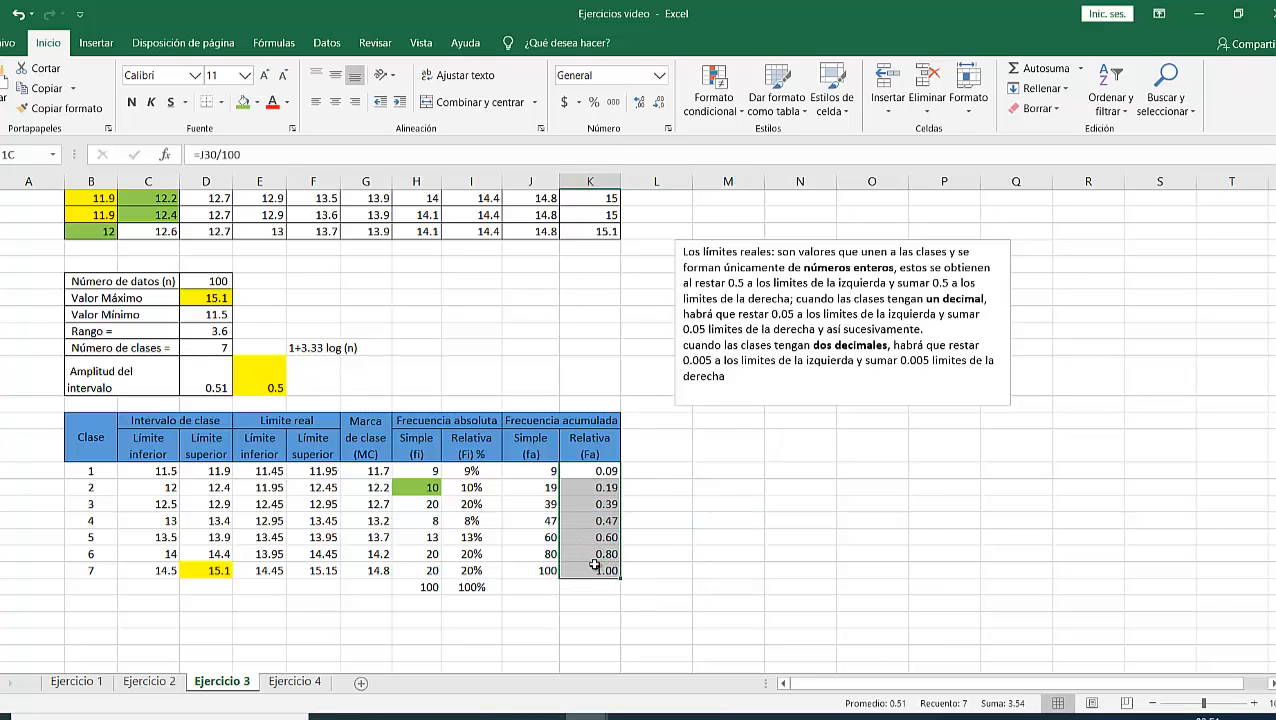
left_click(667, 129)
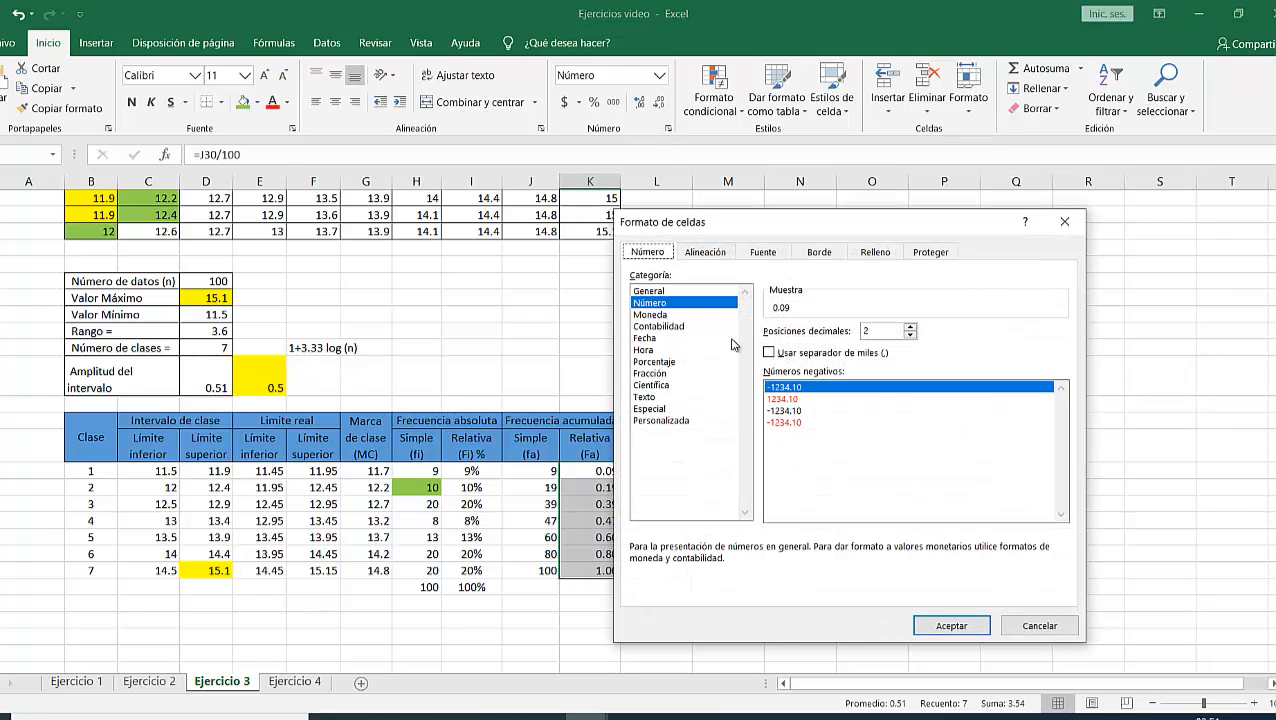
left_click(652, 362)
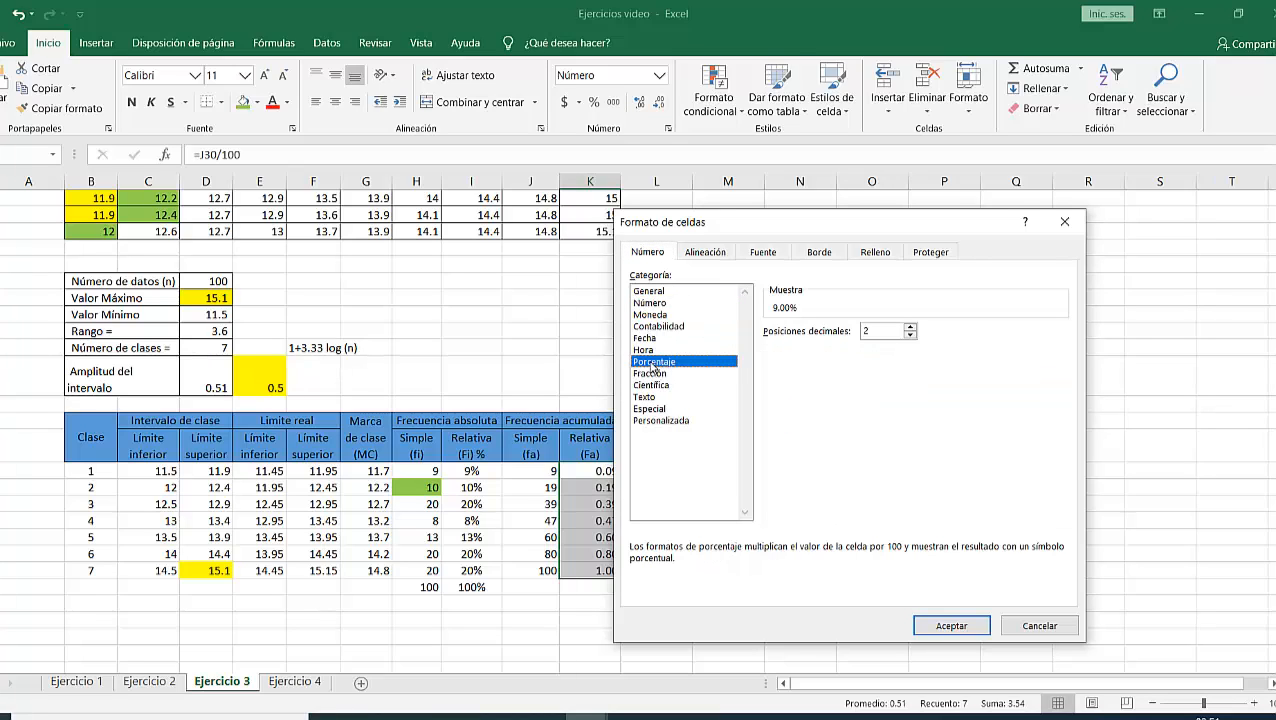
left_click(910, 334)
left_click(910, 334)
left_click(967, 625)
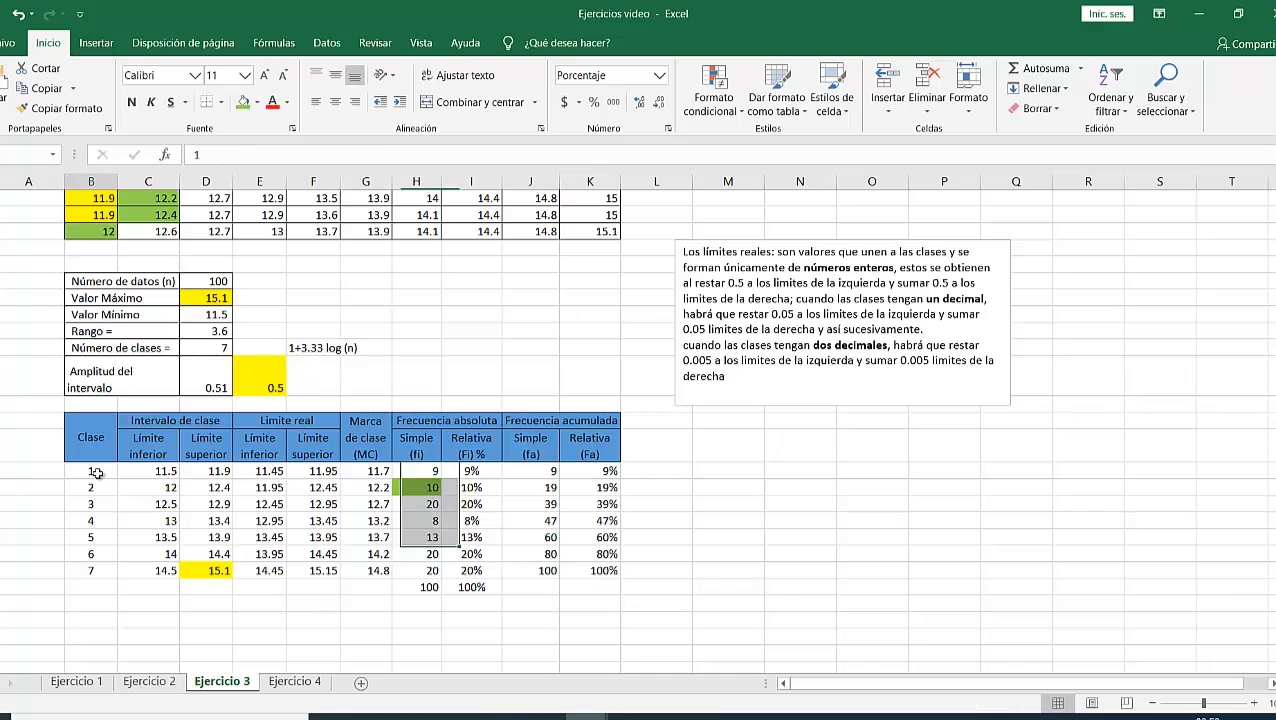
Apply thin solid outline and inside borders to the class 1 to 7 rows of the frequency table, from Clase to Relativa (Fa)
left_click_drag(91, 470, 587, 569)
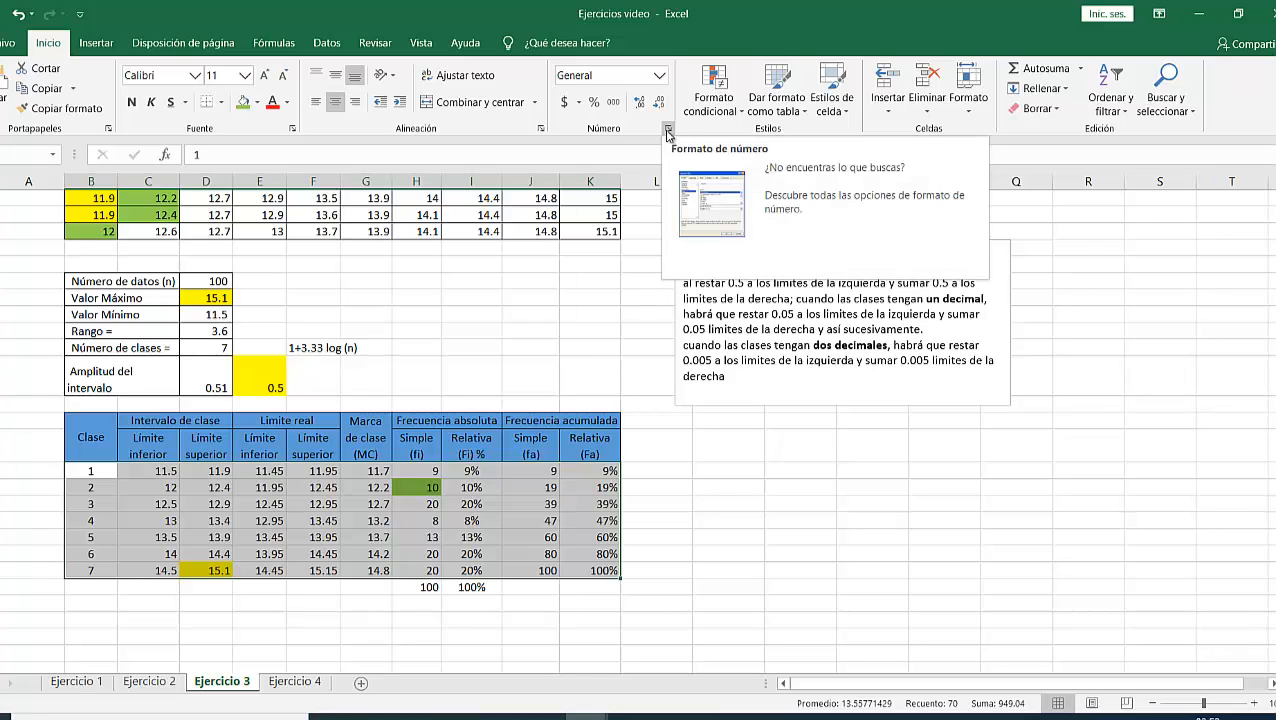
left_click(668, 132)
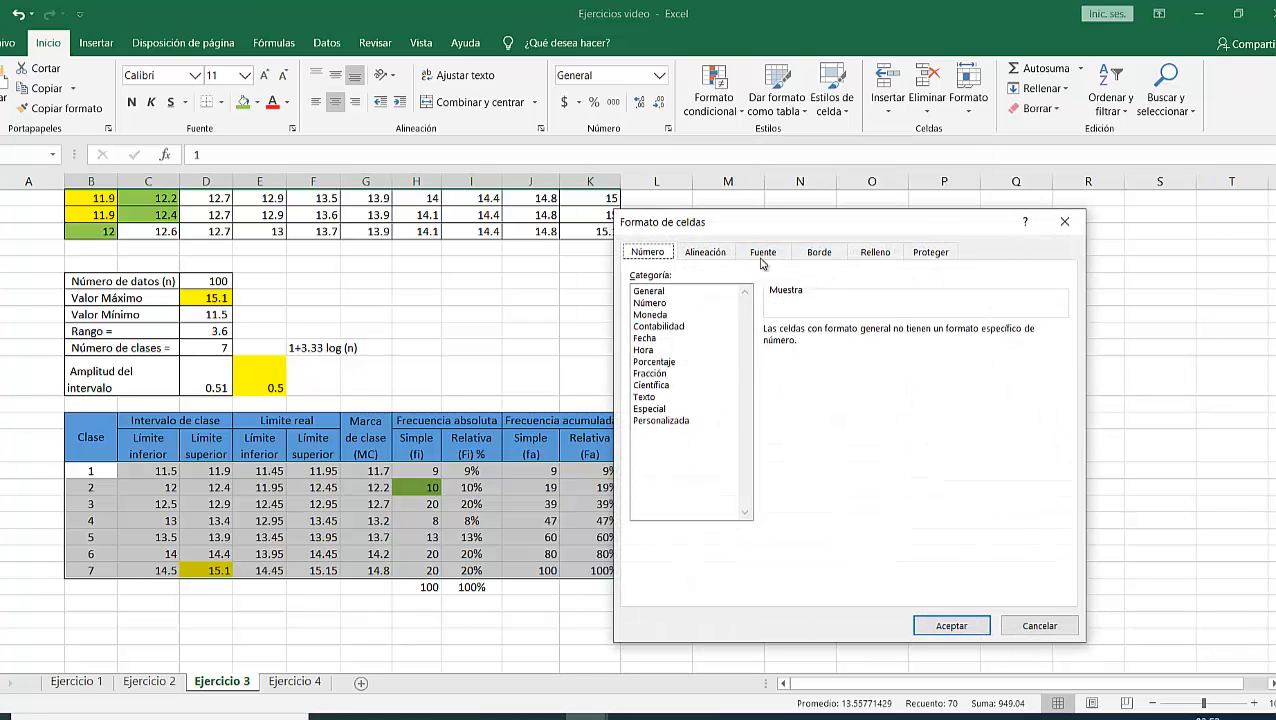
left_click(817, 257)
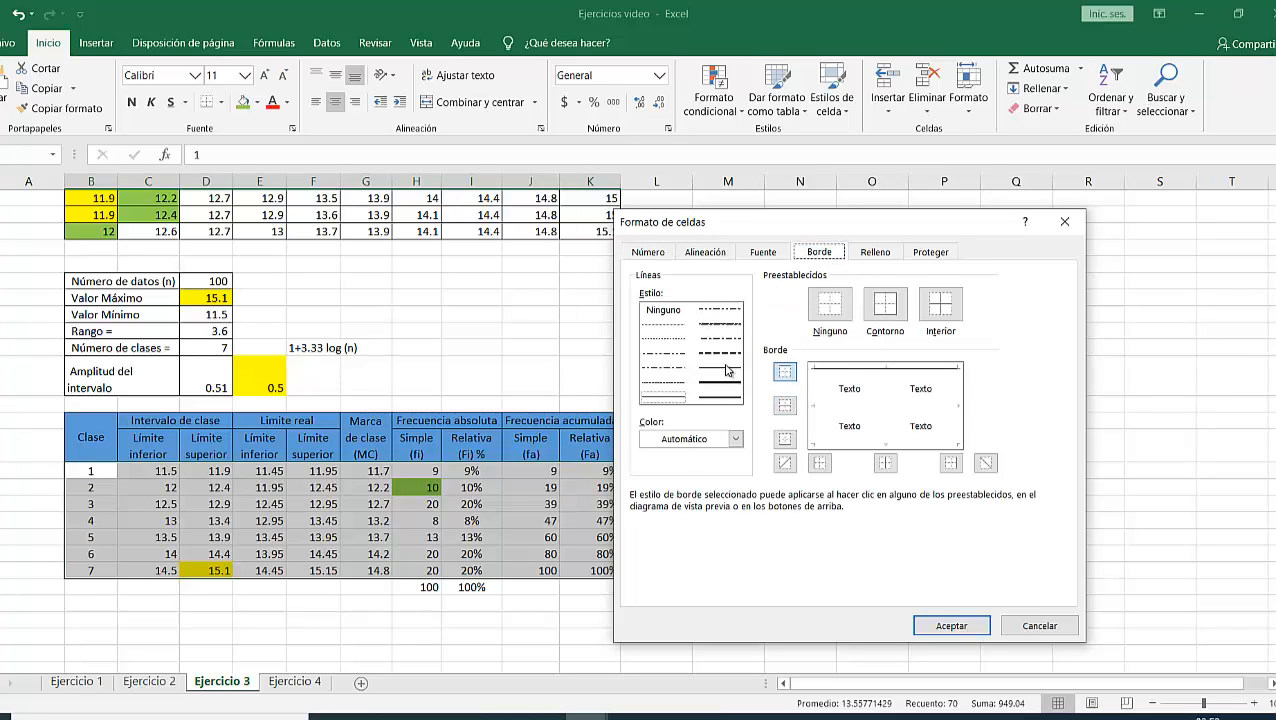
left_click(676, 403)
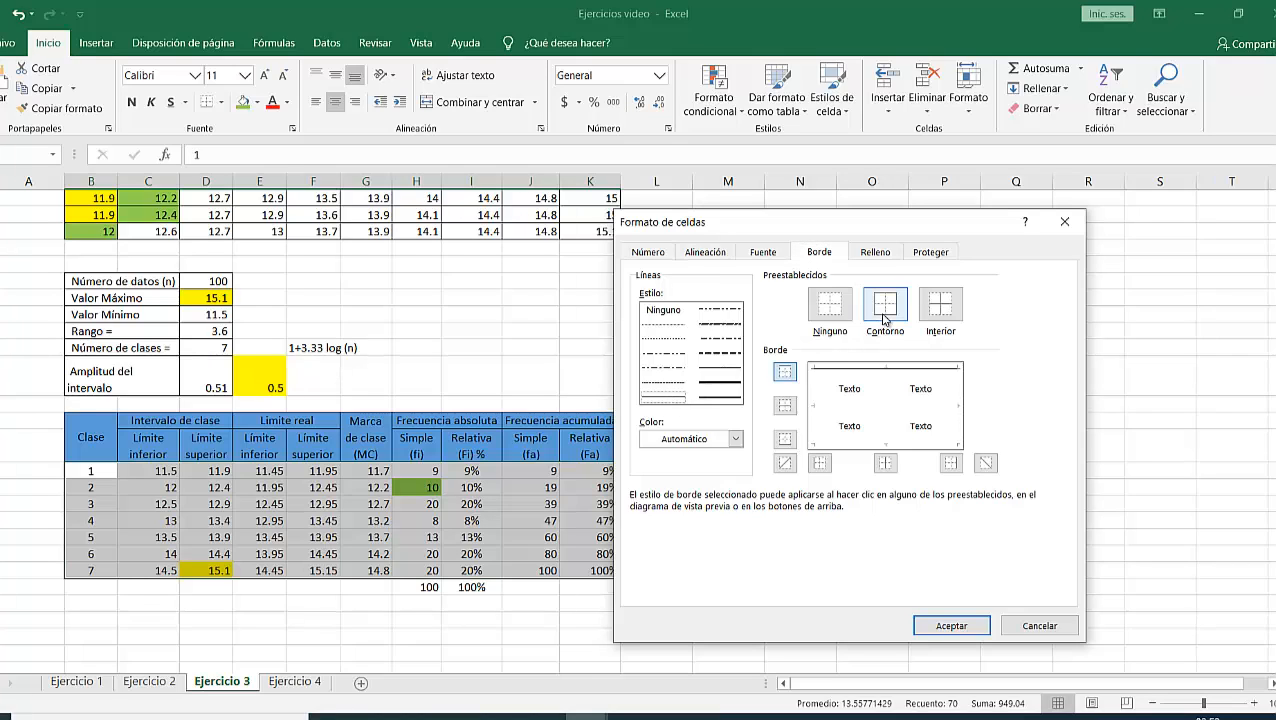
left_click(884, 318)
left_click(940, 306)
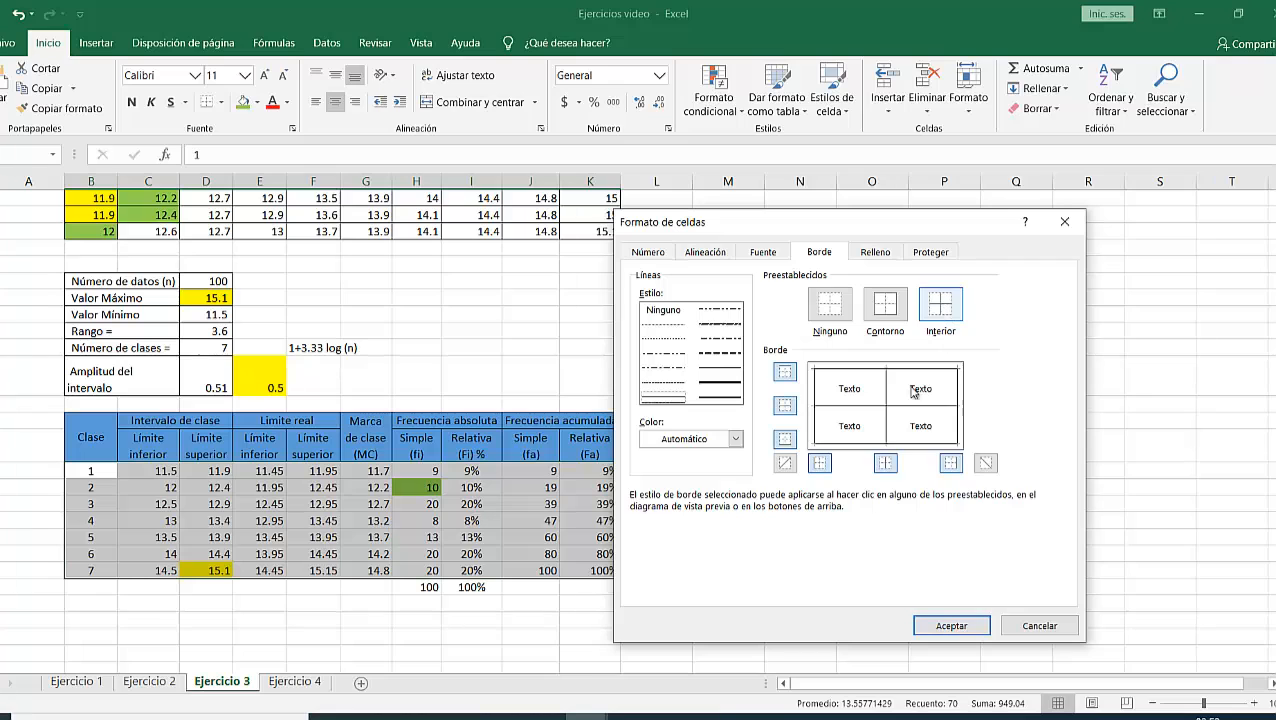
left_click(948, 625)
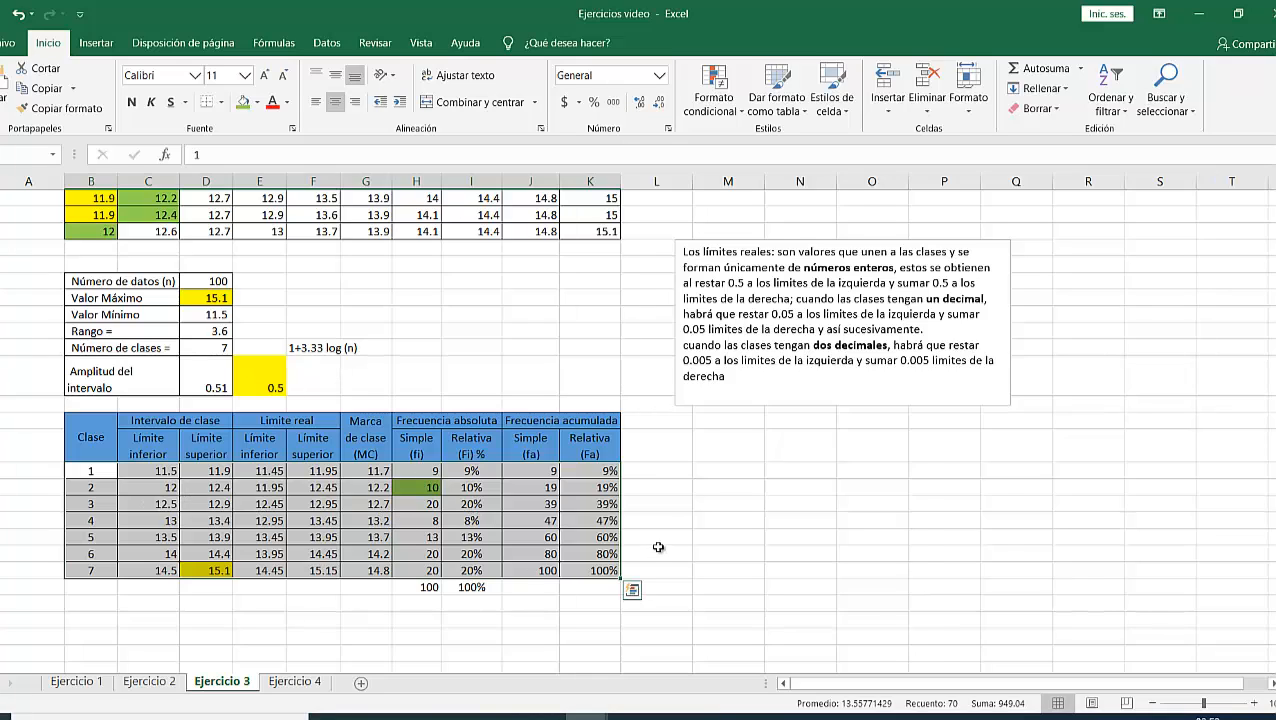
left_click(662, 553)
Apply outline and inside borders to the Simple (fi) and Relativa (Fi) % total cells below class 7
left_click_drag(413, 588, 470, 588)
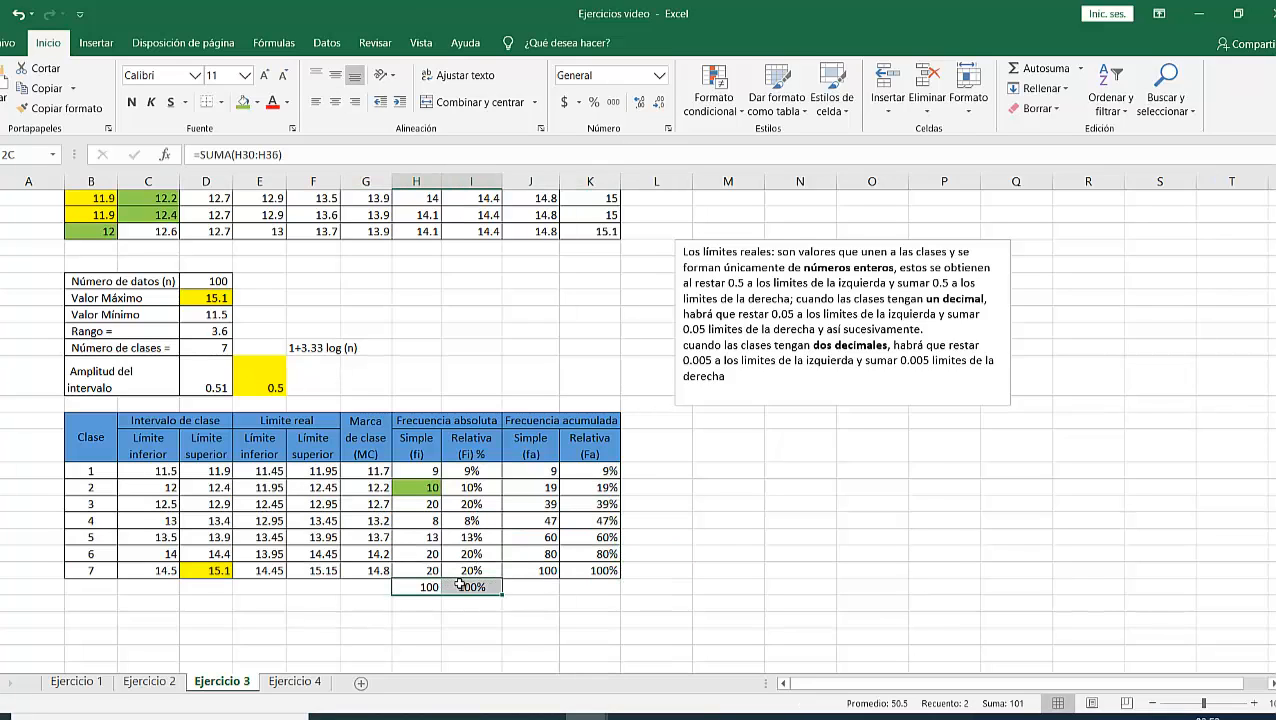
left_click(667, 128)
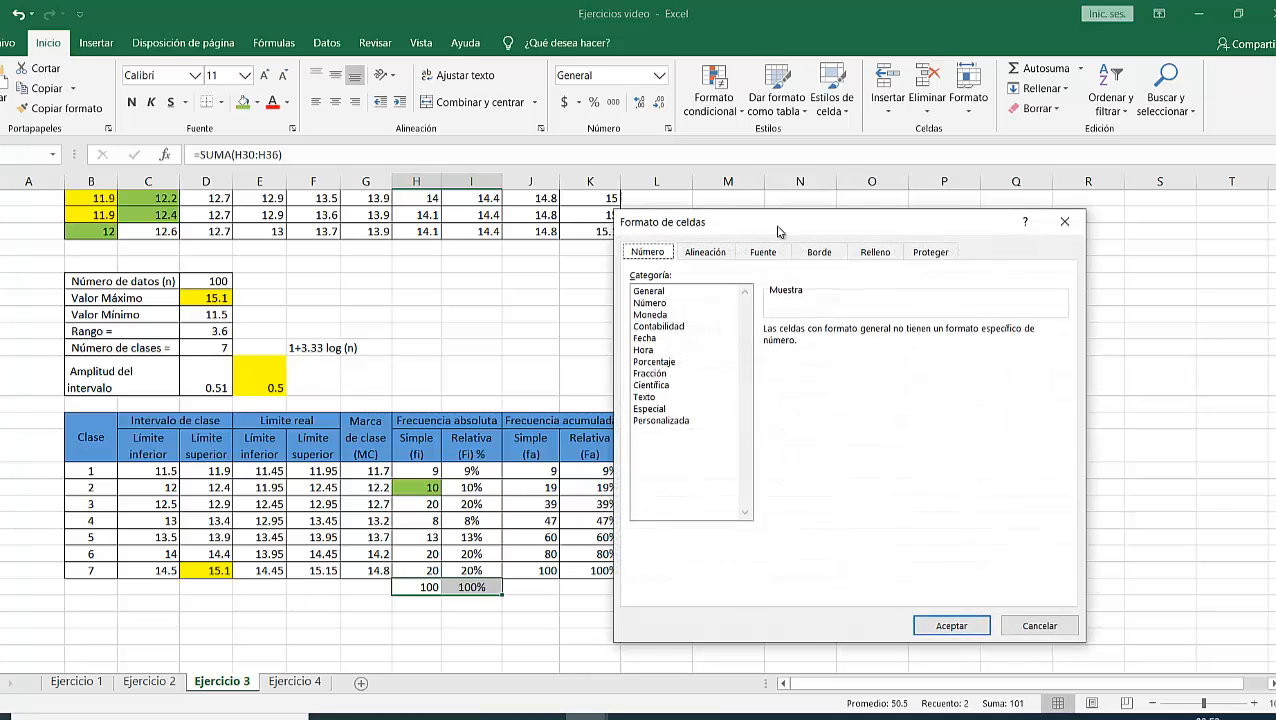
left_click(818, 253)
left_click(884, 305)
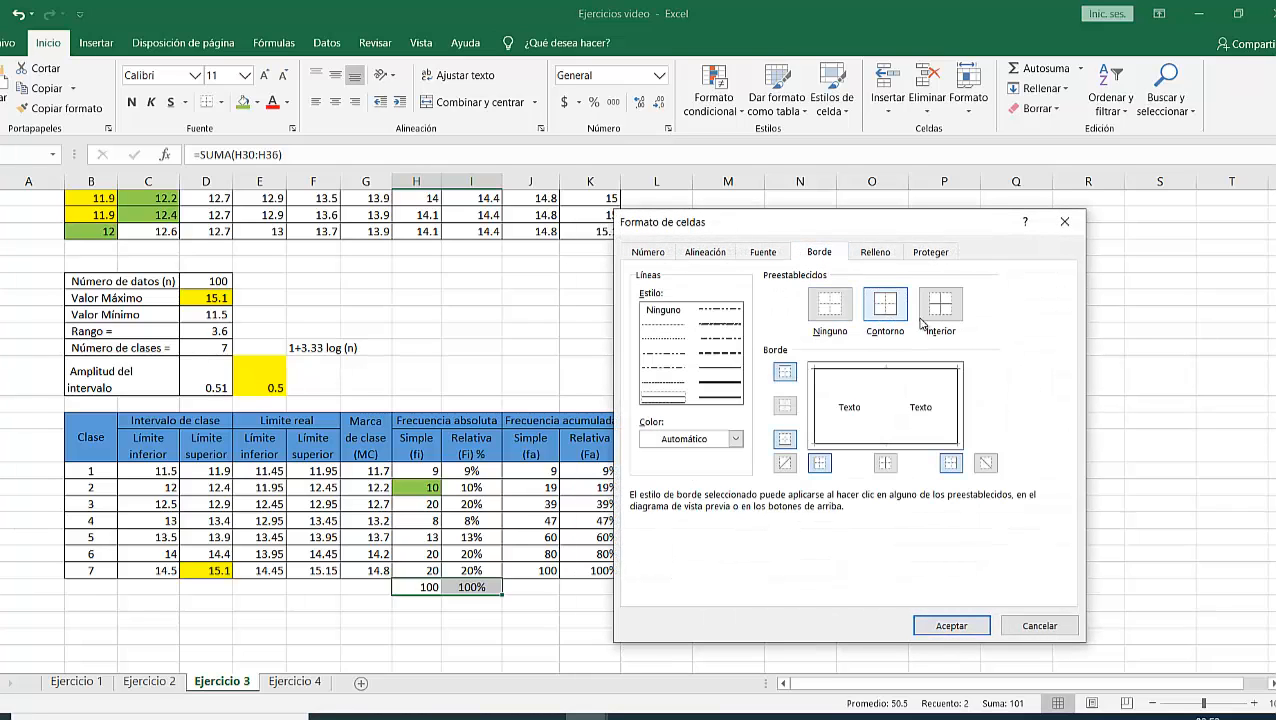
left_click(940, 305)
left_click(950, 626)
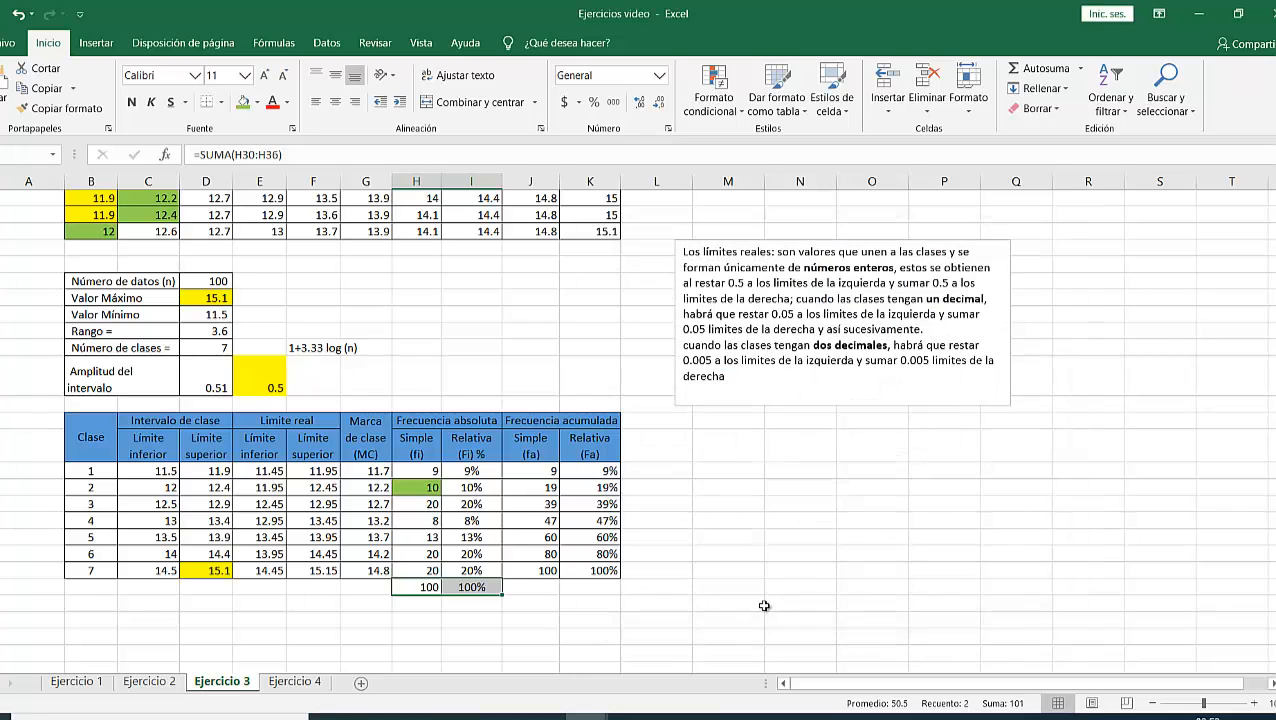
left_click(728, 603)
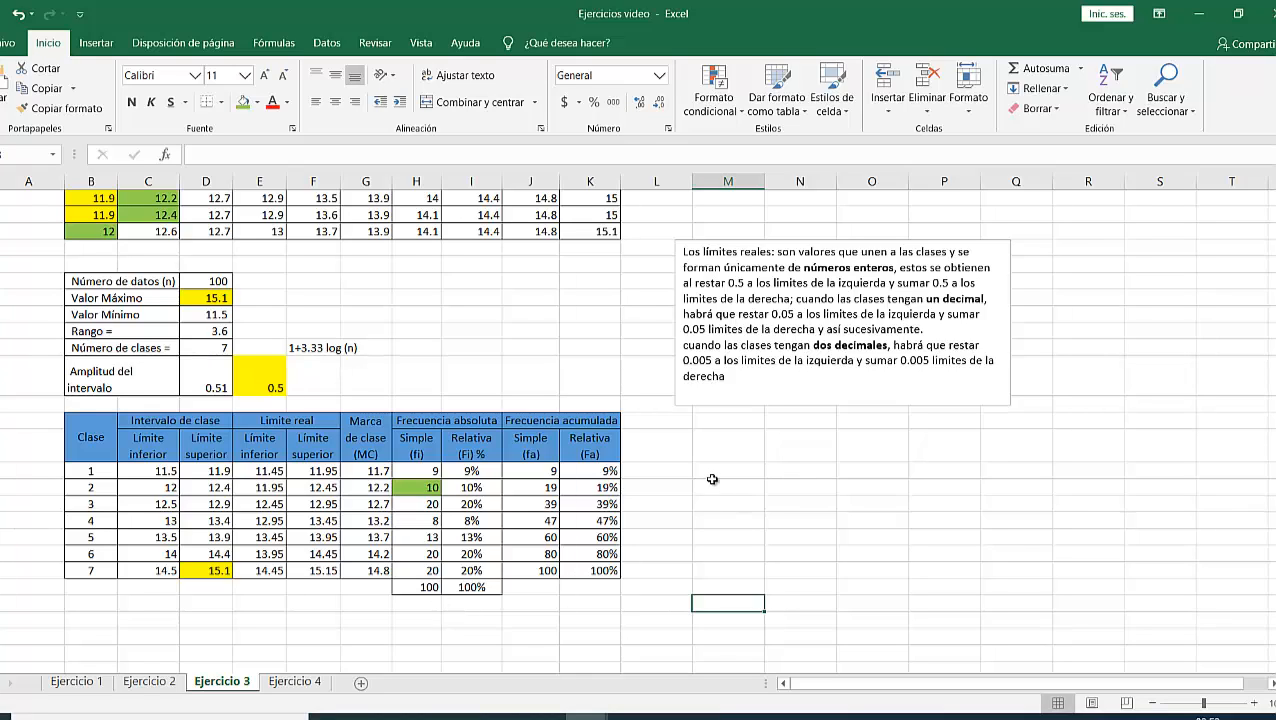
scroll(712, 479, "up", 5)
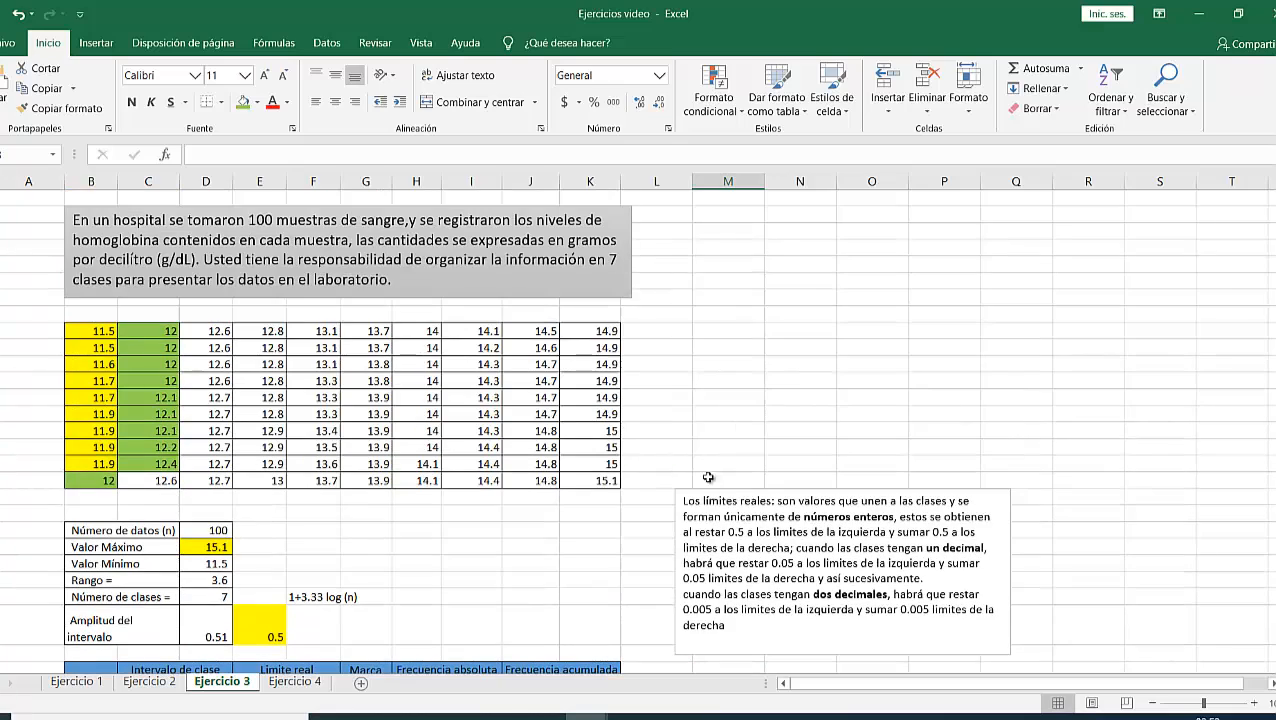
scroll(484, 284, "down", 5)
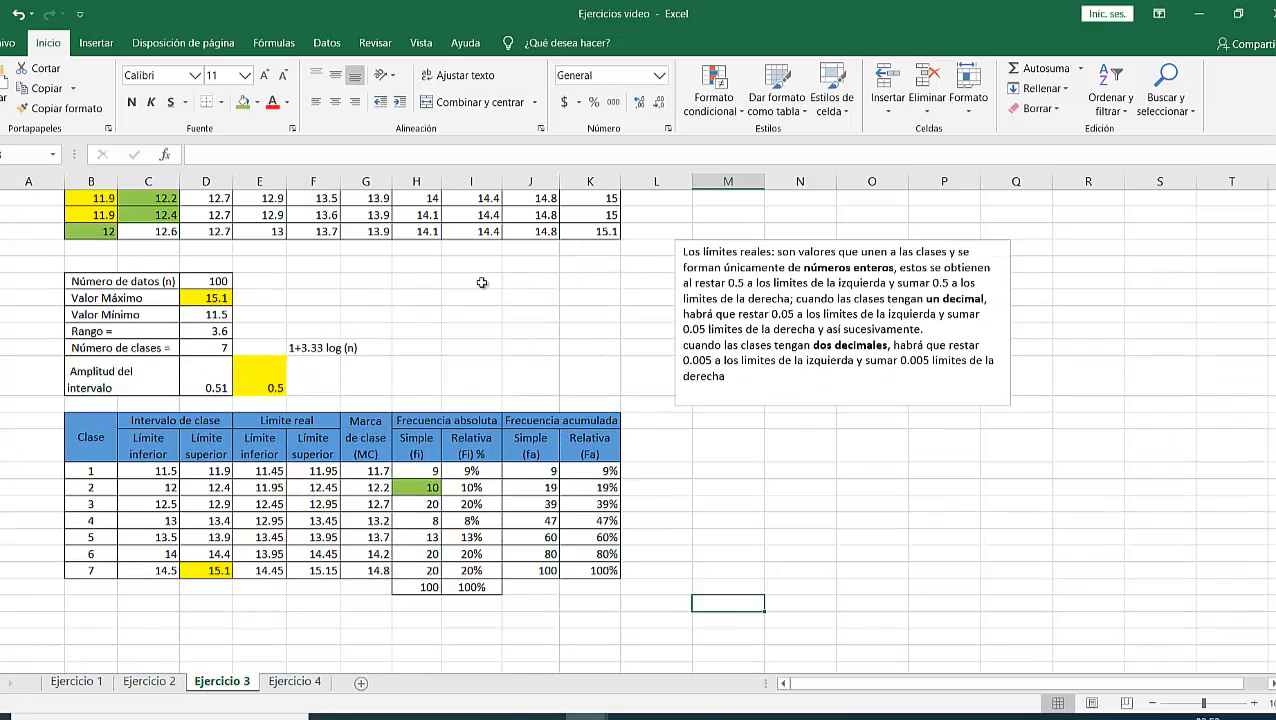